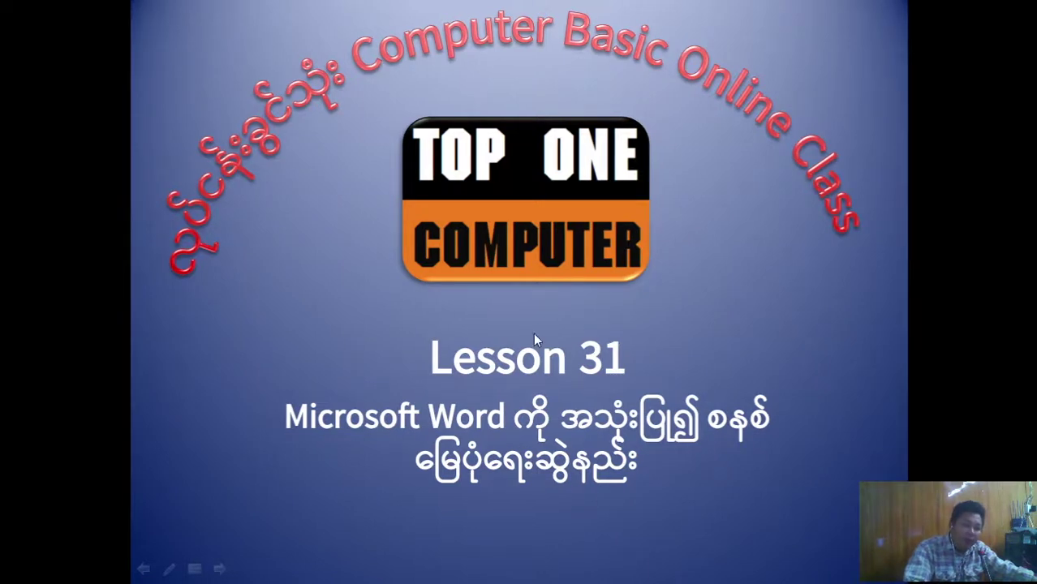
Advance the slideshow past the Lesson 31 title to the 50′ × 100′ land-plot map slide
{"action": "left_click", "coordinate": [650, 324]}
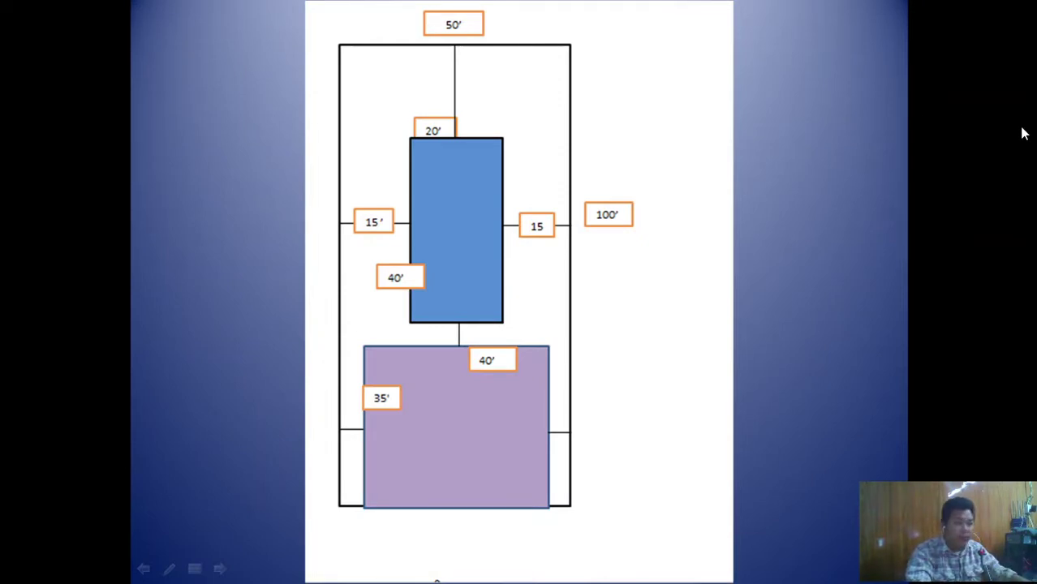
End the slideshow and close PowerPoint to reach the desktop
{"action": "right_click", "coordinate": [667, 116]}
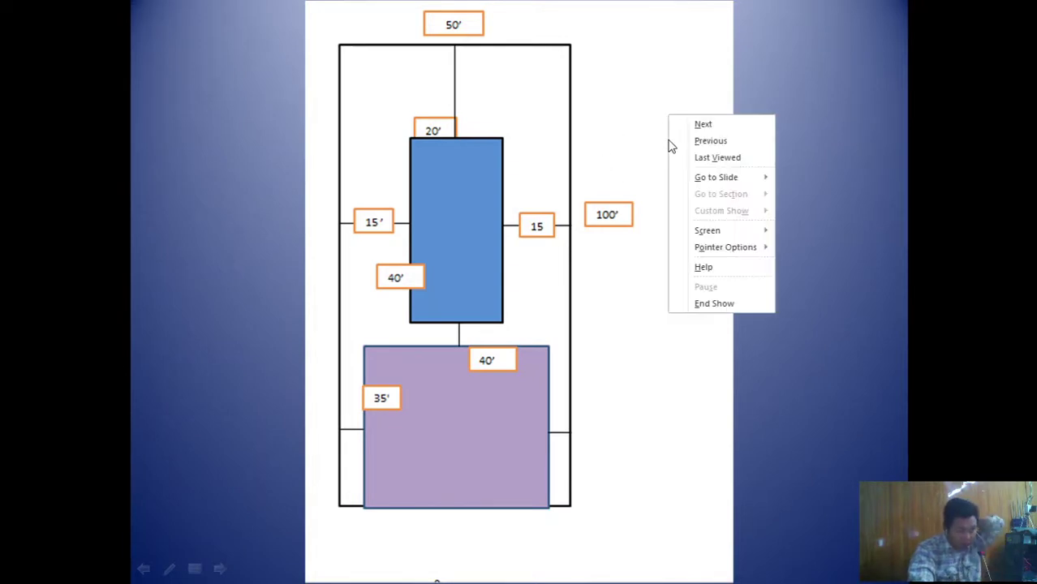
{"action": "left_click", "coordinate": [703, 301]}
{"action": "left_click", "coordinate": [1017, 10]}
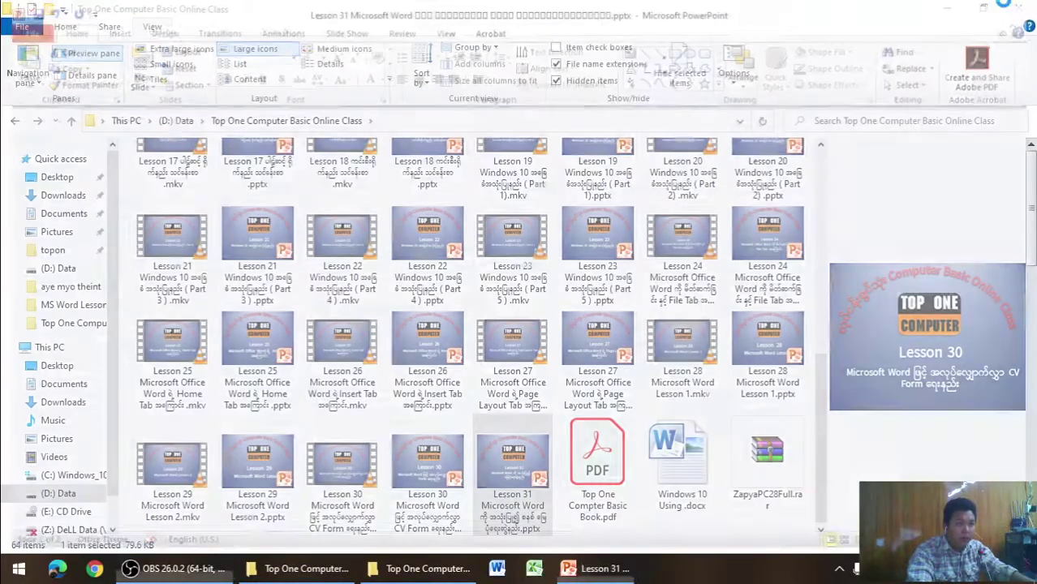
{"action": "left_click", "coordinate": [1006, 8]}
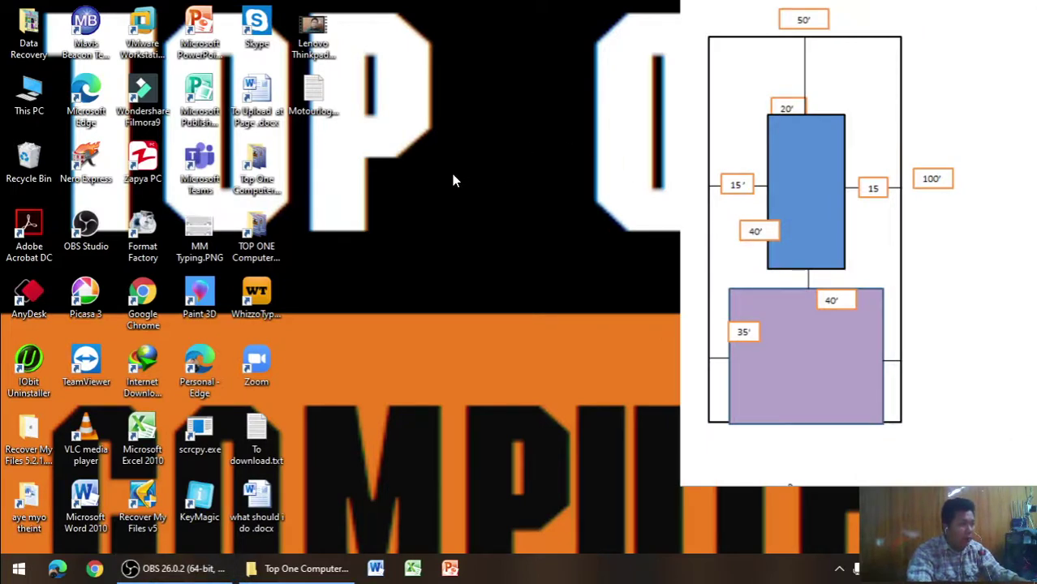
Open the Top One Computer course folder maximized, then its MS Word Lesson subfolder
{"action": "double_click", "coordinate": [253, 172]}
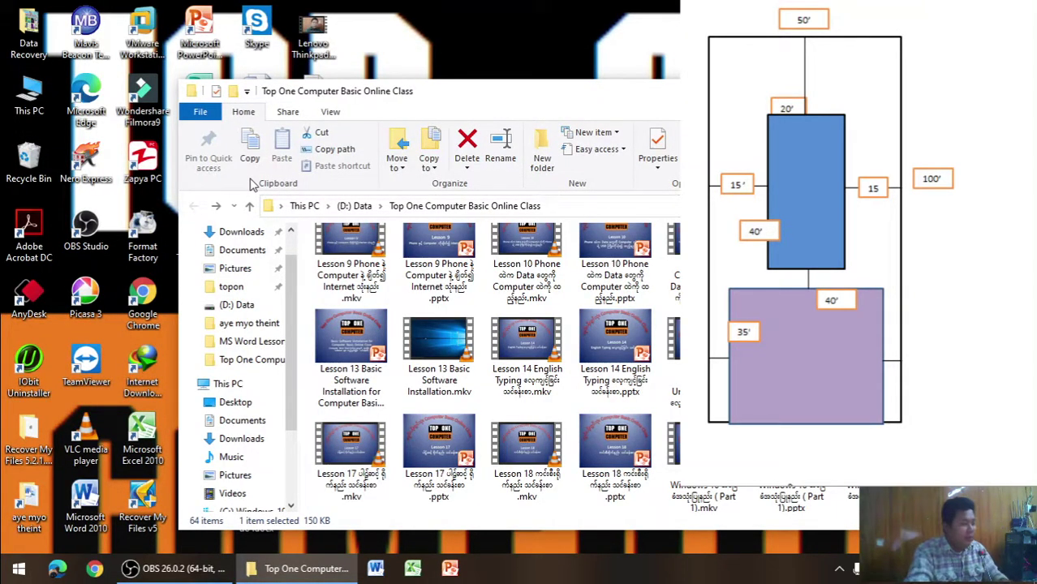
{"action": "key", "text": "alt+space"}
{"action": "key", "text": "x"}
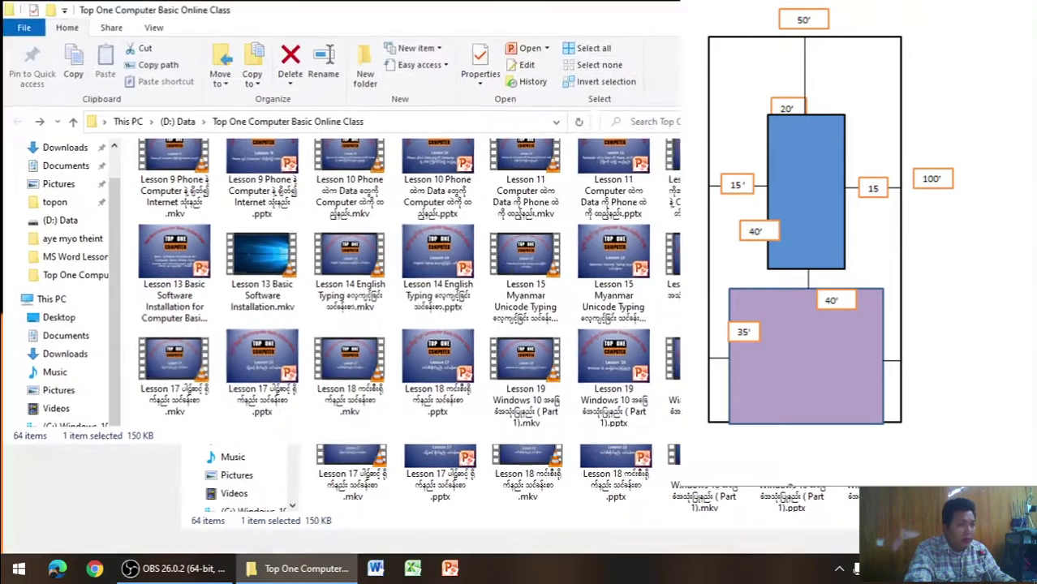
{"action": "scroll", "coordinate": [537, 298], "scroll_direction": "down", "scroll_amount": 3}
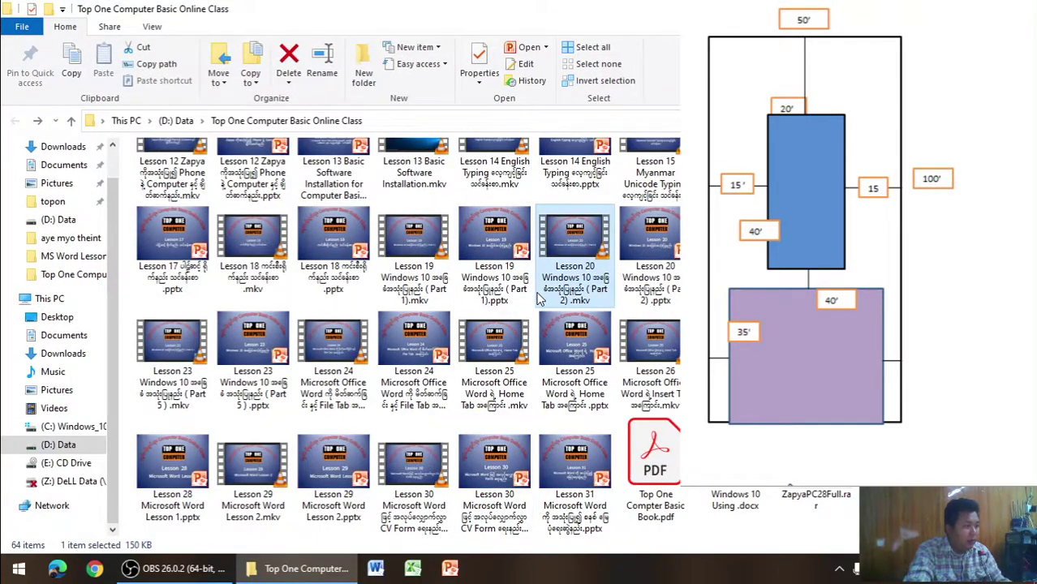
{"action": "scroll", "coordinate": [537, 299], "scroll_direction": "up", "scroll_amount": 2}
{"action": "scroll", "coordinate": [537, 299], "scroll_direction": "up", "scroll_amount": 3}
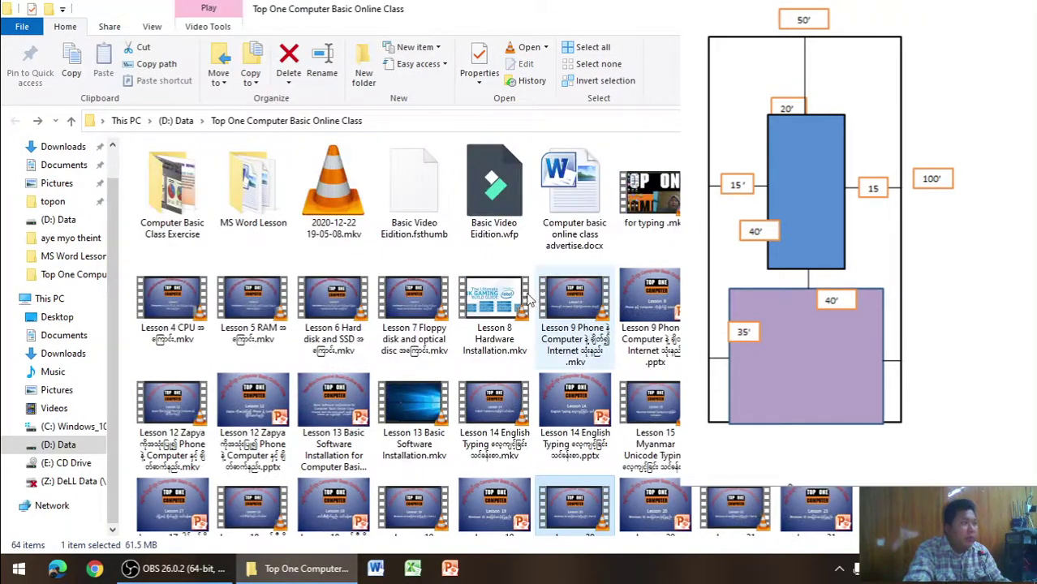
{"action": "double_click", "coordinate": [262, 189]}
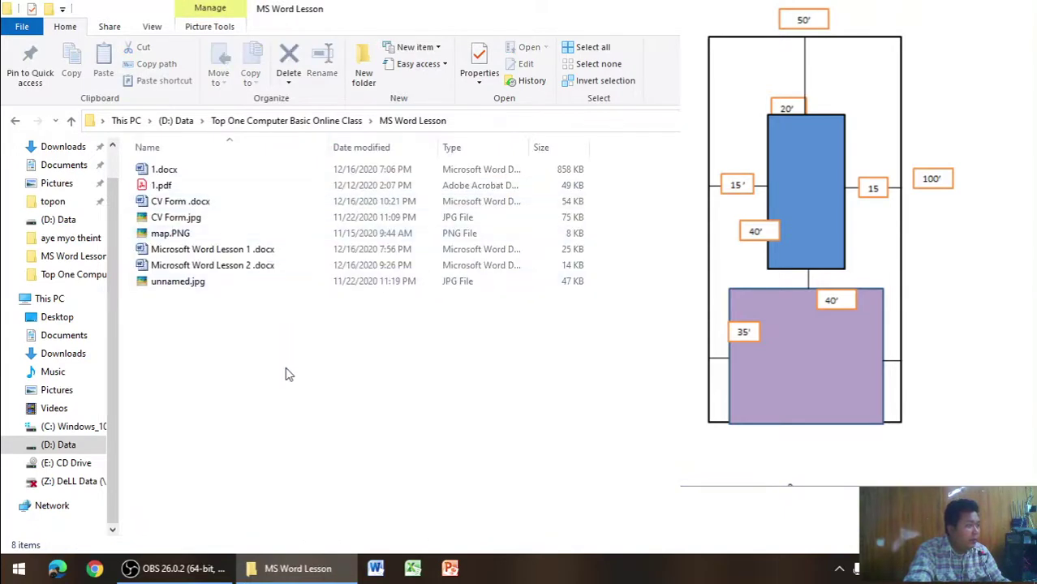
Create a new blank Microsoft Word document in the MS Word Lesson folder
{"action": "right_click", "coordinate": [254, 331]}
{"action": "mouse_move", "coordinate": [287, 276]}
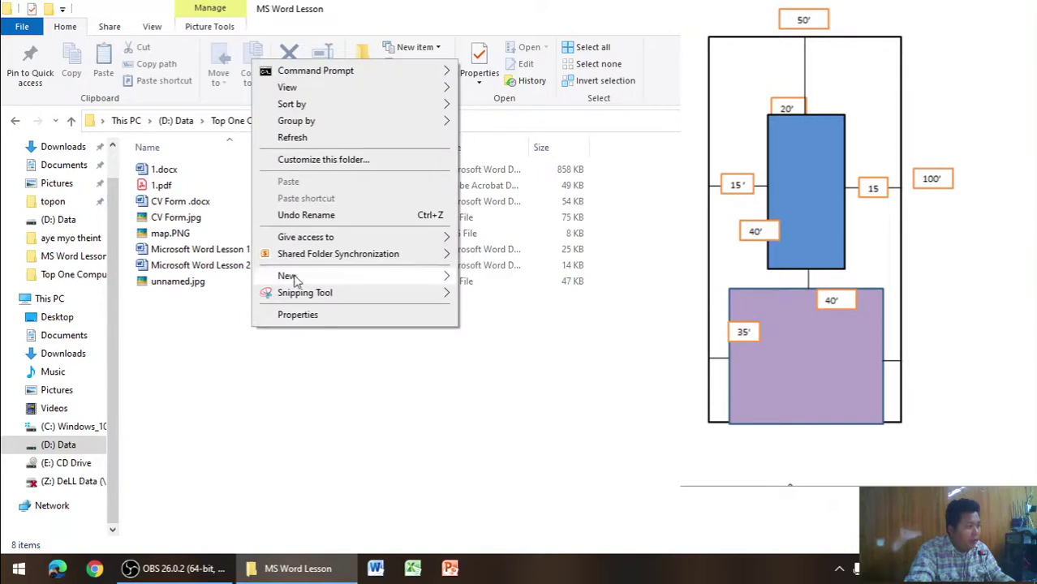
{"action": "left_click", "coordinate": [516, 350]}
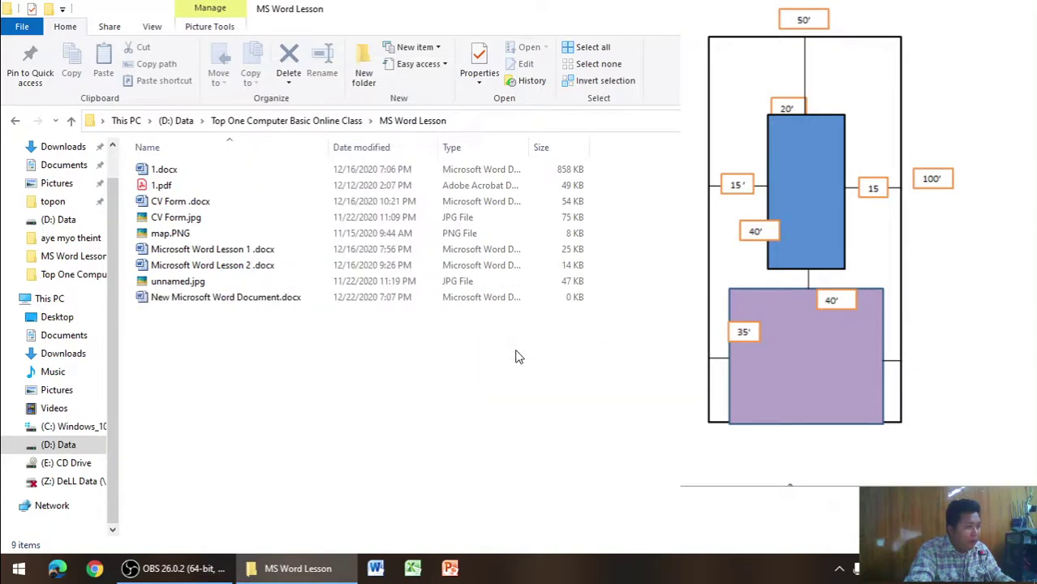
{"action": "key", "text": "BackSpace"}
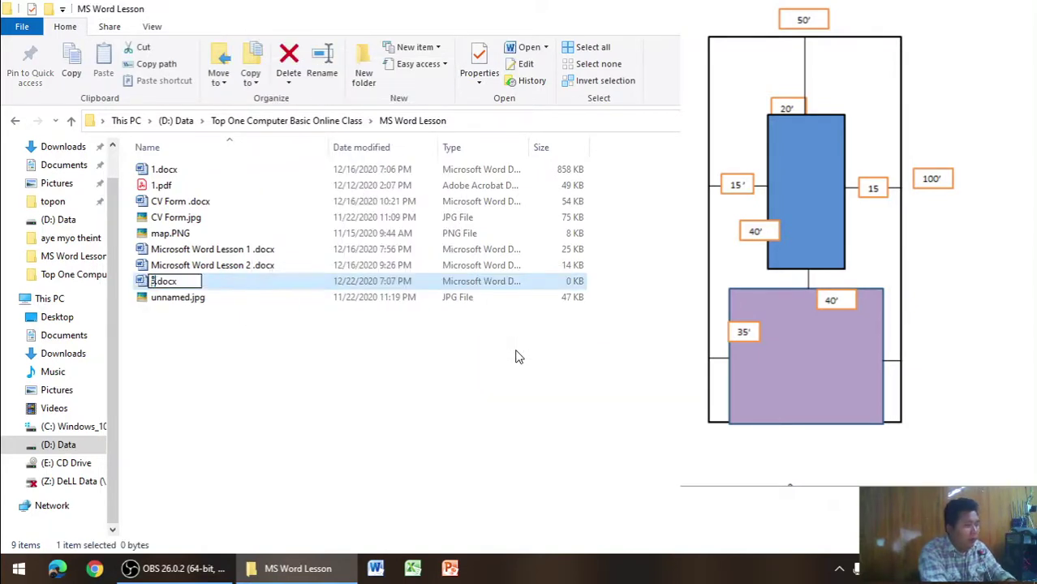
{"action": "key", "text": "Return"}
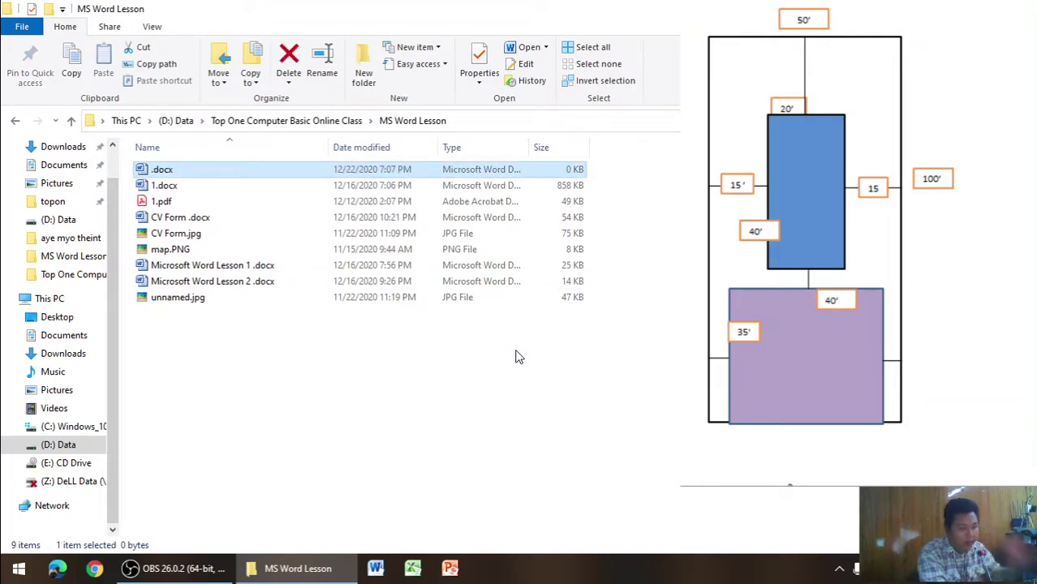
{"action": "key", "text": "F2"}
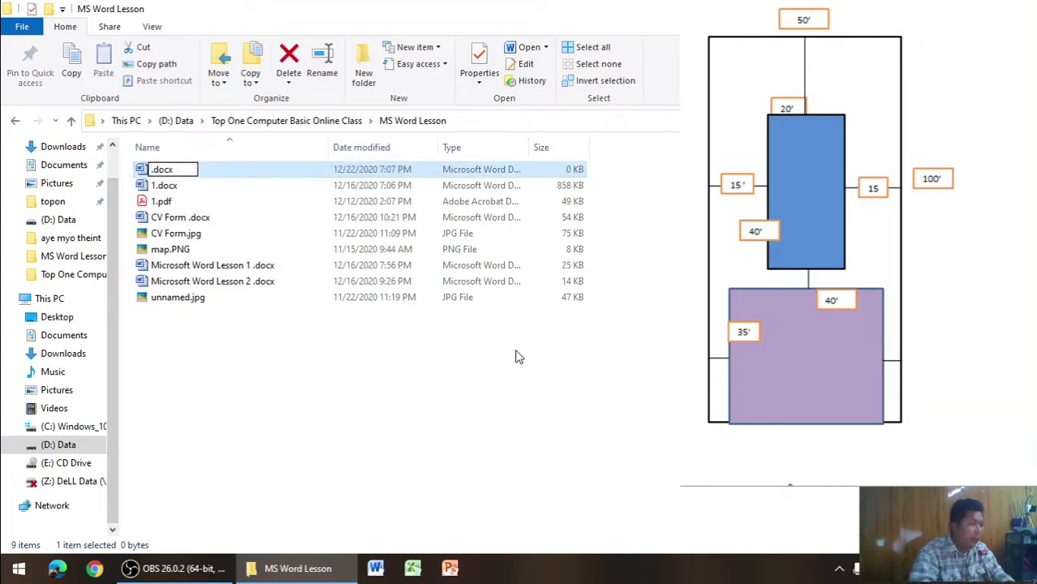
{"action": "left_click", "coordinate": [520, 357]}
Rename the new document to Microsoft Word Lesson 3.docx
{"action": "left_click", "coordinate": [263, 172]}
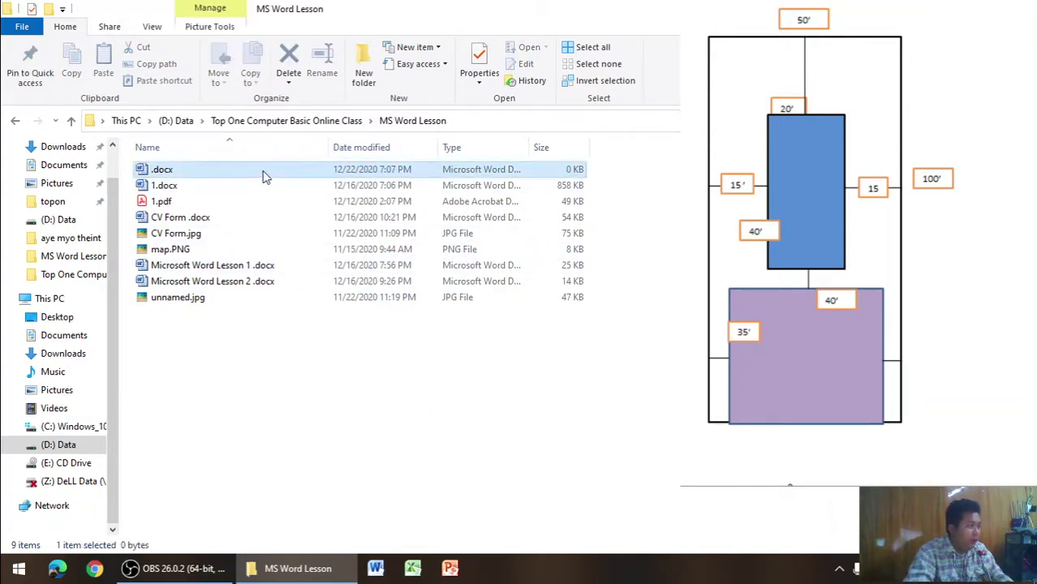
{"action": "right_click", "coordinate": [265, 171]}
{"action": "left_click", "coordinate": [316, 520]}
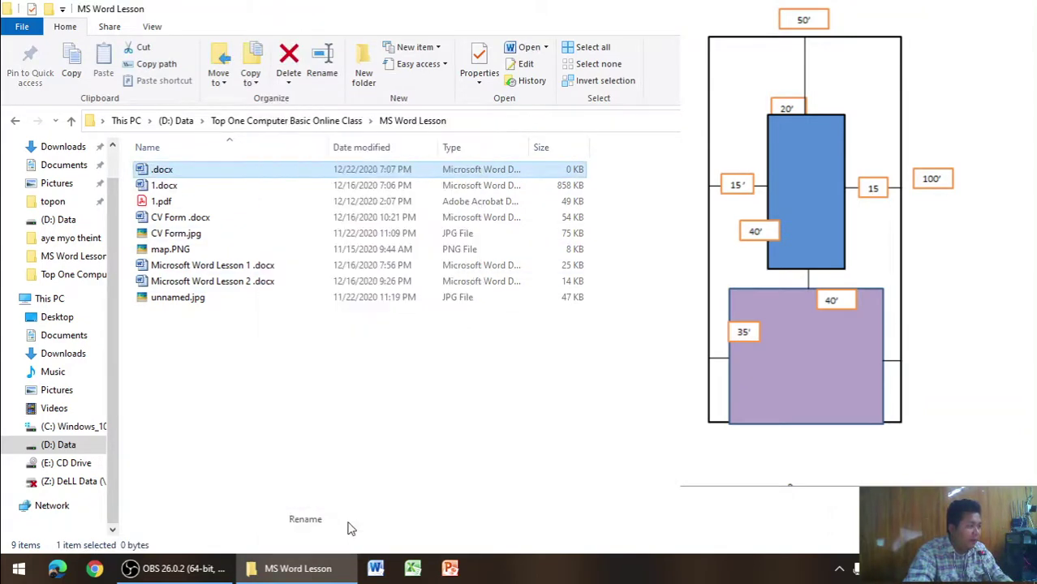
{"action": "key", "text": "Home"}
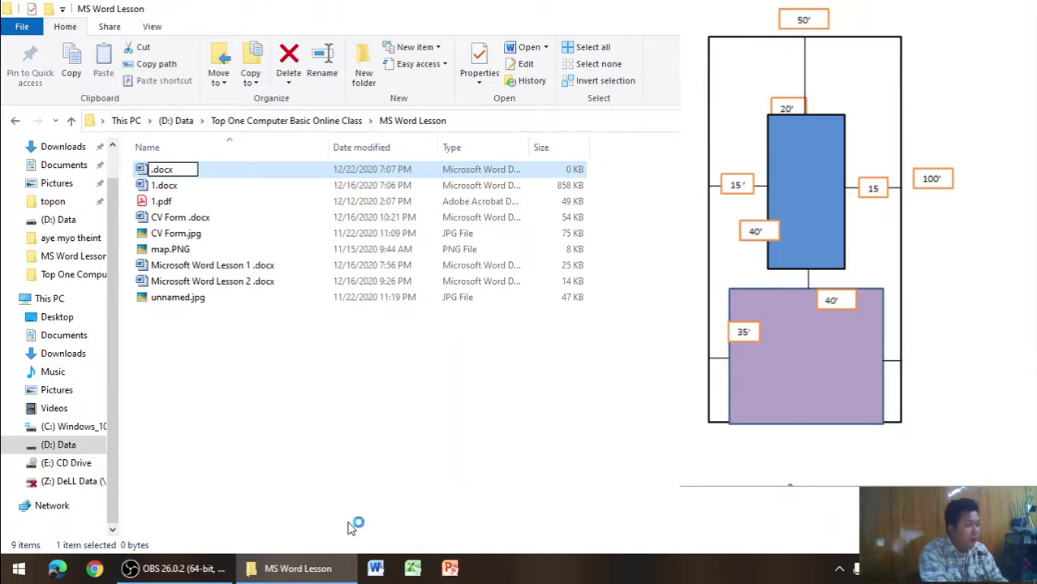
{"action": "key", "text": "ctrl+shift+space"}
{"action": "type", "text": "Mic"}
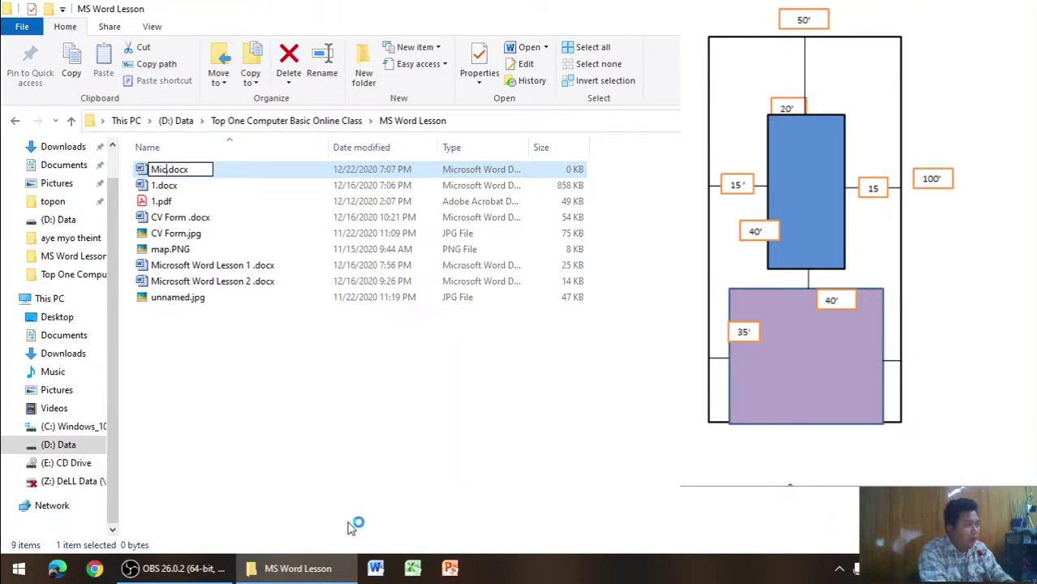
{"action": "type", "text": "rosof"}
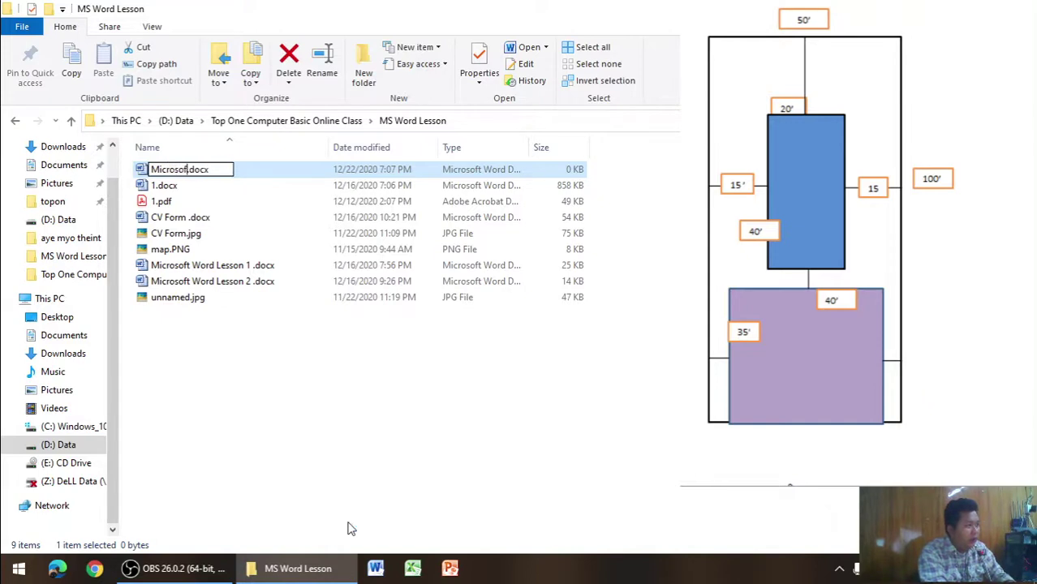
{"action": "type", "text": "t Word"}
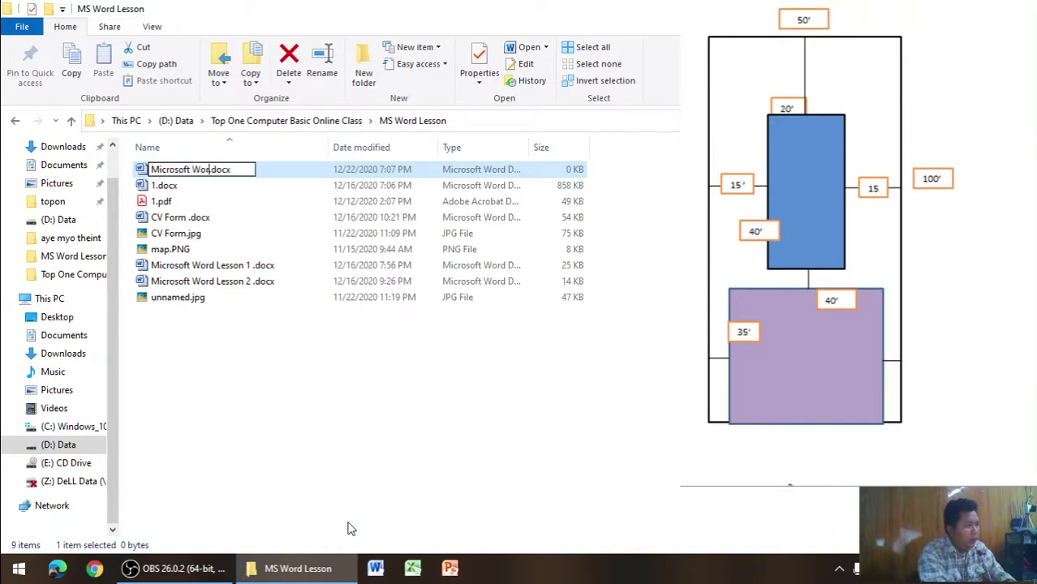
{"action": "type", "text": " Lesson "}
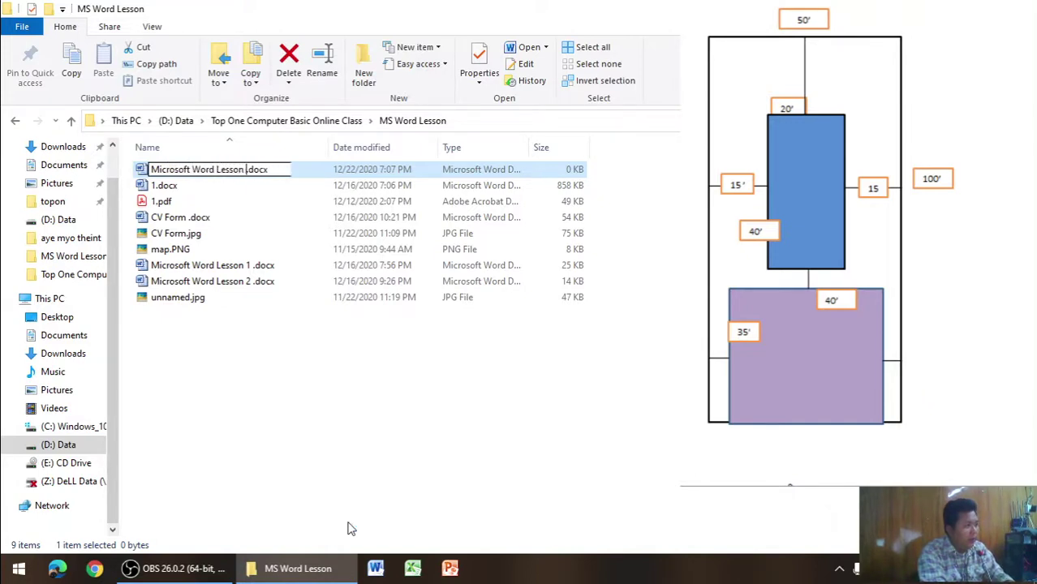
{"action": "type", "text": "3"}
{"action": "key", "text": "Return"}
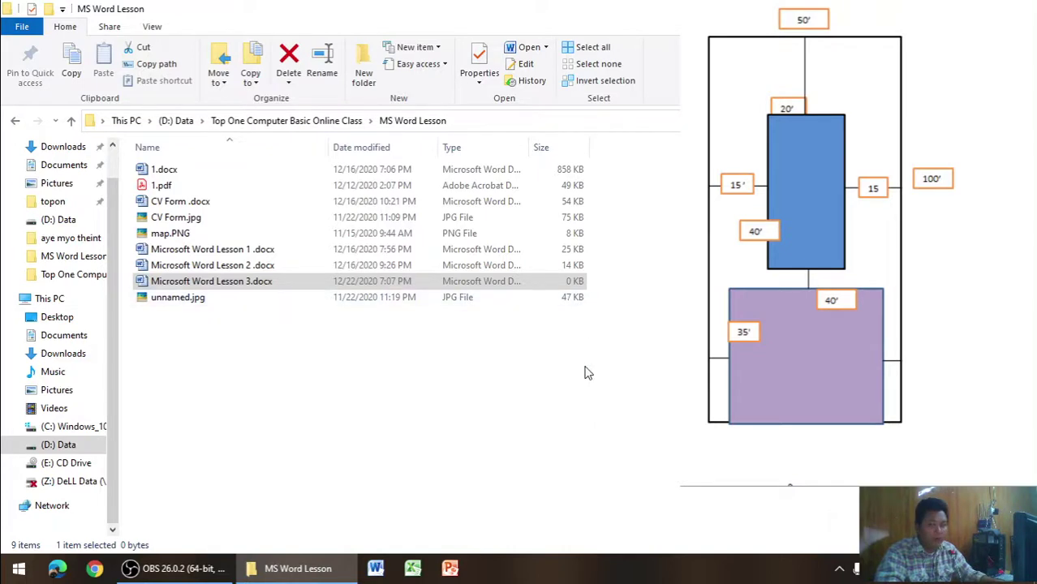
Open Microsoft Word Lesson 3.docx in Word, with map.PNG open as a reference picture
{"action": "left_click", "coordinate": [240, 285]}
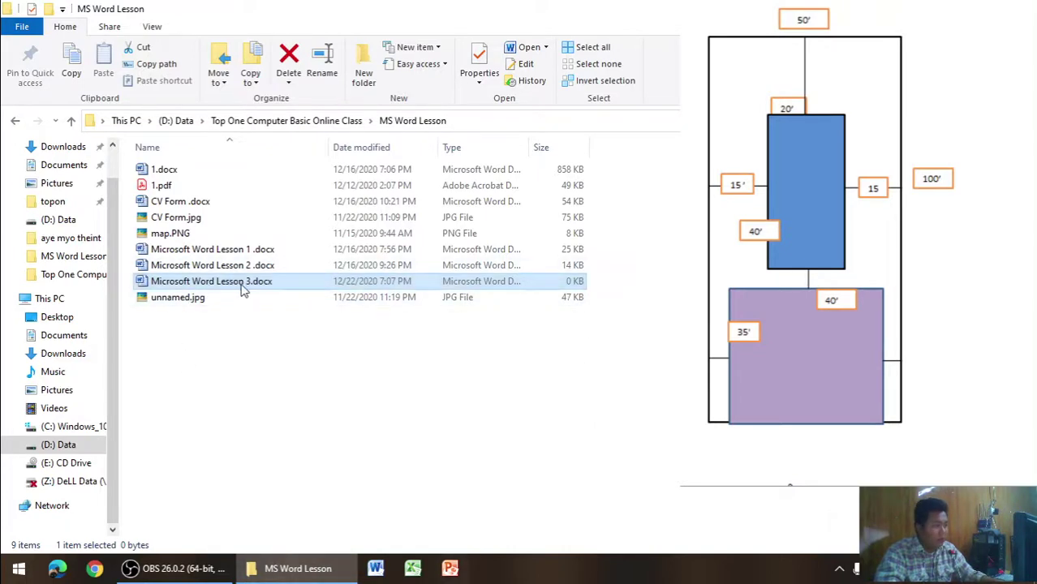
{"action": "double_click", "coordinate": [241, 289]}
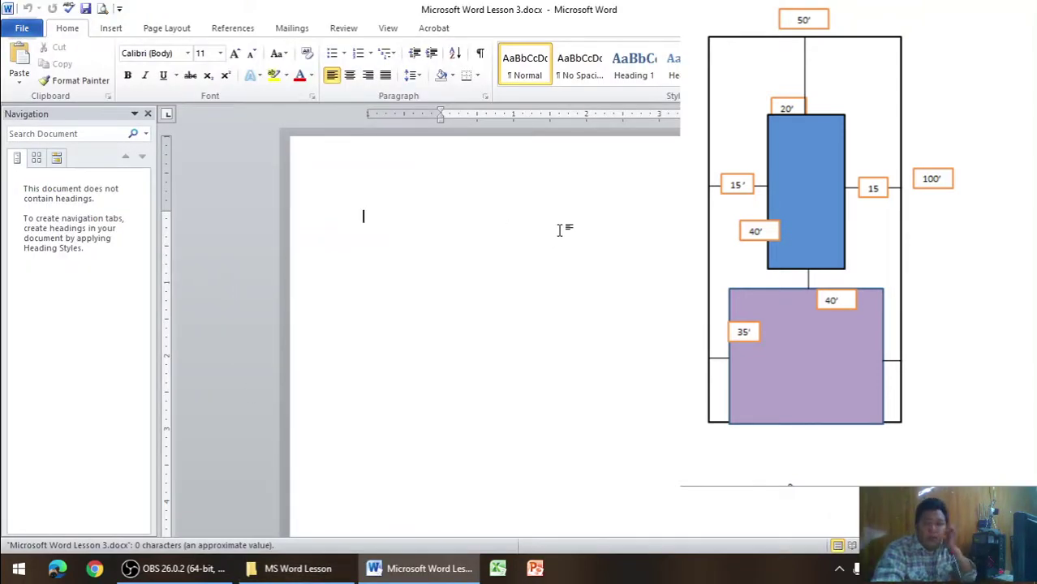
{"action": "left_click", "coordinate": [298, 568]}
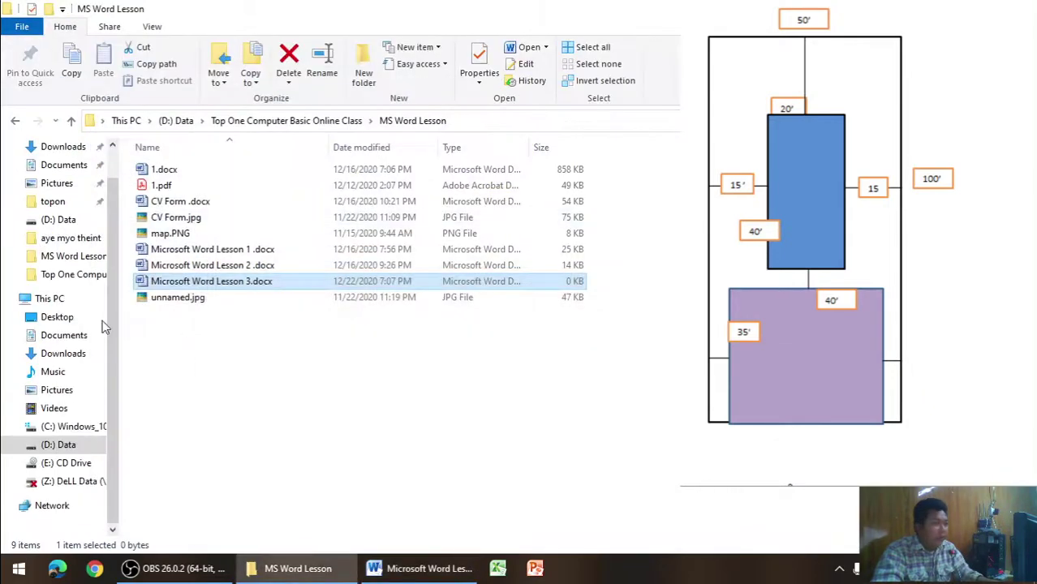
{"action": "double_click", "coordinate": [180, 233]}
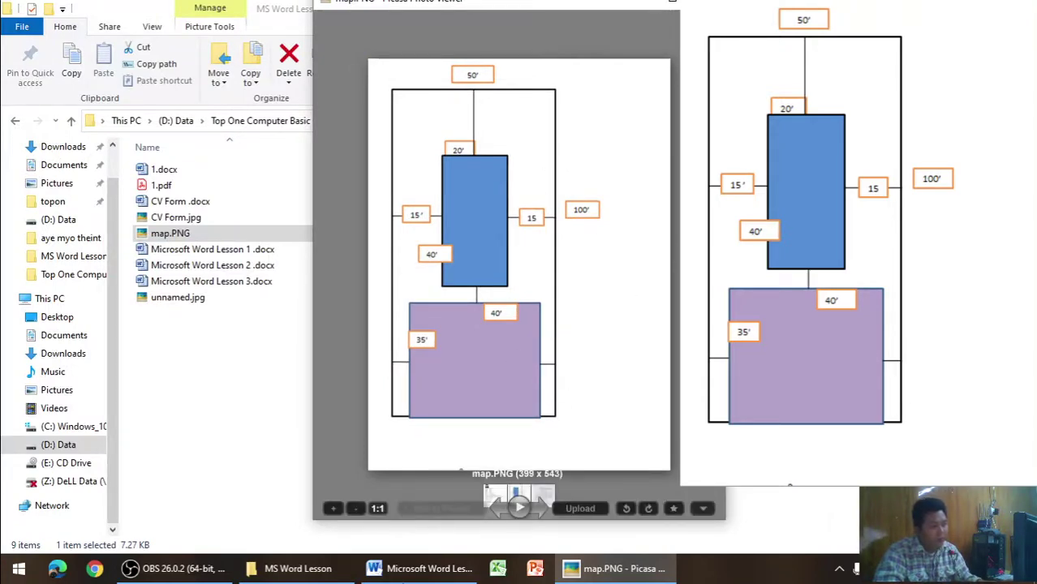
{"action": "left_click", "coordinate": [422, 569]}
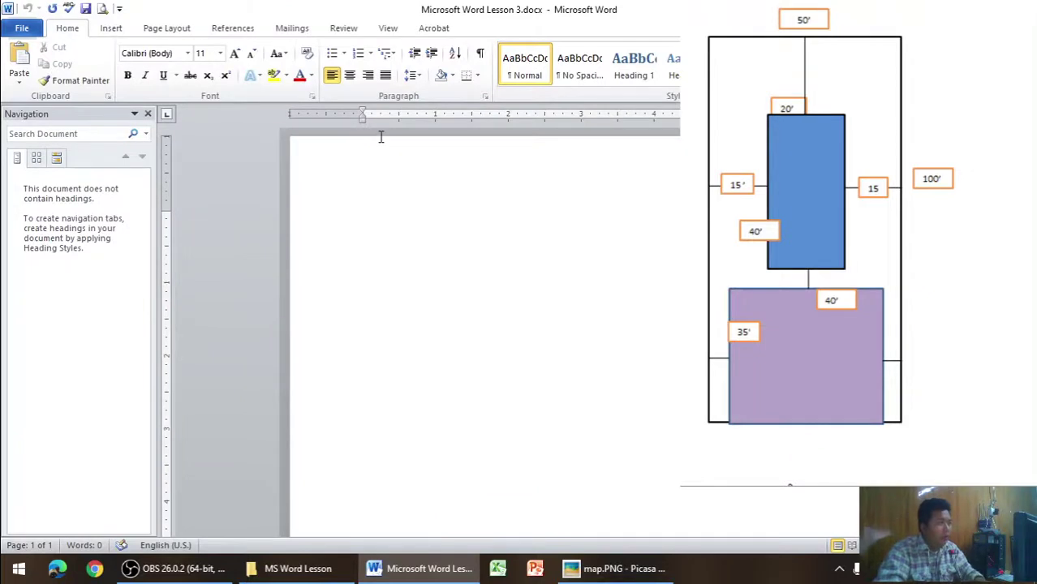
Give the page Narrow margins and A4 paper size
{"action": "left_click", "coordinate": [185, 29]}
{"action": "left_click", "coordinate": [114, 63]}
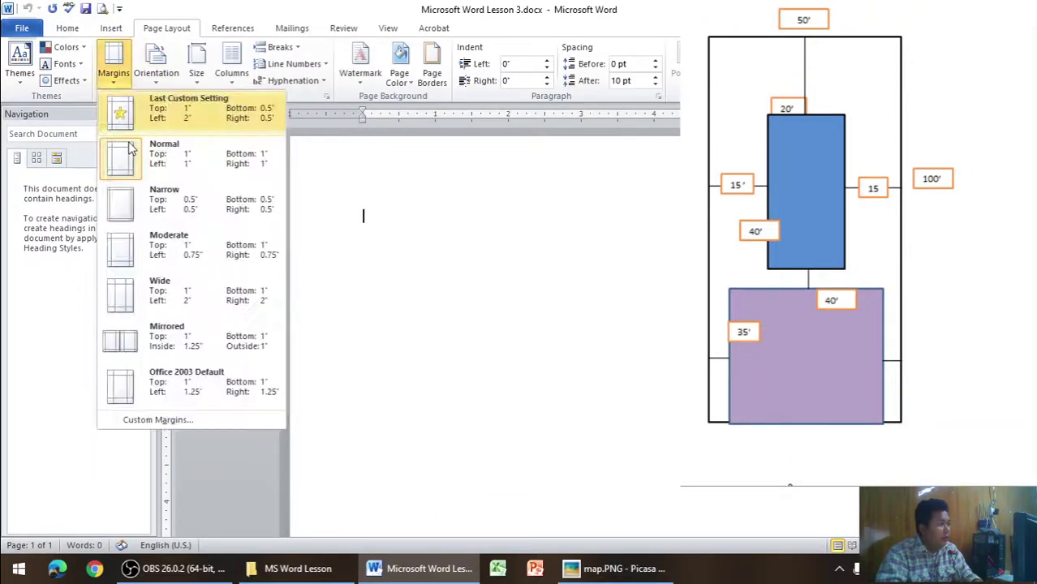
{"action": "left_click", "coordinate": [132, 203]}
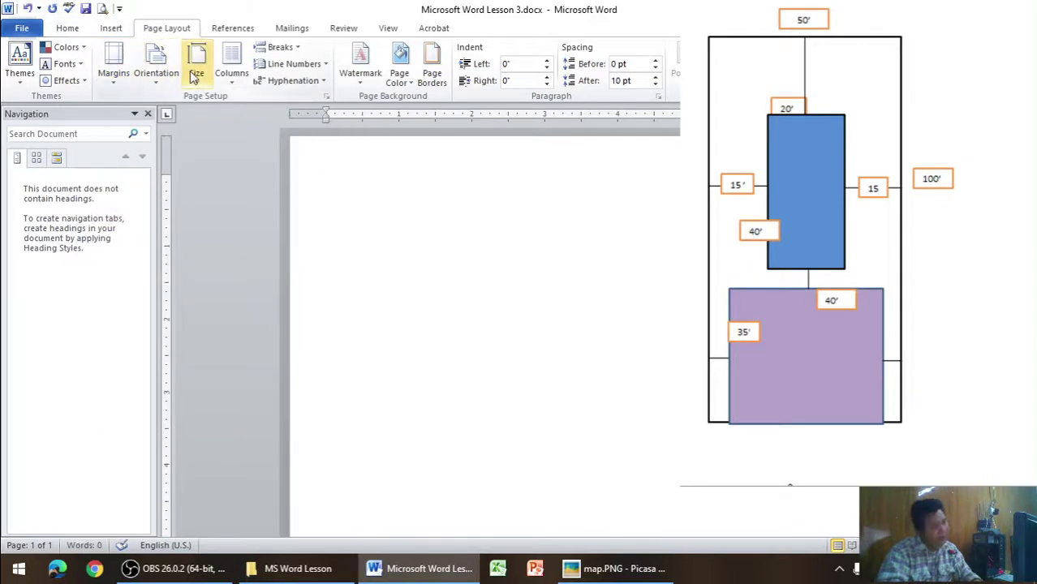
{"action": "left_click", "coordinate": [197, 73]}
{"action": "left_click", "coordinate": [265, 318]}
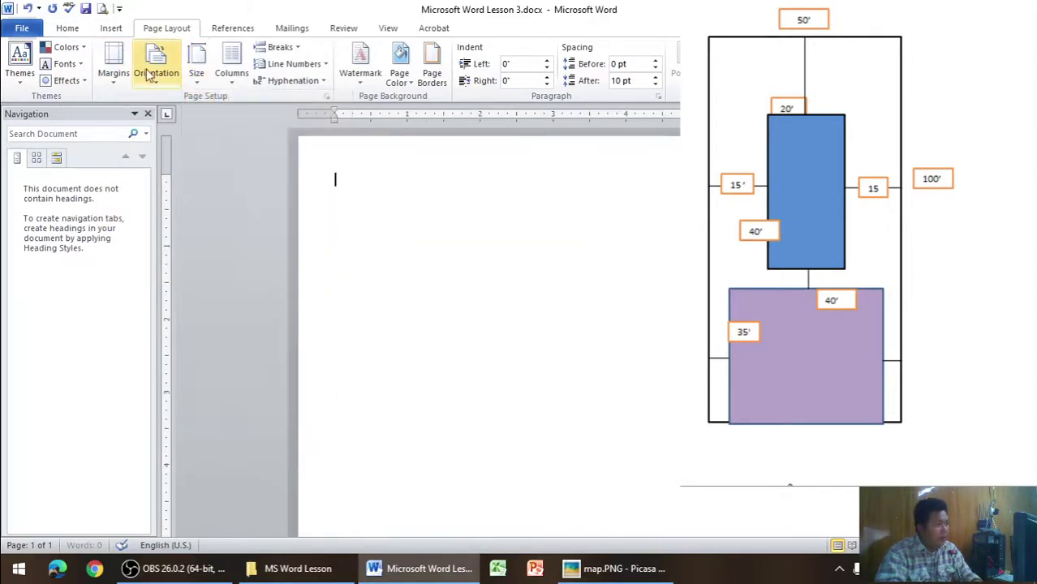
Switch the font to Pyidaungsu and type the first Myanmar word 'ဓလေး'
{"action": "left_click", "coordinate": [67, 28]}
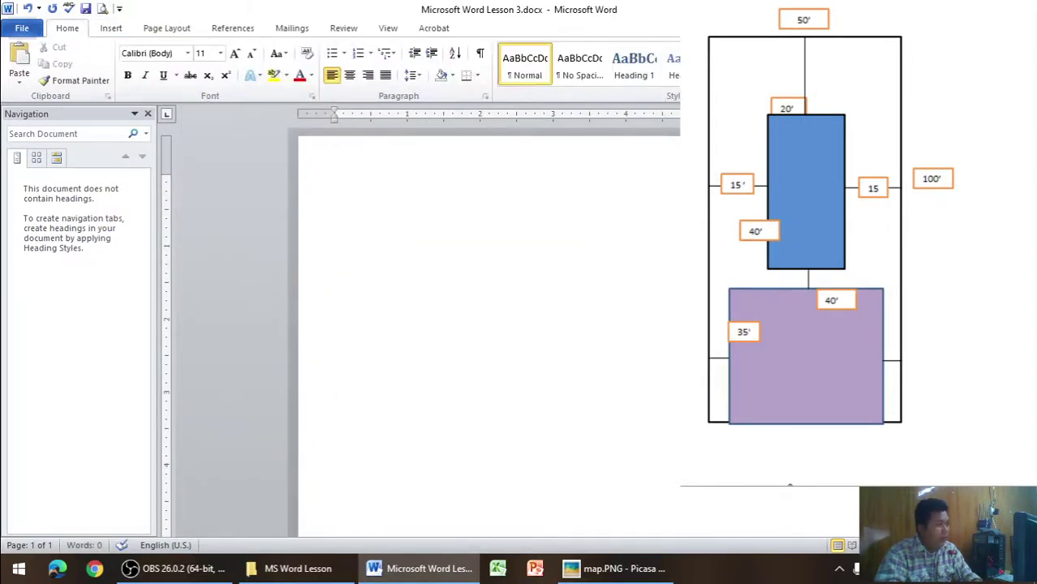
{"action": "left_click", "coordinate": [187, 54]}
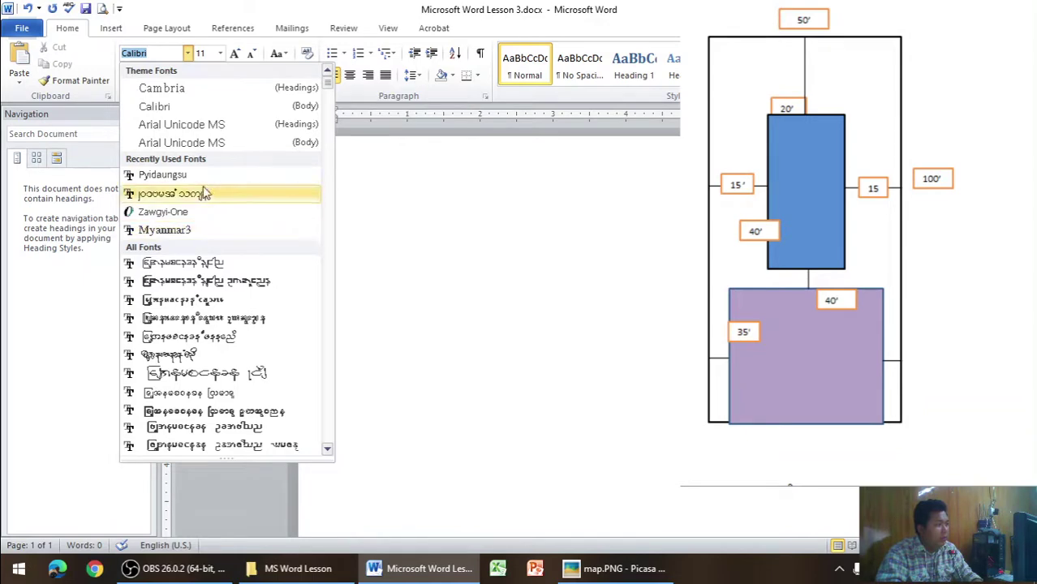
{"action": "left_click", "coordinate": [212, 177]}
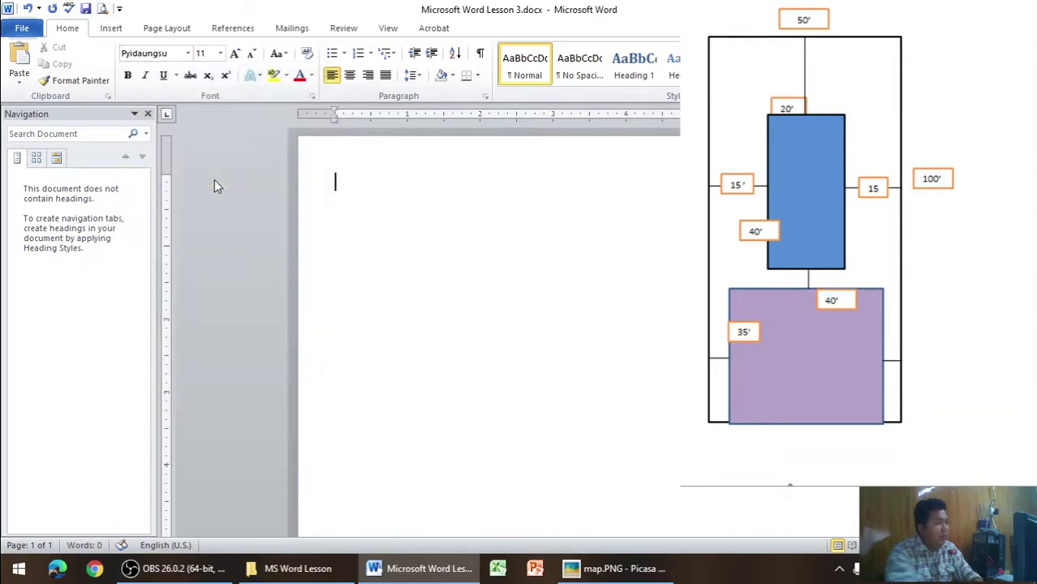
{"action": "key", "text": "alt+shift"}
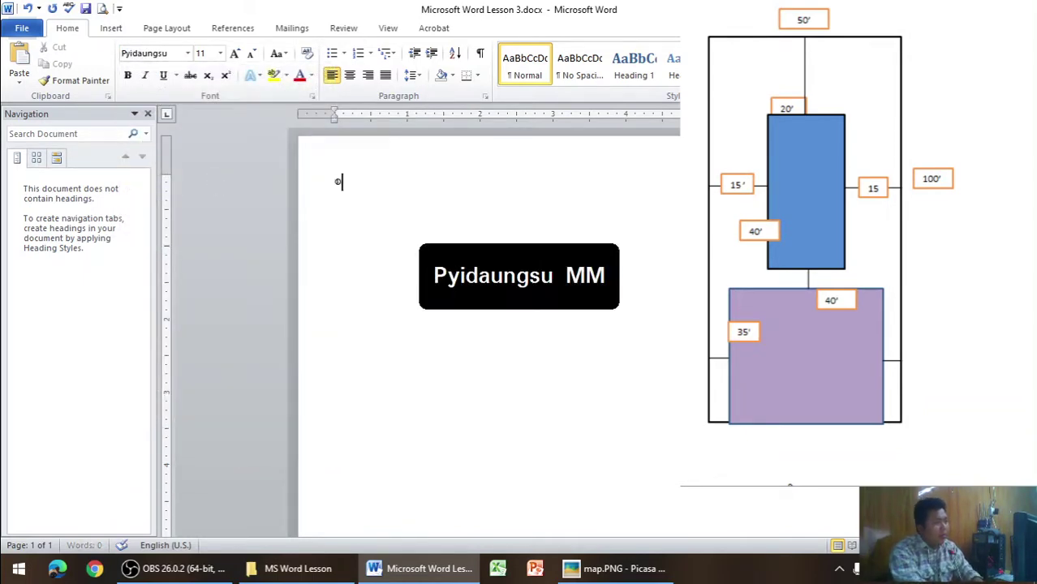
{"action": "type", "text": "ဓလေ"}
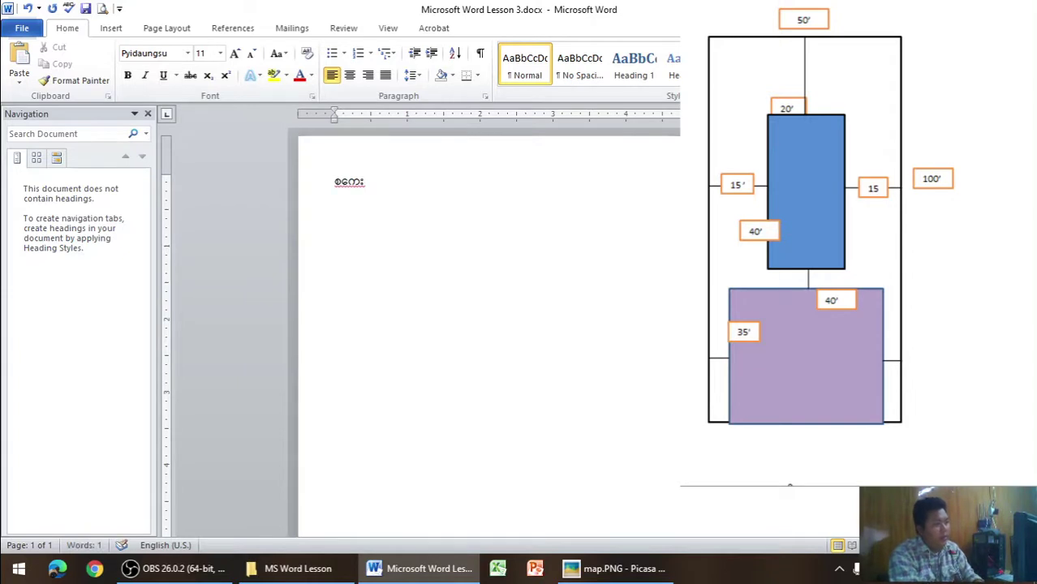
{"action": "type", "text": "း"}
Finish the scale line 'စကေး ပေ ၂၀ = ၁ လက်မ' from the map and close the Navigation pane
{"action": "left_click", "coordinate": [646, 571]}
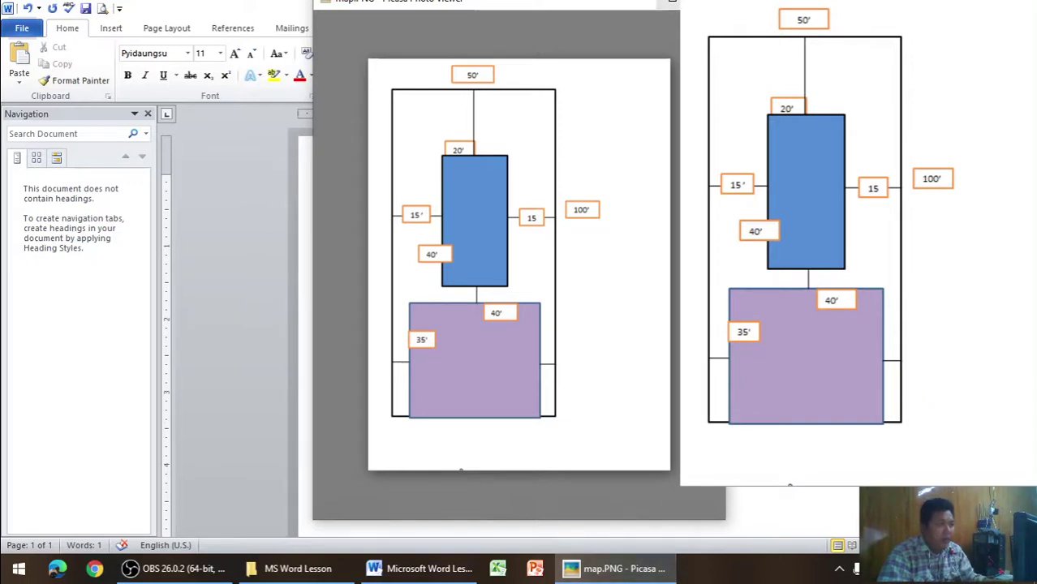
{"action": "left_click", "coordinate": [676, 5]}
{"action": "left_click", "coordinate": [676, 5]}
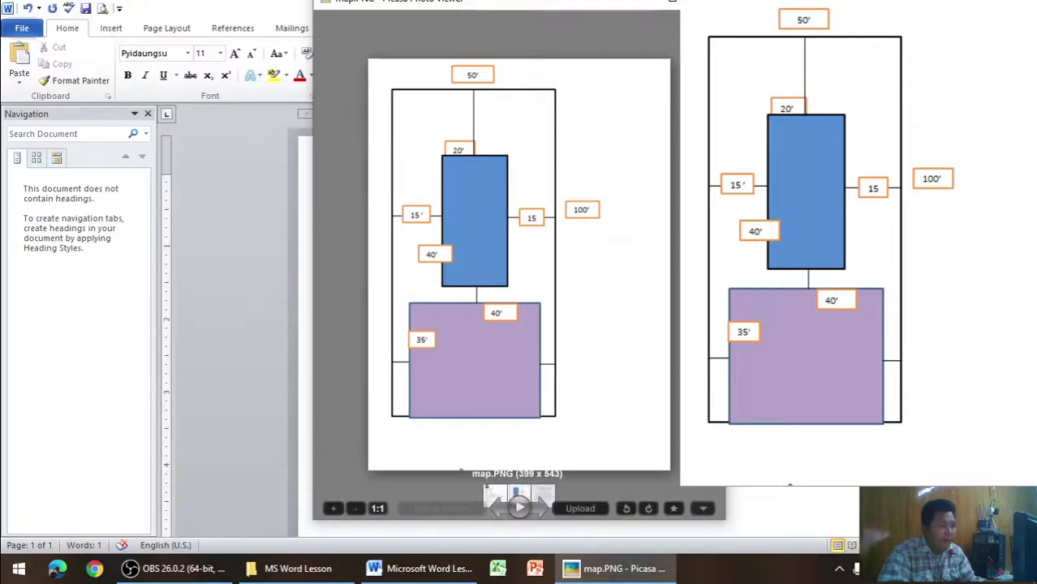
{"action": "left_click", "coordinate": [456, 195]}
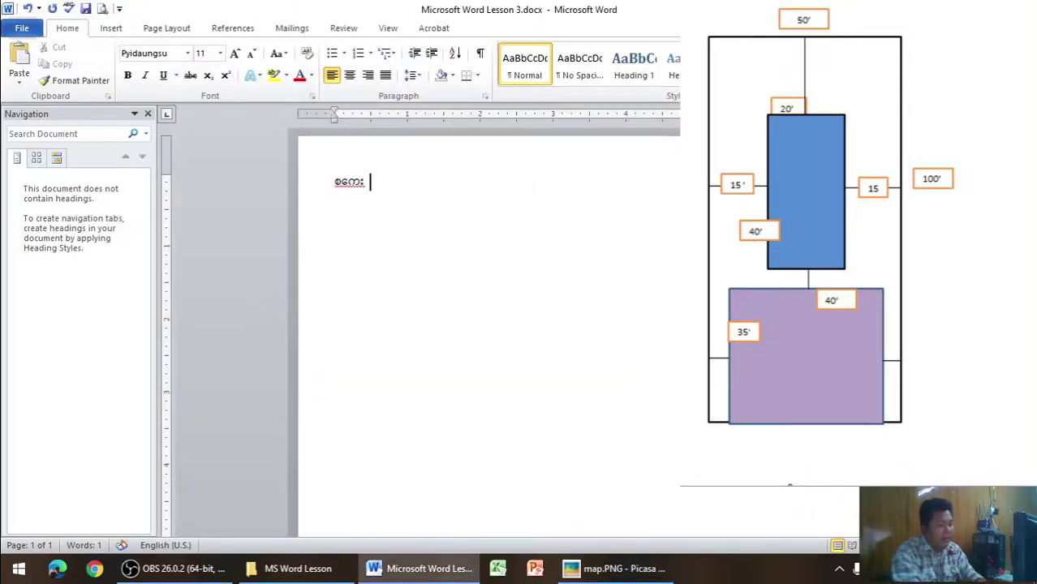
{"action": "type", "text": "ေ"}
{"action": "key", "text": "BackSpace"}
{"action": "type", "text": "၂၀ "}
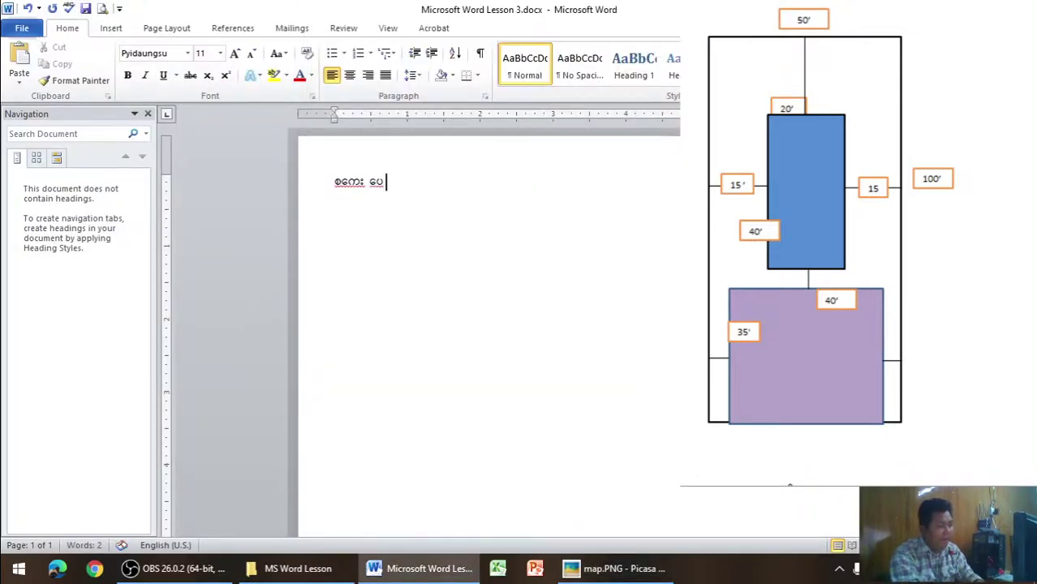
{"action": "type", "text": "= "}
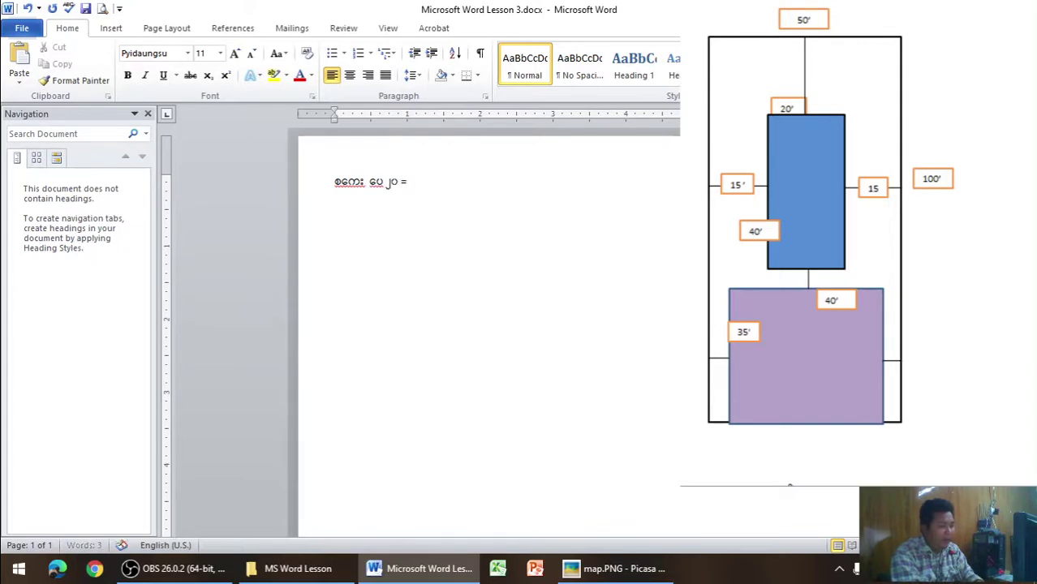
{"action": "type", "text": "၁ "}
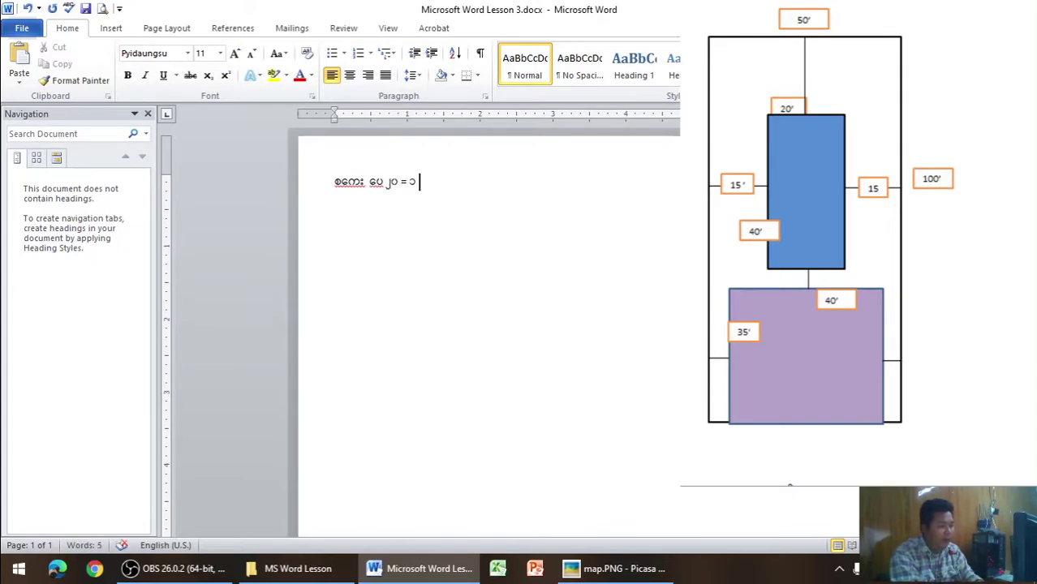
{"action": "type", "text": "လက်မ"}
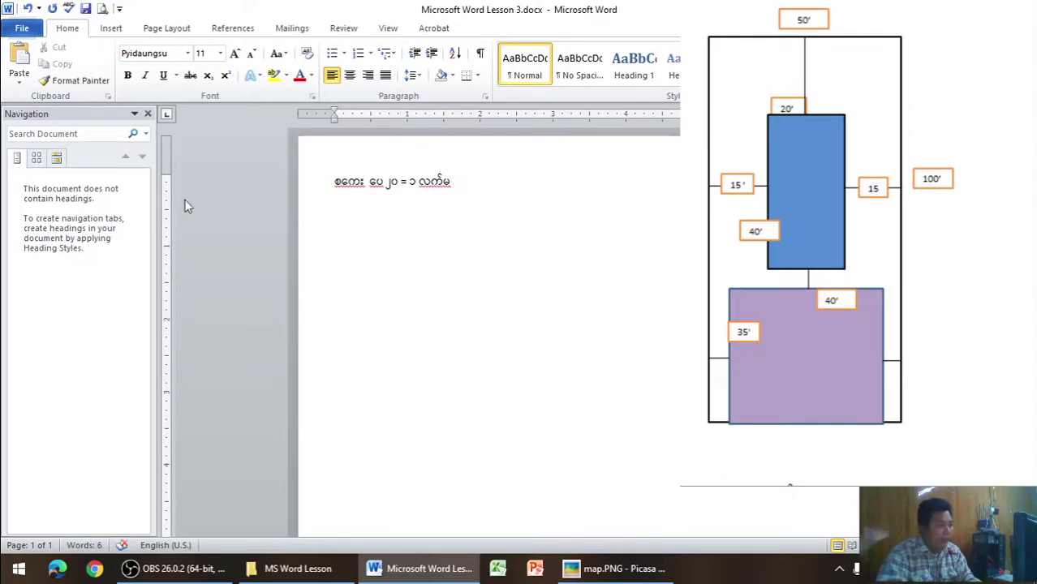
{"action": "left_click", "coordinate": [148, 114]}
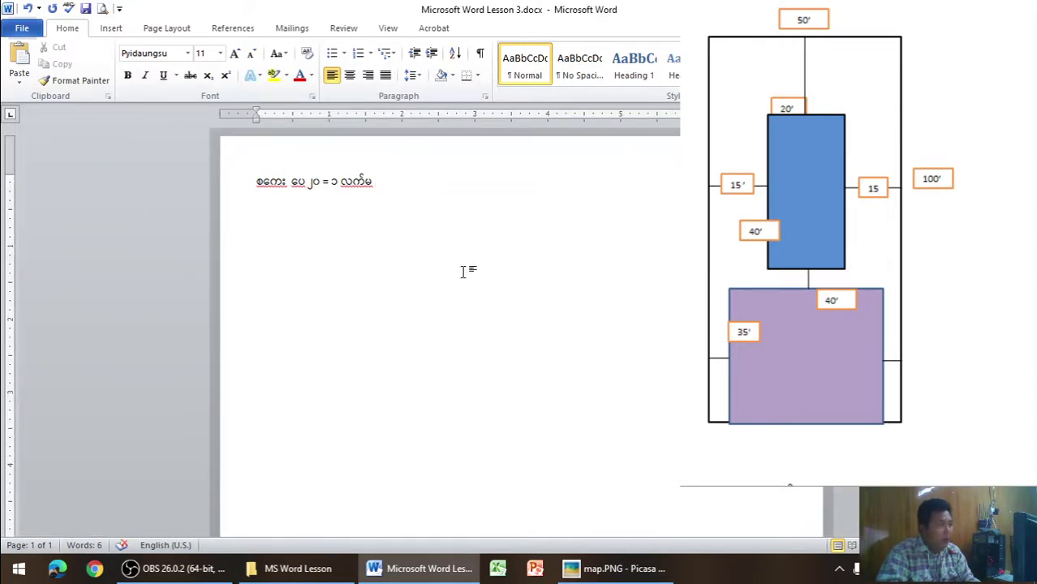
Position the map picture viewer beside the Word window and launch Excel
{"action": "left_click", "coordinate": [616, 568]}
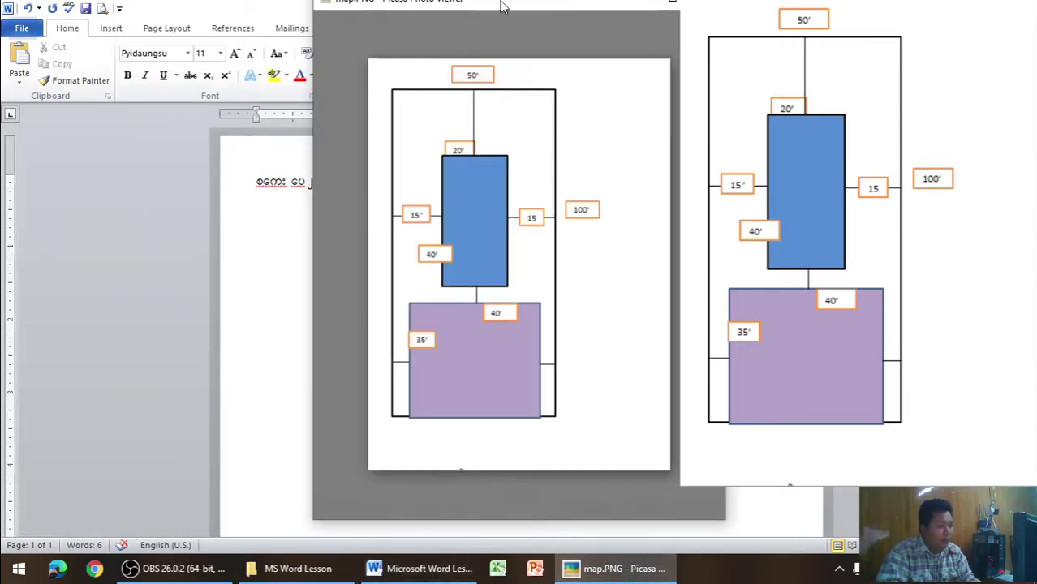
{"action": "left_click_drag", "start_coordinate": [502, 6], "coordinate": [818, 9]}
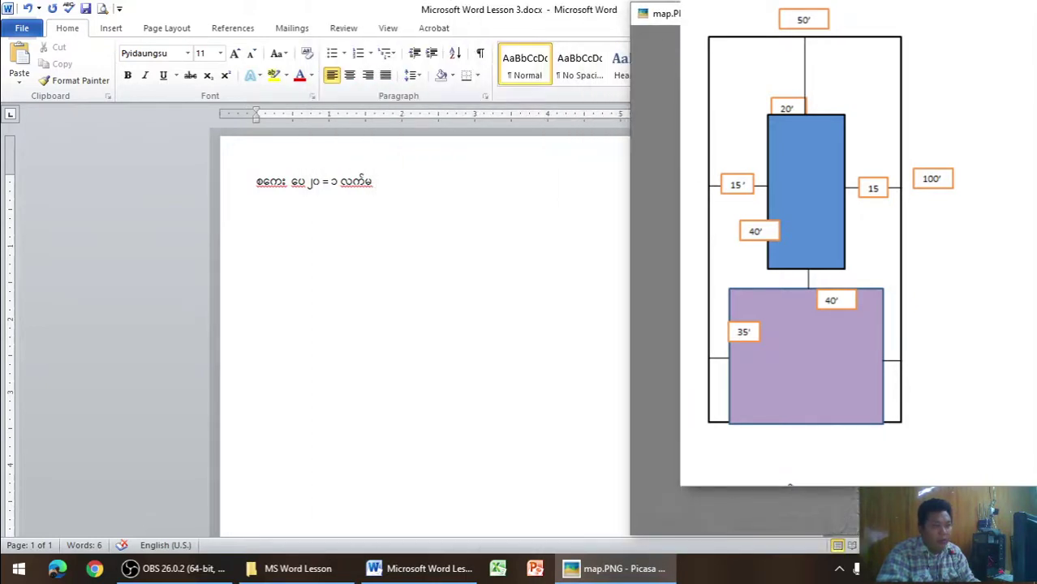
{"action": "left_click_drag", "start_coordinate": [778, 19], "coordinate": [532, 34]}
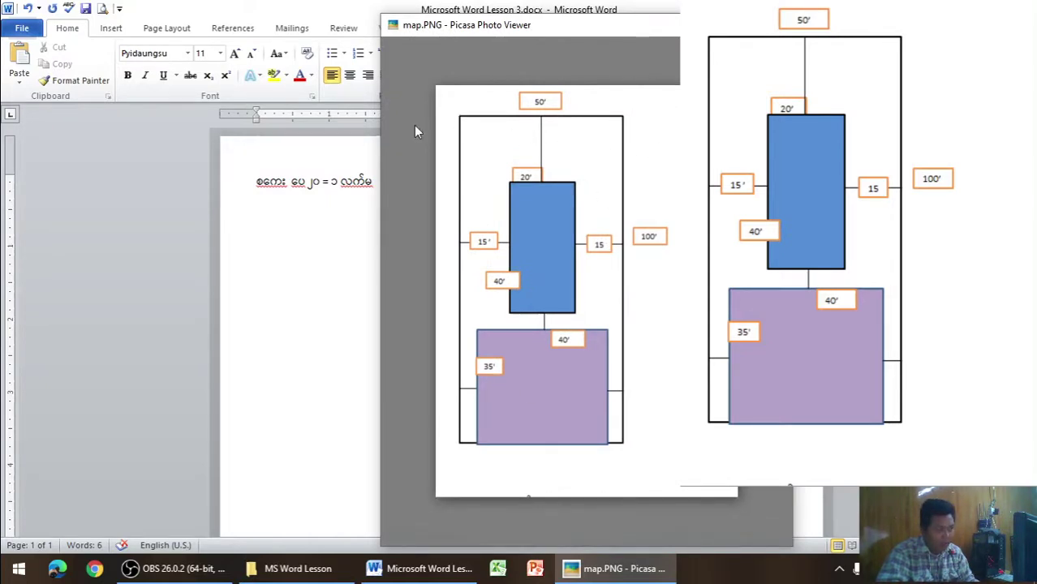
{"action": "mouse_move", "coordinate": [541, 309]}
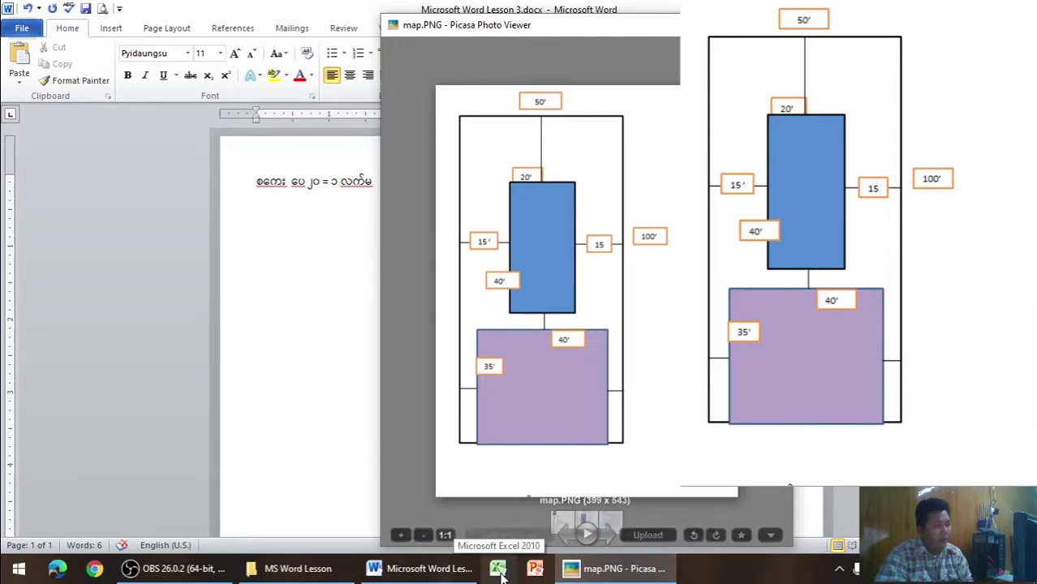
{"action": "left_click", "coordinate": [501, 572]}
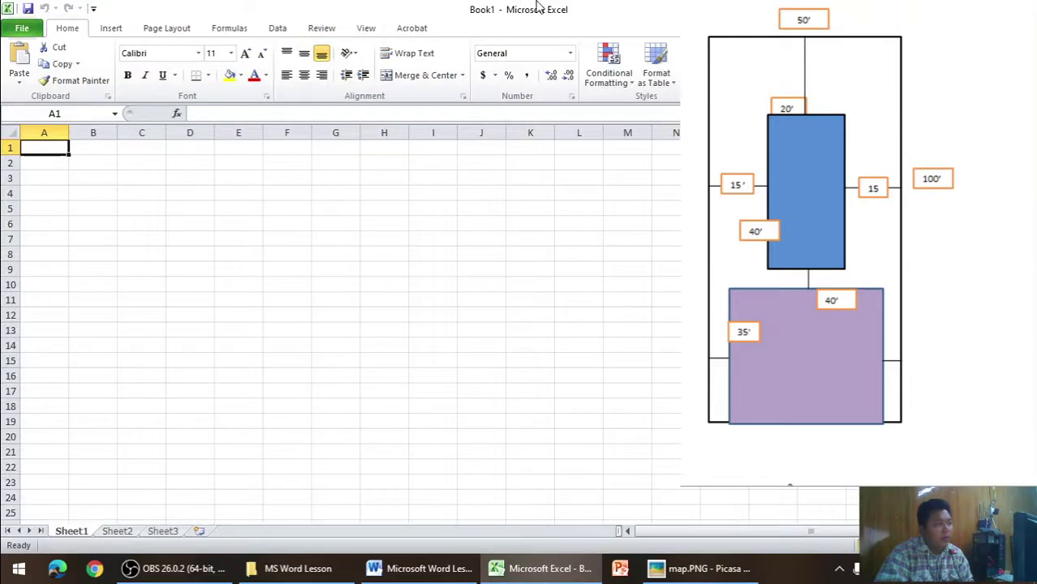
Shrink the Excel window, widen column A and make row 1 taller
{"action": "double_click", "coordinate": [538, 7]}
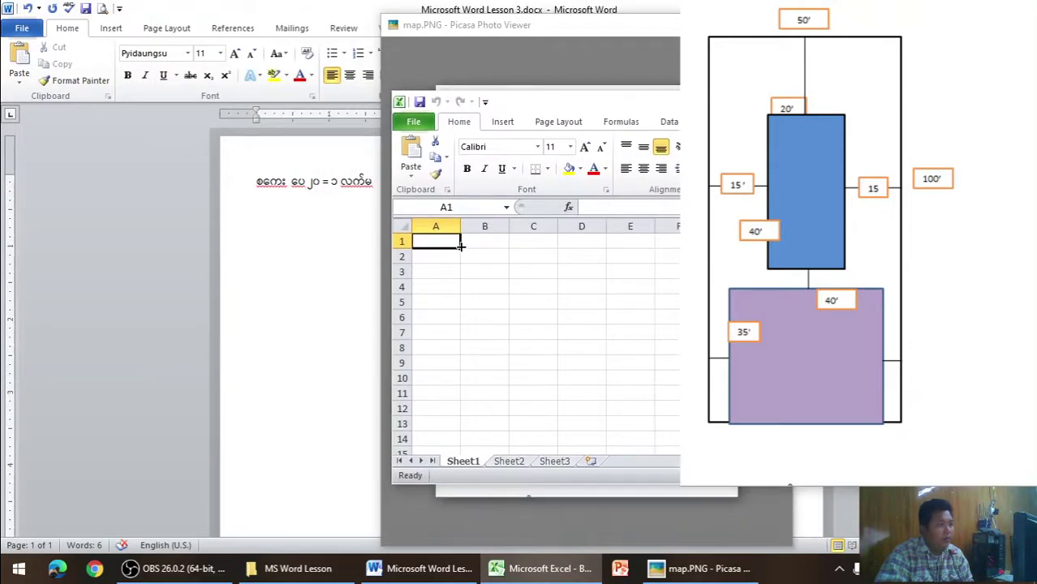
{"action": "left_click_drag", "start_coordinate": [460, 247], "coordinate": [503, 245]}
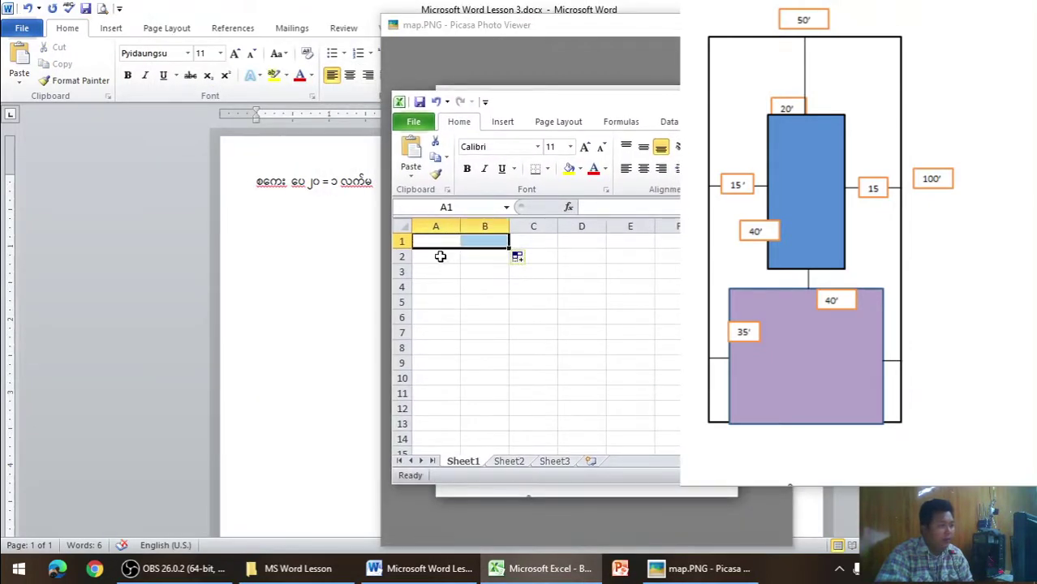
{"action": "key", "text": "ctrl+z"}
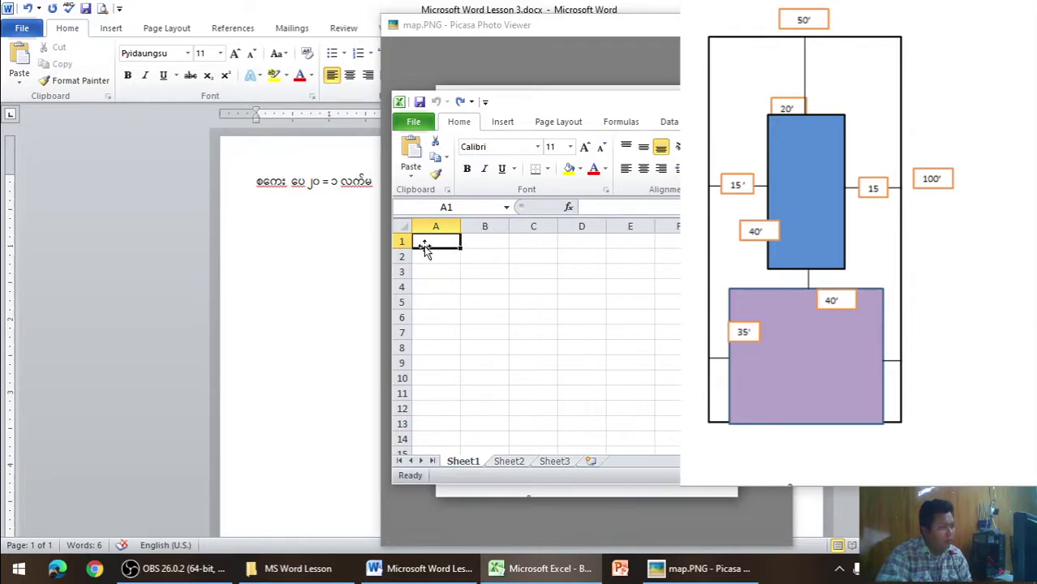
{"action": "left_click_drag", "start_coordinate": [459, 226], "coordinate": [523, 227]}
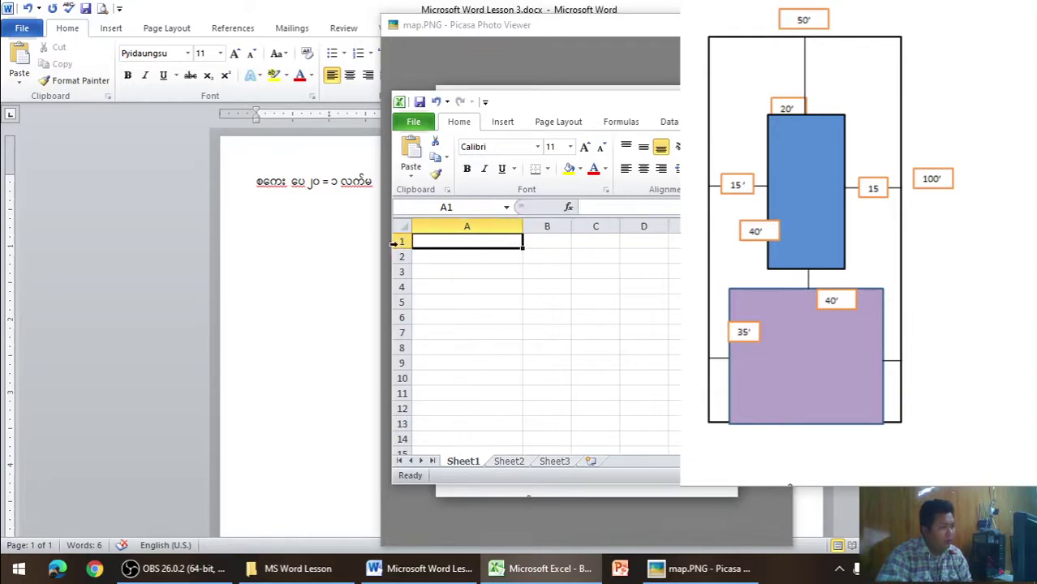
{"action": "left_click_drag", "start_coordinate": [399, 249], "coordinate": [400, 299]}
{"action": "left_click_drag", "start_coordinate": [522, 108], "coordinate": [603, 108]}
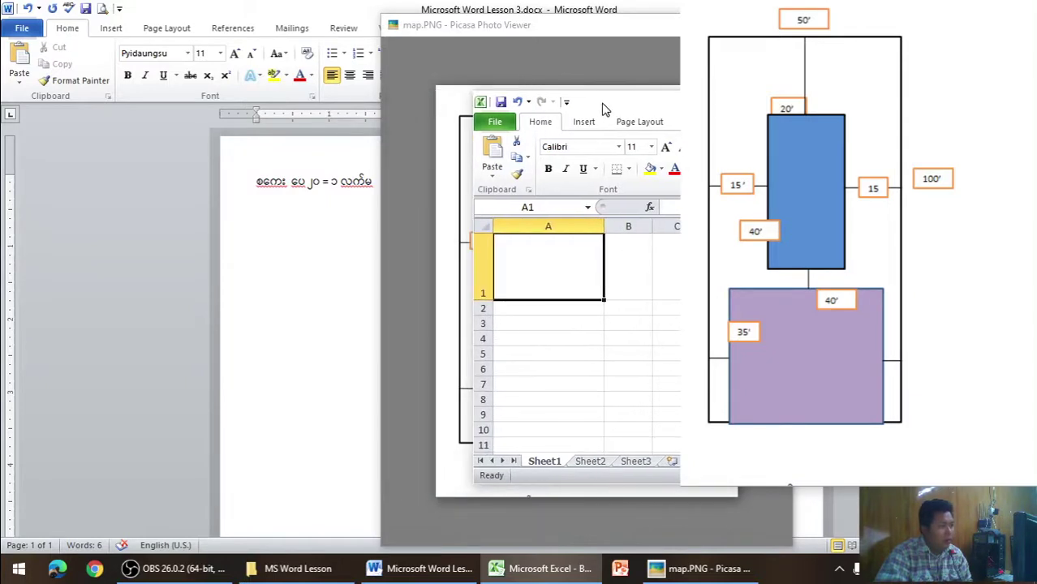
Start typing an entry into cell A1
{"action": "double_click", "coordinate": [522, 270]}
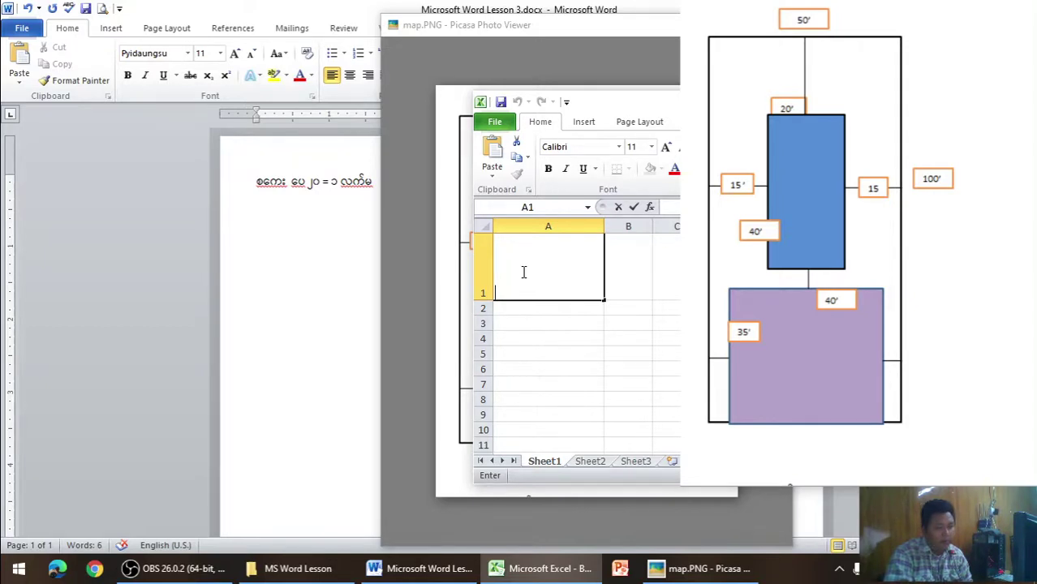
{"action": "type", "text": "*"}
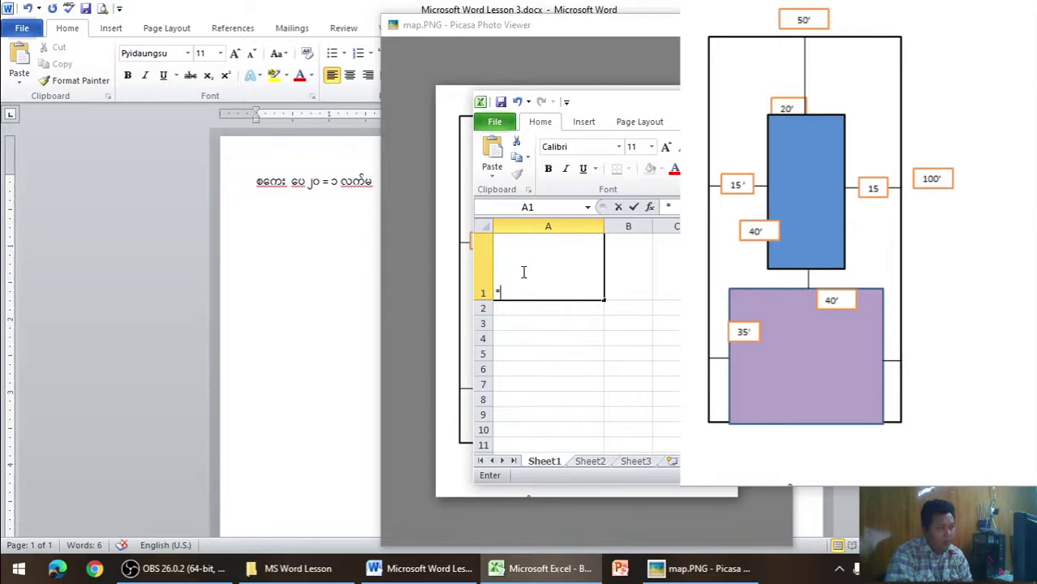
{"action": "key", "text": "BackSpace"}
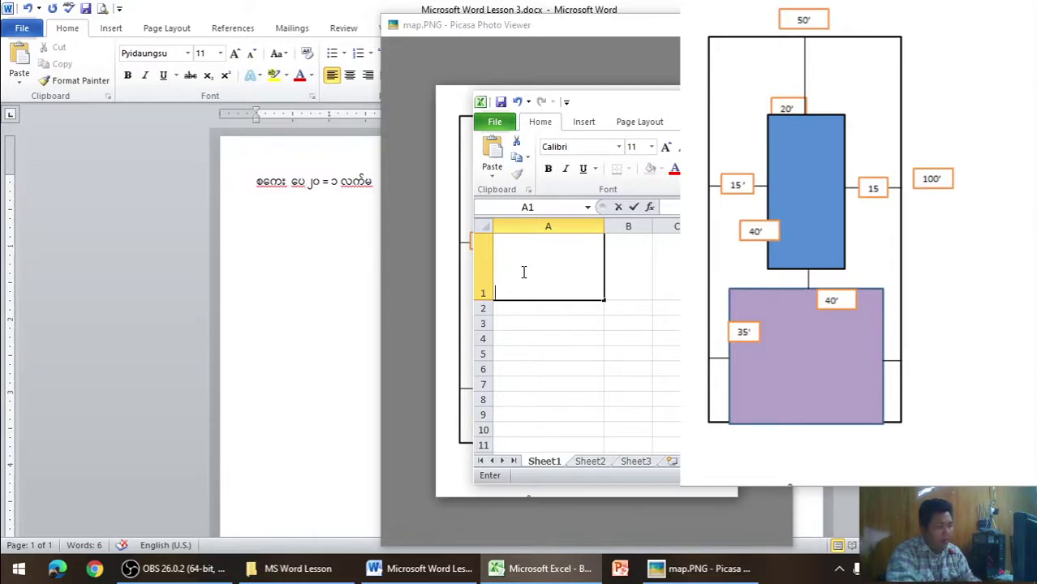
{"action": "type", "text": "၁"}
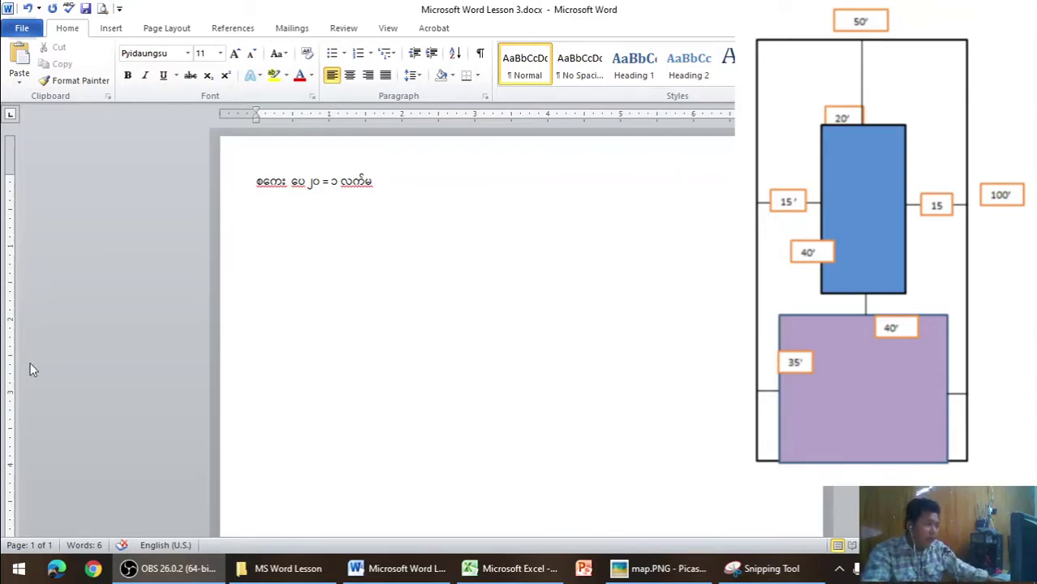
Move the Excel window aside and enter 50/20 in cell A1
{"action": "left_click", "coordinate": [512, 572]}
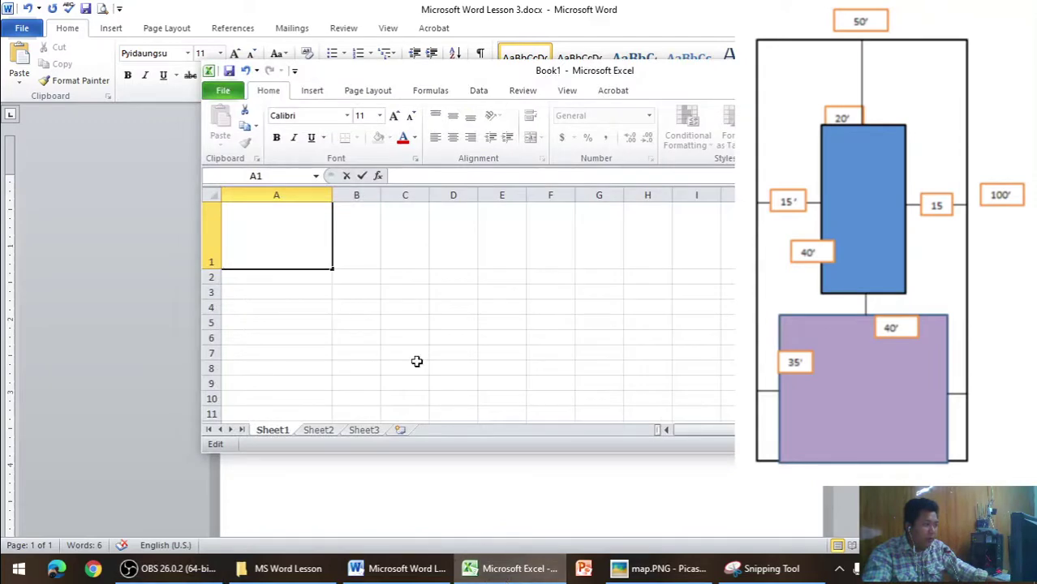
{"action": "mouse_move", "coordinate": [411, 81]}
{"action": "left_mouse_down"}
{"action": "mouse_move", "coordinate": [641, 105]}
{"action": "mouse_move", "coordinate": [668, 118]}
{"action": "left_mouse_up"}
{"action": "type", "text": "50"}
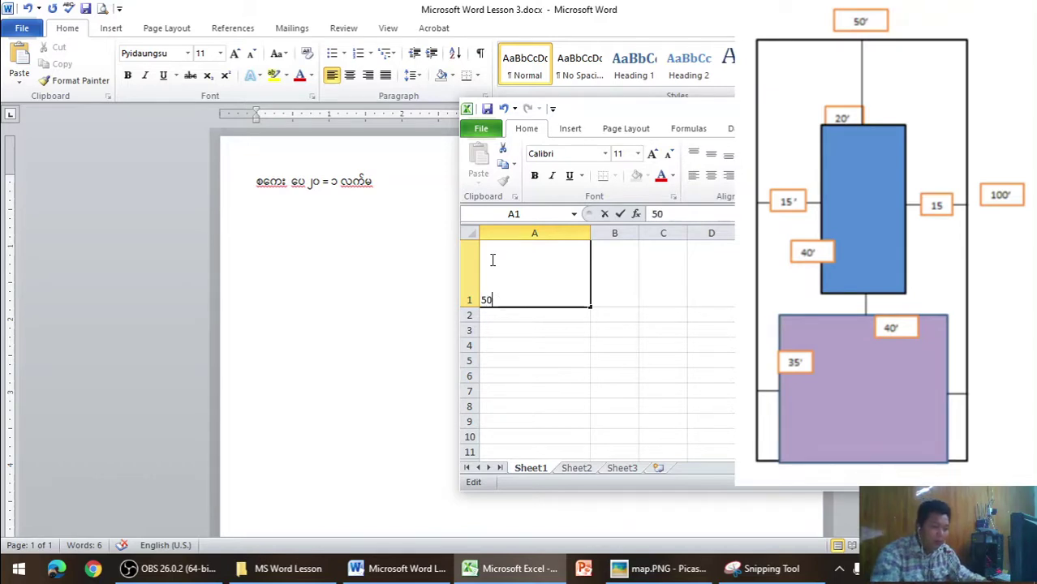
{"action": "type", "text": "/20"}
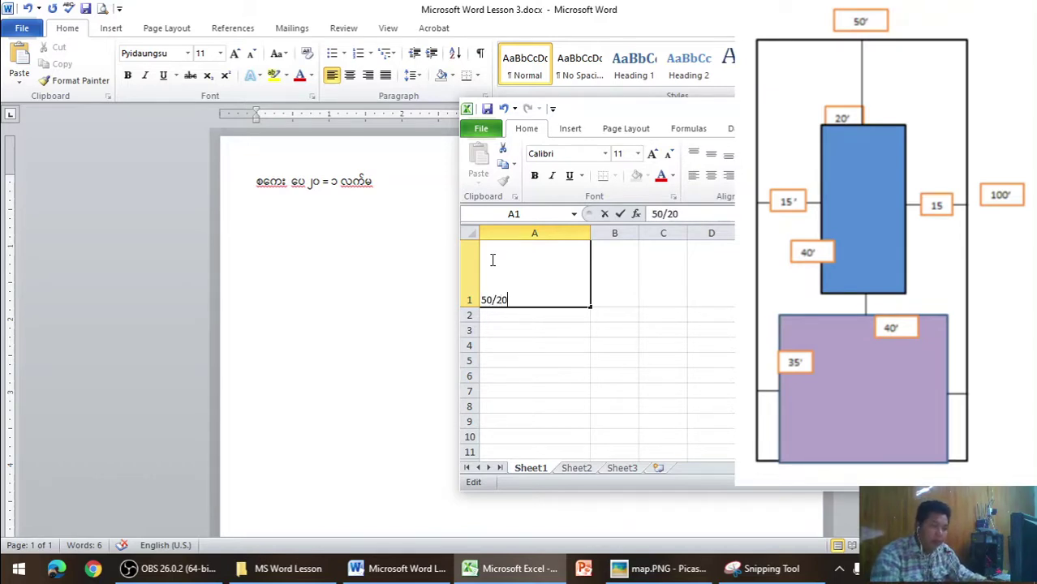
{"action": "key", "text": "Return"}
Turn A1 into the formula =50/20 so it shows 2.5, then return to Word
{"action": "left_click", "coordinate": [490, 259]}
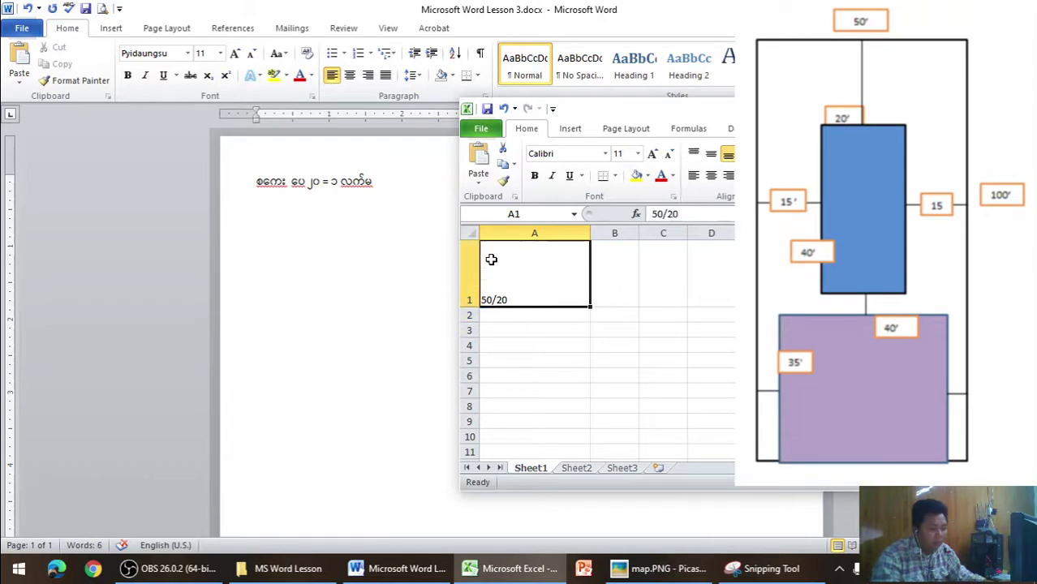
{"action": "double_click", "coordinate": [487, 300]}
{"action": "type", "text": "="}
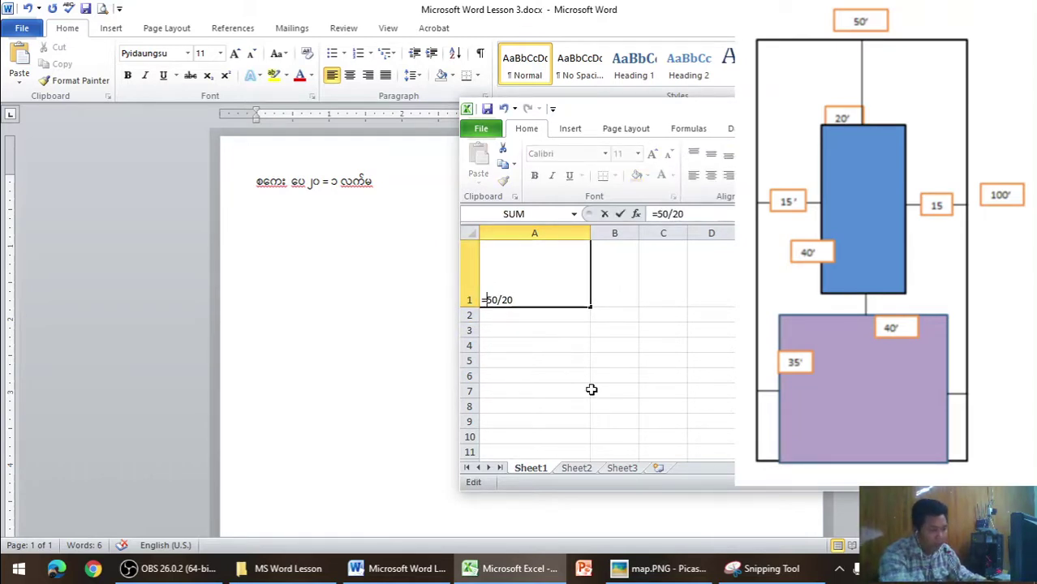
{"action": "key", "text": "Return"}
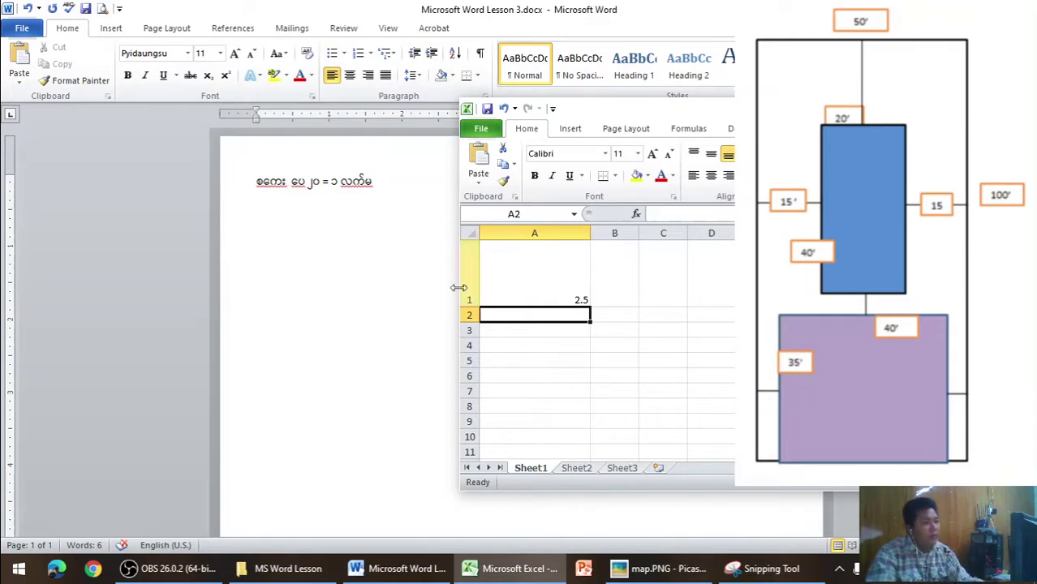
{"action": "left_click", "coordinate": [396, 299]}
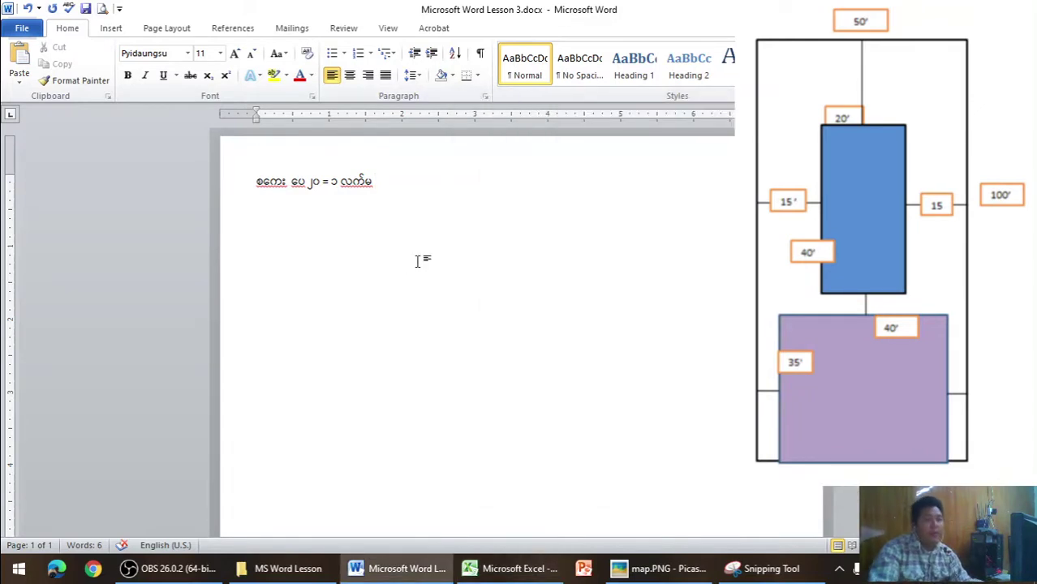
Check the map.PNG picture and add an empty line below the Myanmar scale note
{"action": "left_click", "coordinate": [687, 572]}
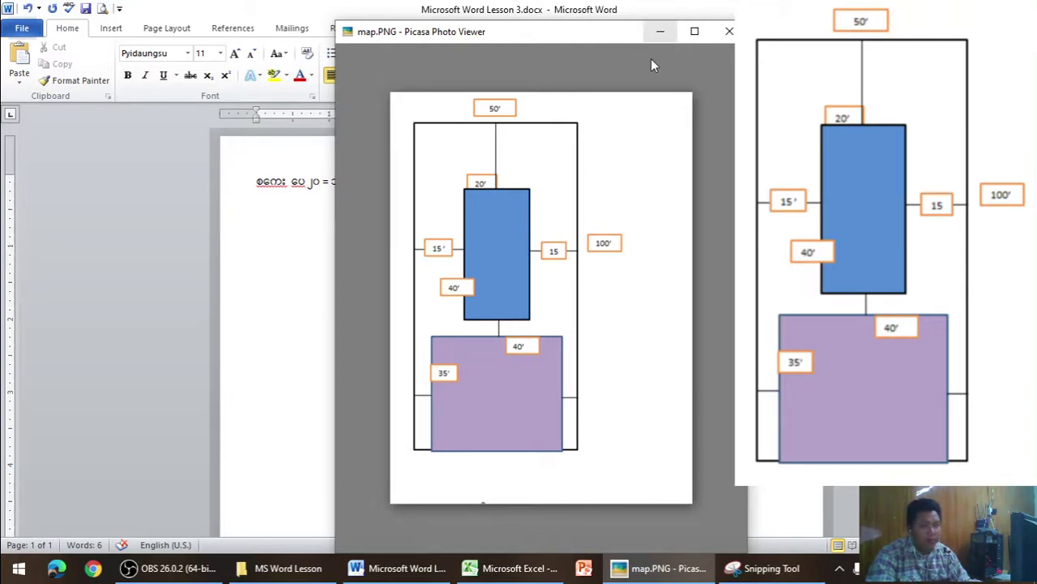
{"action": "left_click", "coordinate": [658, 34]}
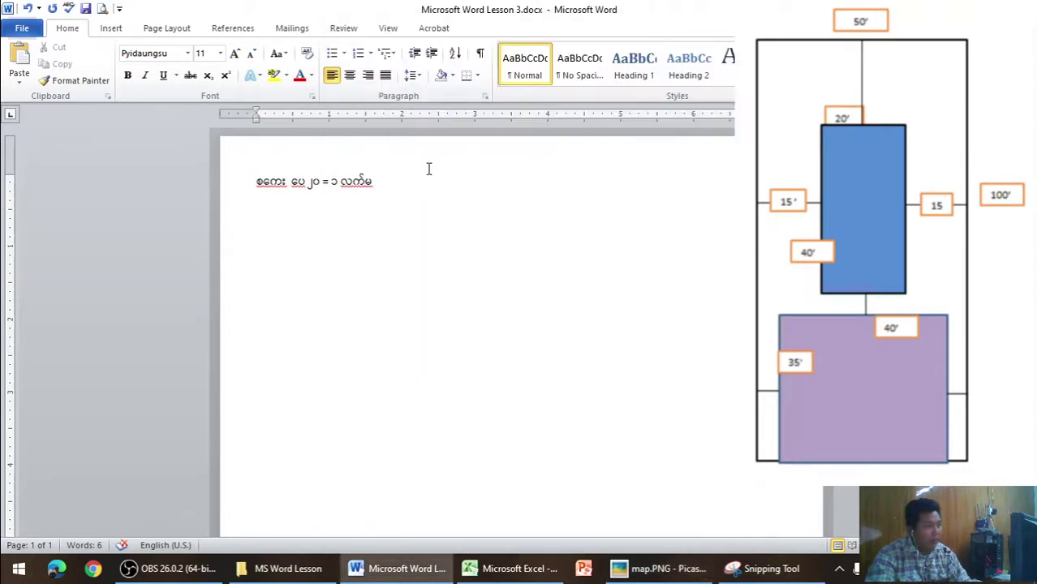
{"action": "key", "text": "Return"}
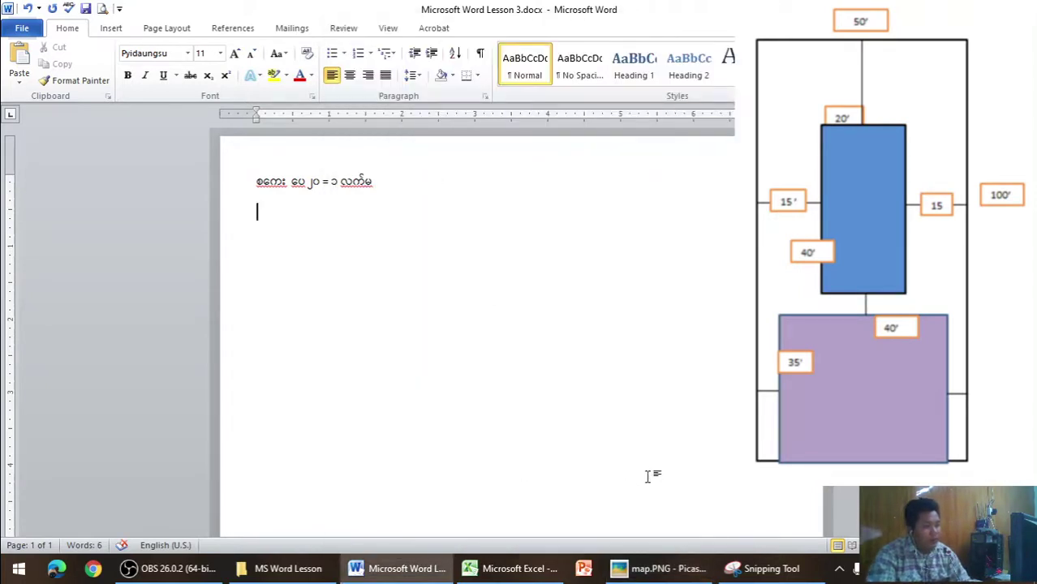
{"action": "left_click", "coordinate": [660, 570]}
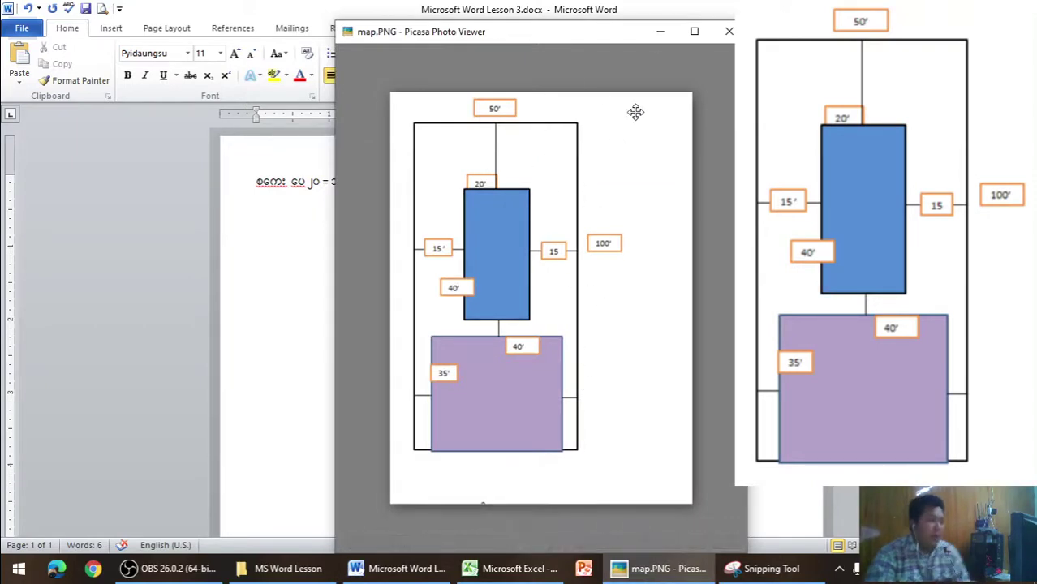
{"action": "left_click", "coordinate": [659, 31]}
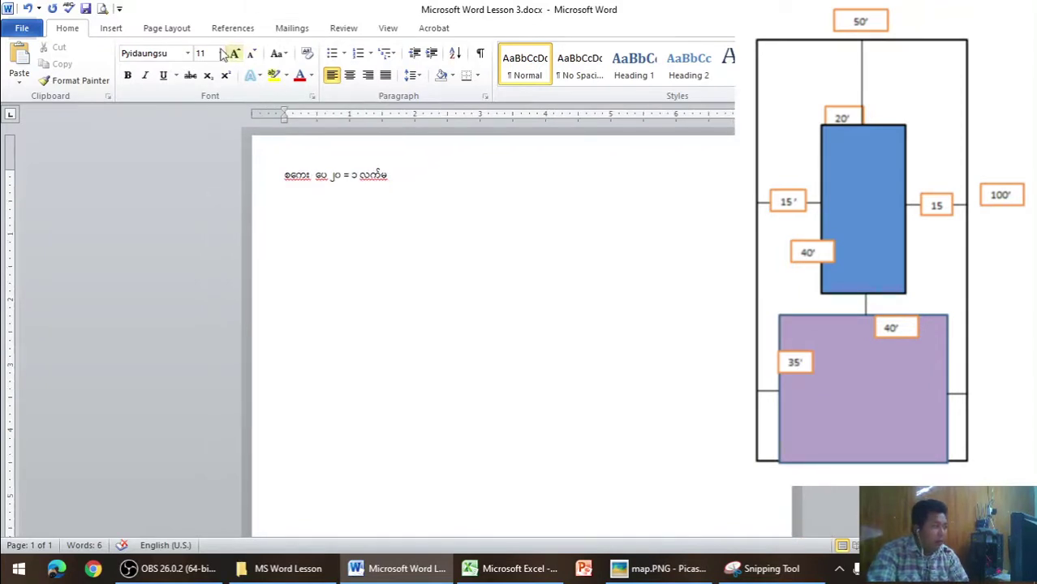
Draw a straight horizontal line below the Myanmar scale note
{"action": "left_click", "coordinate": [111, 27]}
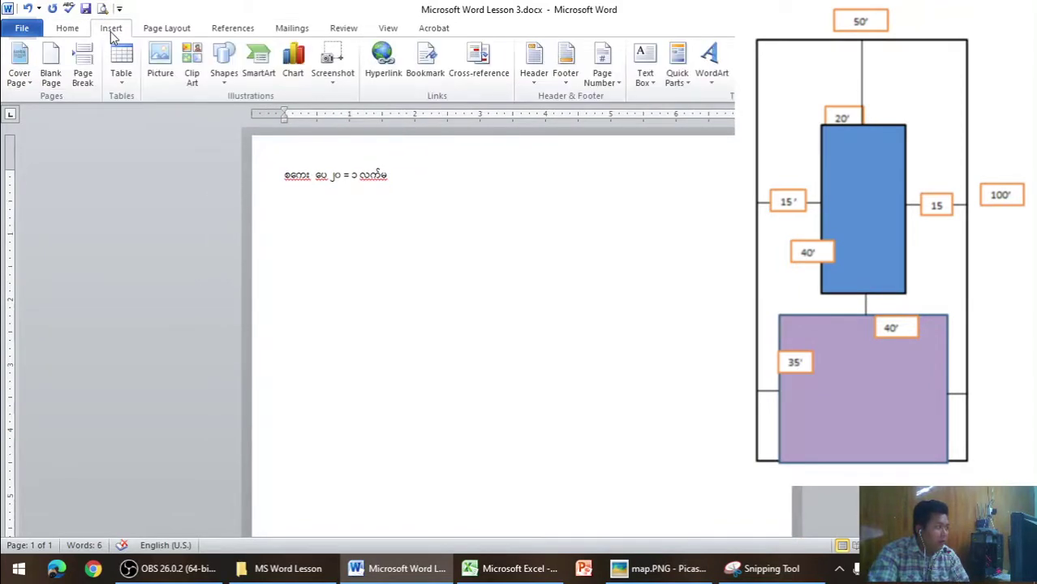
{"action": "left_click", "coordinate": [219, 78]}
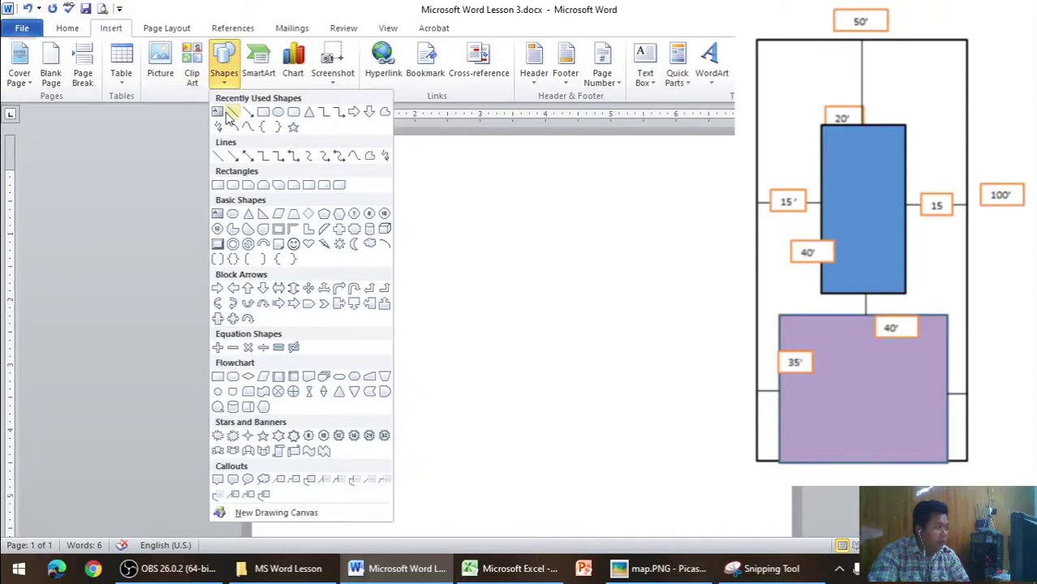
{"action": "left_click", "coordinate": [232, 112]}
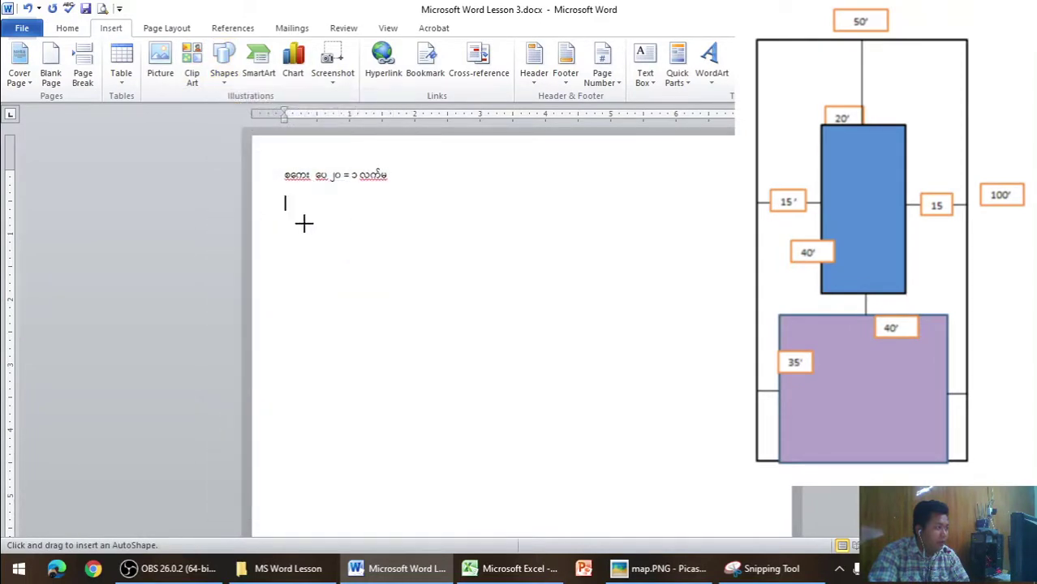
{"action": "left_click_drag", "start_coordinate": [304, 223], "coordinate": [516, 223]}
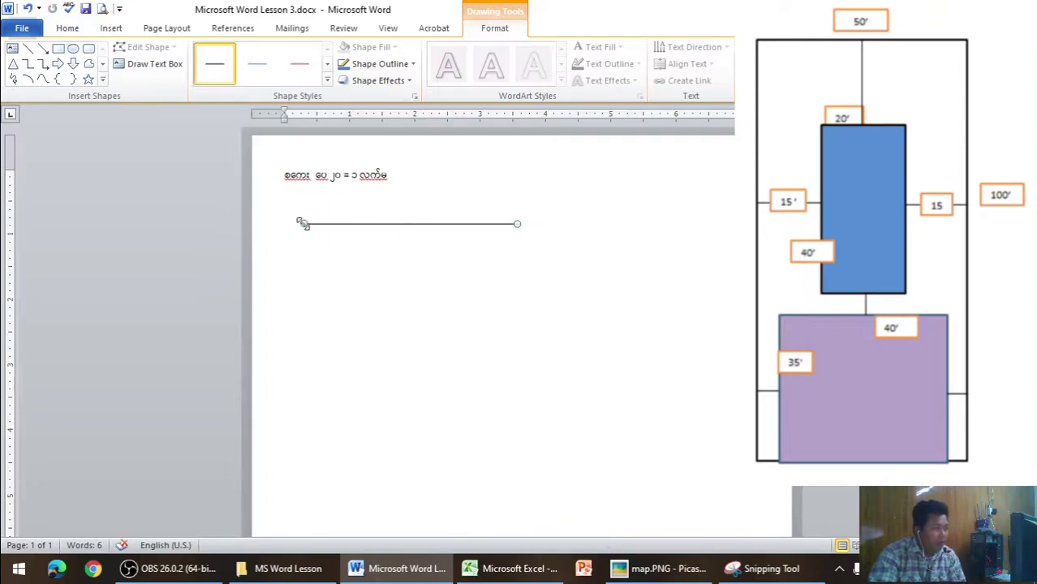
{"action": "left_click", "coordinate": [331, 227]}
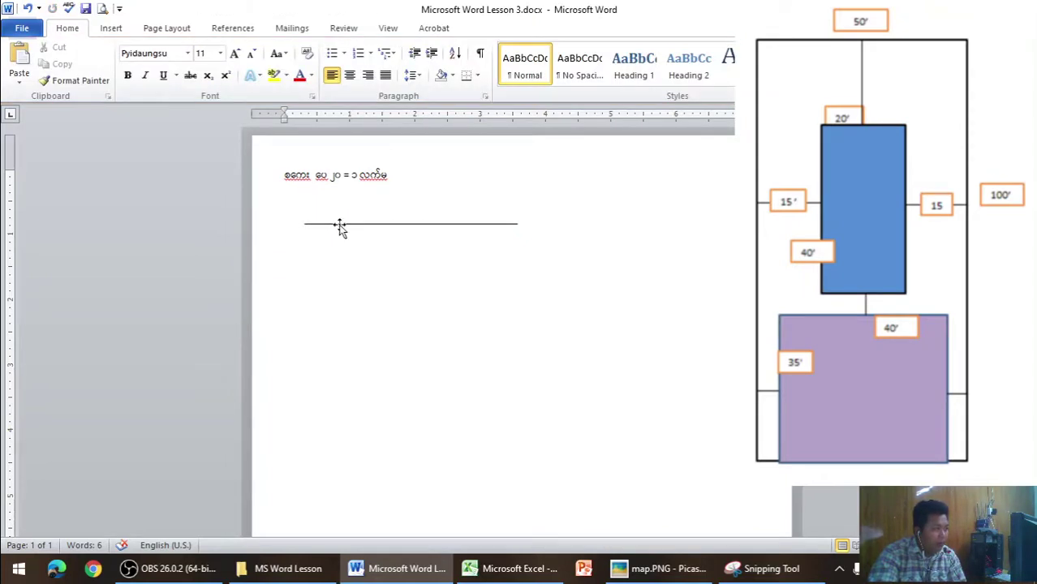
Set the line's outline width to 1 pt in Format Shape
{"action": "left_click", "coordinate": [340, 227]}
{"action": "right_click", "coordinate": [342, 230]}
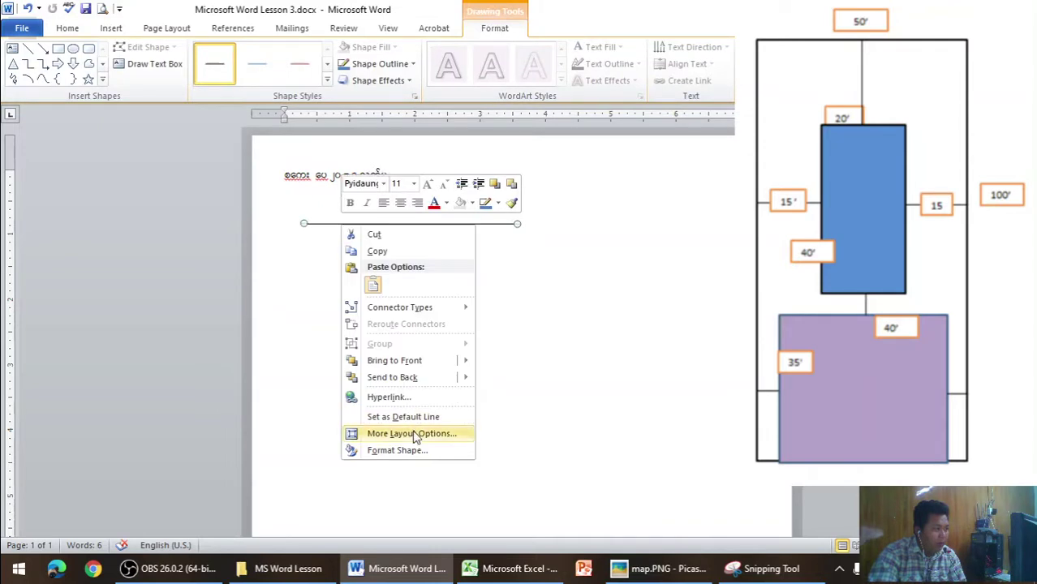
{"action": "left_click", "coordinate": [423, 450]}
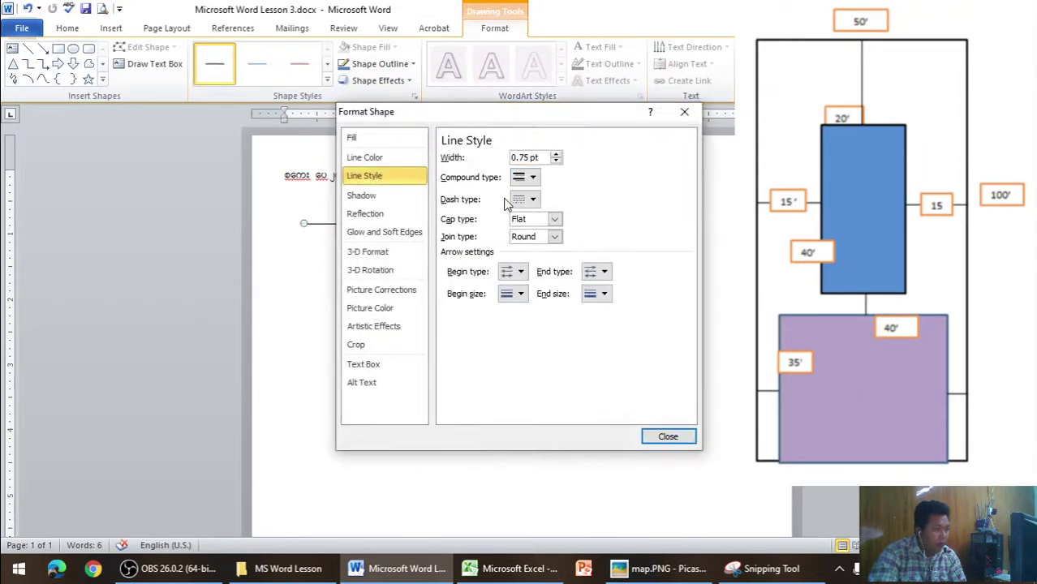
{"action": "left_click", "coordinate": [408, 159]}
{"action": "left_click", "coordinate": [402, 176]}
{"action": "left_click", "coordinate": [556, 153]}
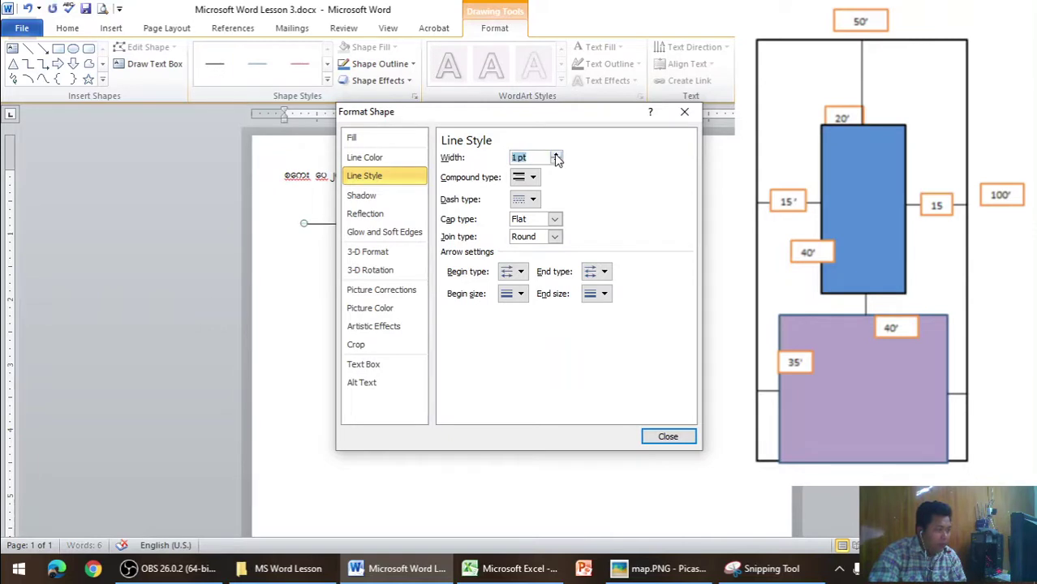
{"action": "left_click", "coordinate": [666, 438]}
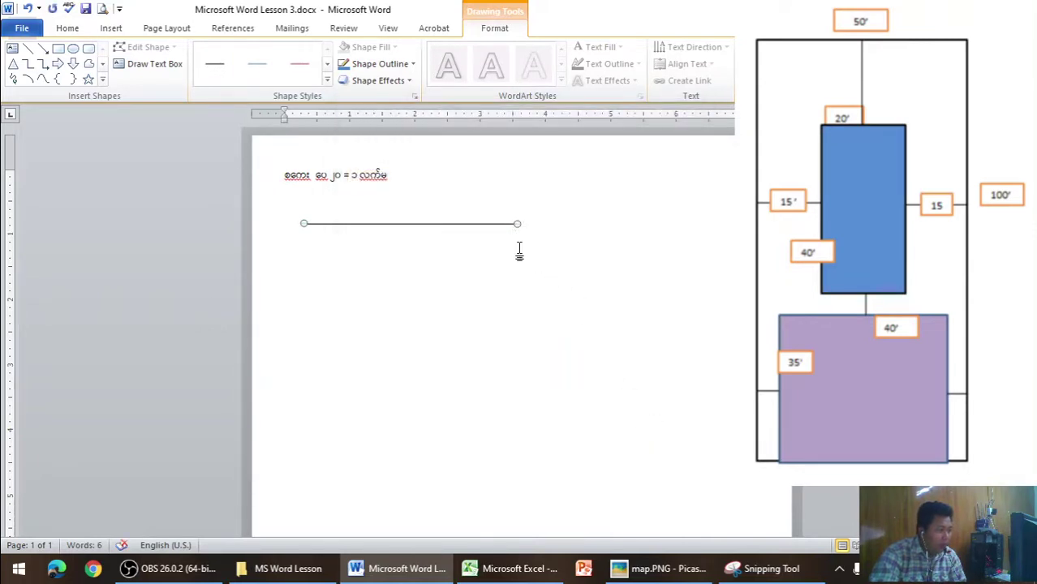
Set the line's absolute width to 2.5" in the layout Size settings, then deselect it
{"action": "right_click", "coordinate": [453, 223]}
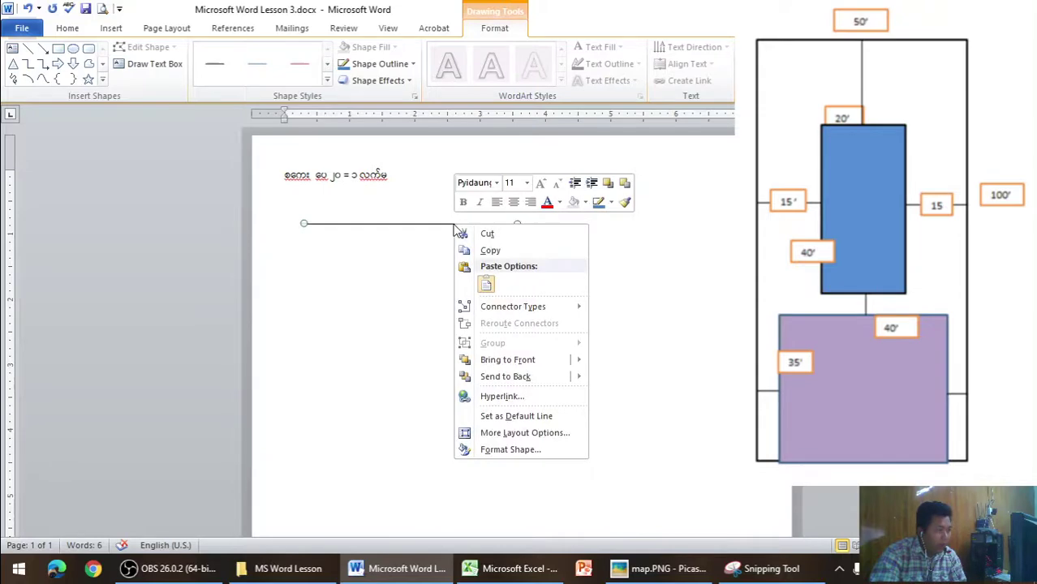
{"action": "left_click", "coordinate": [528, 430]}
{"action": "left_click", "coordinate": [478, 129]}
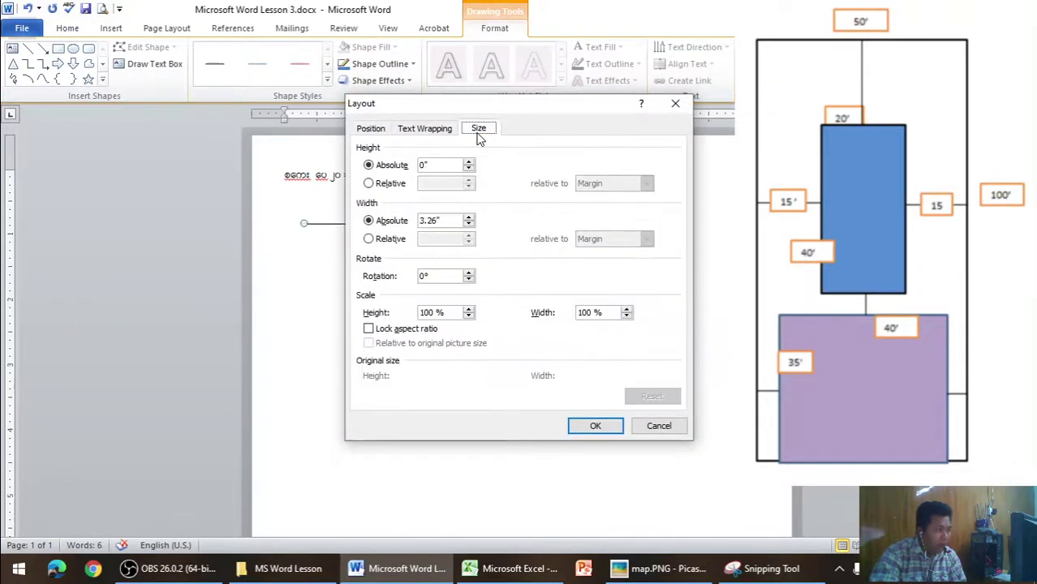
{"action": "mouse_move", "coordinate": [471, 111]}
{"action": "left_mouse_down"}
{"action": "mouse_move", "coordinate": [637, 108]}
{"action": "mouse_move", "coordinate": [680, 123]}
{"action": "left_mouse_up"}
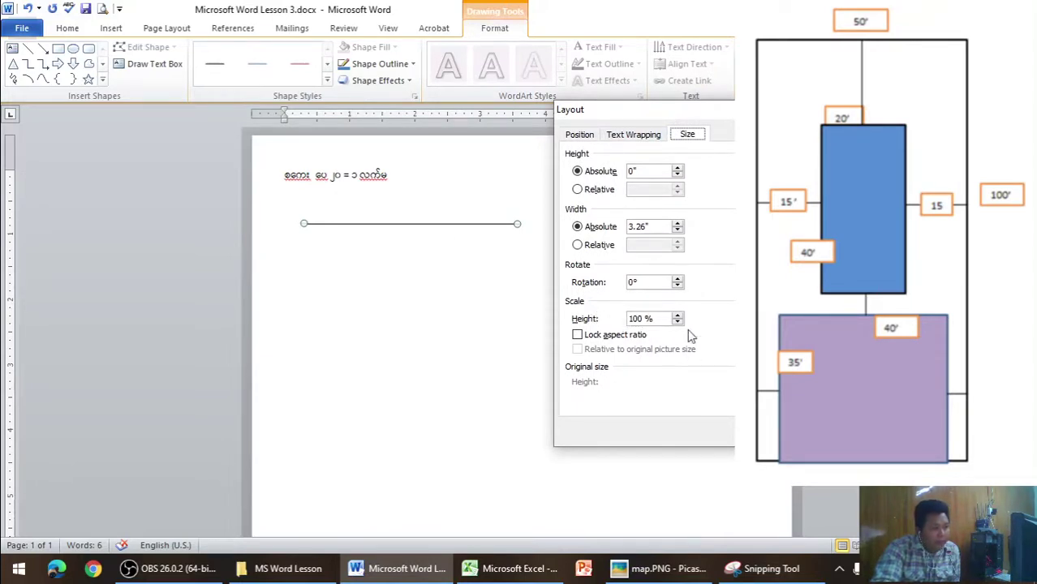
{"action": "left_click", "coordinate": [678, 231]}
{"action": "type", "text": "2.5"}
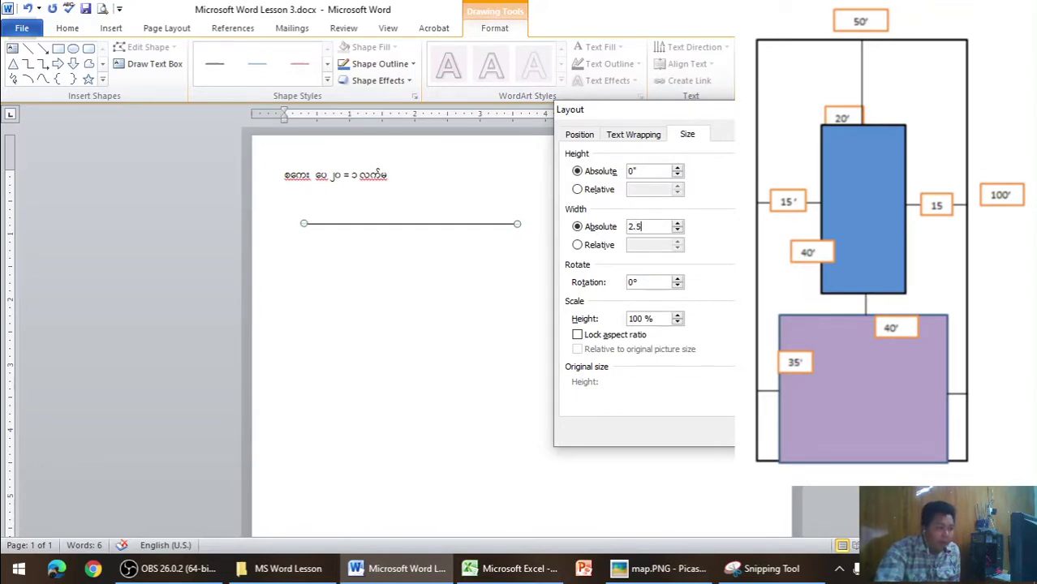
{"action": "key", "text": "Return"}
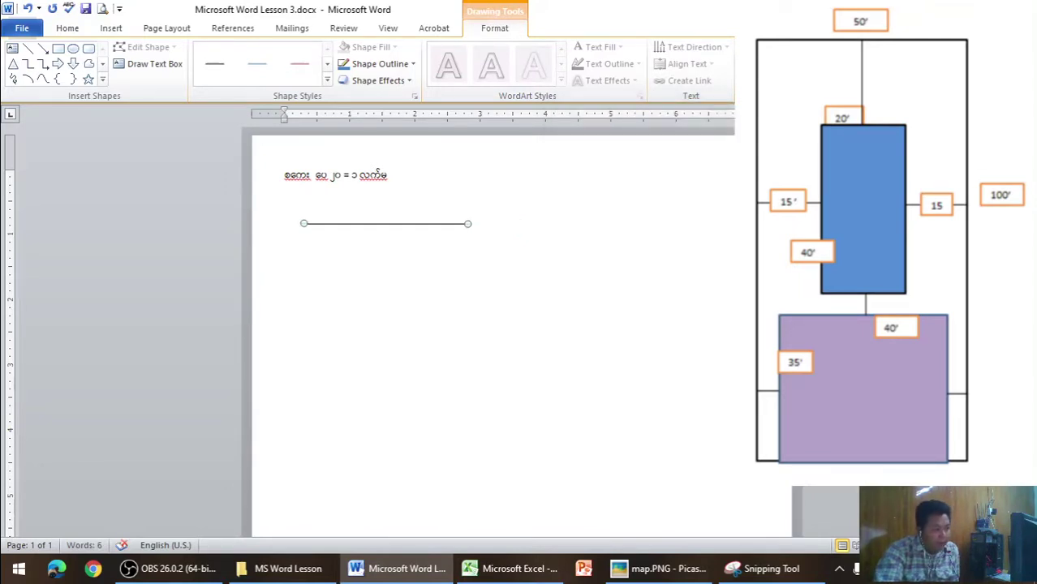
{"action": "key", "text": "Escape"}
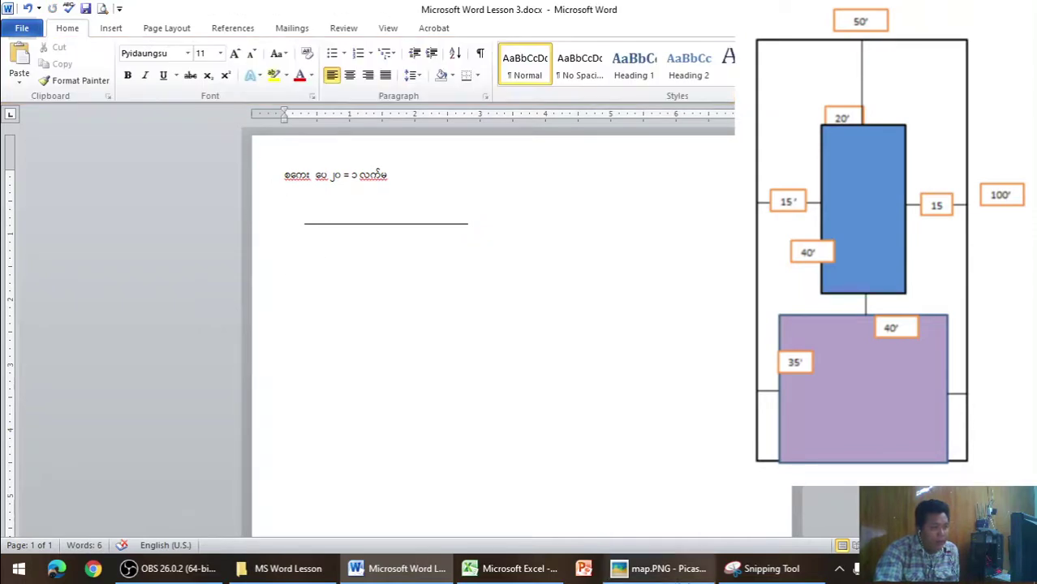
Duplicate the horizontal line and swing the copy into a vertical position
{"action": "left_click", "coordinate": [660, 568]}
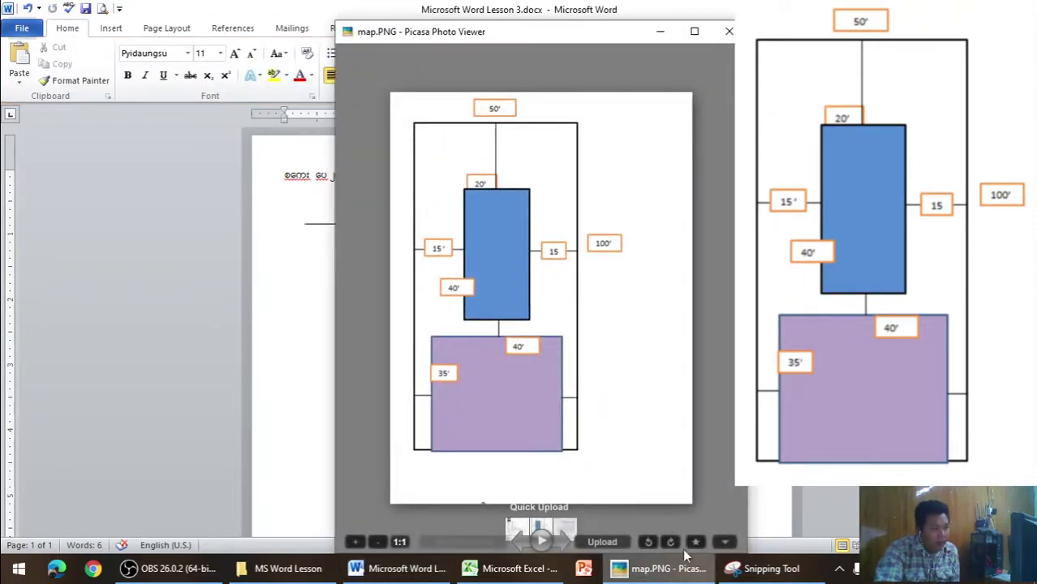
{"action": "key", "text": "Escape"}
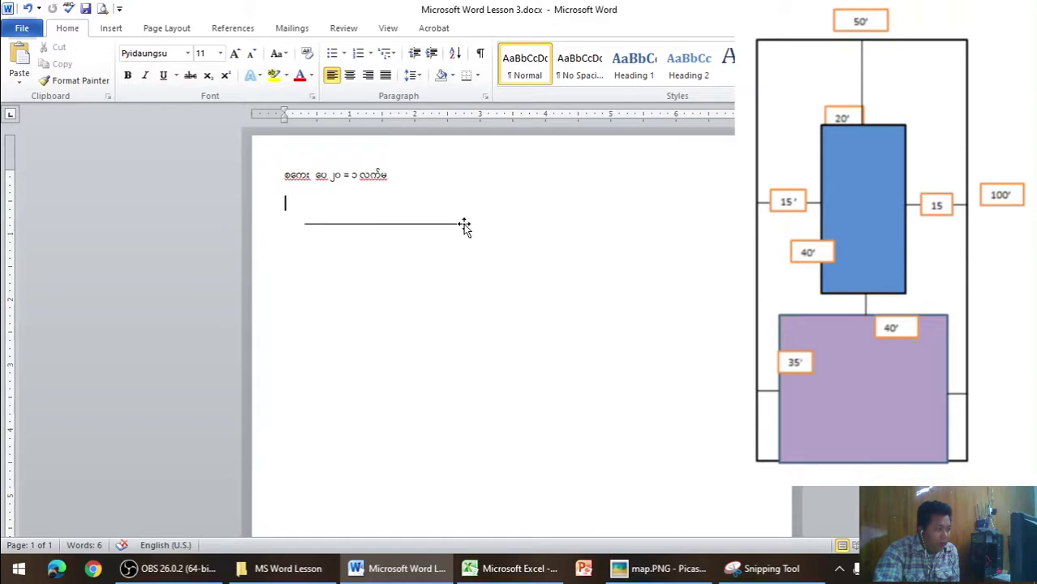
{"action": "left_click_drag", "start_coordinate": [463, 225], "coordinate": [463, 225]}
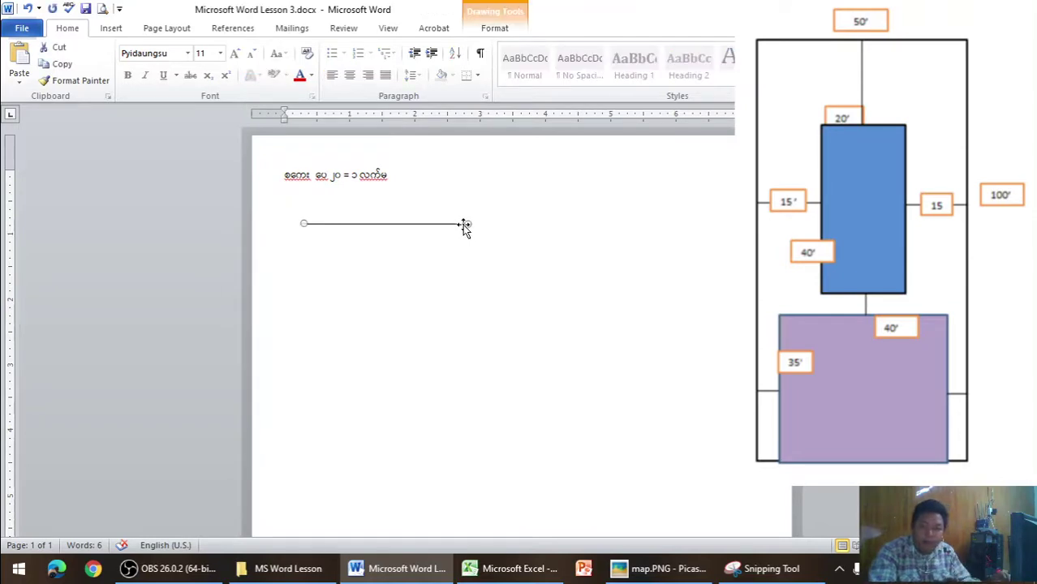
{"action": "right_click", "coordinate": [464, 224]}
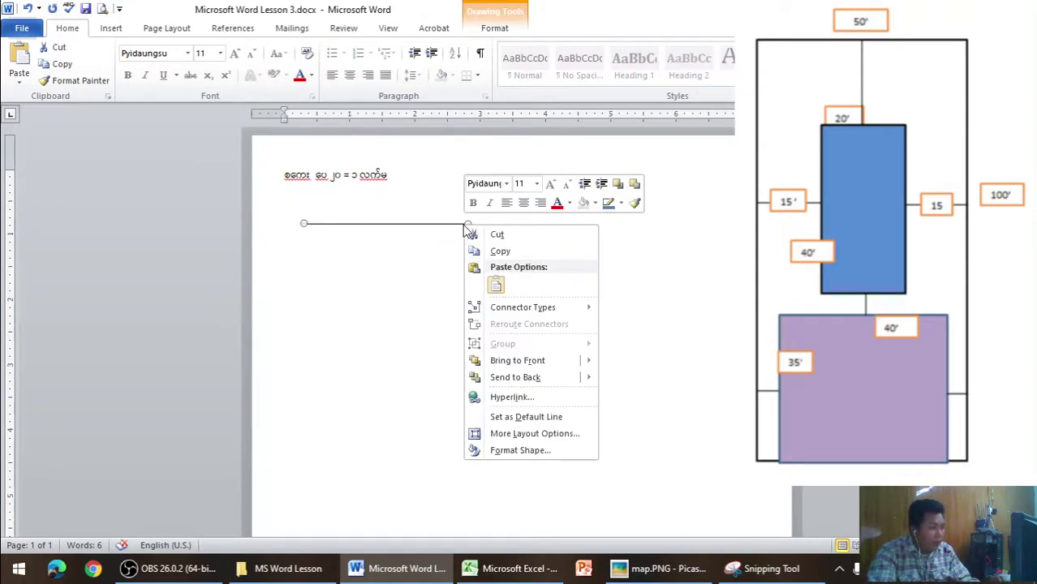
{"action": "left_click", "coordinate": [499, 252]}
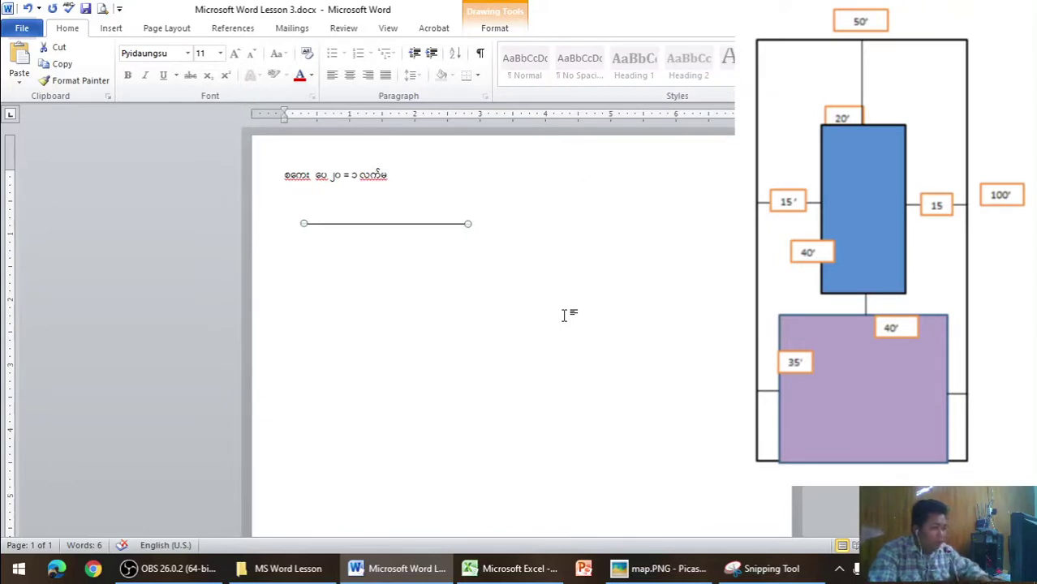
{"action": "key", "text": "ctrl+v"}
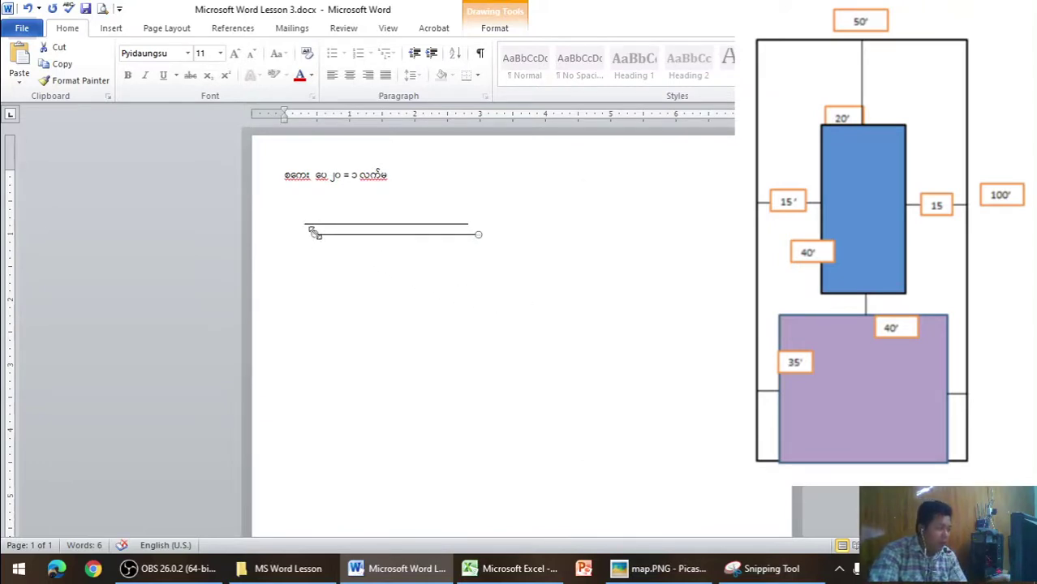
{"action": "left_click_drag", "start_coordinate": [314, 234], "coordinate": [477, 489]}
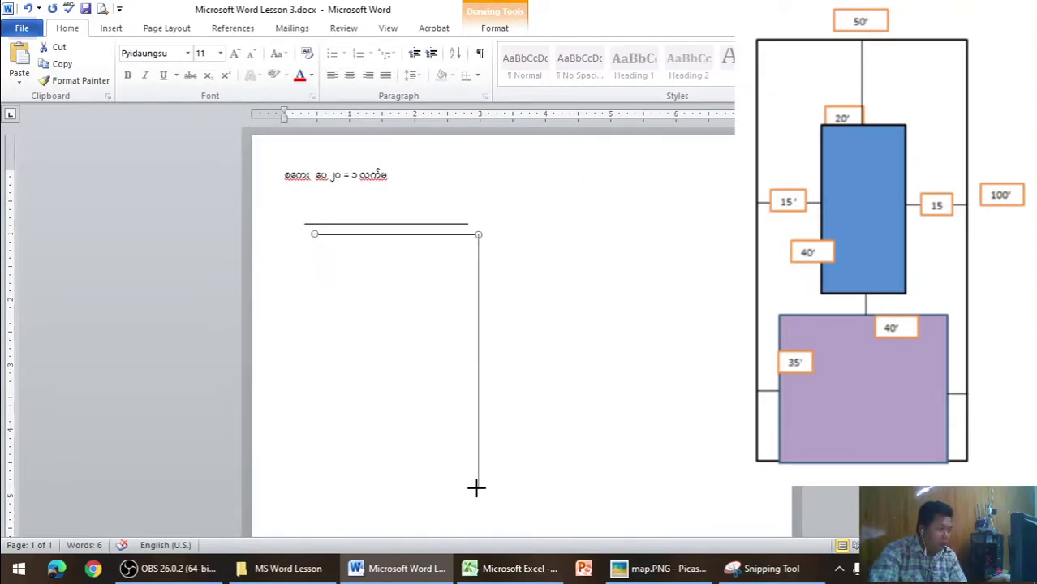
Set the vertical line's height to 5 inches
{"action": "right_click", "coordinate": [478, 279]}
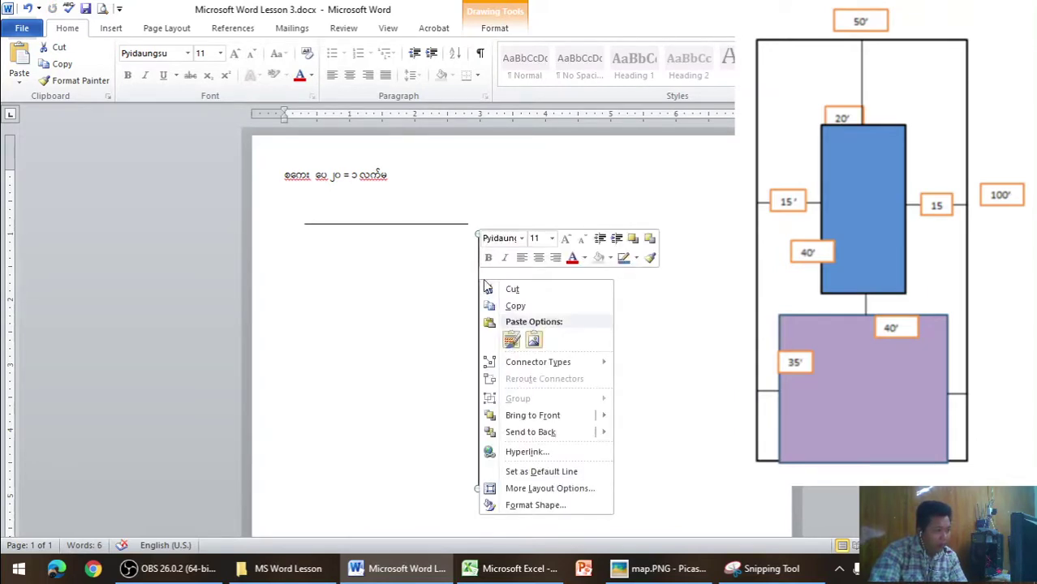
{"action": "left_click", "coordinate": [544, 488]}
{"action": "left_click", "coordinate": [686, 135]}
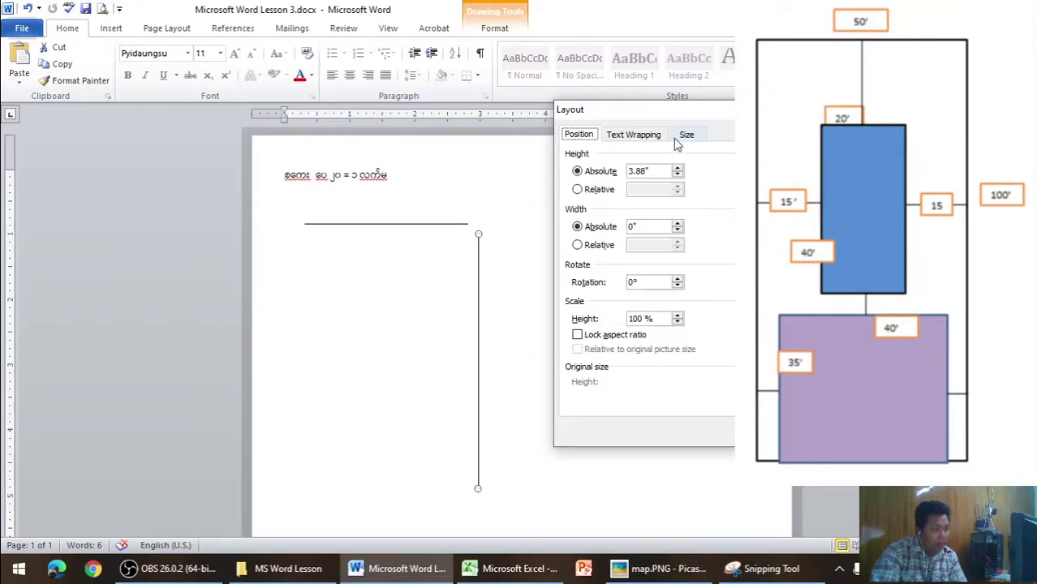
{"action": "left_click", "coordinate": [677, 168]}
{"action": "type", "text": "5"}
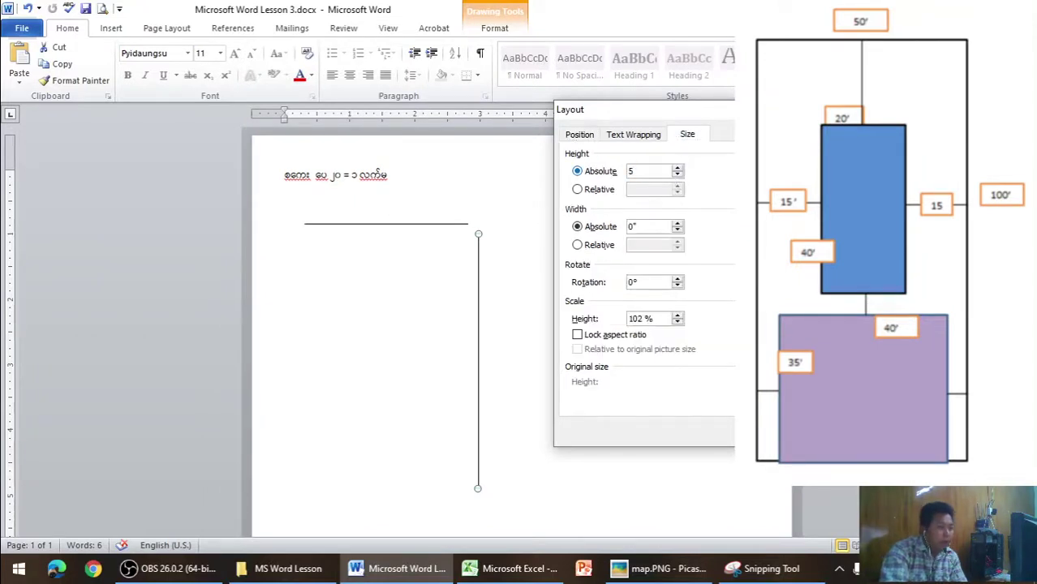
{"action": "key", "text": "Return"}
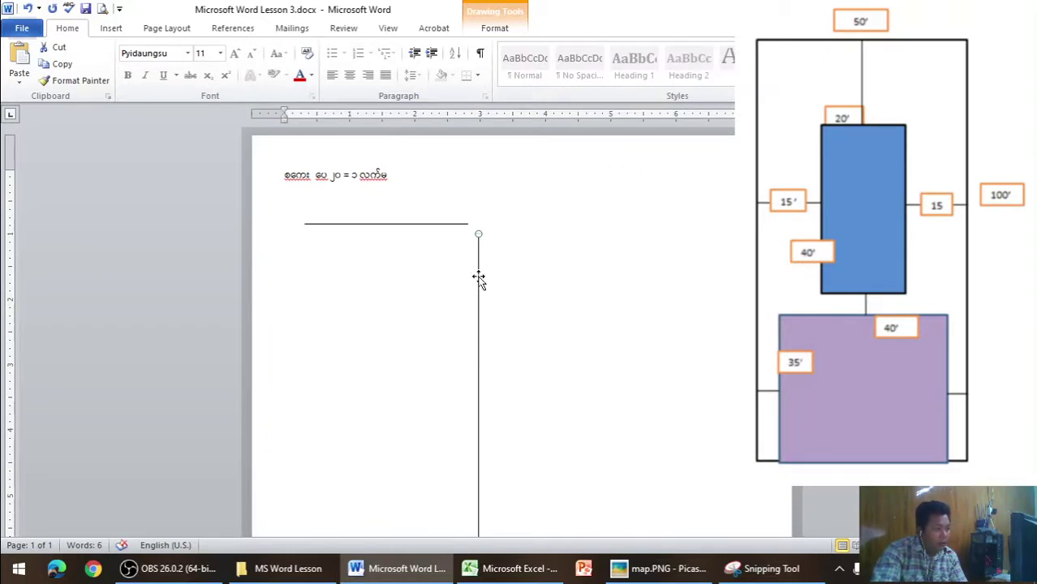
Nudge the vertical line left so it meets the top line's right end
{"action": "key", "text": "Left"}
{"action": "key", "text": "Left"}
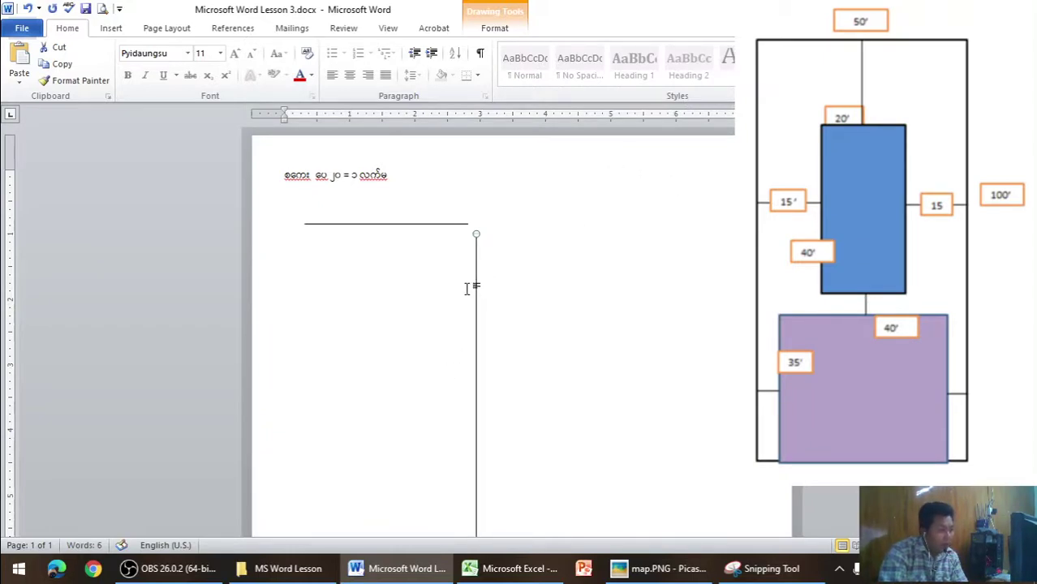
{"action": "key", "text": "Left"}
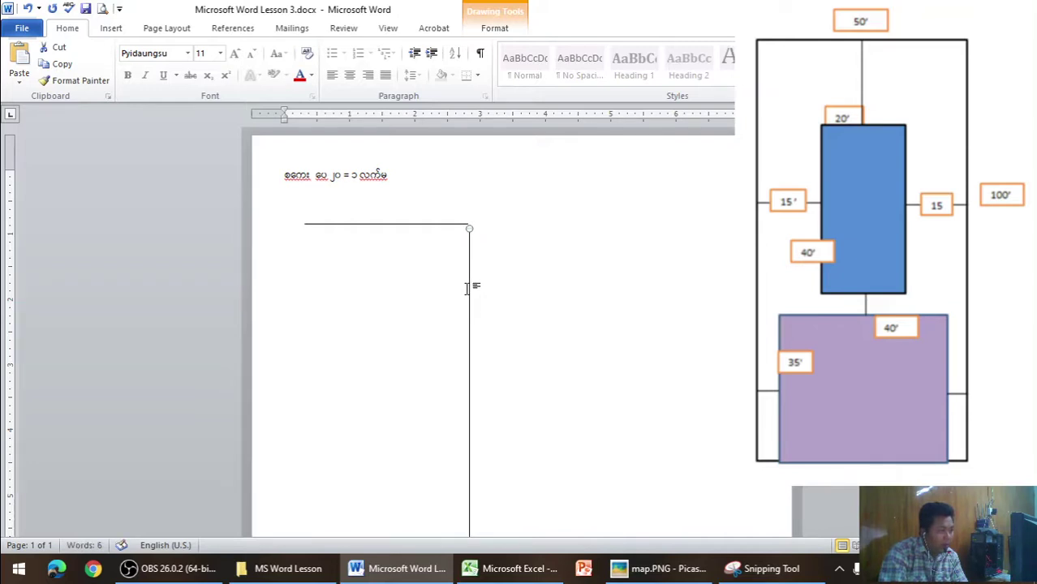
{"action": "left_click", "coordinate": [572, 284]}
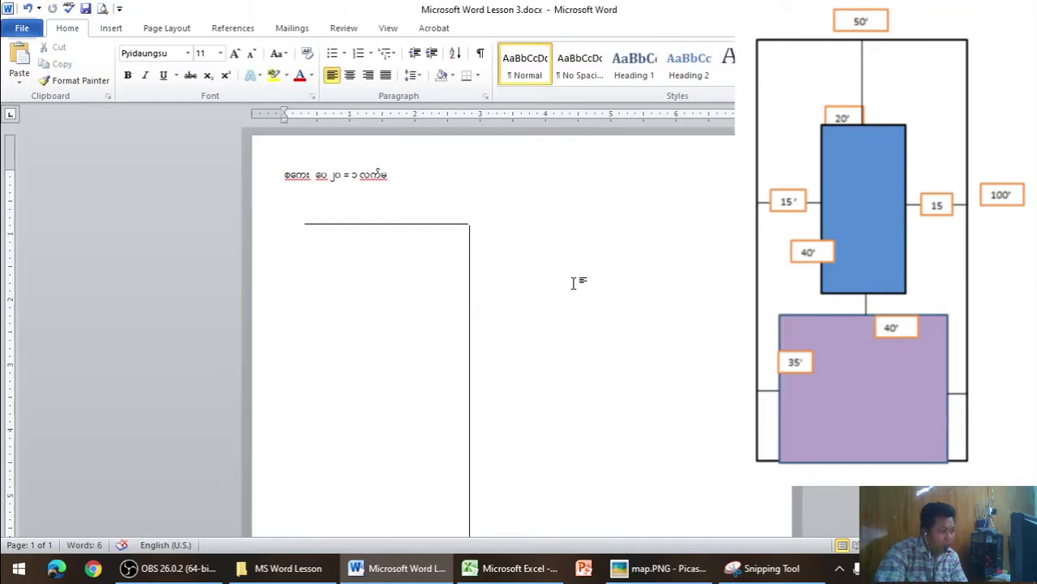
{"action": "left_click", "coordinate": [469, 353]}
{"action": "key", "text": "ctrl+Left"}
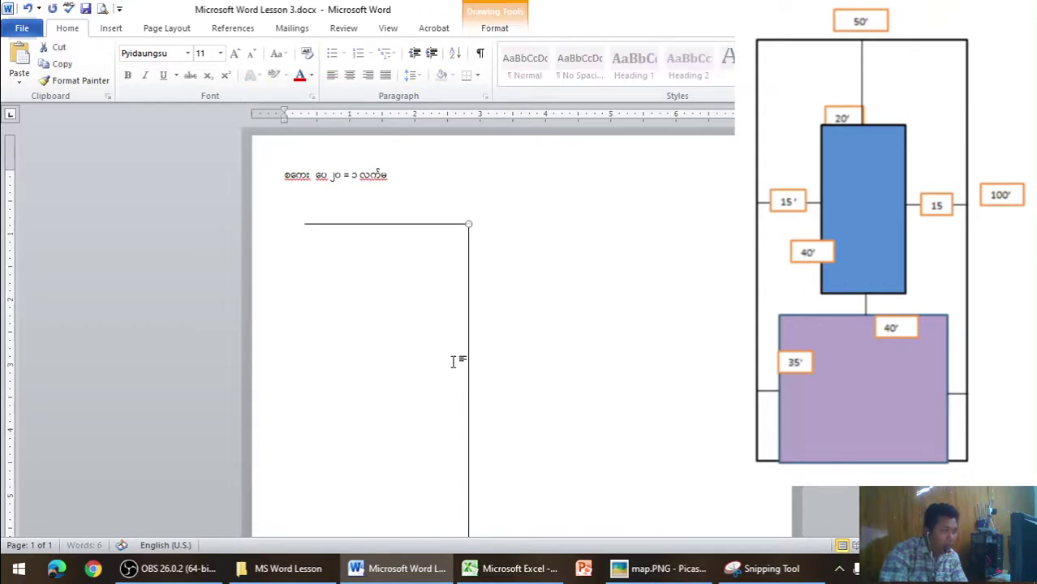
{"action": "left_click", "coordinate": [692, 281]}
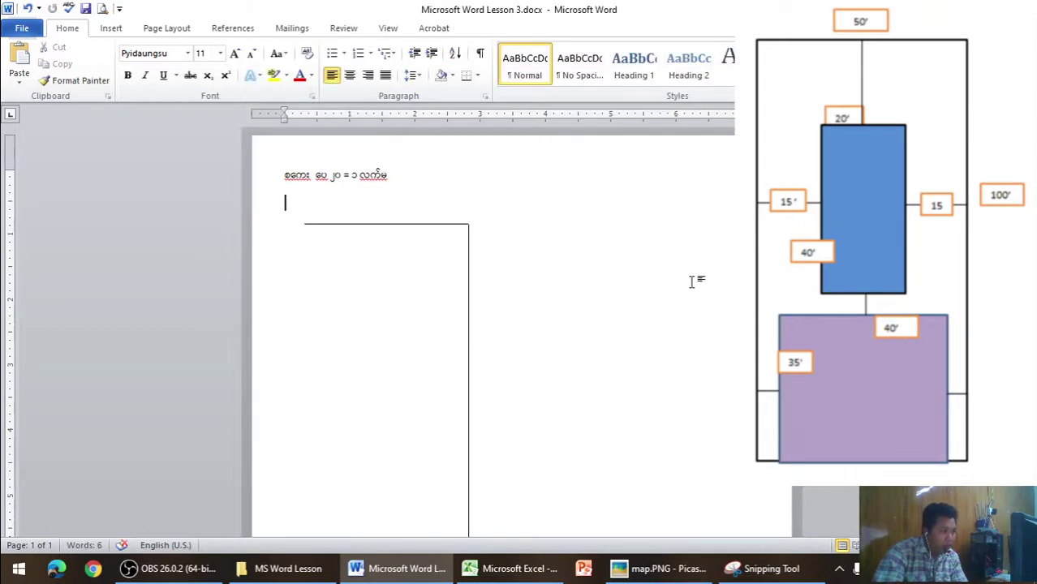
{"action": "scroll", "coordinate": [631, 347], "scroll_direction": "down", "scroll_amount": 1}
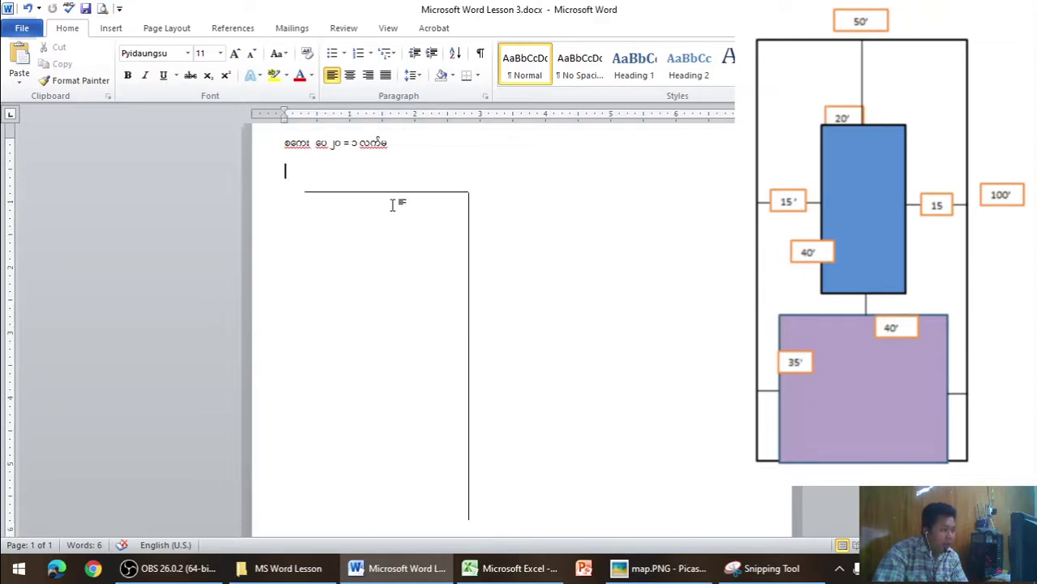
{"action": "left_click", "coordinate": [468, 216]}
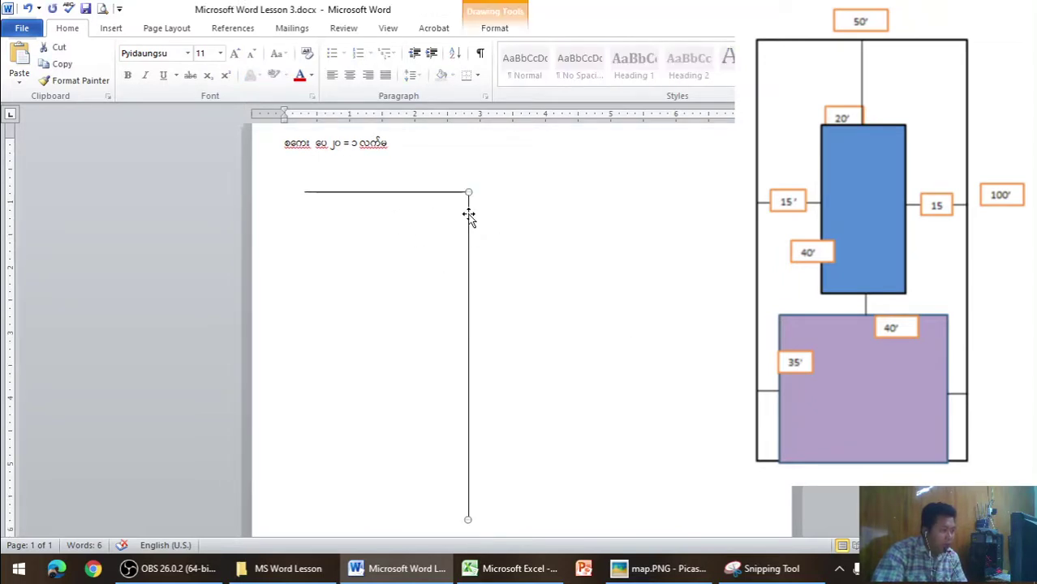
Paste another vertical line and nudge it left to the top line's left end
{"action": "left_click", "coordinate": [542, 228]}
{"action": "key", "text": "ctrl+f"}
{"action": "left_click", "coordinate": [556, 228]}
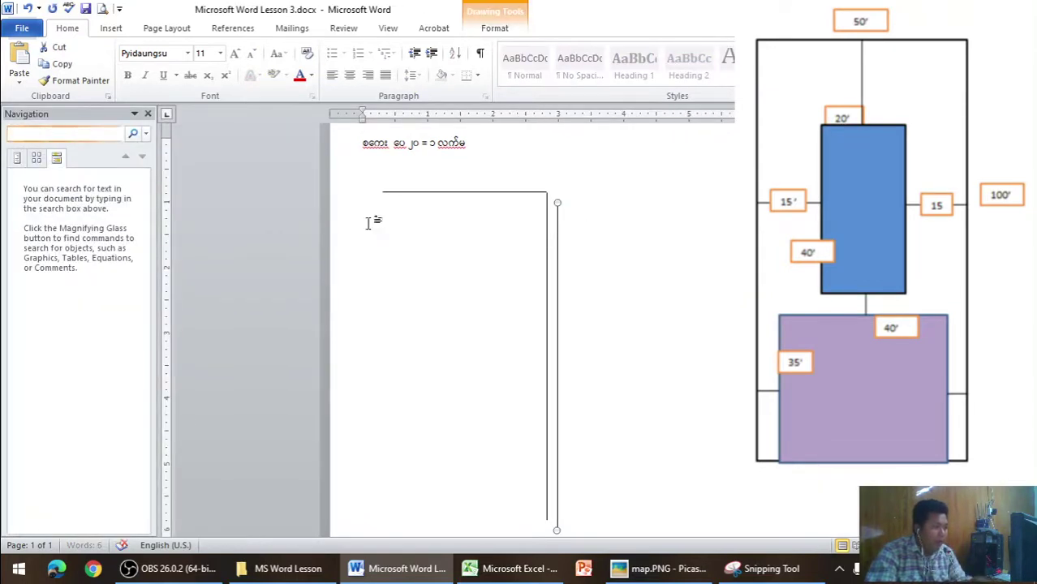
{"action": "left_click", "coordinate": [147, 114]}
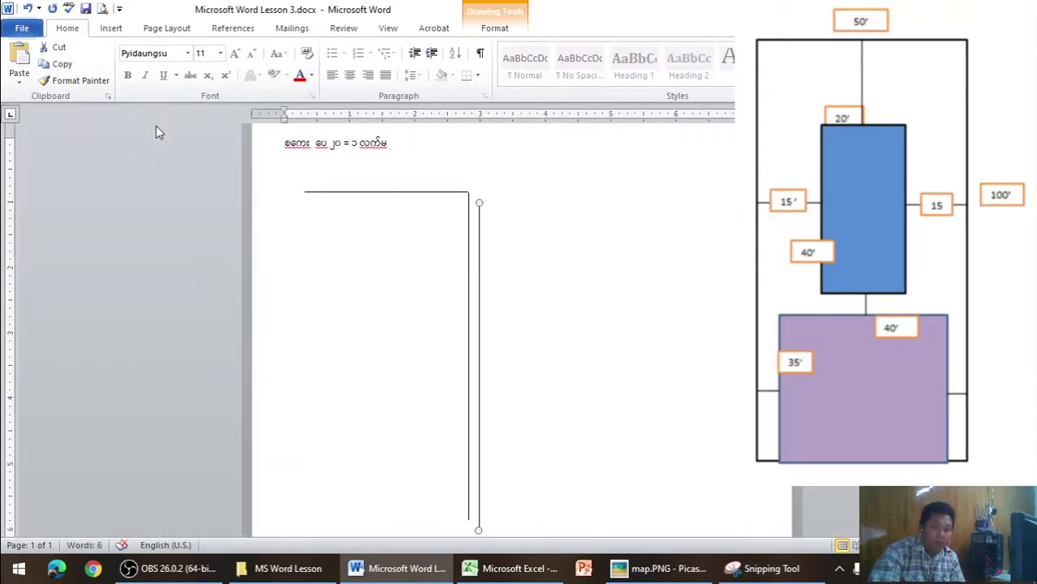
{"action": "key", "text": "Left"}
{"action": "key", "text": "Left"}
{"action": "key", "text": "Left"}
{"action": "key", "text": "Left"}
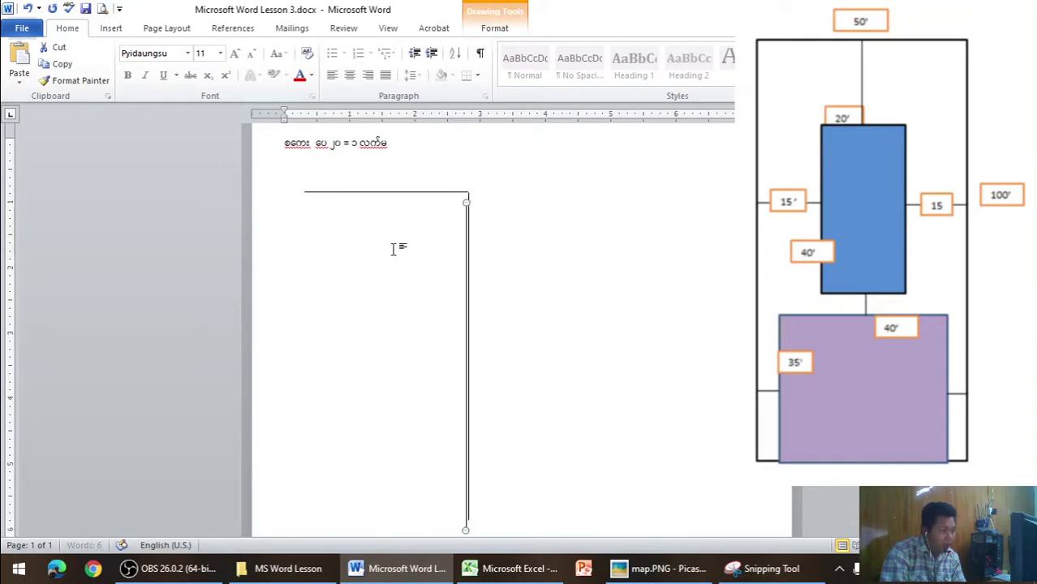
{"action": "key", "text": "Left"}
{"action": "key", "text": "Left"}
{"action": "key", "text": "Left"}
{"action": "key", "text": "Left"}
{"action": "key", "text": "Left"}
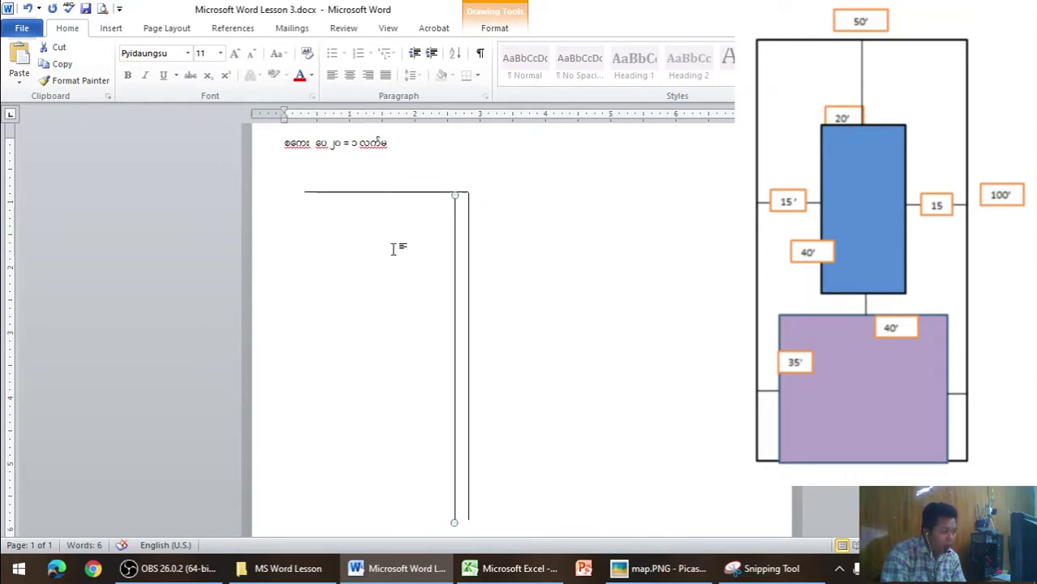
{"action": "key", "text": "Left"}
{"action": "key", "text": "Left"}
{"action": "key", "text": "Left"}
{"action": "key", "text": "Left"}
{"action": "key", "text": "Left"}
{"action": "key", "text": "Left"}
{"action": "key", "text": "Left"}
{"action": "key", "text": "Left"}
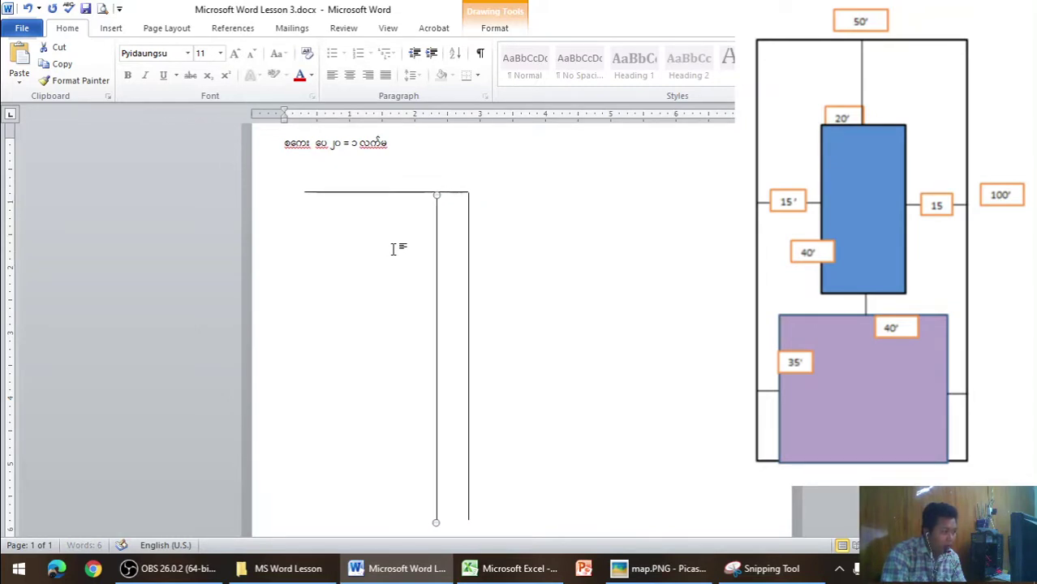
{"action": "key", "text": "Left"}
{"action": "key", "text": "Left"}
{"action": "key", "text": "Left"}
{"action": "key", "text": "Left"}
{"action": "key", "text": "Left"}
{"action": "key", "text": "Left"}
{"action": "key", "text": "Left"}
{"action": "key", "text": "Left"}
{"action": "key", "text": "Left"}
{"action": "key", "text": "Left"}
{"action": "key", "text": "Left"}
{"action": "key", "text": "Left"}
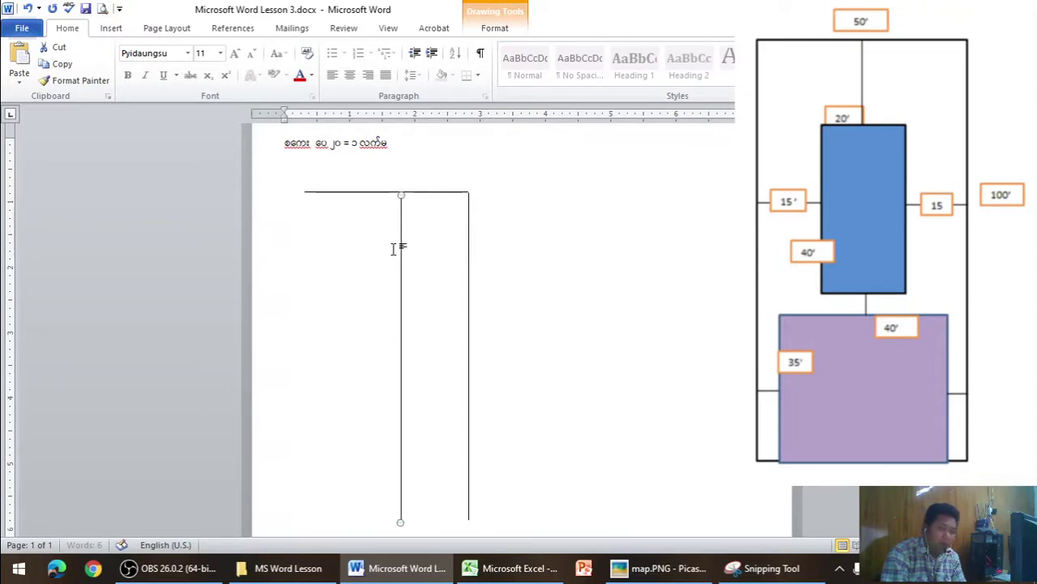
{"action": "key", "text": "Left"}
{"action": "key", "text": "Left"}
{"action": "key", "text": "Left"}
{"action": "key", "text": "Left"}
{"action": "key", "text": "Left"}
{"action": "key", "text": "Left"}
{"action": "key", "text": "Left"}
{"action": "key", "text": "Left"}
{"action": "key", "text": "Left"}
{"action": "key", "text": "Left"}
{"action": "key", "text": "Left"}
{"action": "key", "text": "Left"}
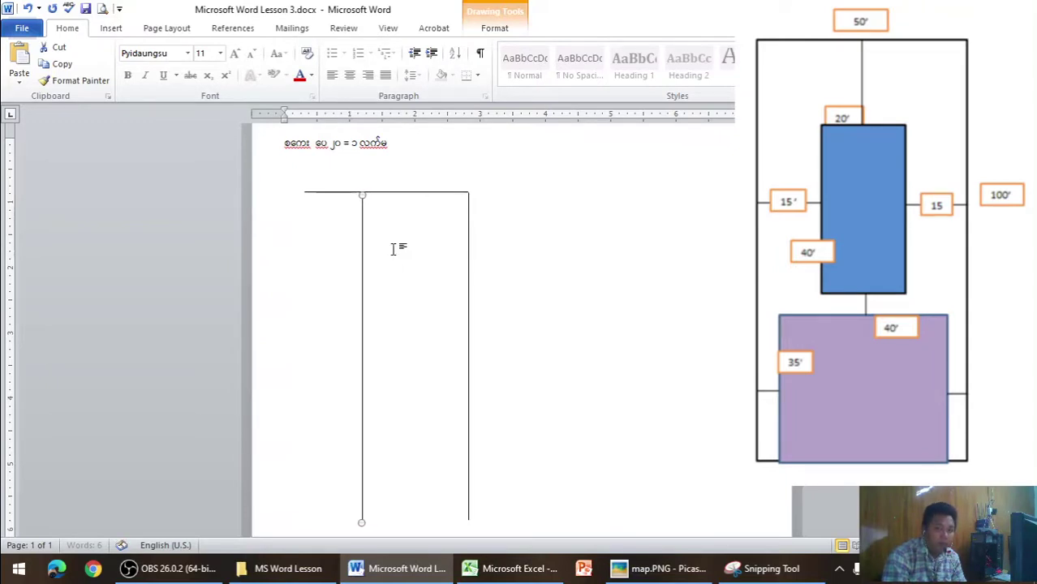
{"action": "key", "text": "Left"}
{"action": "key", "text": "Left"}
{"action": "key", "text": "Left"}
{"action": "key", "text": "Left"}
{"action": "key", "text": "Left"}
{"action": "key", "text": "Left"}
{"action": "key", "text": "Left"}
{"action": "key", "text": "Left"}
{"action": "key", "text": "Left"}
{"action": "key", "text": "Left"}
{"action": "key", "text": "Left"}
{"action": "key", "text": "Left"}
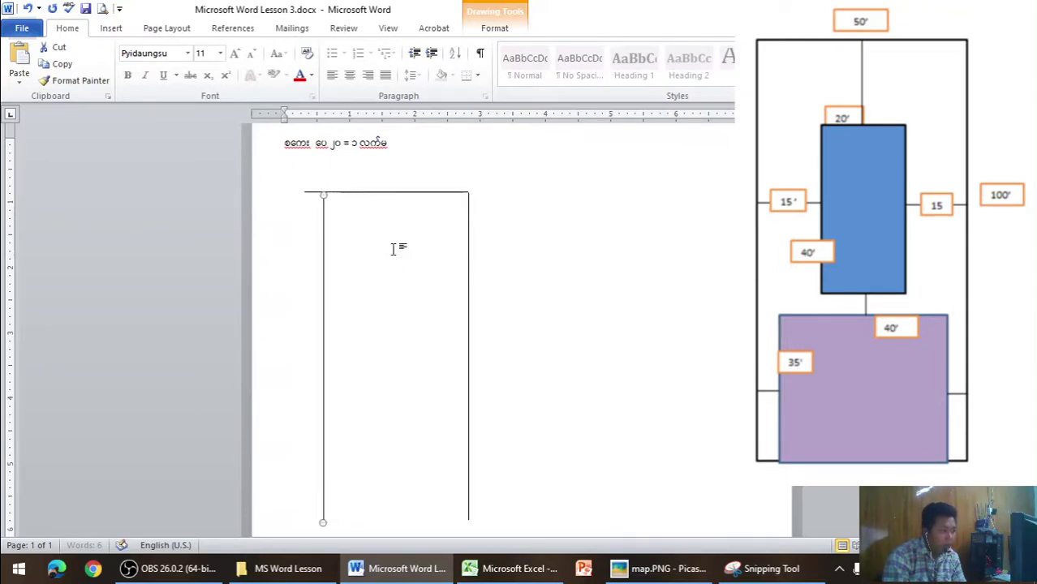
{"action": "key", "text": "Left"}
{"action": "key", "text": "Left"}
{"action": "key", "text": "Left"}
{"action": "key", "text": "Left"}
{"action": "key", "text": "Left"}
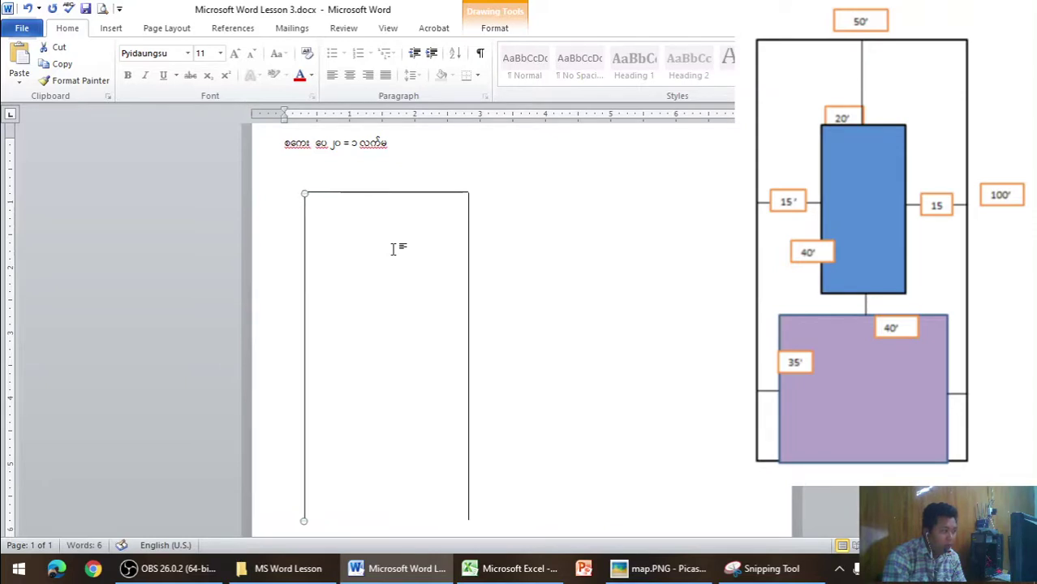
{"action": "left_click", "coordinate": [391, 249]}
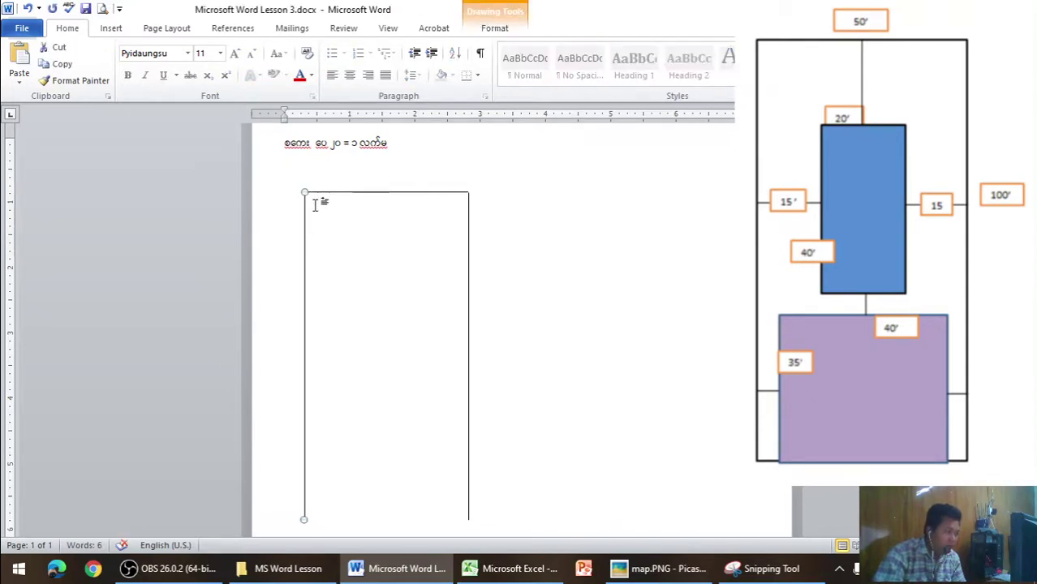
Lower the horizontal line with the arrow keys to the bottom of the side lines
{"action": "left_click", "coordinate": [371, 231]}
{"action": "left_click", "coordinate": [469, 228]}
{"action": "left_click", "coordinate": [491, 225]}
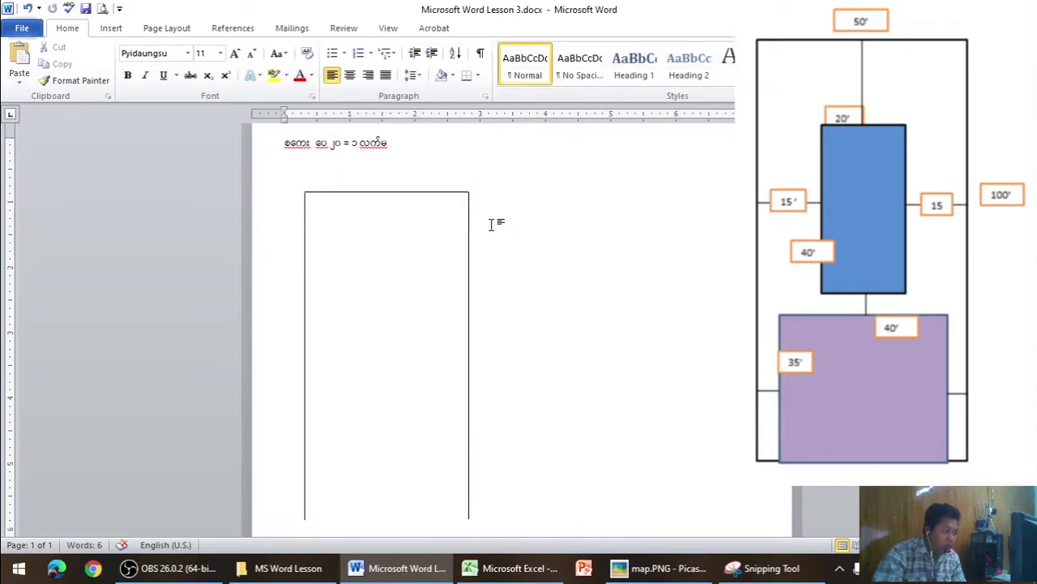
{"action": "left_click", "coordinate": [413, 193]}
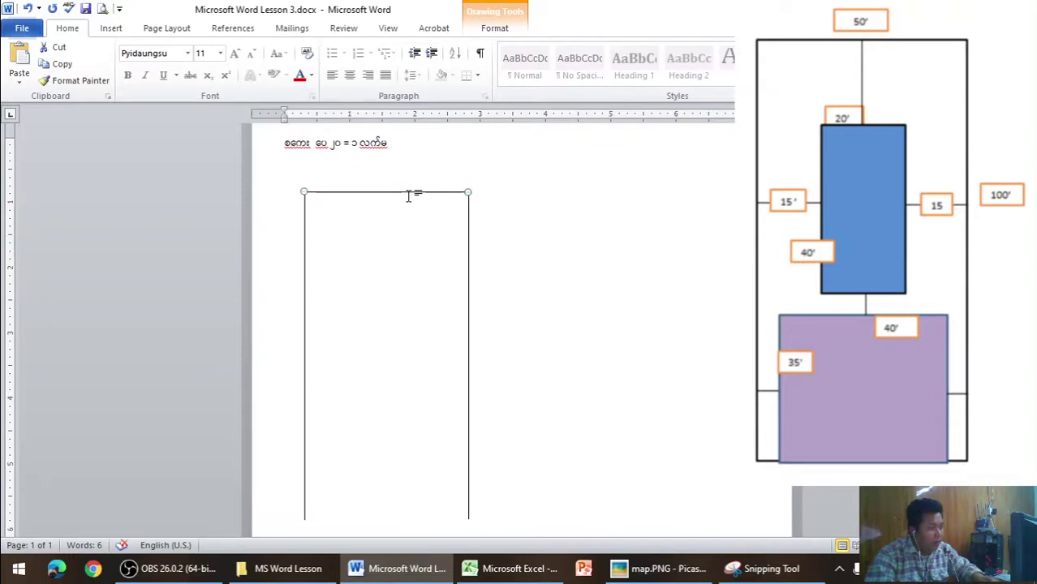
{"action": "left_click_drag", "start_coordinate": [409, 195], "coordinate": [420, 206]}
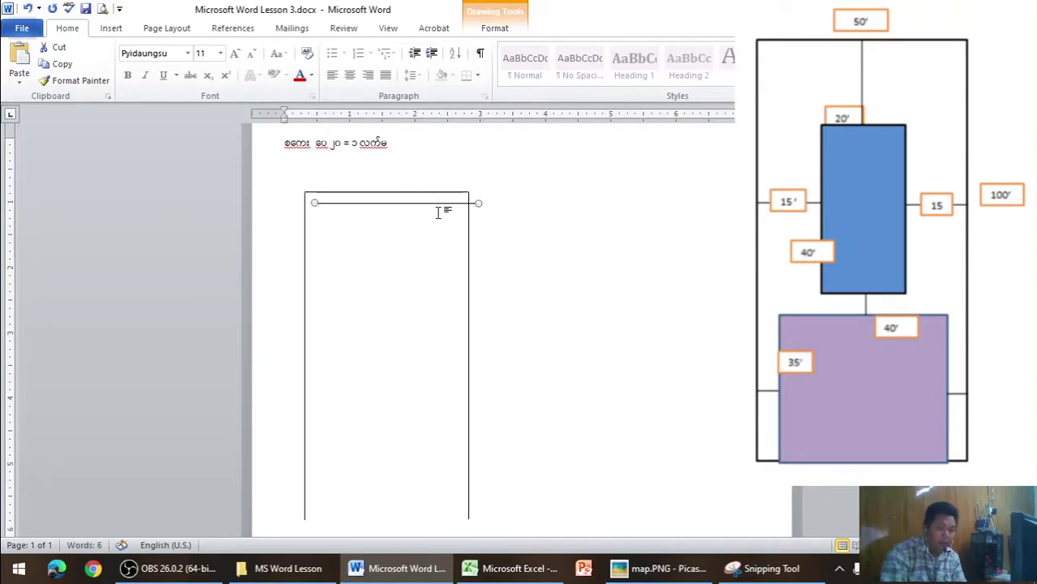
{"action": "key", "text": "Down"}
{"action": "key", "text": "Down"}
{"action": "key", "text": "Down"}
{"action": "key", "text": "Down"}
{"action": "key", "text": "Down"}
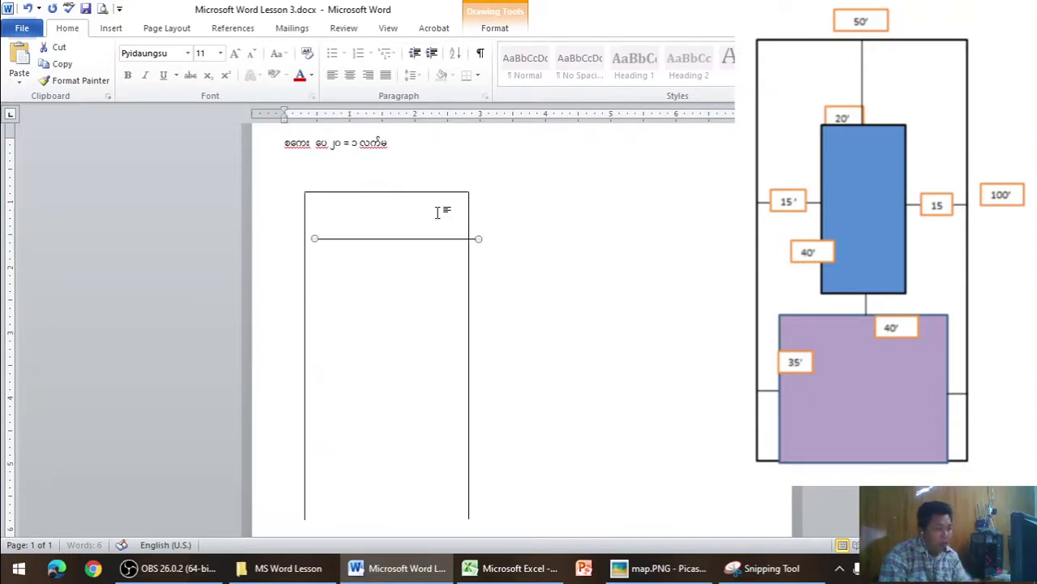
{"action": "key", "text": "Down"}
{"action": "key", "text": "Down"}
{"action": "key", "text": "Down"}
{"action": "key", "text": "Down"}
{"action": "key", "text": "Down"}
{"action": "key", "text": "Down"}
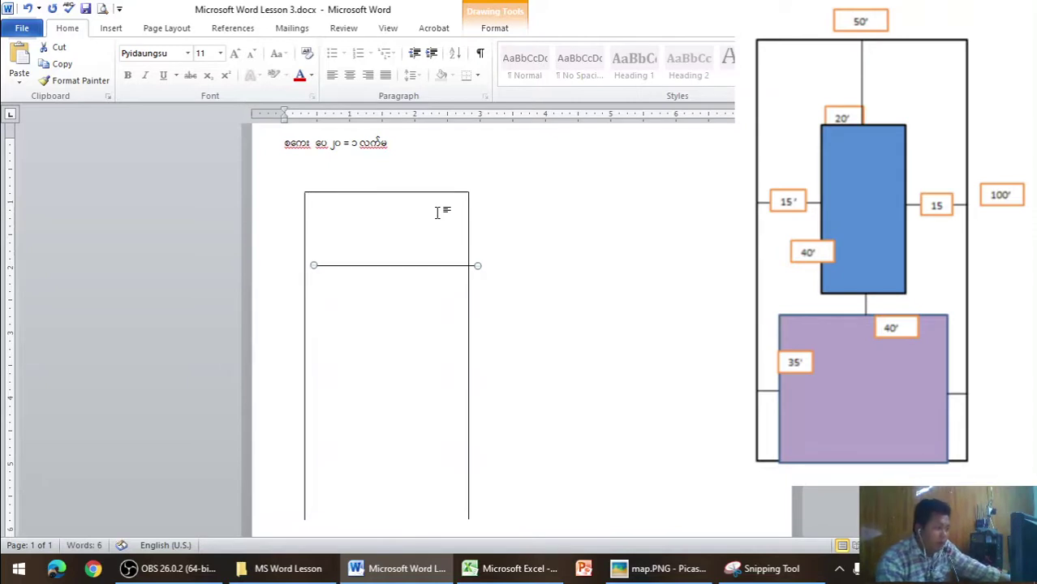
{"action": "key", "text": "Left"}
{"action": "key", "text": "Left"}
{"action": "key", "text": "Down"}
{"action": "key", "text": "Down"}
{"action": "key", "text": "Down"}
{"action": "key", "text": "Down"}
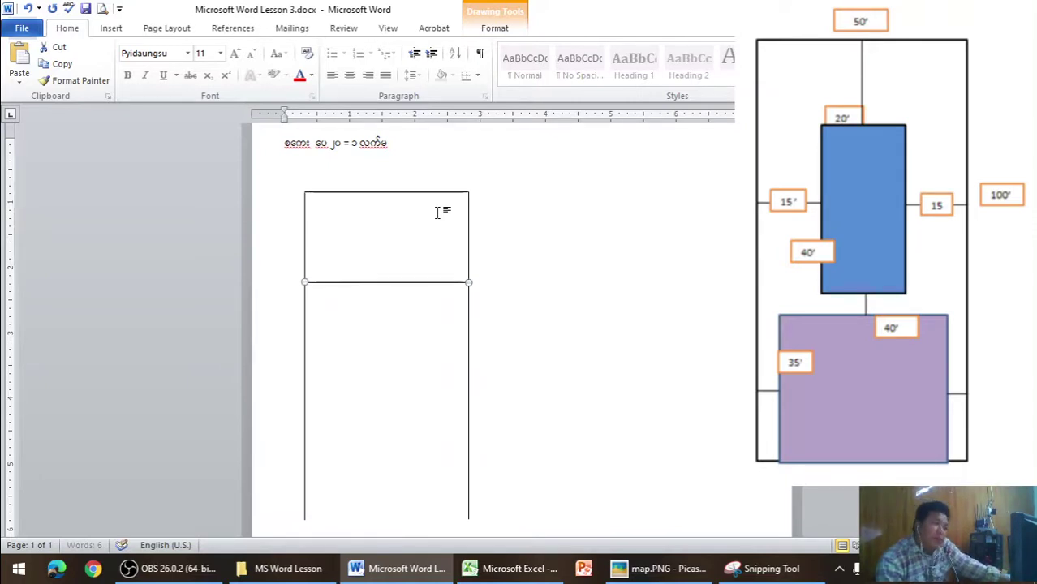
{"action": "key", "text": "Down"}
{"action": "key", "text": "Down"}
{"action": "key", "text": "Down"}
{"action": "key", "text": "Down"}
{"action": "key", "text": "Down"}
{"action": "key", "text": "Down"}
{"action": "key", "text": "Down"}
{"action": "key", "text": "Down"}
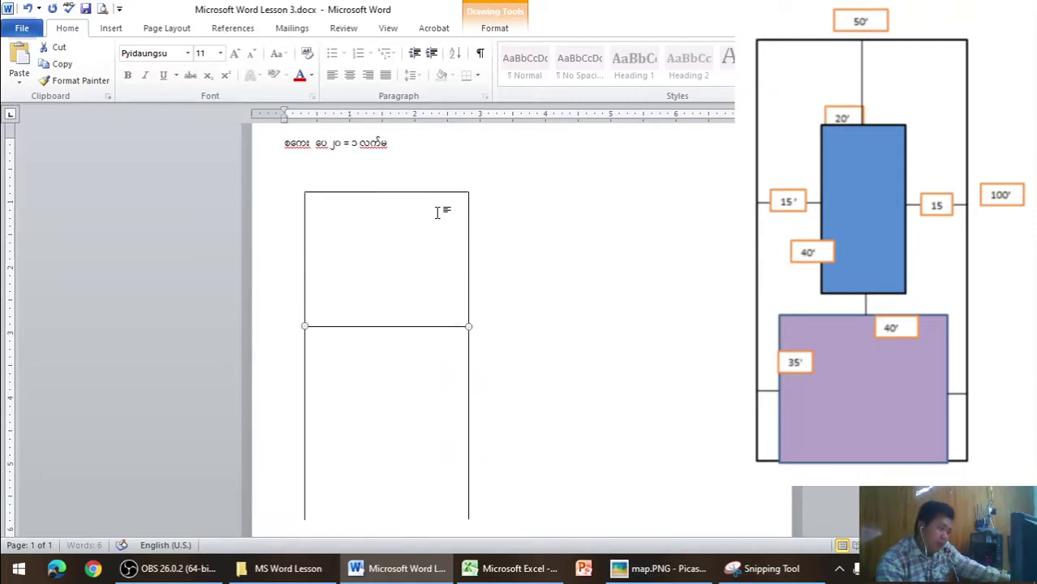
{"action": "key", "text": "Down"}
{"action": "key", "text": "Down"}
{"action": "key", "text": "Down"}
{"action": "key", "text": "Down"}
{"action": "key", "text": "Down"}
{"action": "key", "text": "Down"}
{"action": "key", "text": "Down"}
{"action": "key", "text": "Down"}
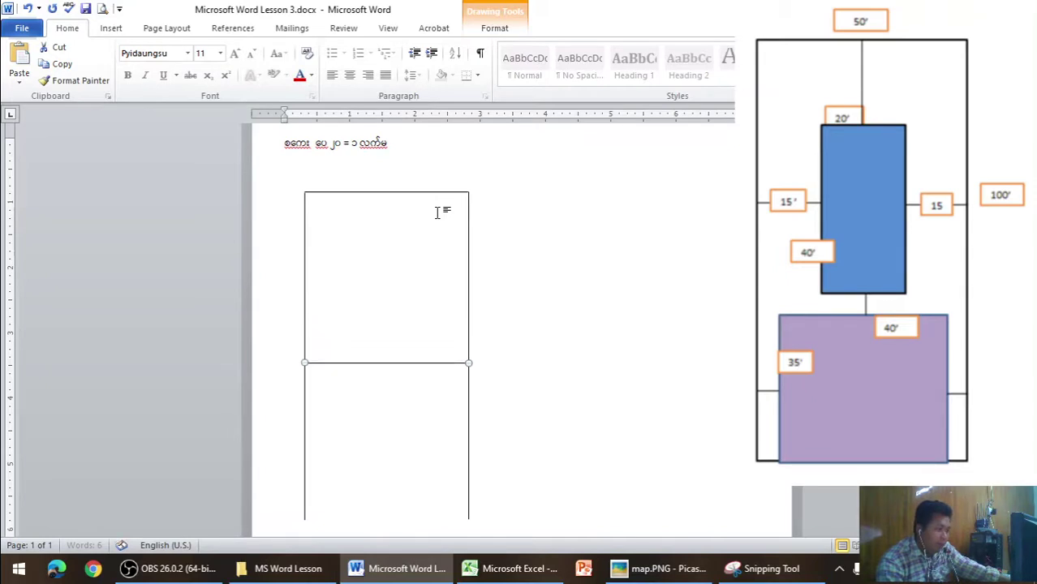
{"action": "key", "text": "Down"}
{"action": "key", "text": "Down"}
{"action": "key", "text": "Down"}
{"action": "key", "text": "Down"}
{"action": "key", "text": "Down"}
{"action": "key", "text": "Down"}
{"action": "key", "text": "Down"}
{"action": "key", "text": "Down"}
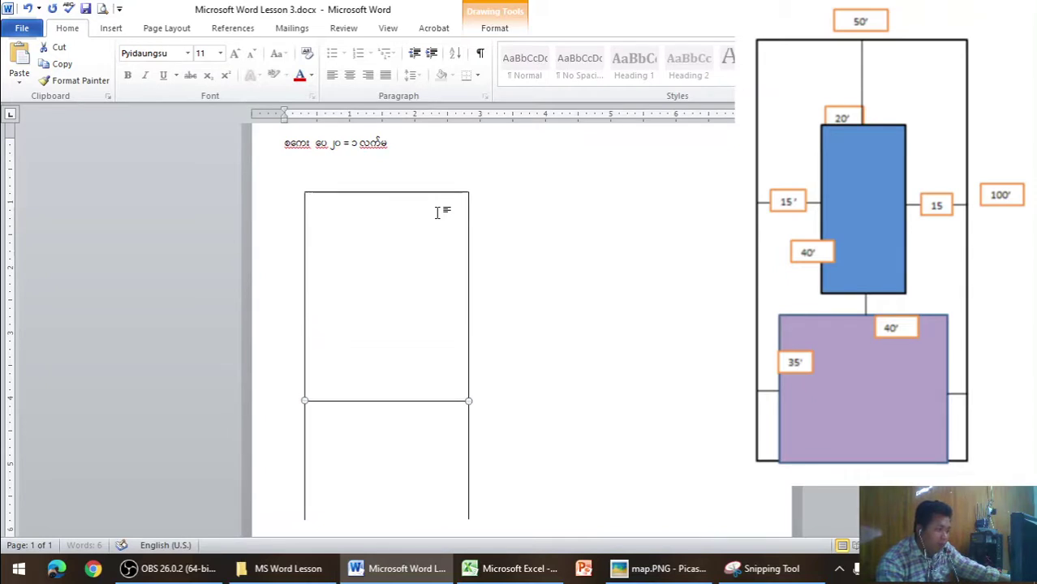
{"action": "key", "text": "Down"}
{"action": "key", "text": "Down"}
{"action": "key", "text": "Down"}
{"action": "key", "text": "Down"}
{"action": "key", "text": "Down"}
{"action": "key", "text": "Down"}
{"action": "key", "text": "Down"}
{"action": "key", "text": "Down"}
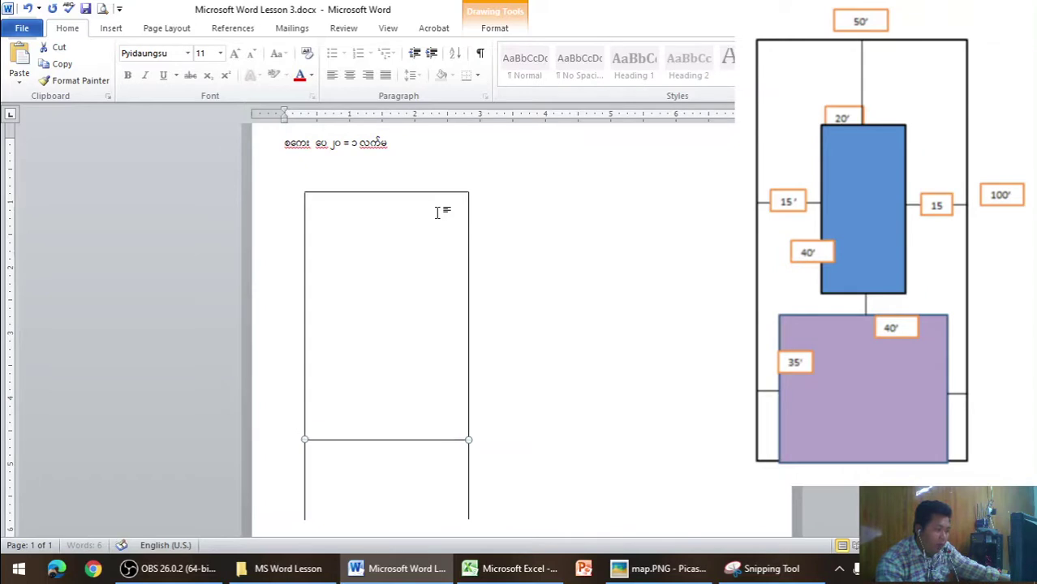
{"action": "key", "text": "Down"}
{"action": "key", "text": "Down"}
{"action": "key", "text": "Down"}
{"action": "key", "text": "Down"}
{"action": "key", "text": "Down"}
{"action": "key", "text": "Down"}
{"action": "key", "text": "Down"}
{"action": "key", "text": "Down"}
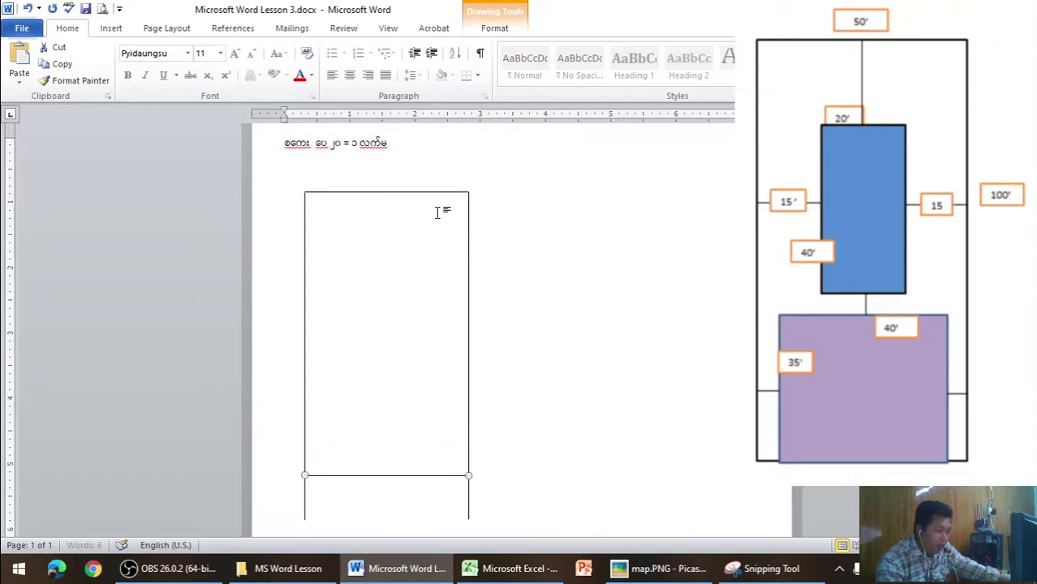
{"action": "key", "text": "Down"}
{"action": "key", "text": "Down"}
{"action": "key", "text": "Down"}
{"action": "key", "text": "Down"}
{"action": "key", "text": "Down"}
{"action": "key", "text": "Down"}
{"action": "key", "text": "Down"}
{"action": "key", "text": "Down"}
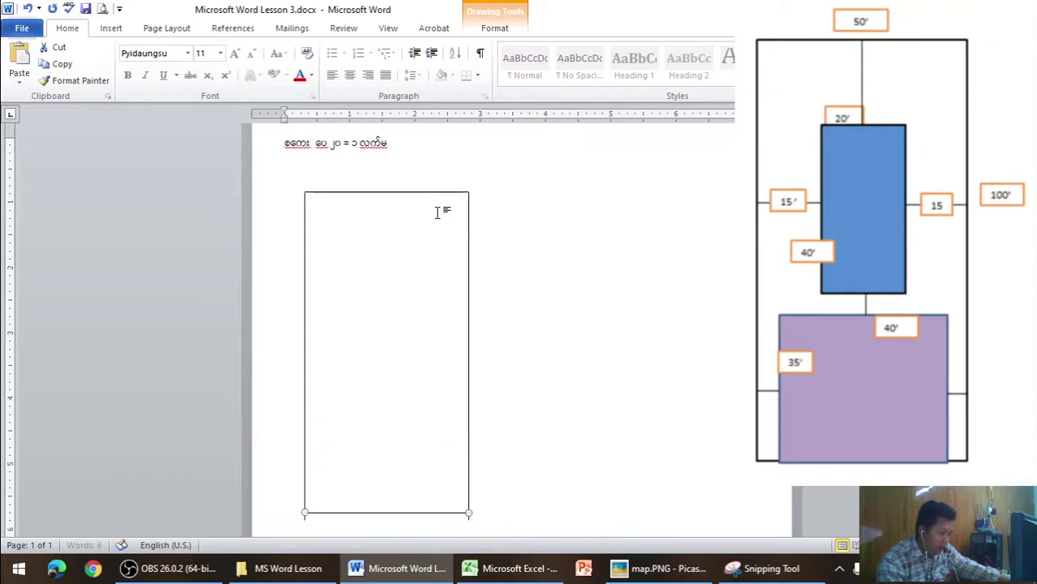
{"action": "key", "text": "Down"}
{"action": "key", "text": "Down"}
{"action": "key", "text": "Down"}
{"action": "key", "text": "Up"}
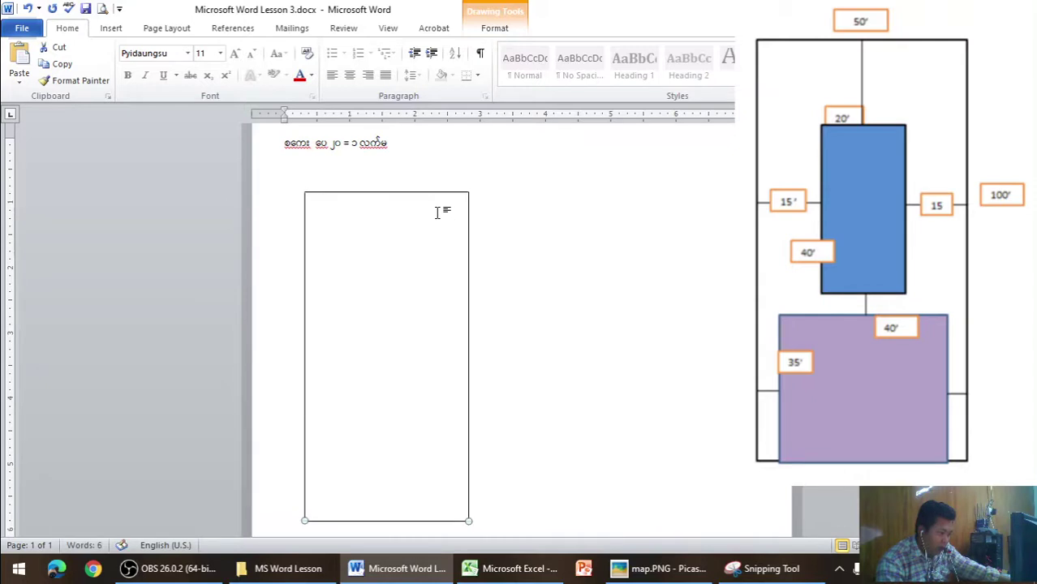
Fine-tune the bottom line so its ends meet both side lines
{"action": "left_click", "coordinate": [557, 247]}
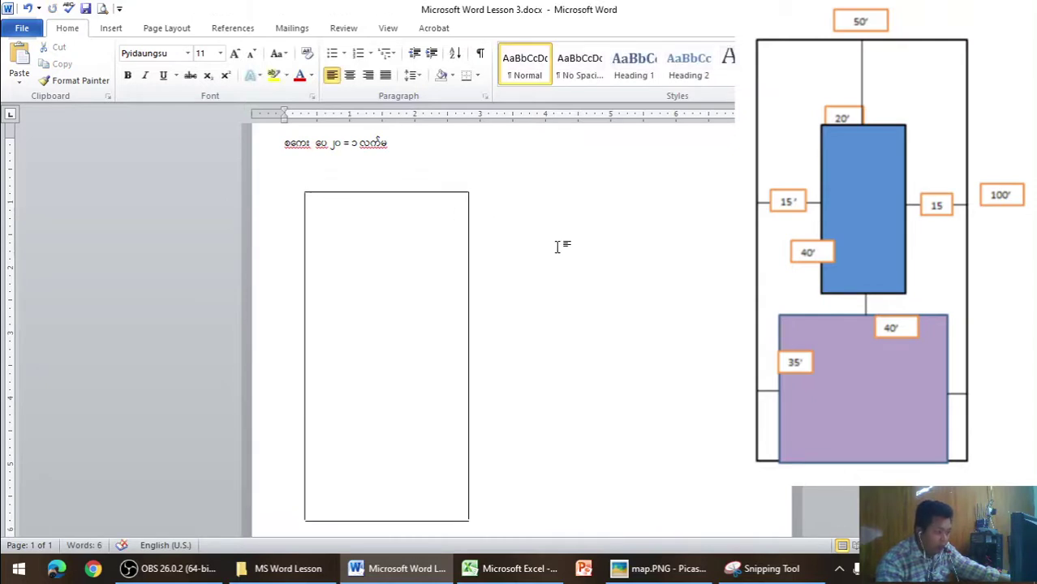
{"action": "left_click", "coordinate": [398, 521]}
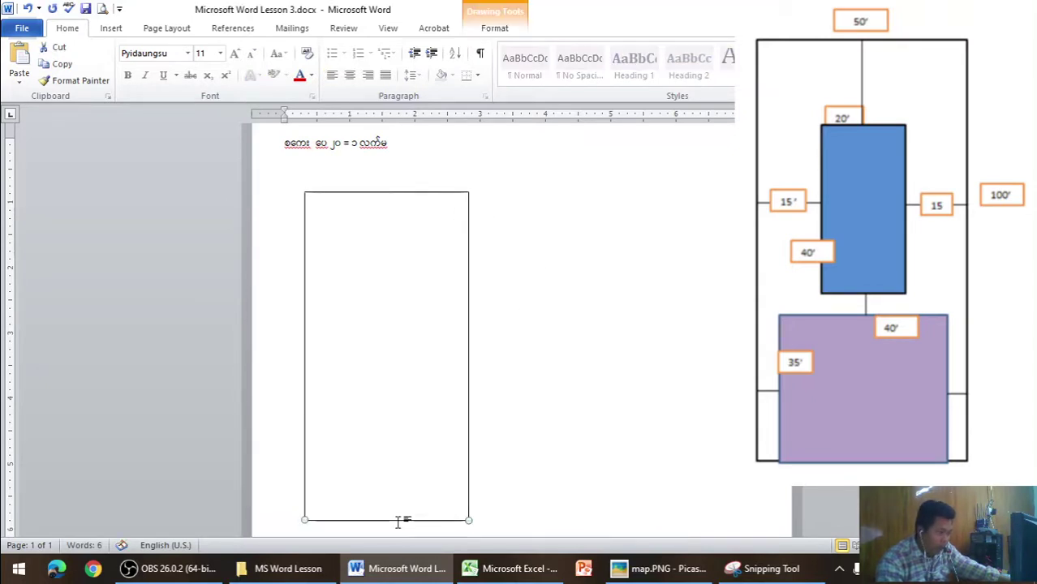
{"action": "left_click", "coordinate": [597, 483]}
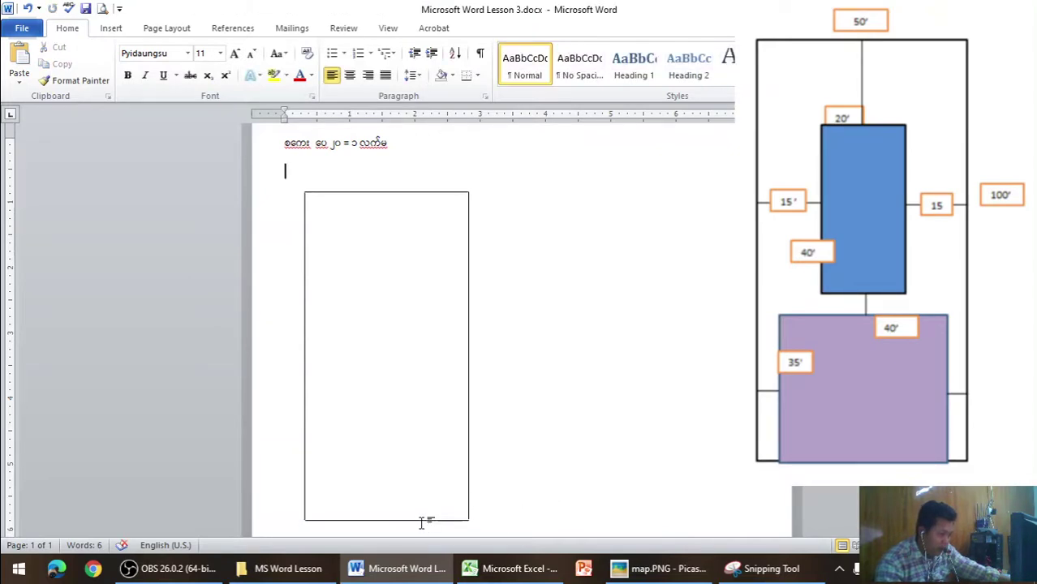
{"action": "left_click", "coordinate": [423, 520]}
{"action": "left_click_drag", "start_coordinate": [424, 520], "coordinate": [423, 519]}
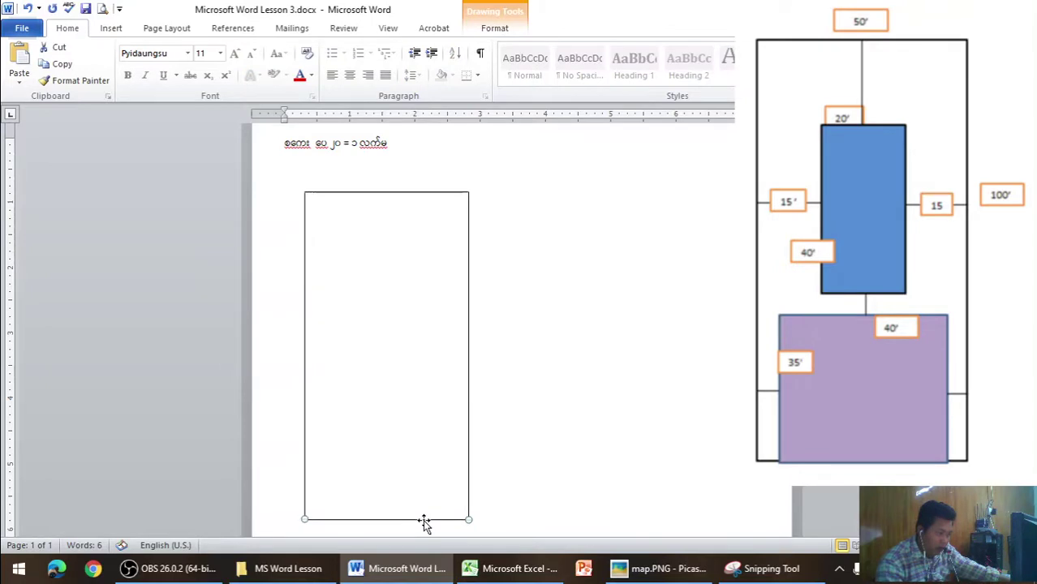
{"action": "left_click", "coordinate": [434, 436]}
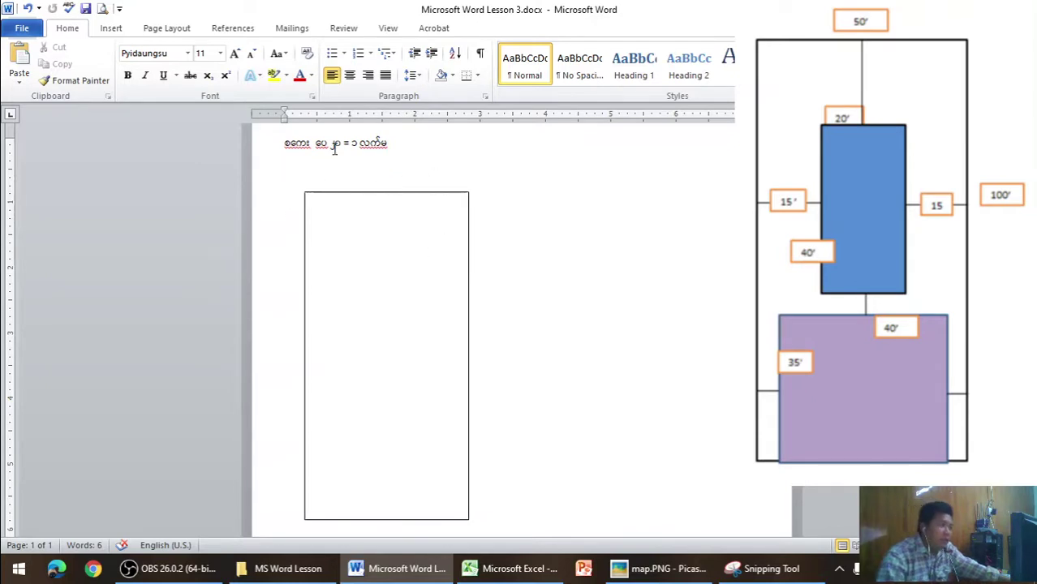
Draw a small rectangle with white fill and orange outline beside the outline
{"action": "left_click", "coordinate": [114, 29]}
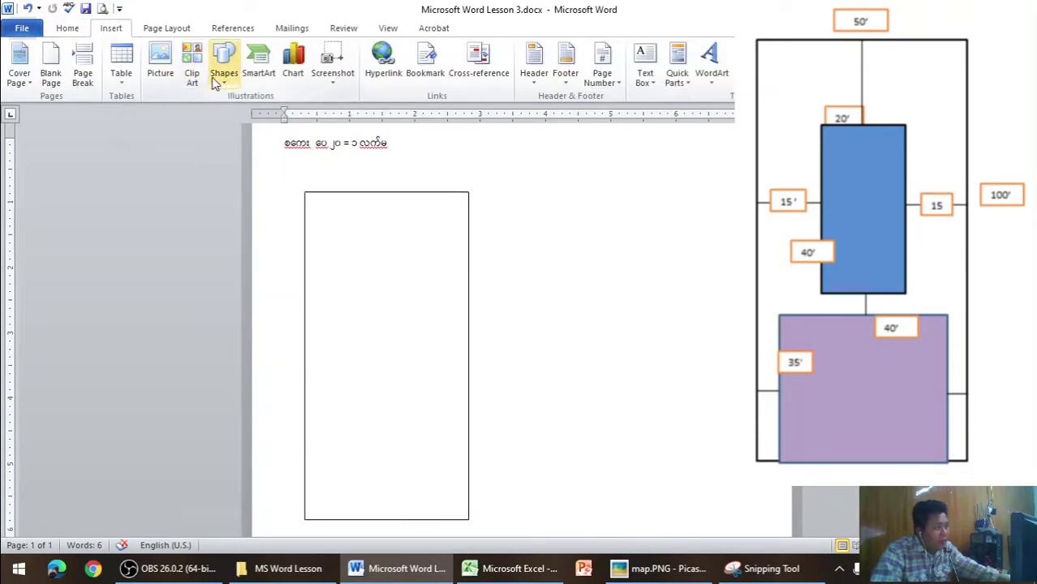
{"action": "left_click", "coordinate": [223, 69]}
{"action": "left_click", "coordinate": [247, 111]}
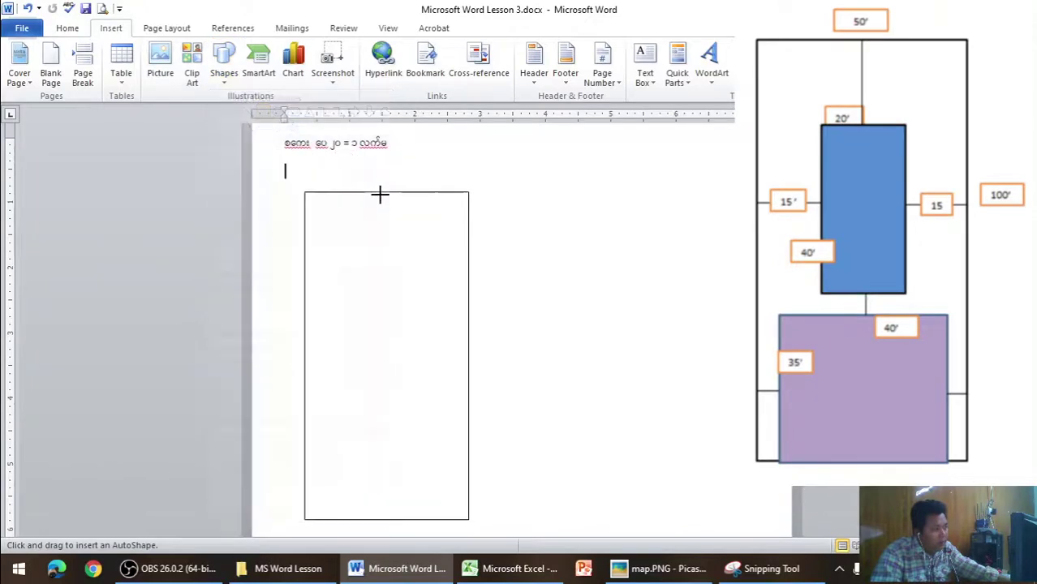
{"action": "left_click_drag", "start_coordinate": [538, 171], "coordinate": [598, 192]}
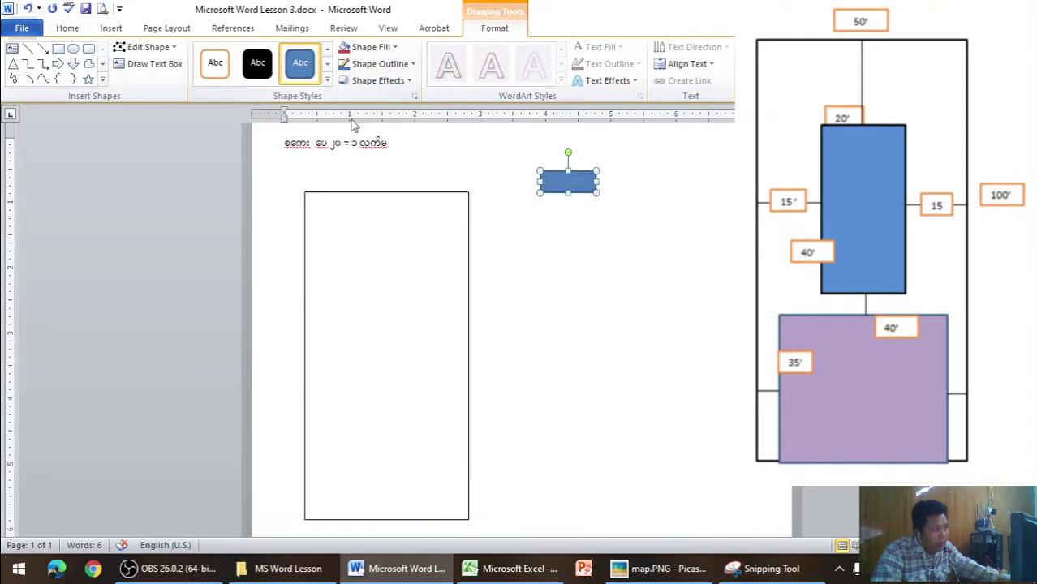
{"action": "left_click", "coordinate": [223, 77]}
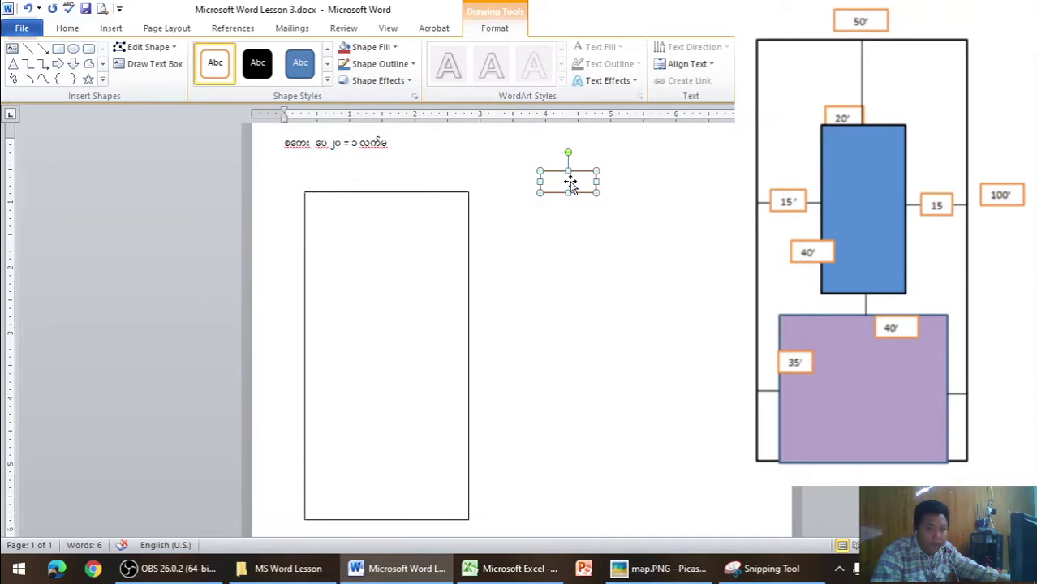
Enter 50' in the box, set it to size 9, and narrow the box
{"action": "type", "text": "50"}
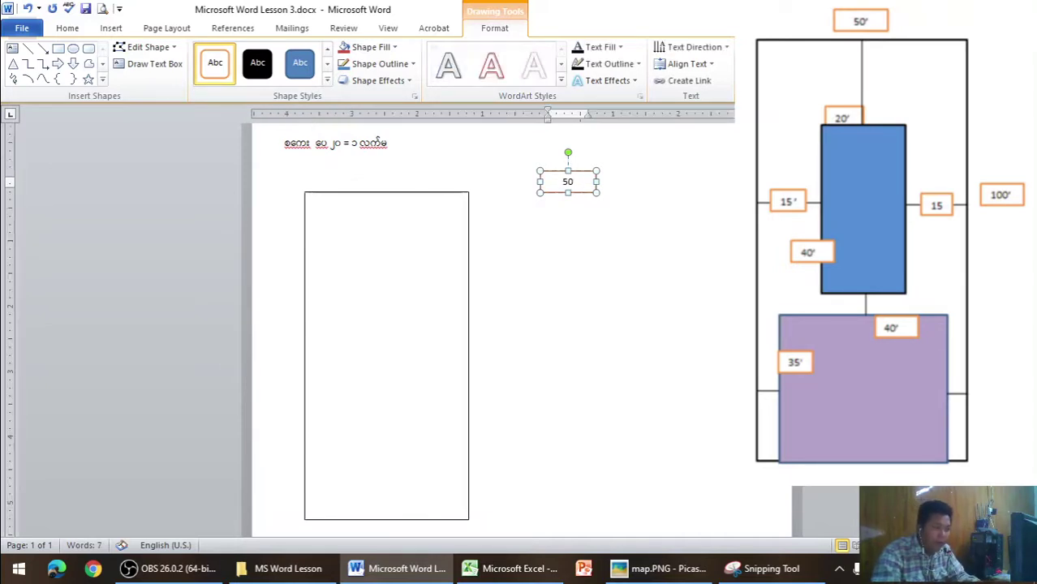
{"action": "type", "text": "'"}
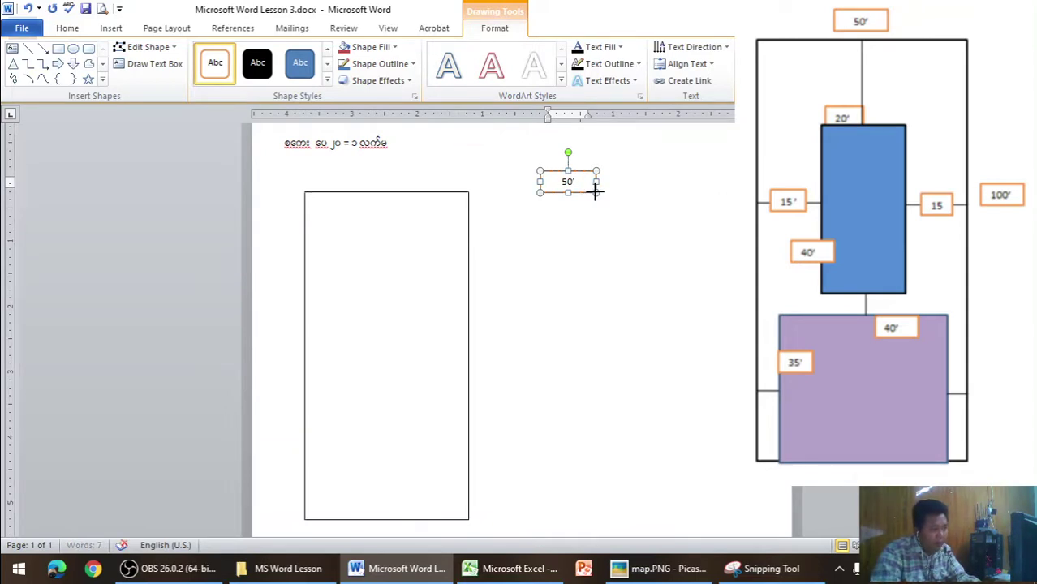
{"action": "left_click_drag", "start_coordinate": [595, 191], "coordinate": [584, 192]}
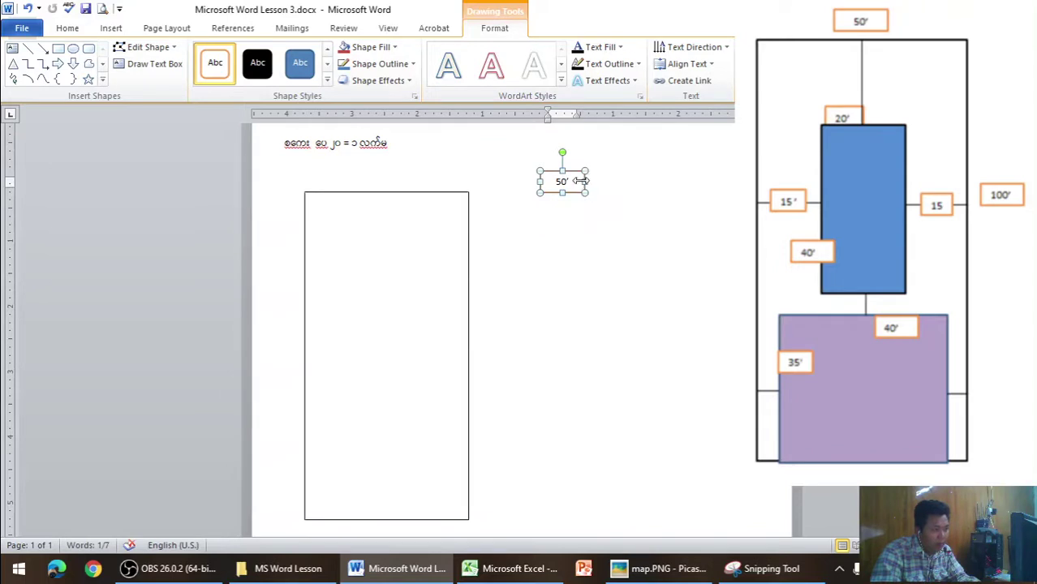
{"action": "left_click", "coordinate": [72, 29]}
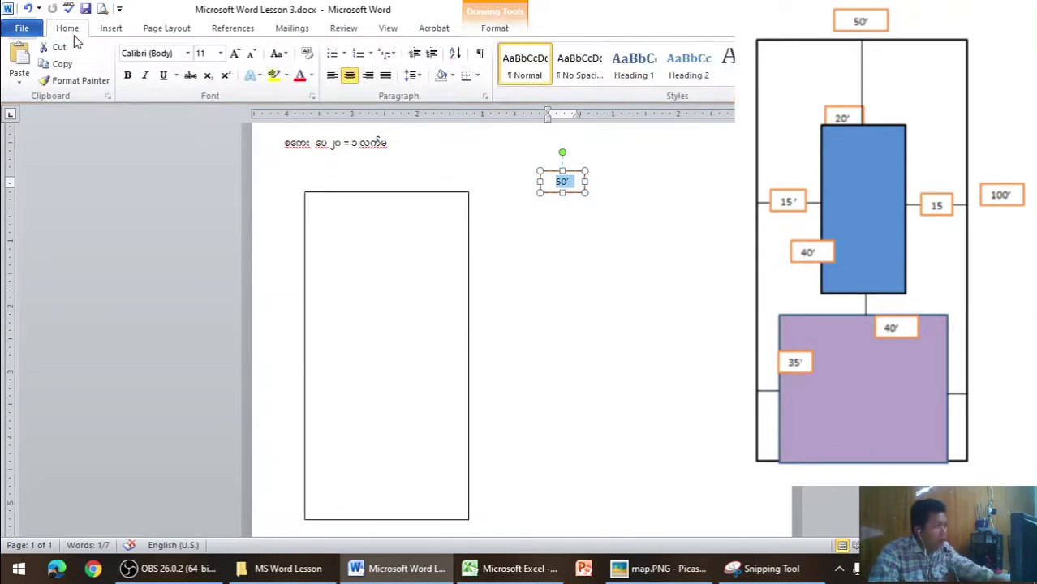
{"action": "left_click", "coordinate": [220, 53]}
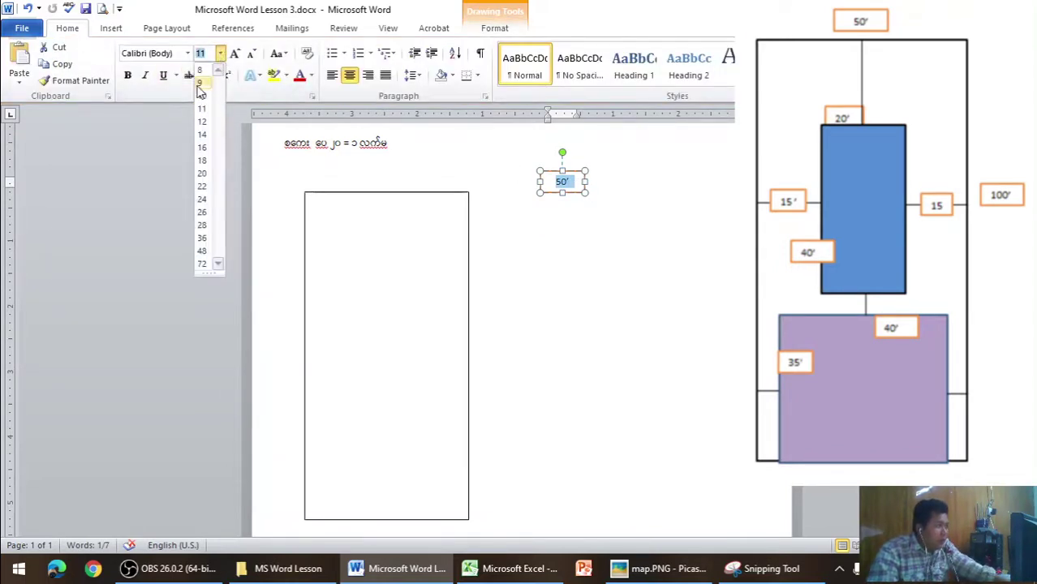
{"action": "left_click", "coordinate": [203, 84]}
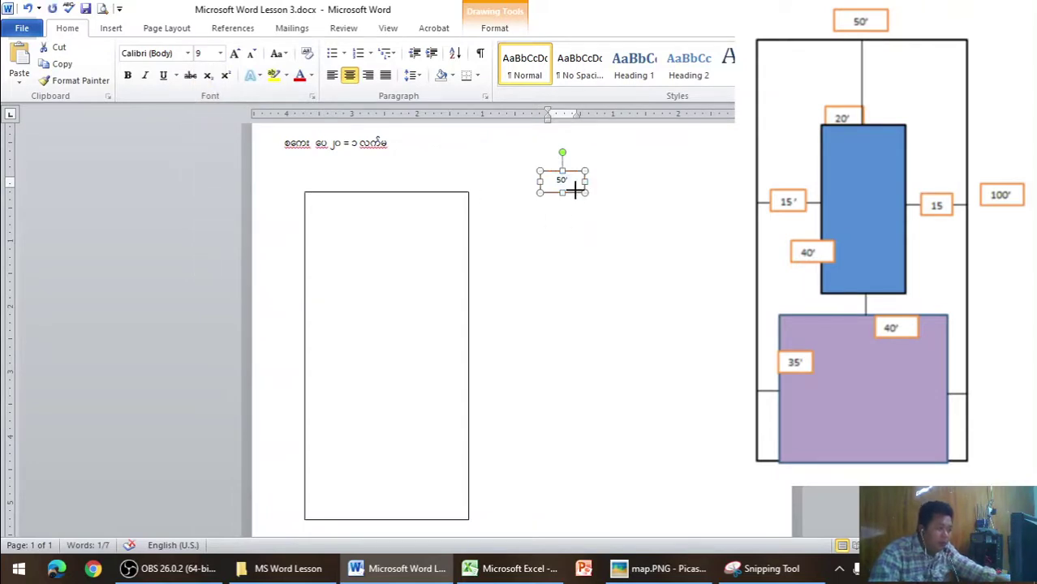
{"action": "left_click_drag", "start_coordinate": [584, 191], "coordinate": [552, 187]}
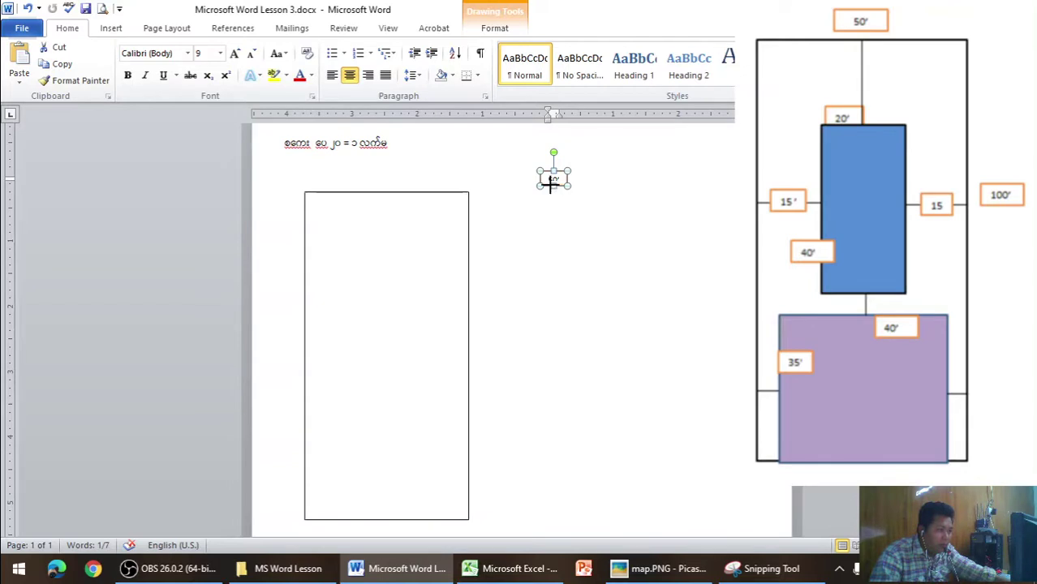
{"action": "left_click", "coordinate": [587, 192]}
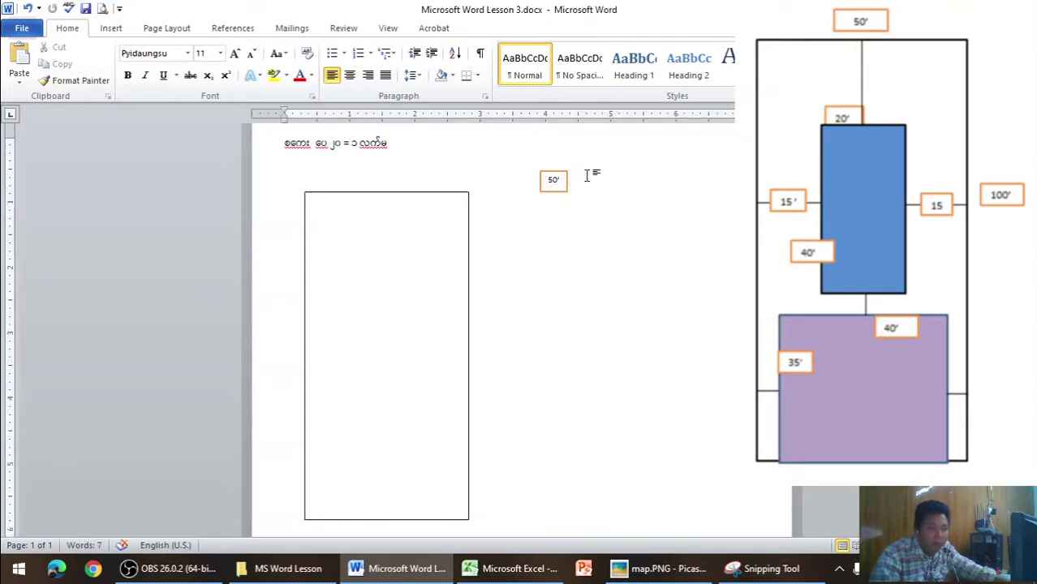
Move the 50' label above the rectangle's top edge
{"action": "left_click", "coordinate": [561, 181]}
{"action": "left_click_drag", "start_coordinate": [571, 180], "coordinate": [584, 181]}
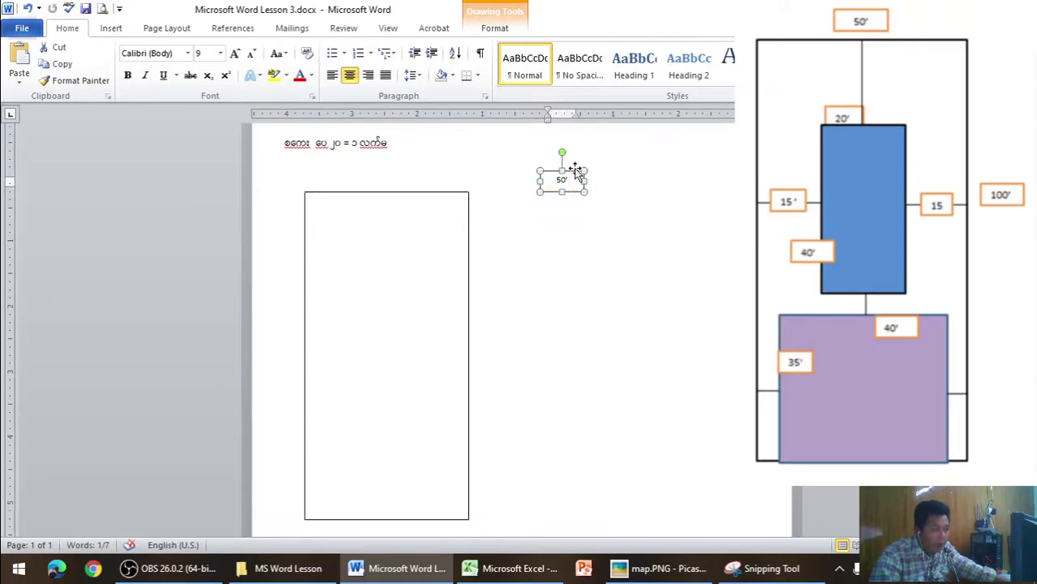
{"action": "left_click_drag", "start_coordinate": [575, 173], "coordinate": [397, 169]}
{"action": "left_click", "coordinate": [430, 208]}
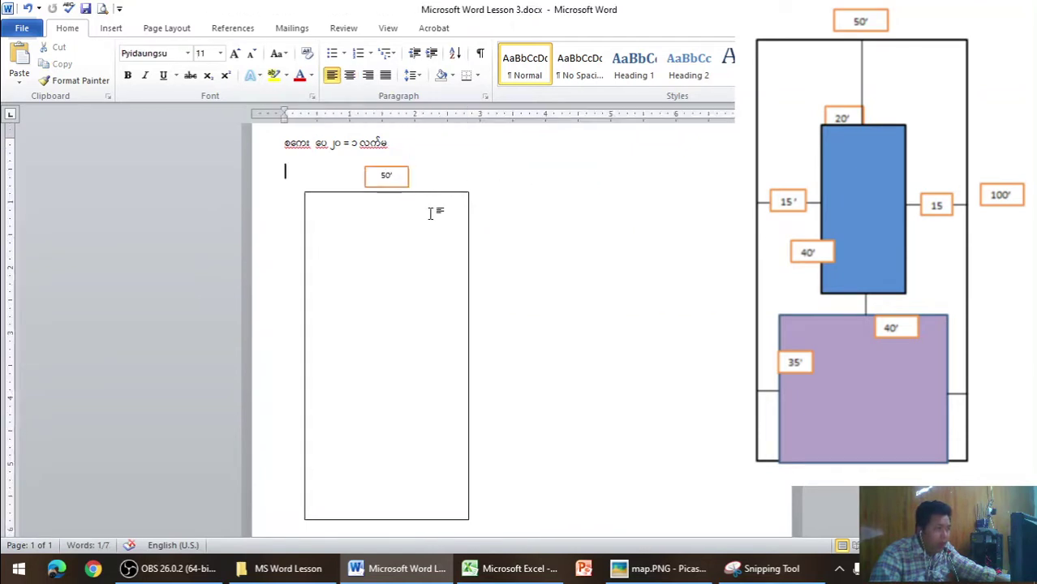
{"action": "left_click", "coordinate": [397, 169]}
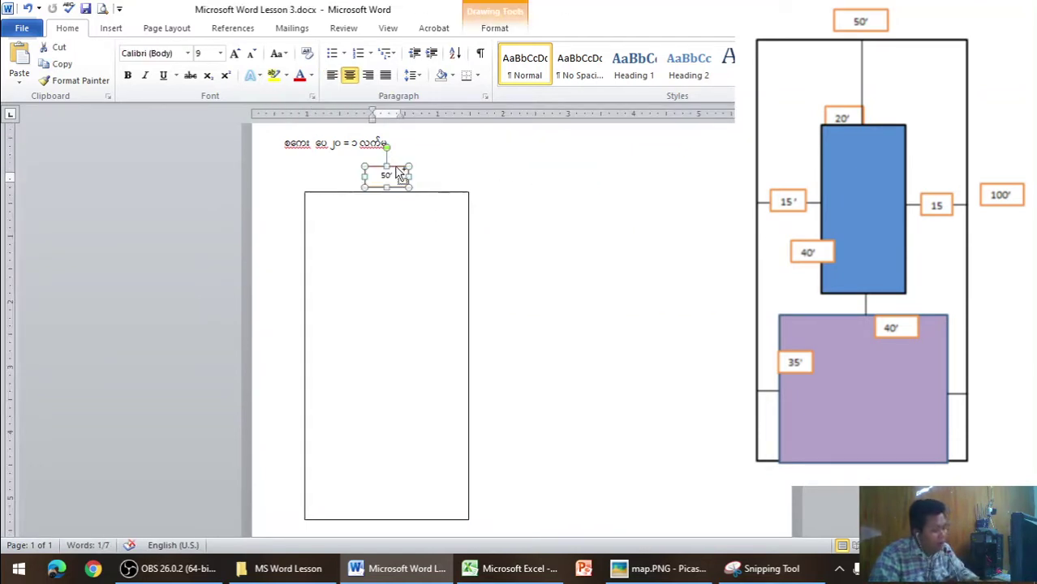
Paste a copy of the label beside the outline's right edge and change it to 100'
{"action": "left_click", "coordinate": [534, 230]}
{"action": "key", "text": "ctrl+v"}
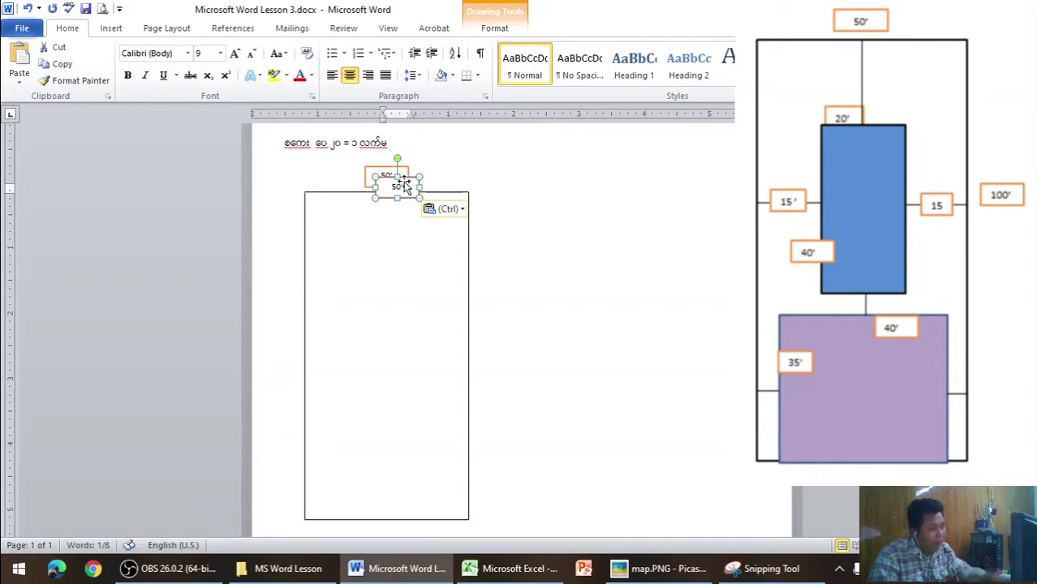
{"action": "mouse_move", "coordinate": [401, 184]}
{"action": "left_mouse_down"}
{"action": "mouse_move", "coordinate": [499, 309]}
{"action": "mouse_move", "coordinate": [498, 255]}
{"action": "mouse_move", "coordinate": [504, 265]}
{"action": "left_mouse_up"}
{"action": "double_click", "coordinate": [497, 263]}
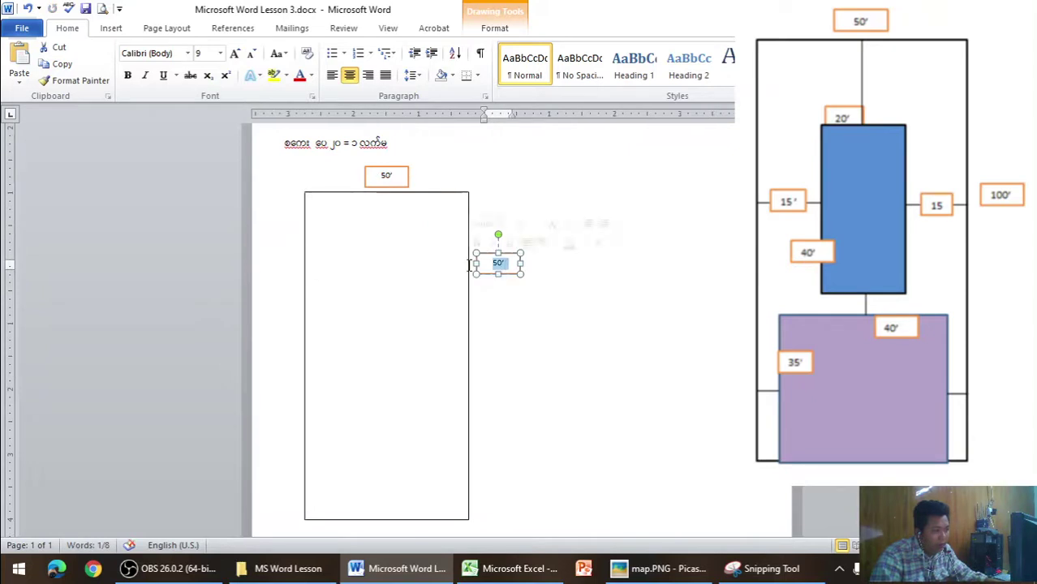
{"action": "type", "text": "10"}
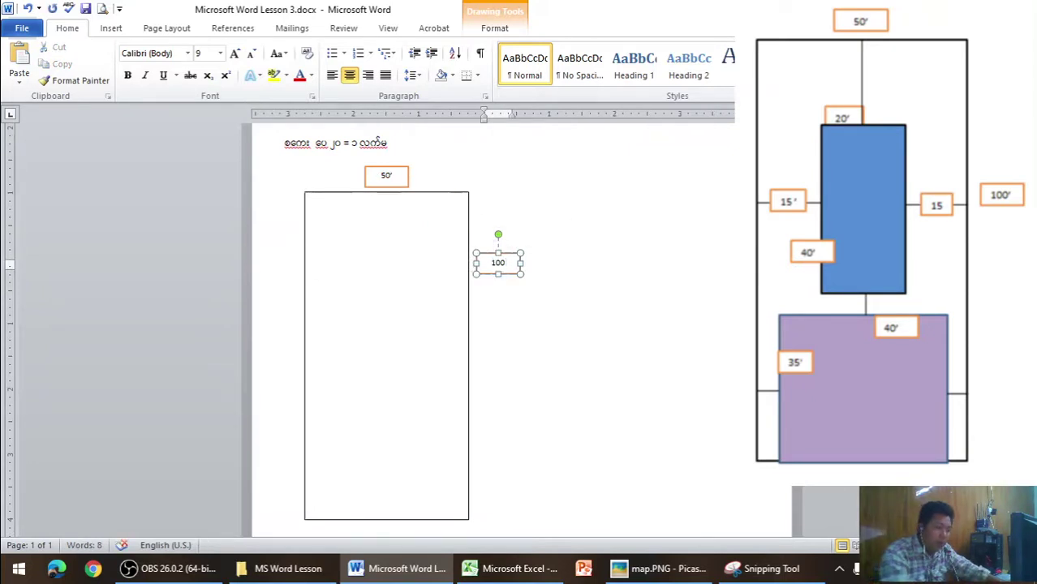
{"action": "left_click", "coordinate": [561, 221]}
{"action": "left_click", "coordinate": [703, 572]}
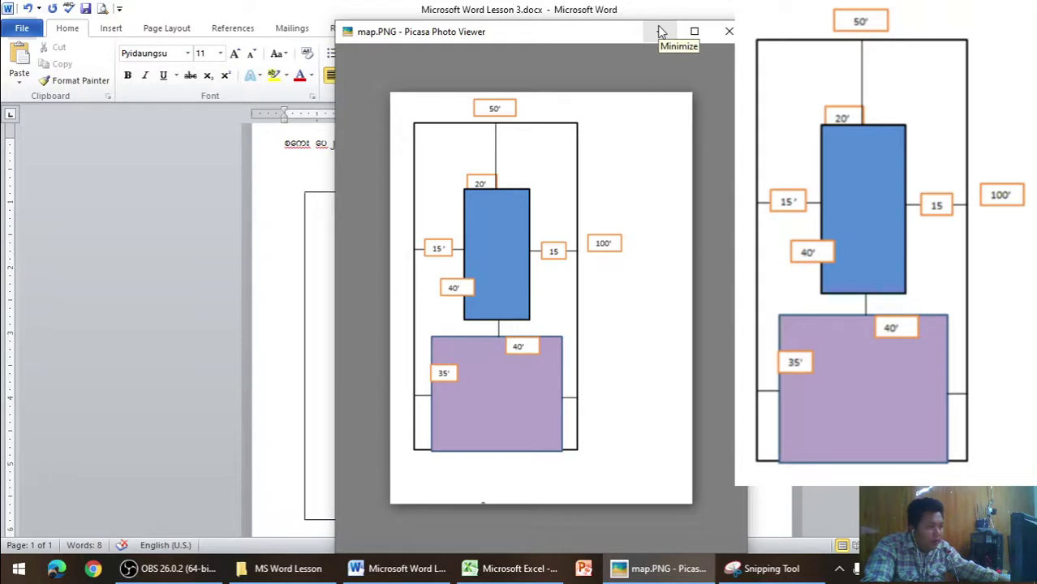
{"action": "left_click", "coordinate": [660, 31]}
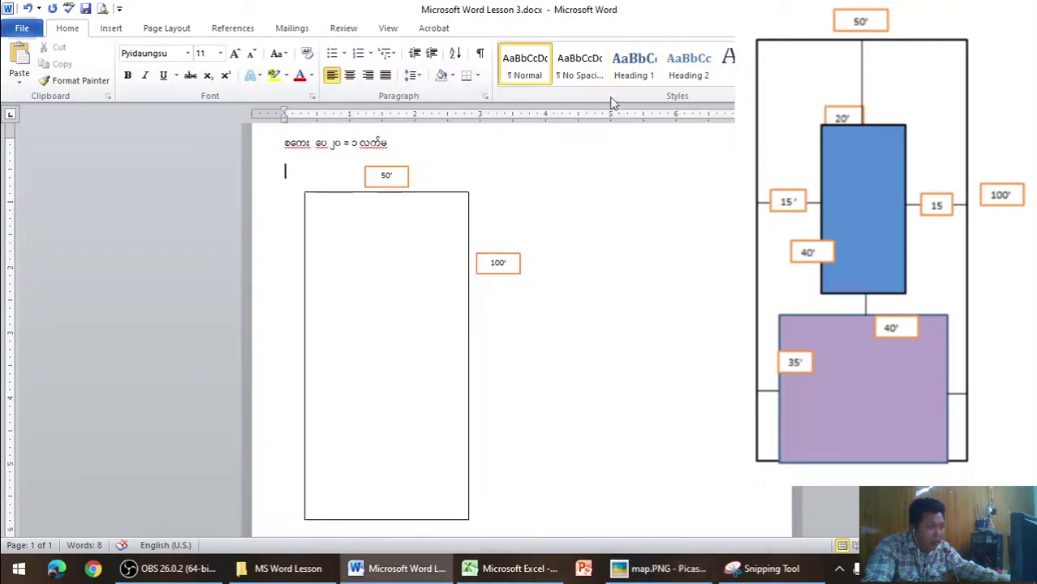
Draw a filled rectangle inside the upper plot outline as the first building footprint
{"action": "left_click", "coordinate": [108, 30]}
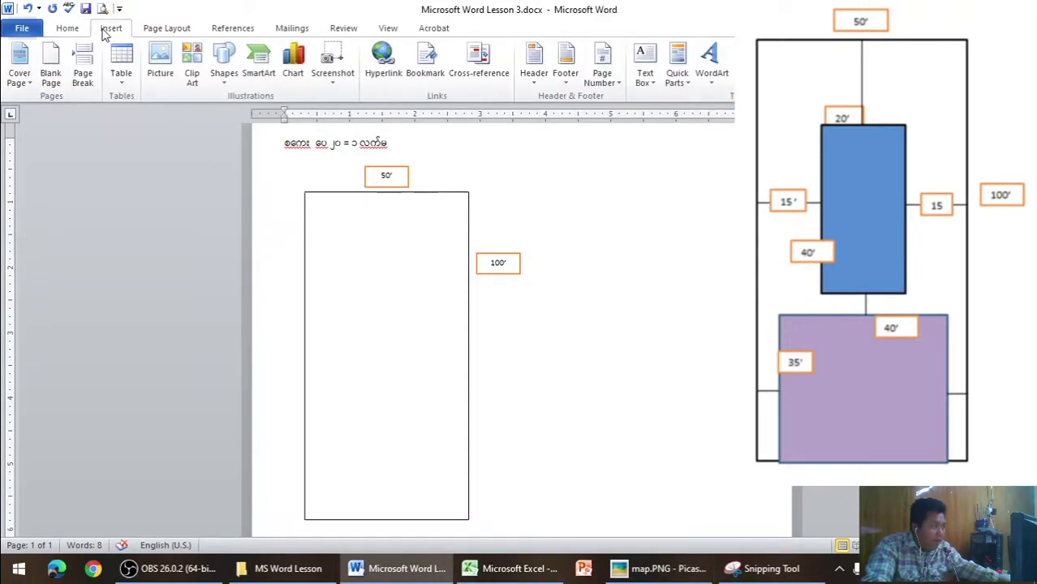
{"action": "left_click", "coordinate": [222, 86]}
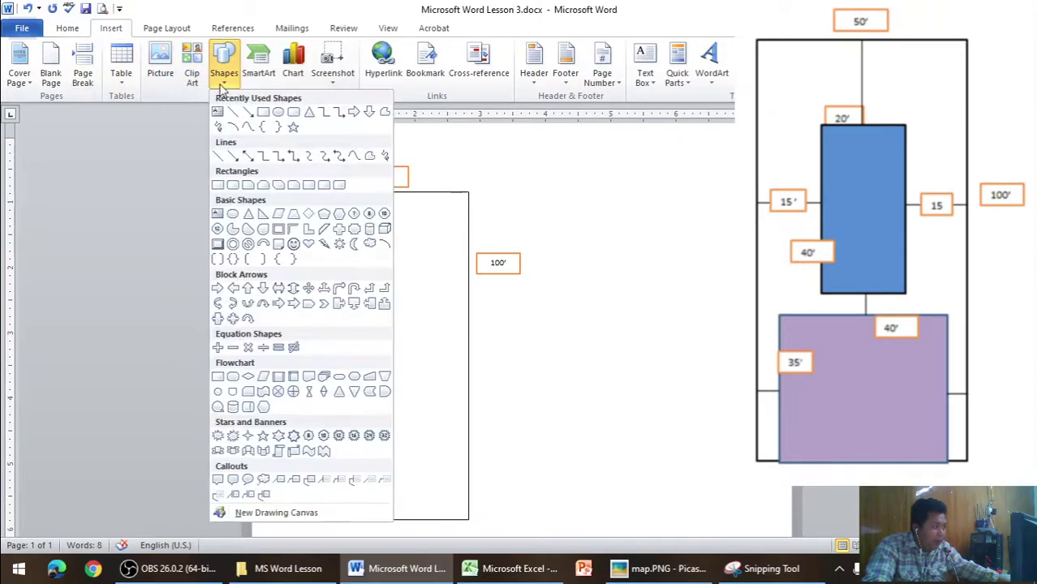
{"action": "left_click", "coordinate": [263, 112]}
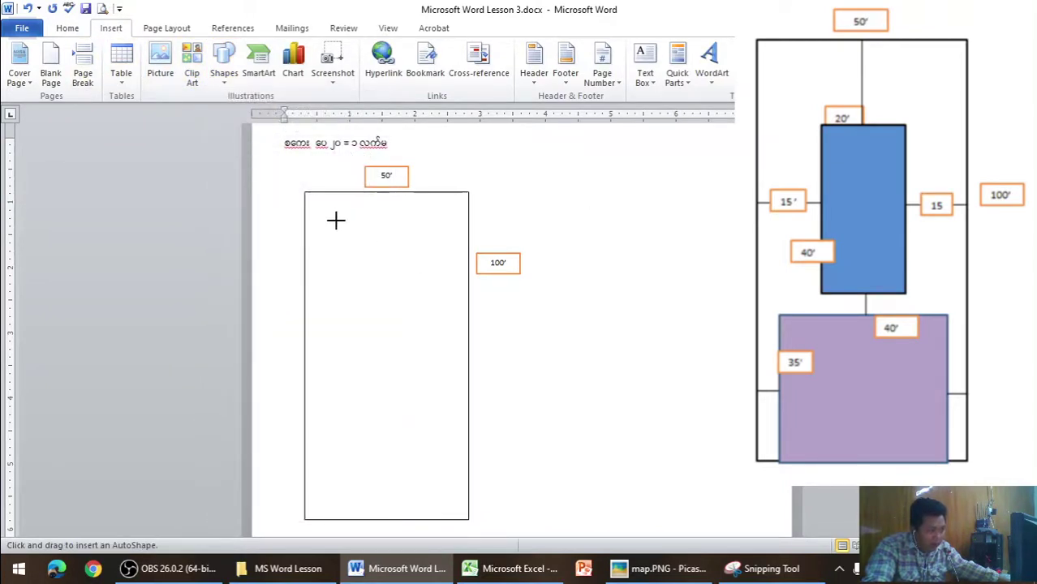
{"action": "mouse_move", "coordinate": [335, 220]}
{"action": "left_mouse_down"}
{"action": "mouse_move", "coordinate": [424, 357]}
{"action": "mouse_move", "coordinate": [434, 357]}
{"action": "left_mouse_up"}
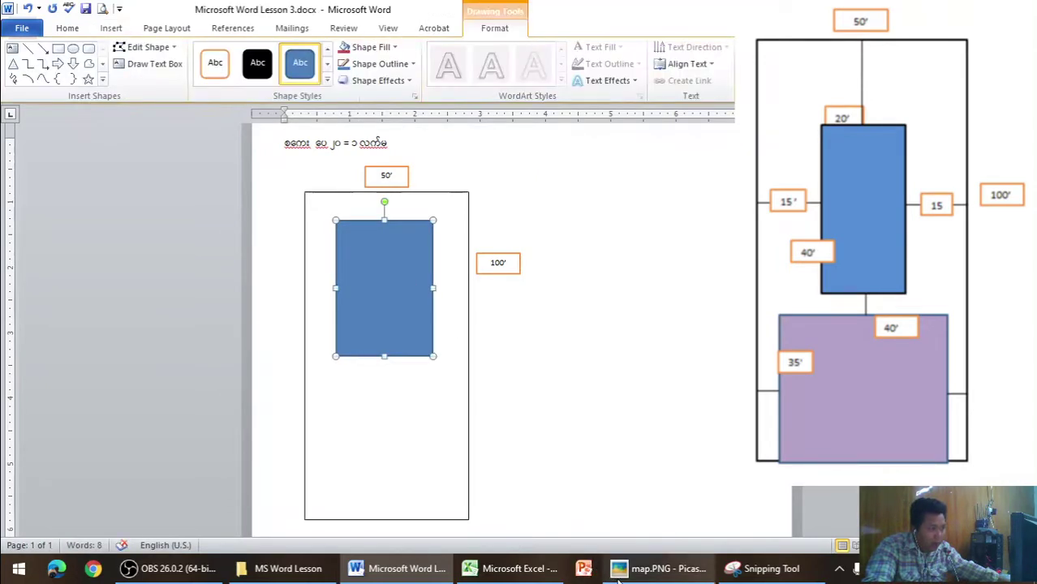
{"action": "right_click", "coordinate": [420, 294]}
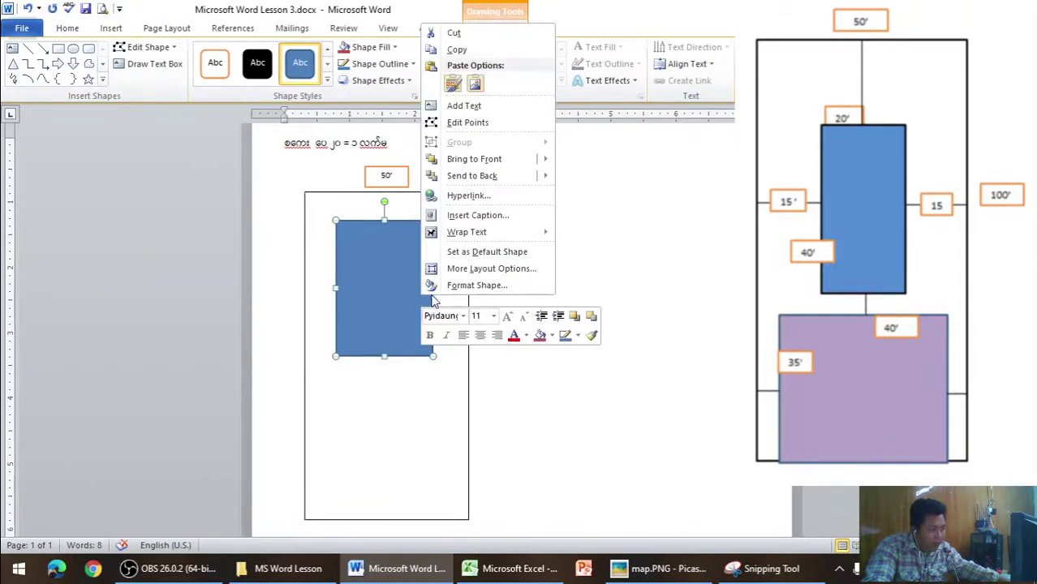
{"action": "left_click", "coordinate": [519, 568]}
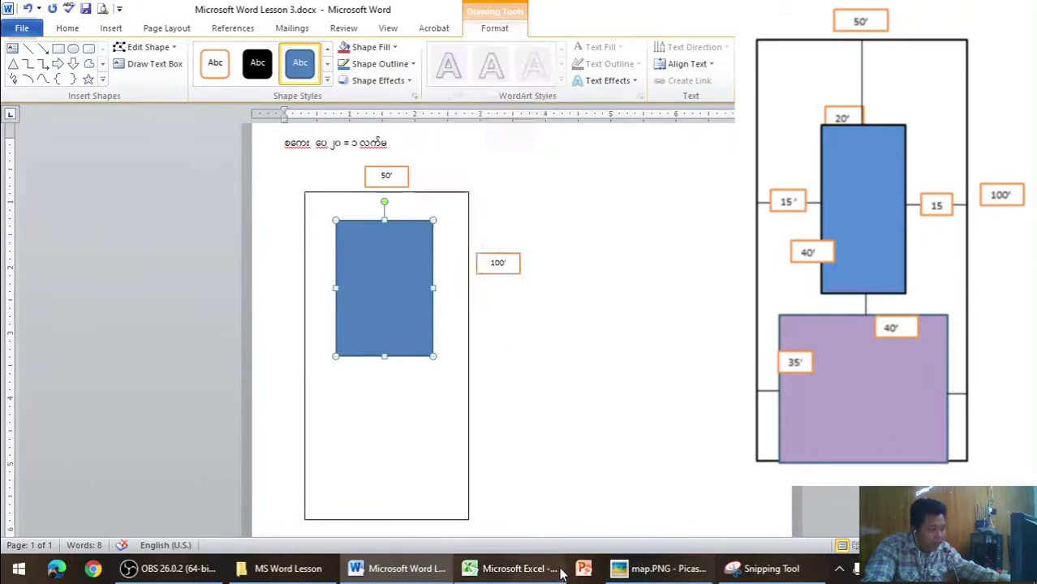
Change cell A1's formula to =20/20, giving 1, then return to Word
{"action": "left_click", "coordinate": [672, 570]}
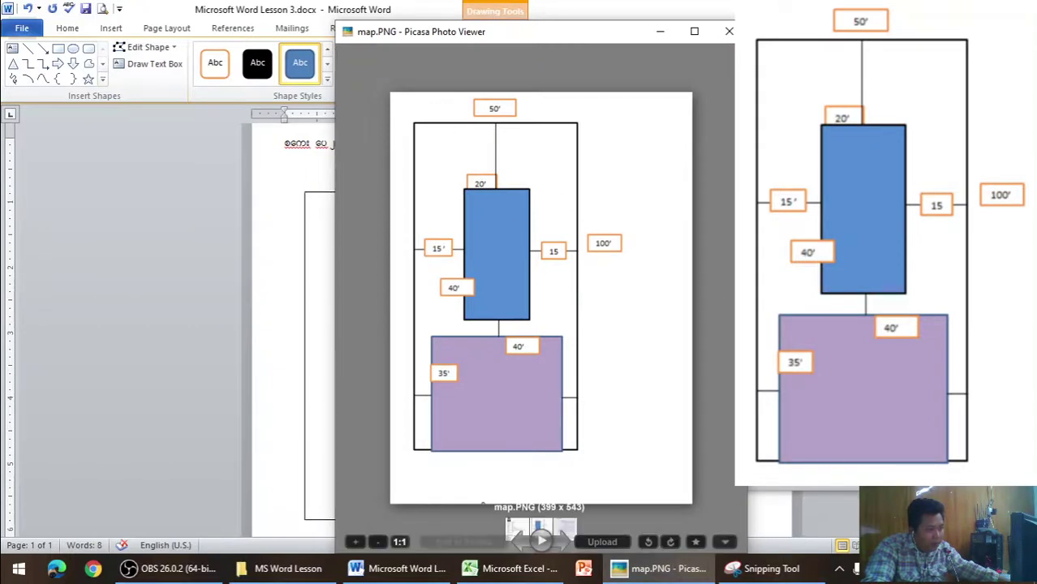
{"action": "key", "text": "alt+Tab"}
{"action": "double_click", "coordinate": [583, 286]}
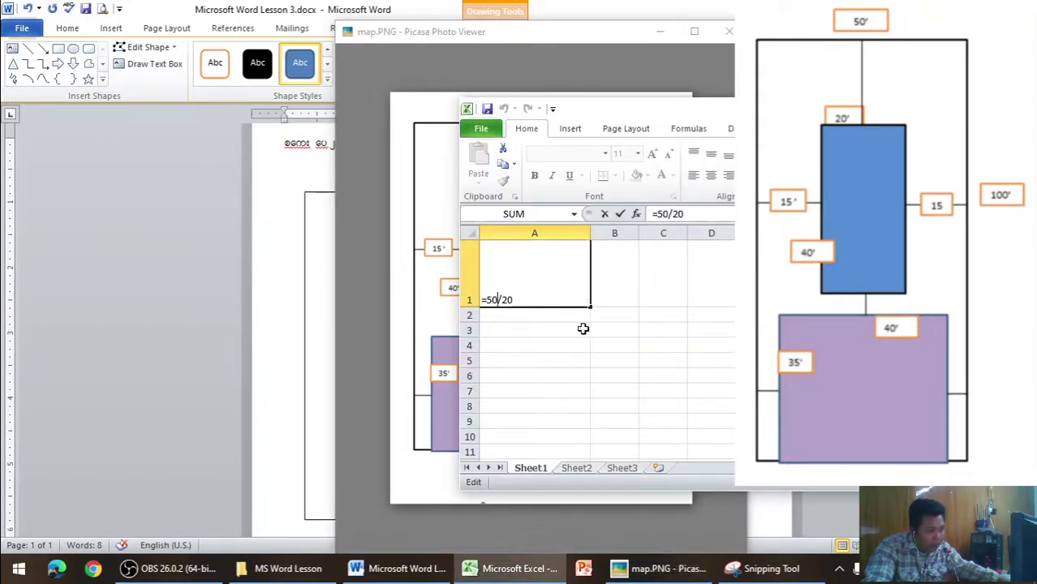
{"action": "key", "text": "BackSpace"}
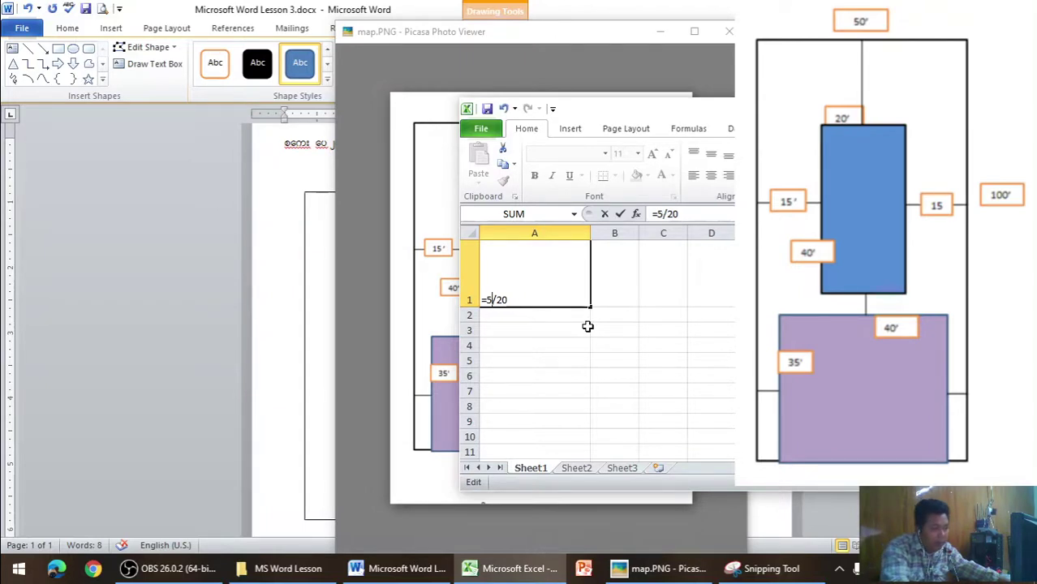
{"action": "key", "text": "BackSpace"}
{"action": "type", "text": "1"}
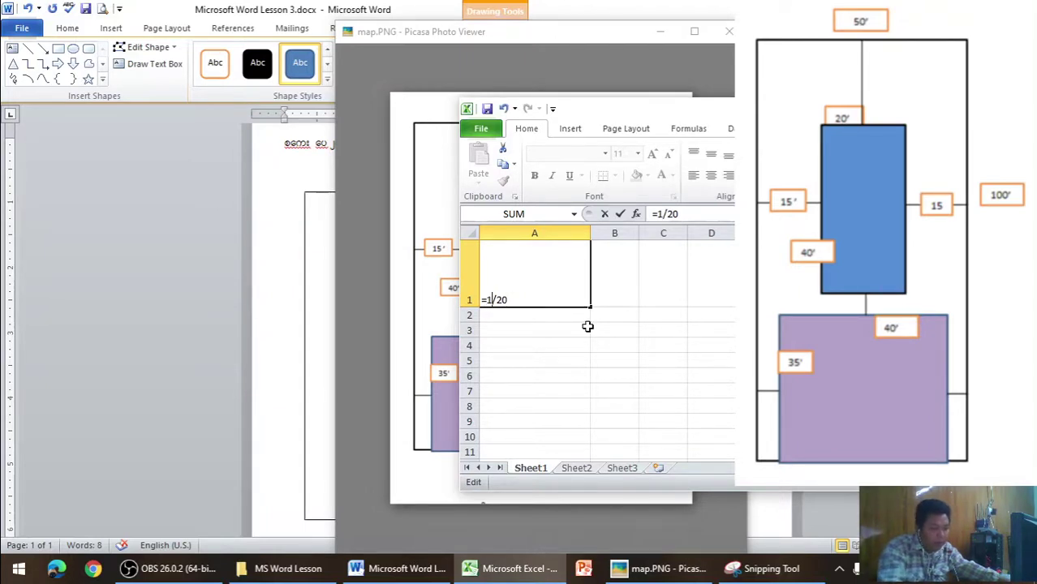
{"action": "key", "text": "BackSpace"}
{"action": "type", "text": "20"}
{"action": "key", "text": "Return"}
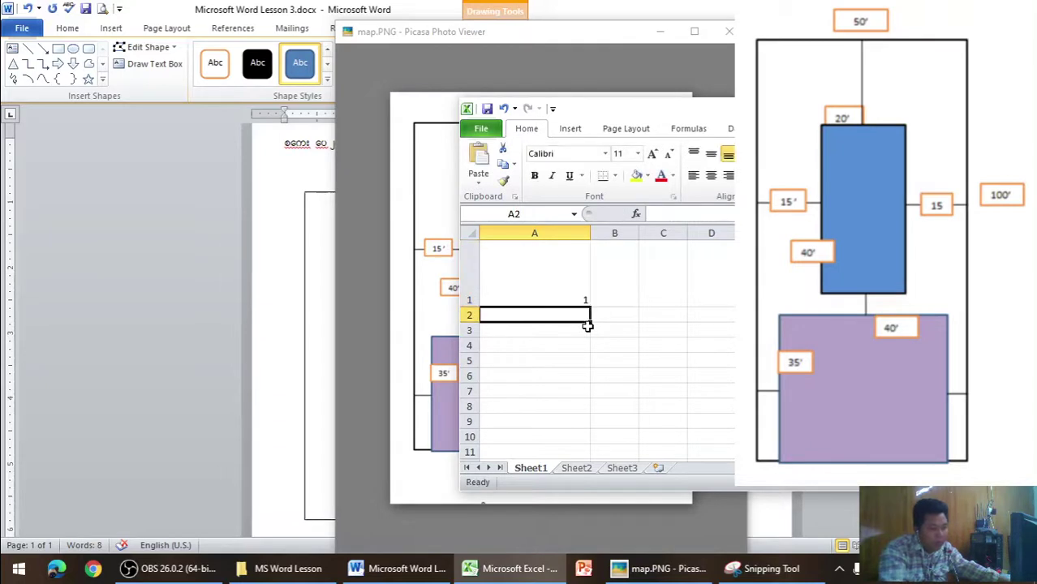
{"action": "left_click", "coordinate": [338, 274]}
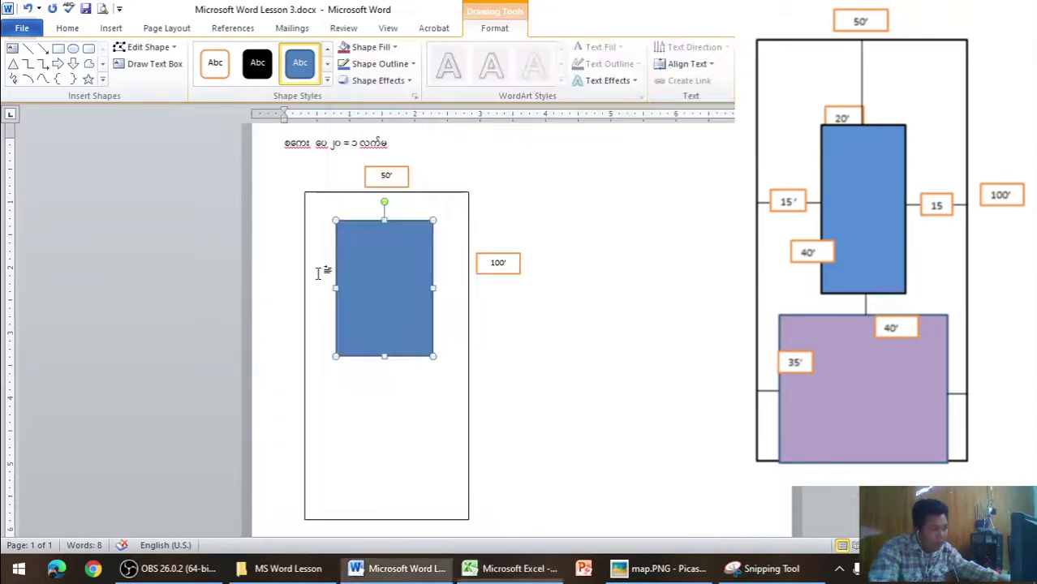
Resize the blue rectangle to 2" high and 1" wide in its layout Size settings
{"action": "left_click", "coordinate": [638, 573]}
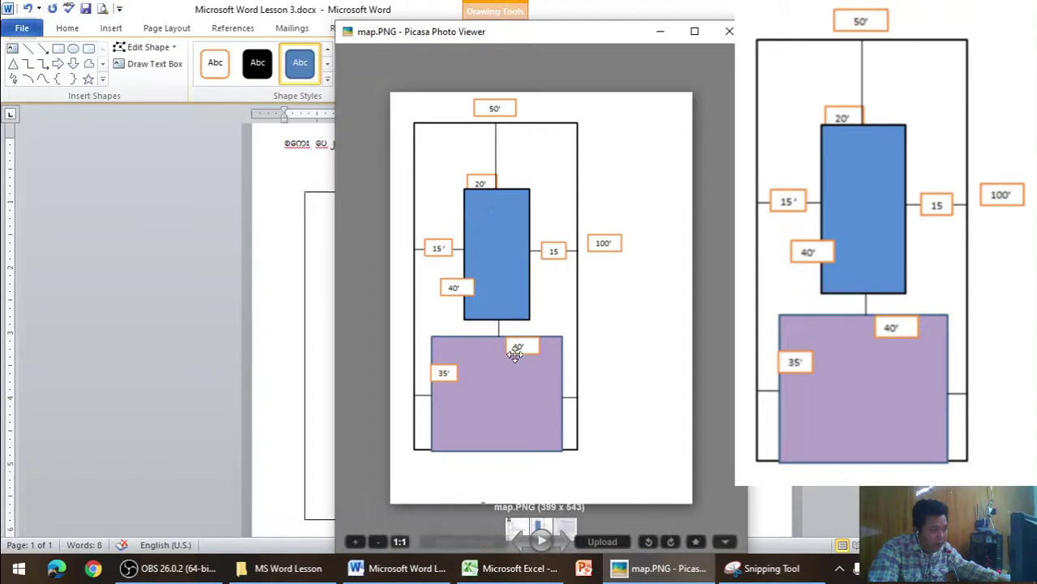
{"action": "left_click", "coordinate": [321, 241]}
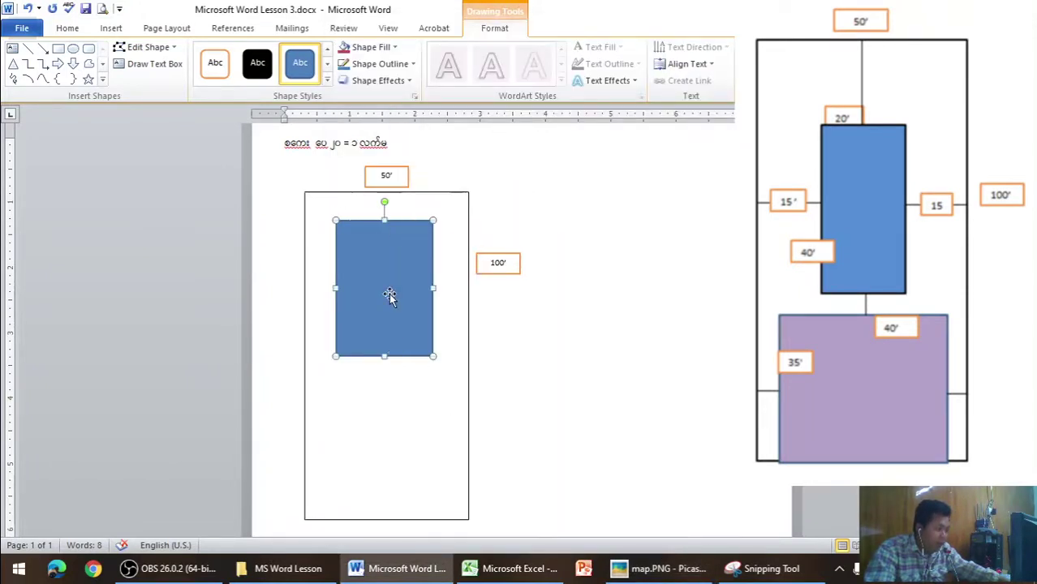
{"action": "right_click", "coordinate": [401, 288]}
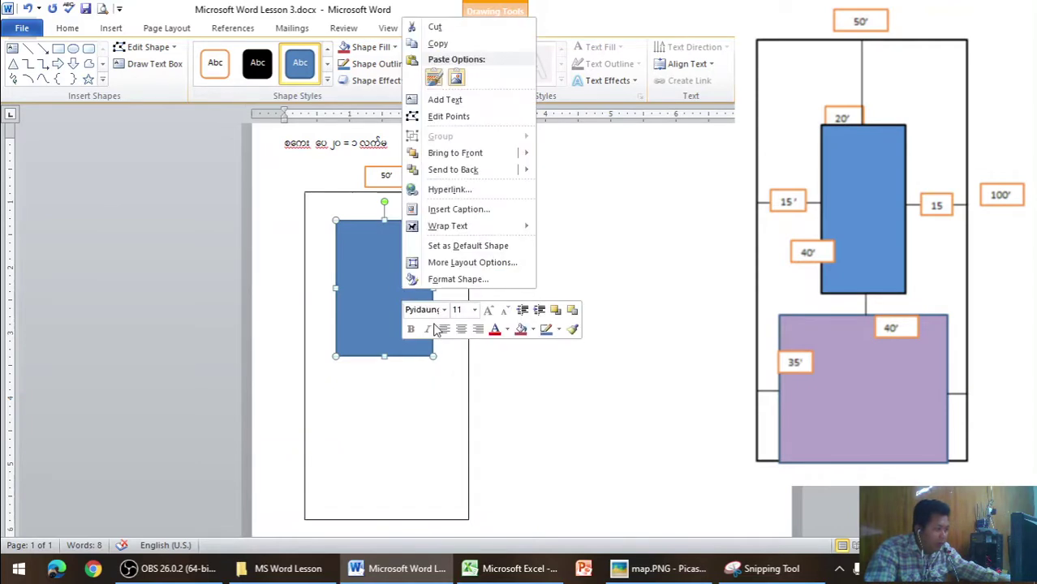
{"action": "left_click", "coordinate": [469, 261]}
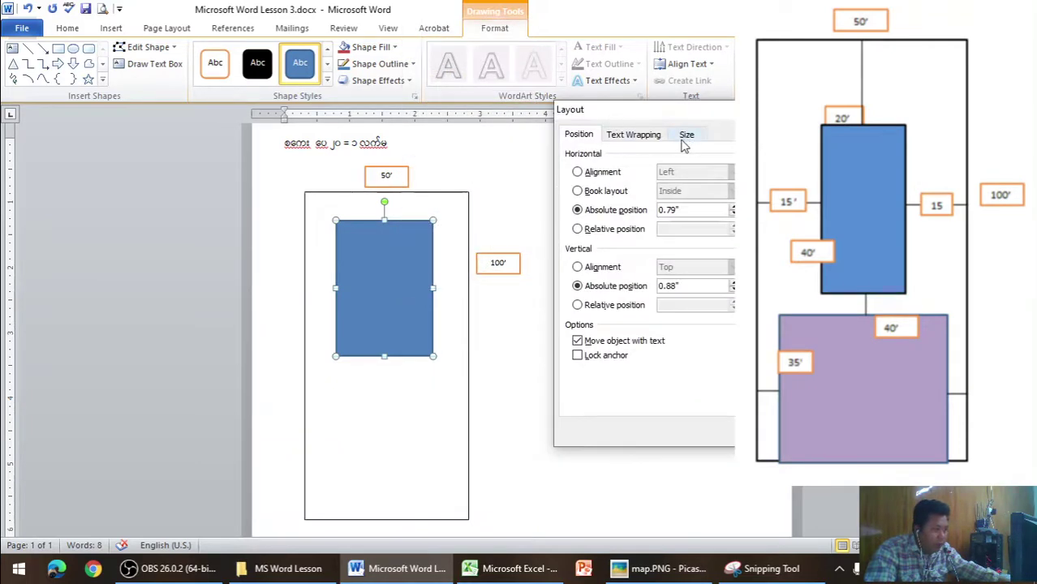
{"action": "left_click", "coordinate": [685, 135]}
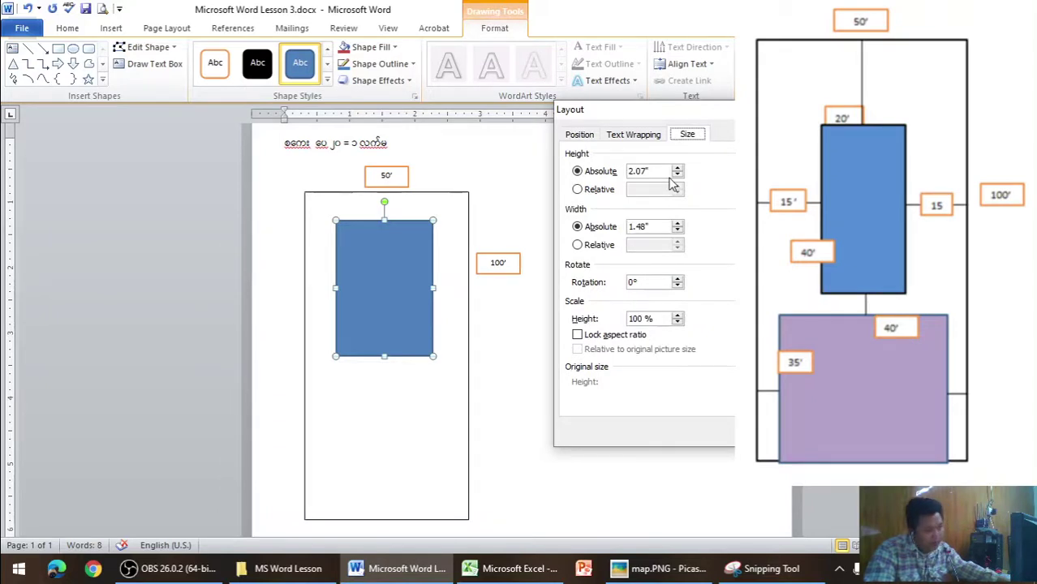
{"action": "double_click", "coordinate": [677, 177]}
{"action": "left_click_drag", "start_coordinate": [658, 175], "coordinate": [586, 174]}
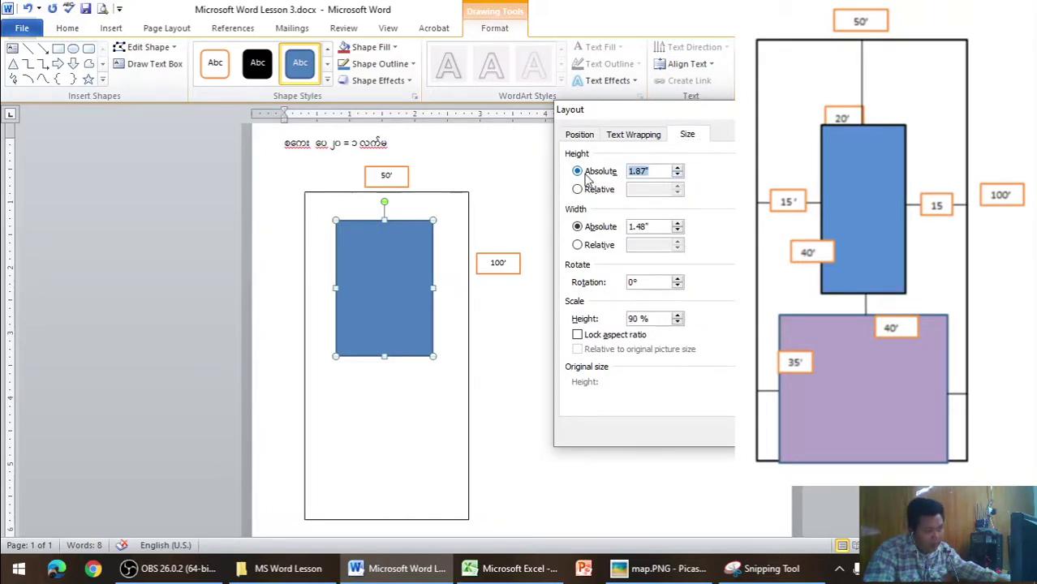
{"action": "type", "text": "2"}
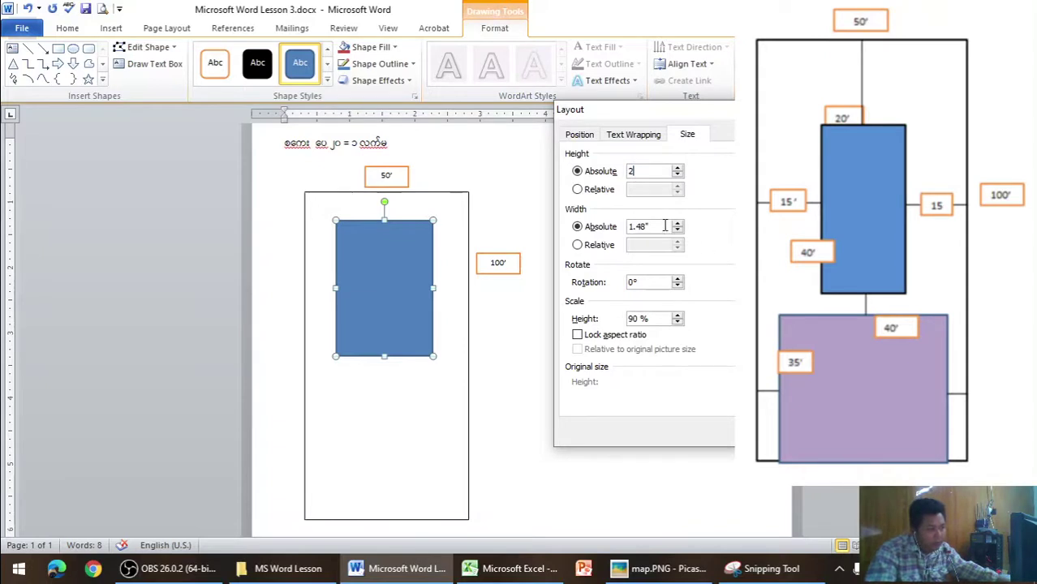
{"action": "left_click_drag", "start_coordinate": [664, 226], "coordinate": [621, 227]}
{"action": "type", "text": "1"}
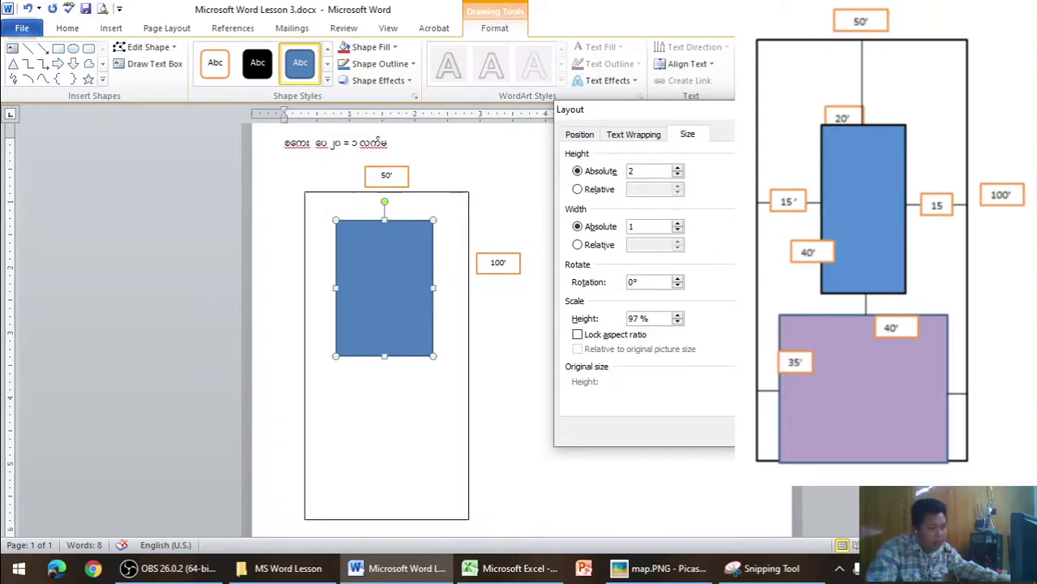
{"action": "key", "text": "Return"}
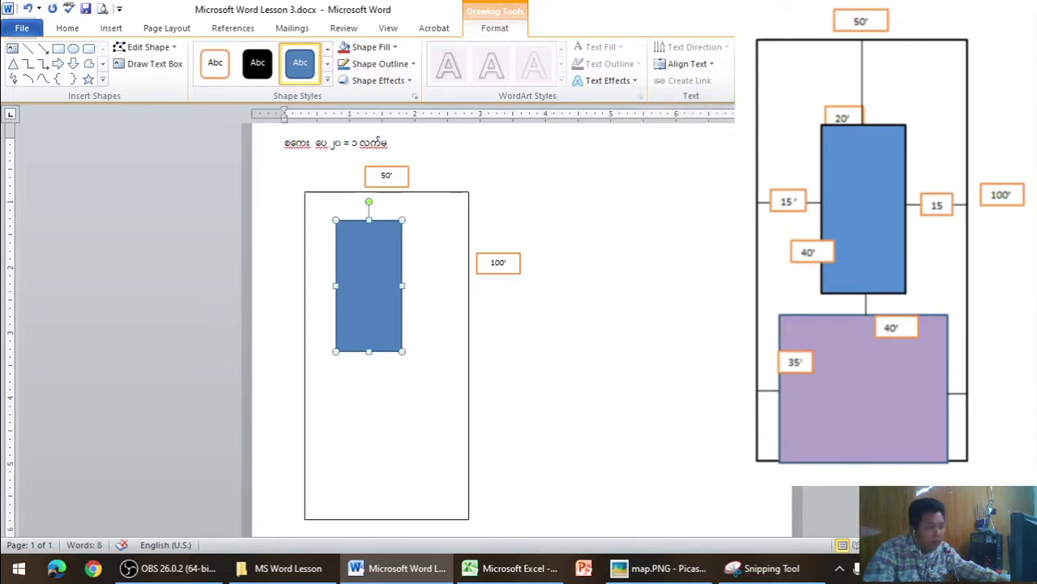
Change cell A1 to =35/20, giving 1.75, and switch back to Word
{"action": "left_click", "coordinate": [658, 569]}
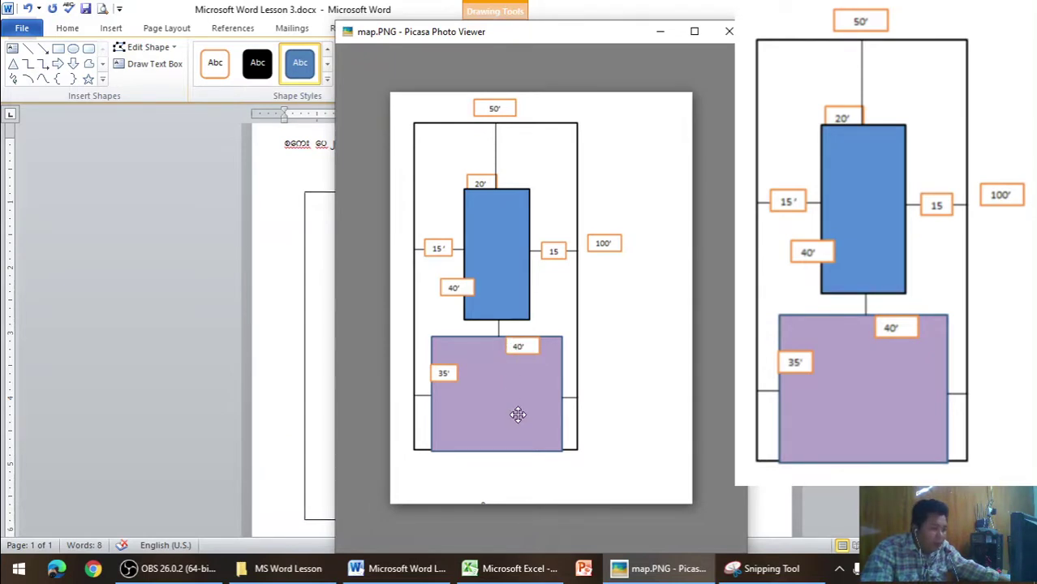
{"action": "left_click", "coordinate": [513, 568]}
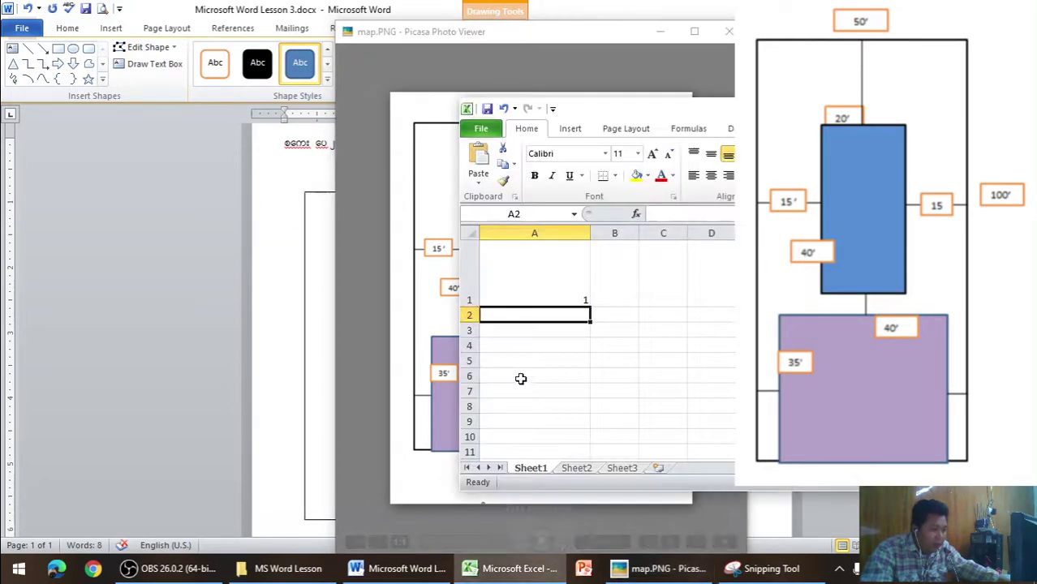
{"action": "left_click", "coordinate": [545, 293]}
{"action": "type", "text": "=20/20"}
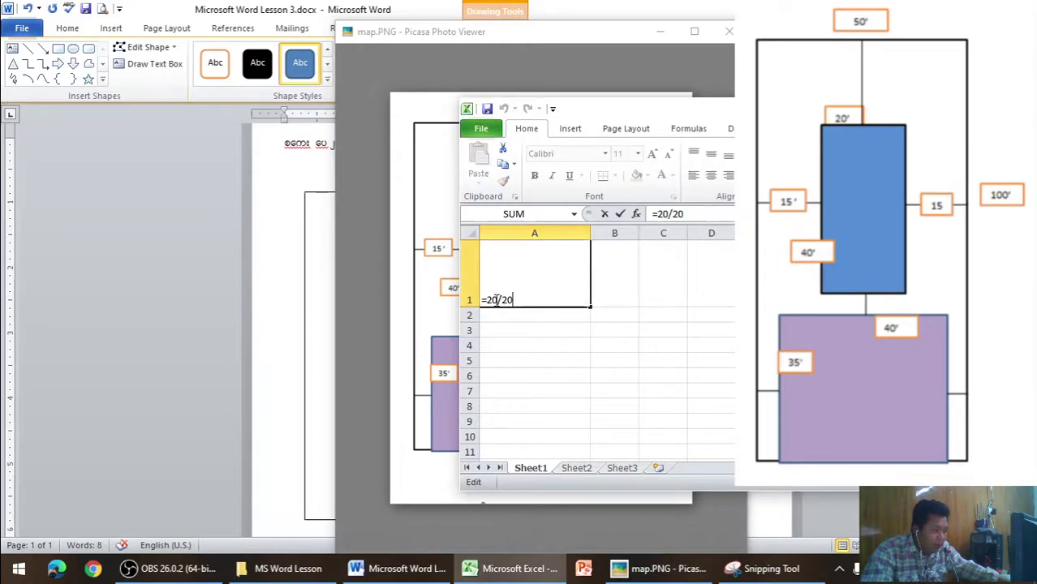
{"action": "left_click", "coordinate": [497, 300]}
{"action": "key", "text": "BackSpace"}
{"action": "key", "text": "BackSpace"}
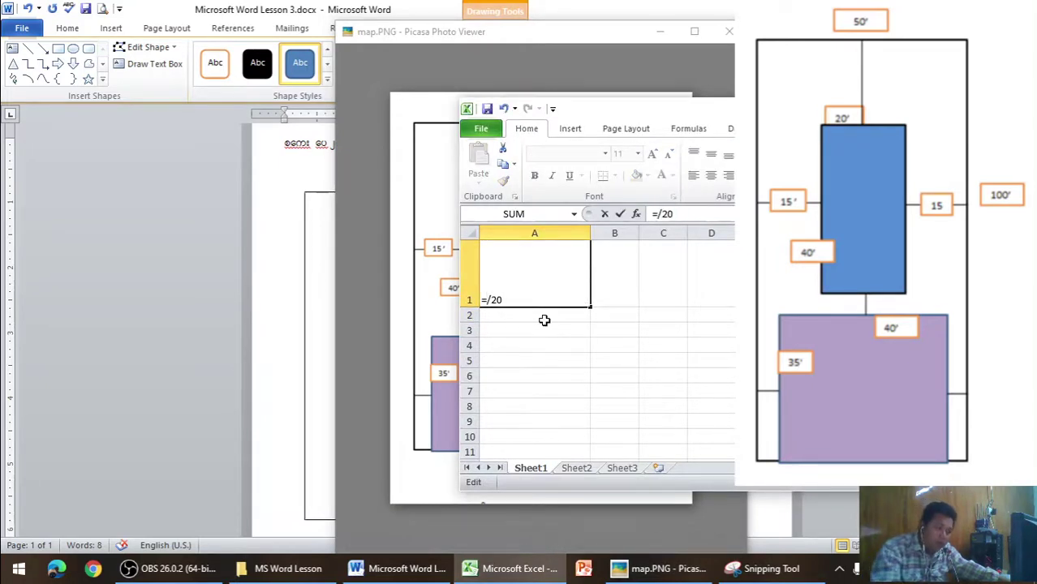
{"action": "type", "text": "35"}
{"action": "key", "text": "Return"}
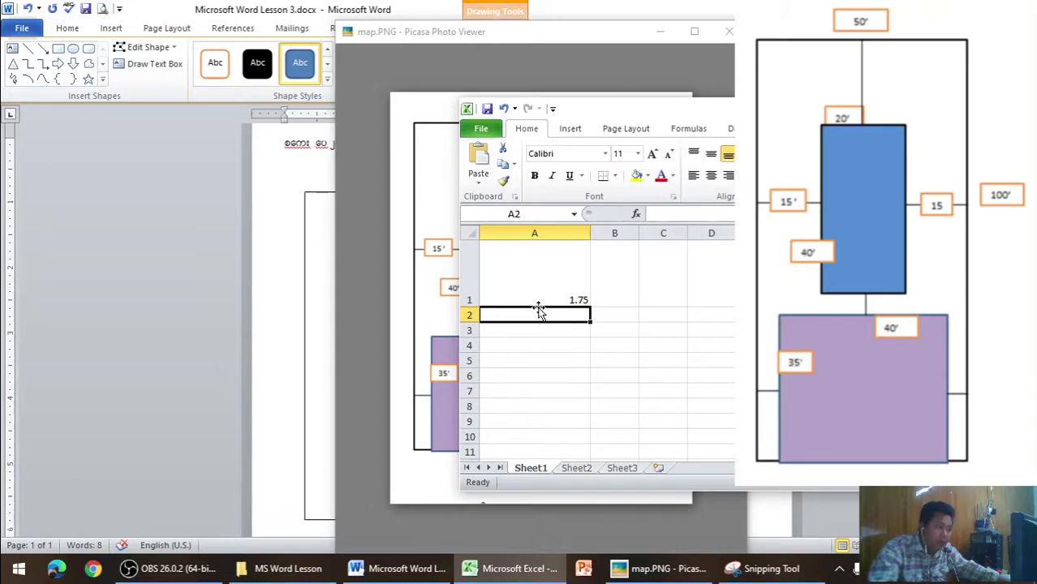
{"action": "left_click", "coordinate": [313, 296]}
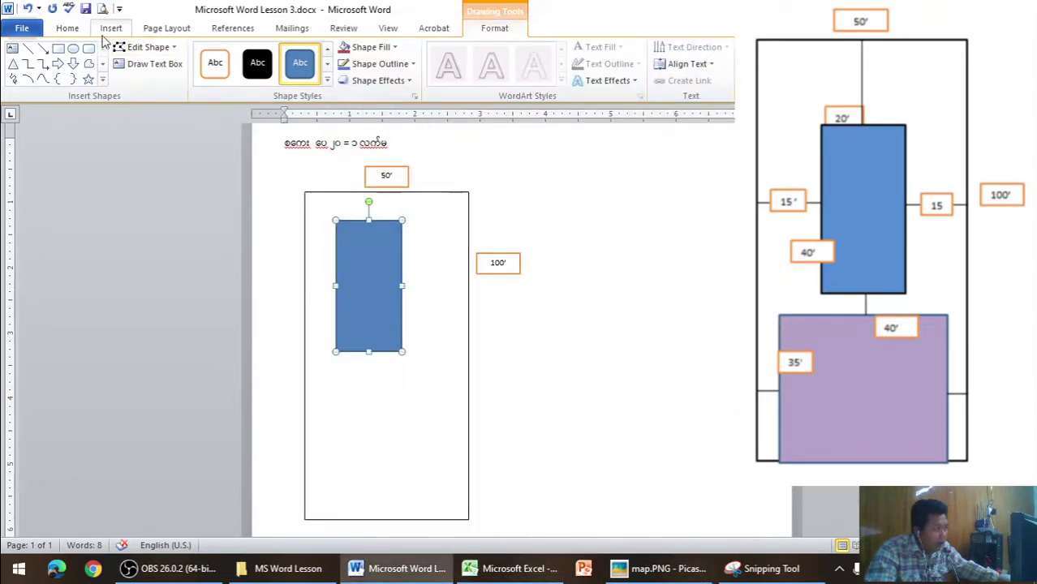
Draw a rectangle below the blue block inside the plot outline and give it the purple shape style
{"action": "left_click", "coordinate": [57, 48]}
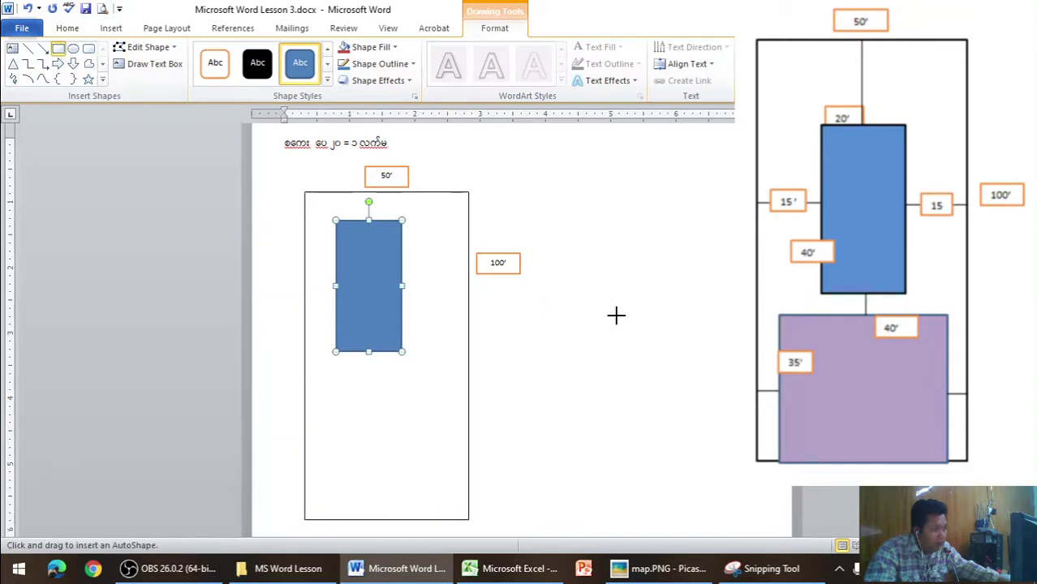
{"action": "left_click_drag", "start_coordinate": [344, 393], "coordinate": [446, 492]}
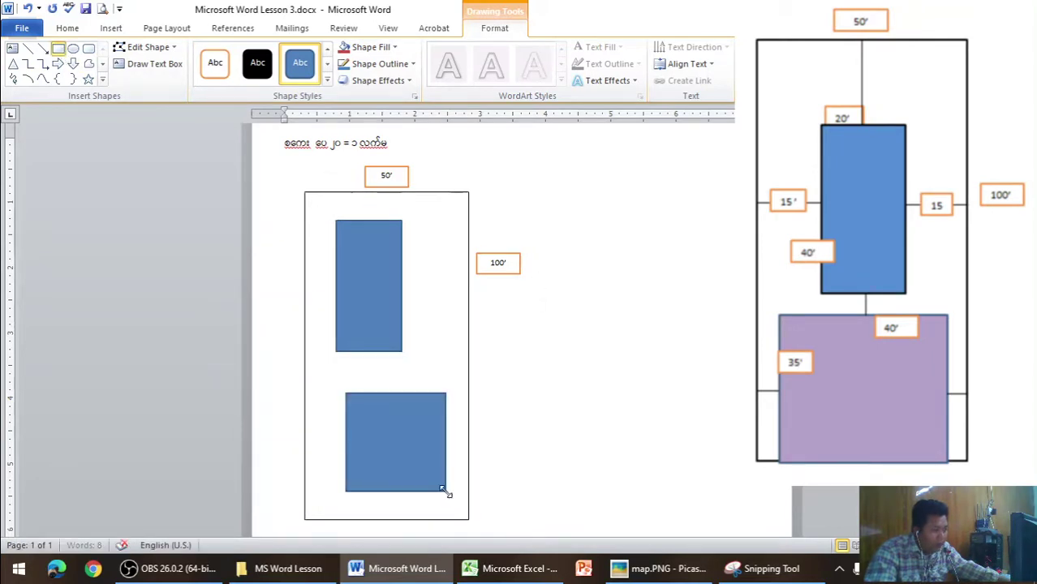
{"action": "left_click", "coordinate": [327, 64]}
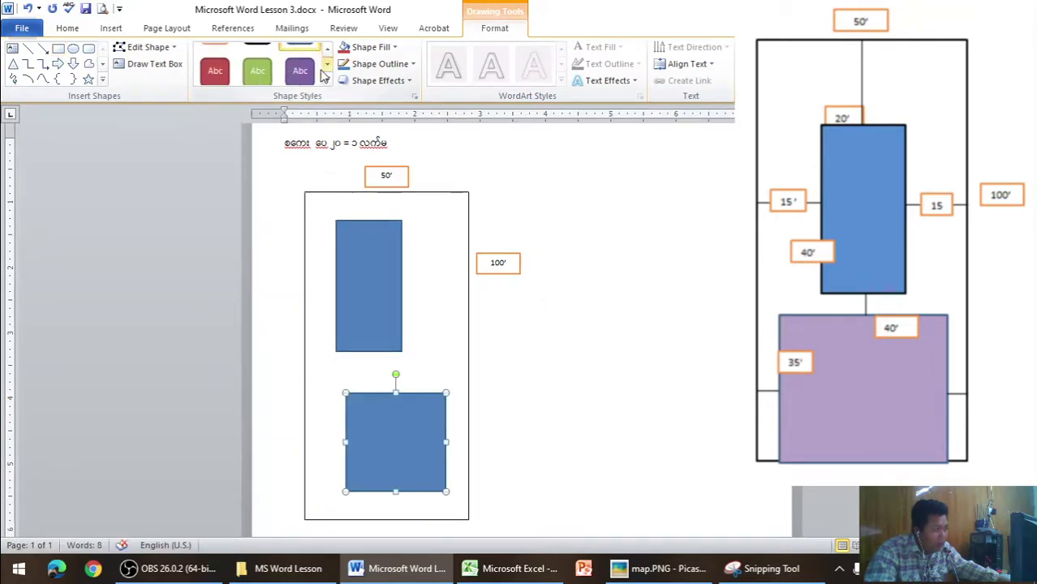
{"action": "left_click", "coordinate": [221, 67]}
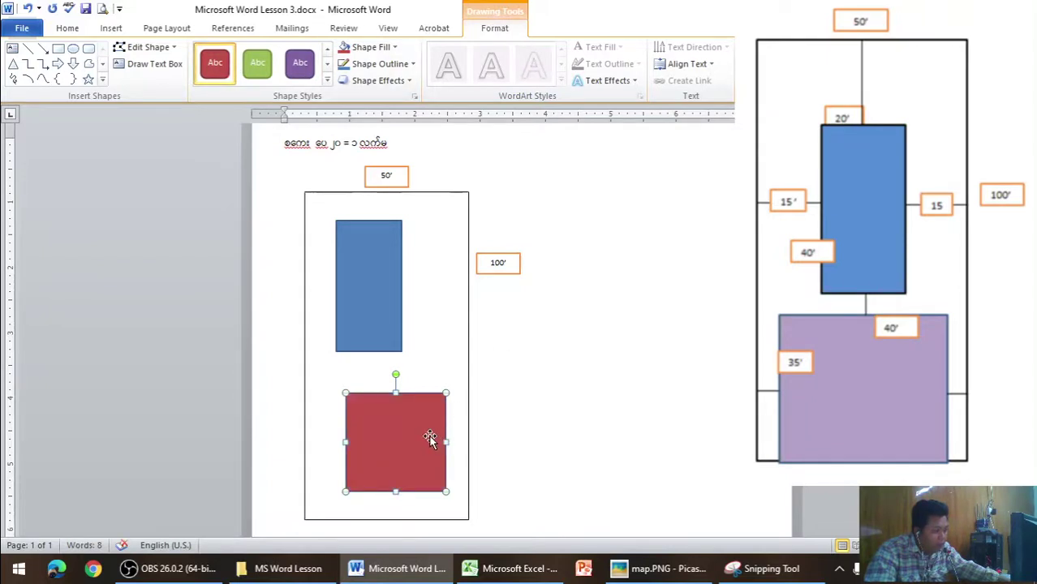
{"action": "left_click", "coordinate": [300, 64]}
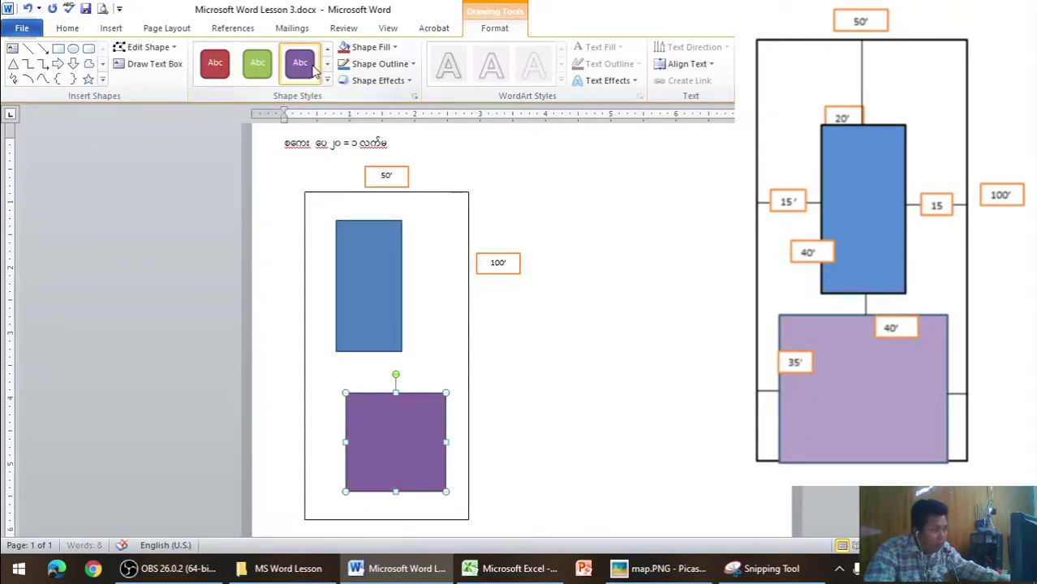
{"action": "right_click", "coordinate": [429, 420]}
Resize the purple rectangle to 1.75" wide and 2" tall in Layout size settings
{"action": "left_click", "coordinate": [503, 394]}
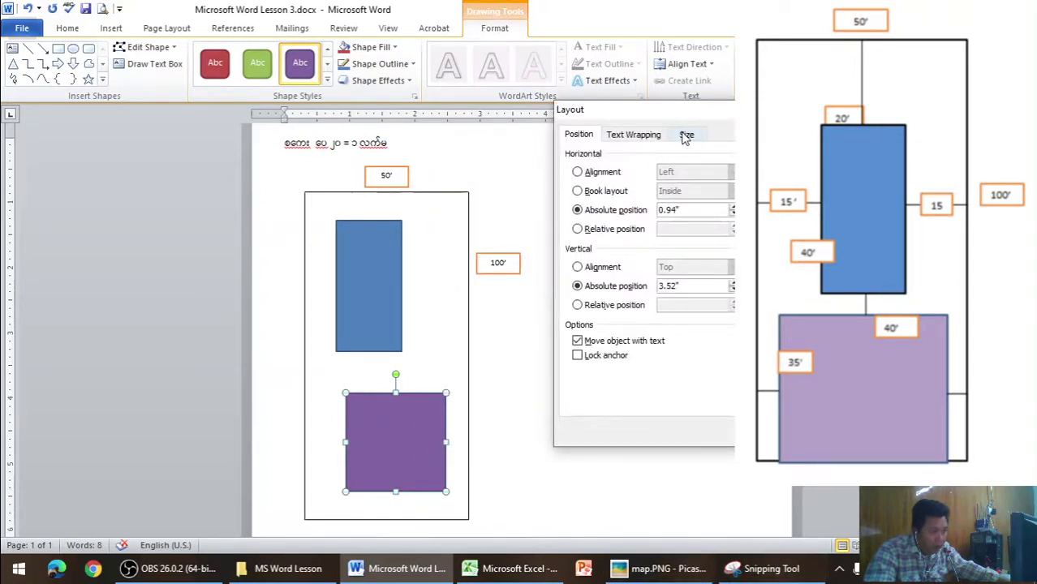
{"action": "left_click", "coordinate": [685, 136]}
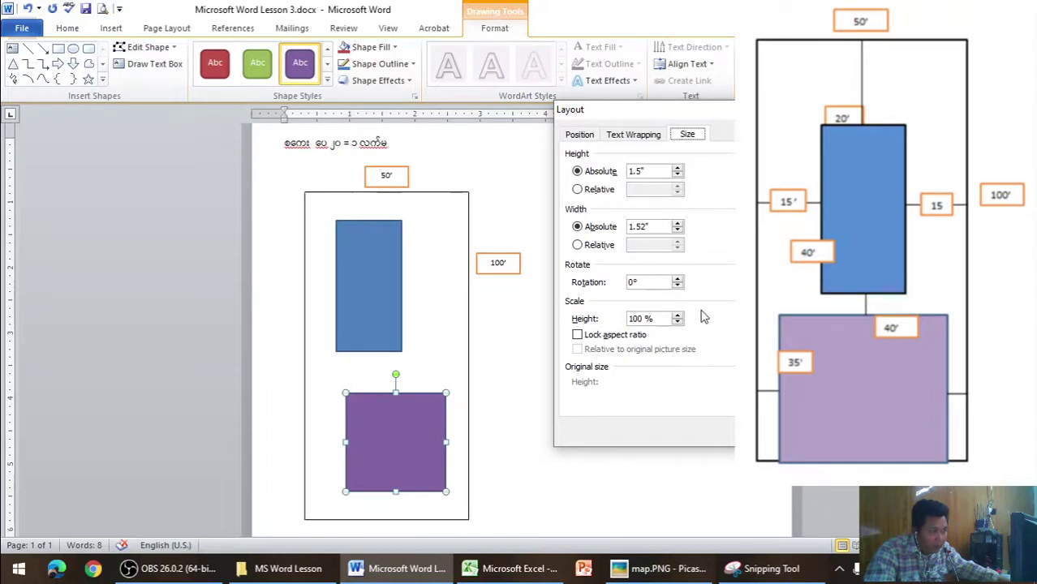
{"action": "left_click", "coordinate": [695, 571]}
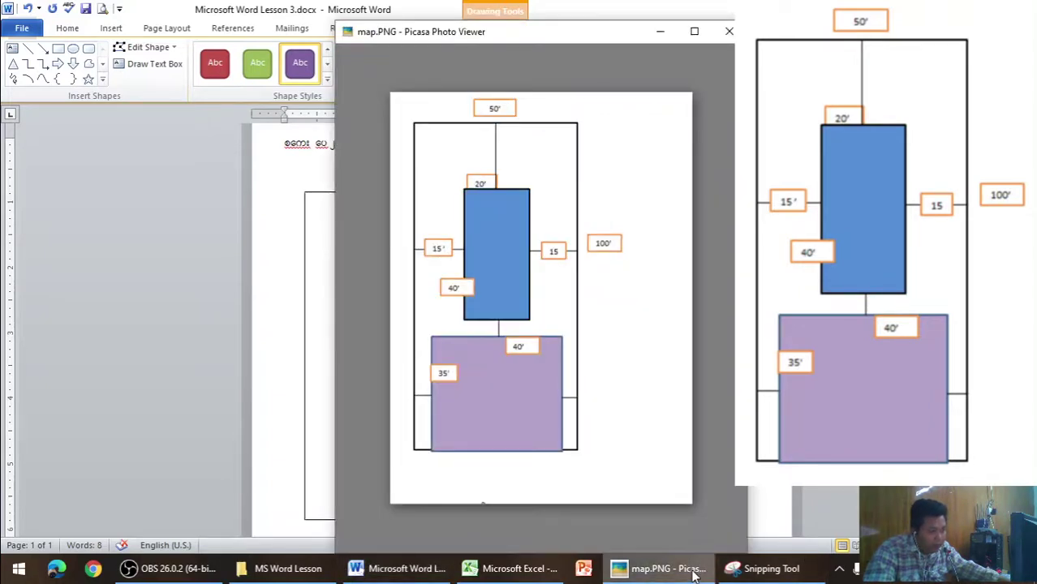
{"action": "left_click", "coordinate": [695, 571]}
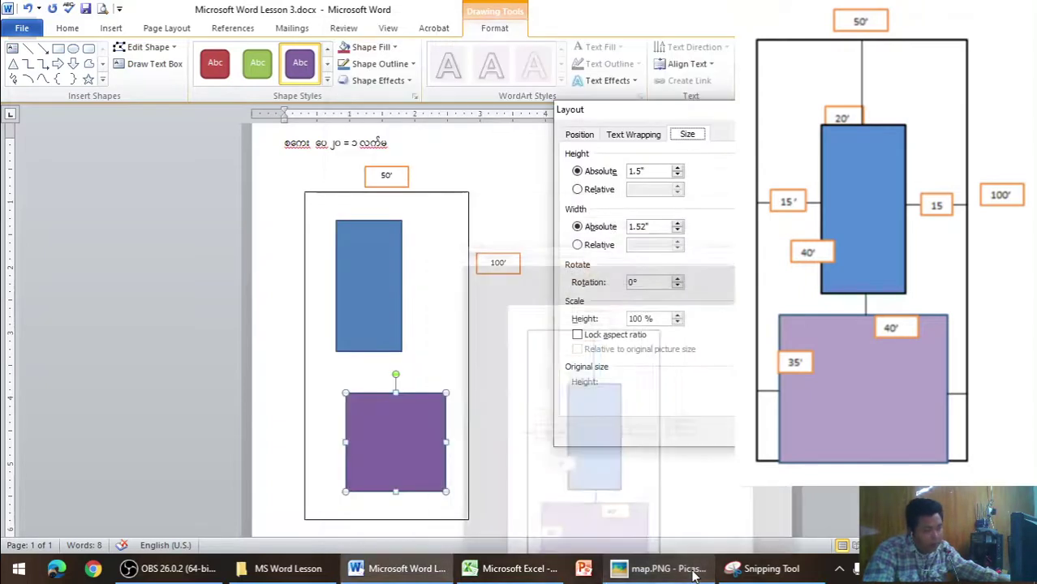
{"action": "double_click", "coordinate": [651, 228]}
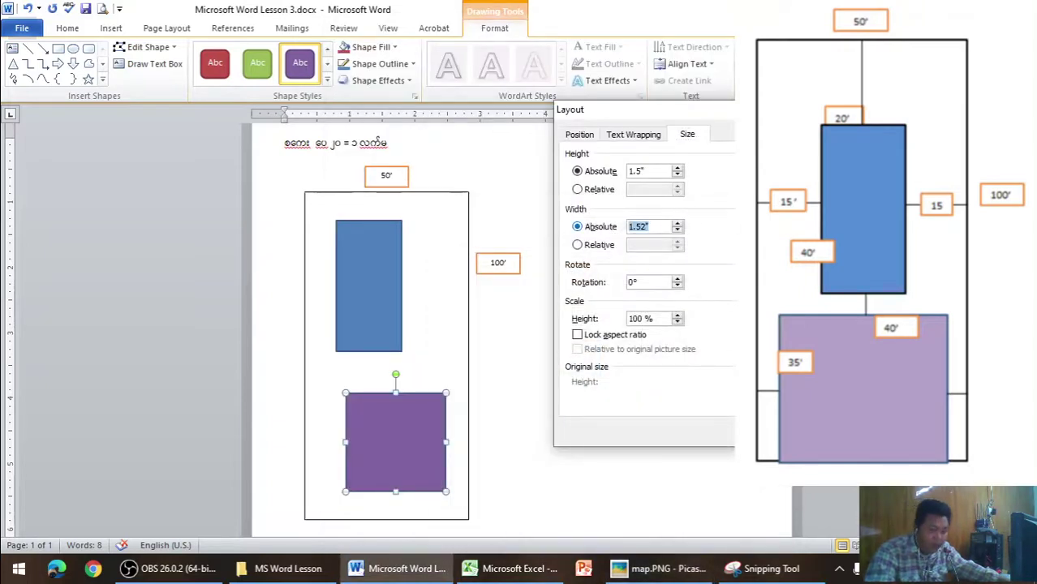
{"action": "type", "text": "1.75"}
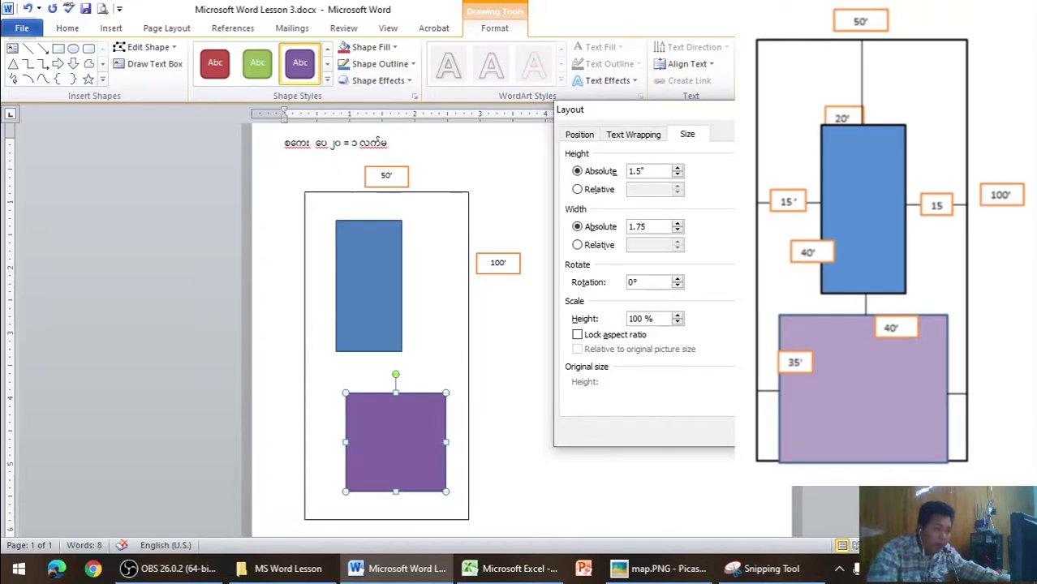
{"action": "left_click", "coordinate": [625, 571]}
{"action": "left_click", "coordinate": [623, 572]}
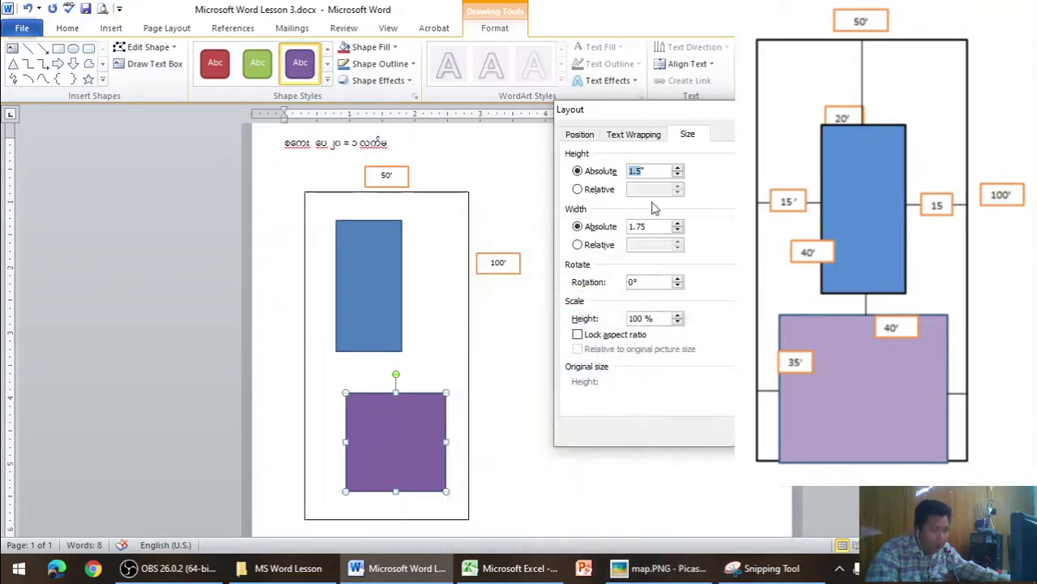
{"action": "type", "text": "2"}
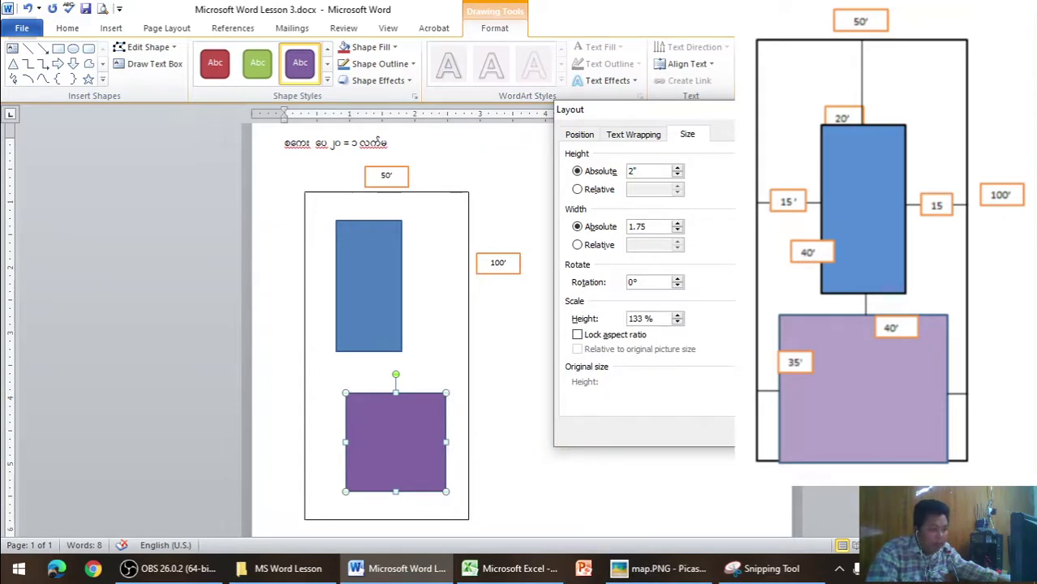
{"action": "key", "text": "Return"}
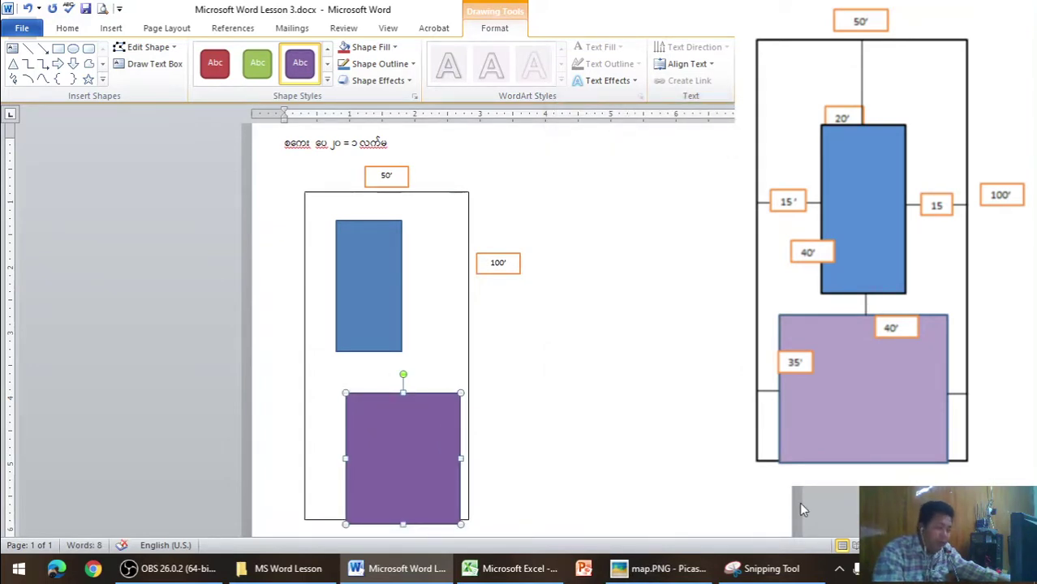
Nudge the purple rectangle with Ctrl+arrow keys to sit at the bottom of the outline
{"action": "key", "text": "ctrl+Up"}
{"action": "key", "text": "ctrl+Up"}
{"action": "key", "text": "ctrl+Up"}
{"action": "key", "text": "ctrl+Up"}
{"action": "key", "text": "ctrl+Up"}
{"action": "key", "text": "ctrl+Up"}
{"action": "key", "text": "ctrl+Left"}
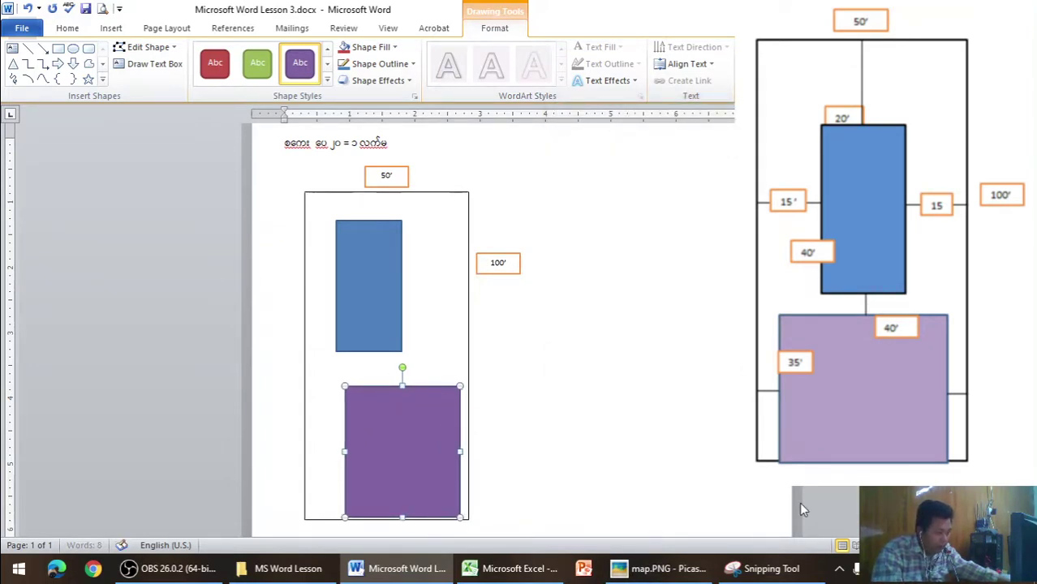
{"action": "key", "text": "ctrl+Left"}
{"action": "key", "text": "ctrl+Left"}
{"action": "key", "text": "ctrl+Left"}
{"action": "key", "text": "ctrl+Left"}
{"action": "key", "text": "ctrl+Down"}
{"action": "key", "text": "ctrl+Down"}
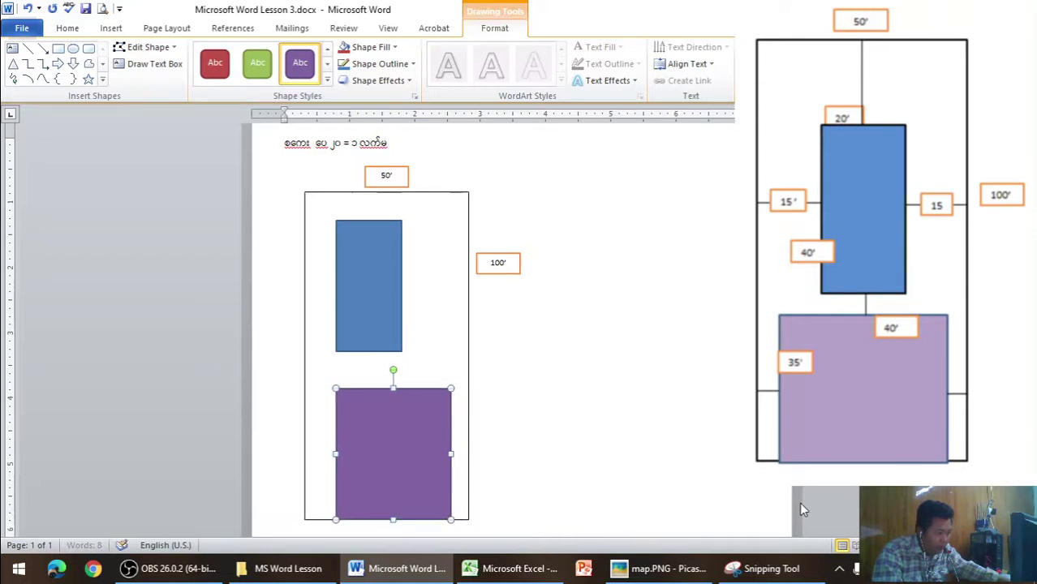
{"action": "key", "text": "ctrl+Left"}
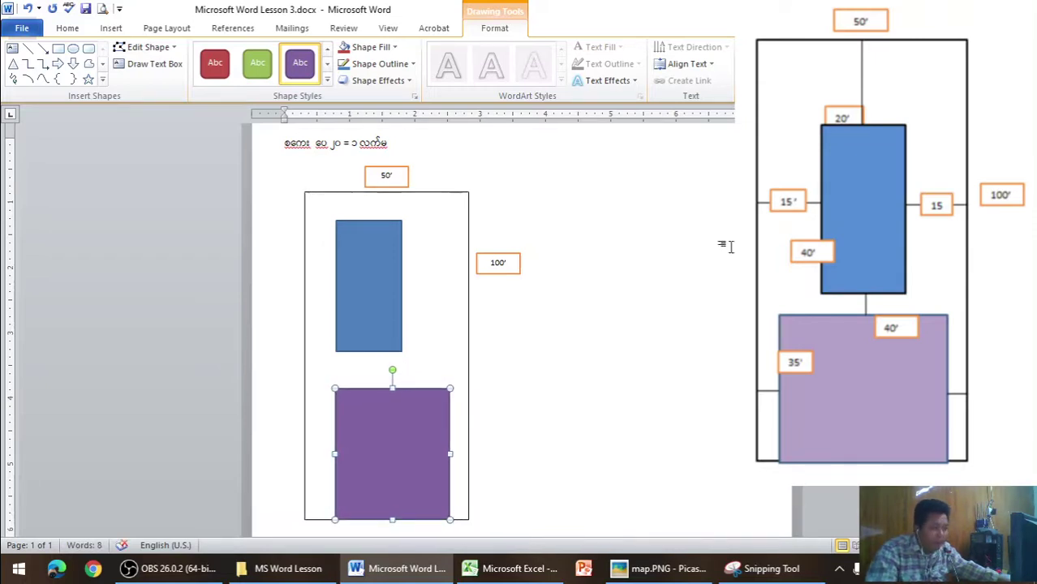
{"action": "left_click", "coordinate": [639, 247]}
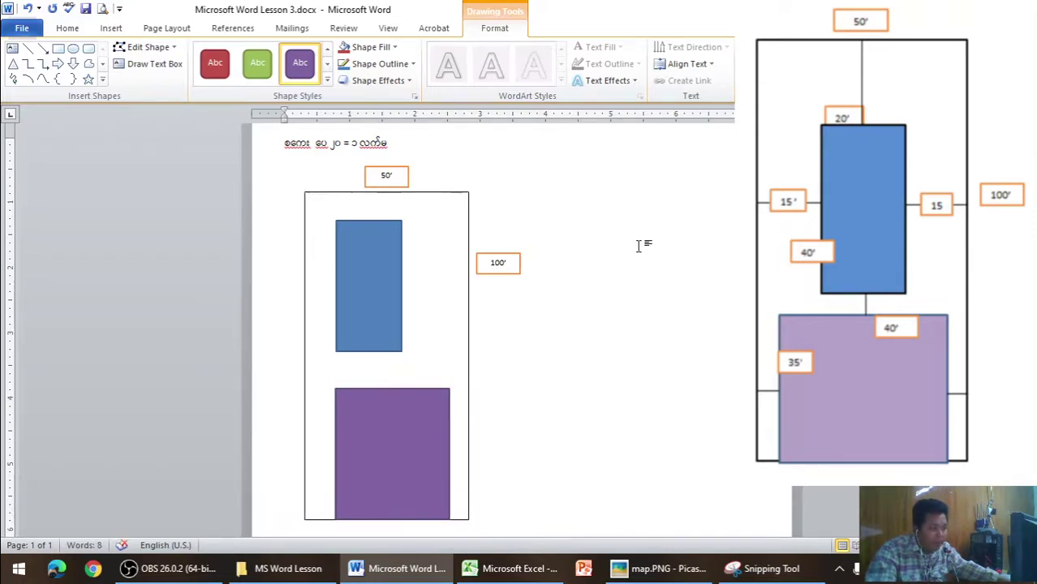
In Excel, change cell A1's formula to =15/20 so it shows 0.75, then return to Word
{"action": "left_click", "coordinate": [649, 570]}
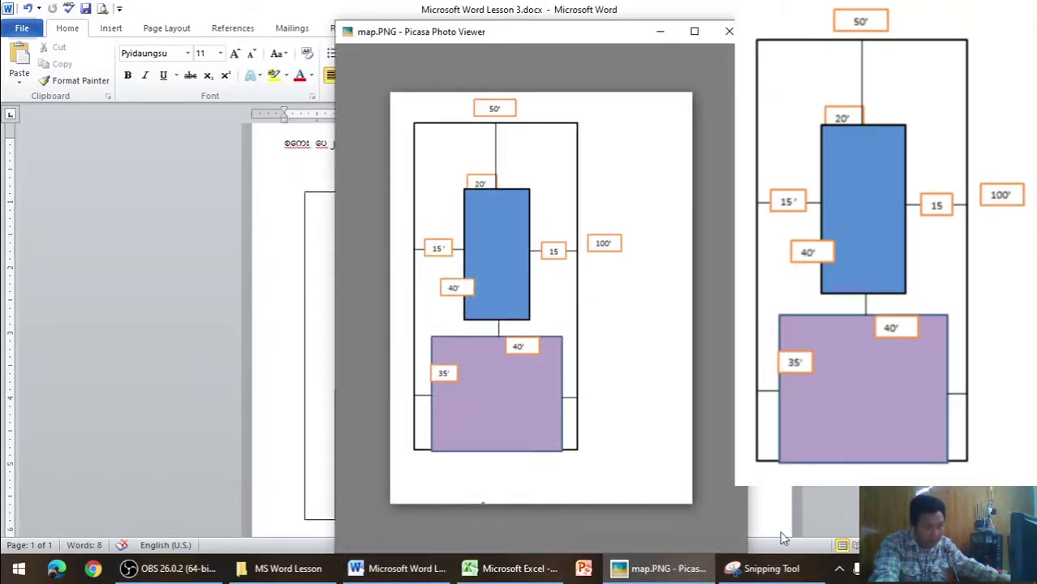
{"action": "left_click", "coordinate": [513, 569]}
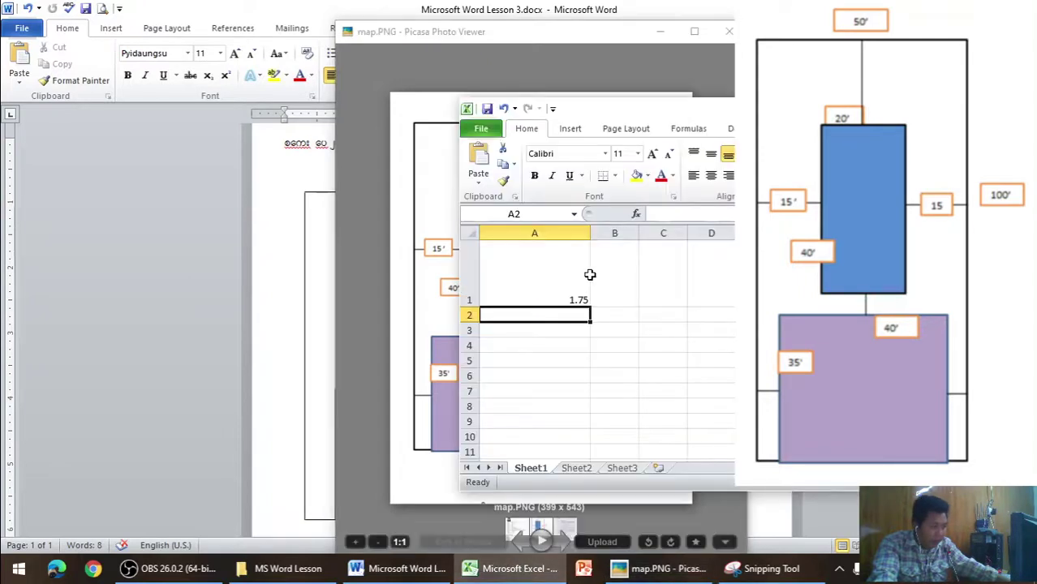
{"action": "left_click", "coordinate": [517, 301]}
{"action": "double_click", "coordinate": [517, 303]}
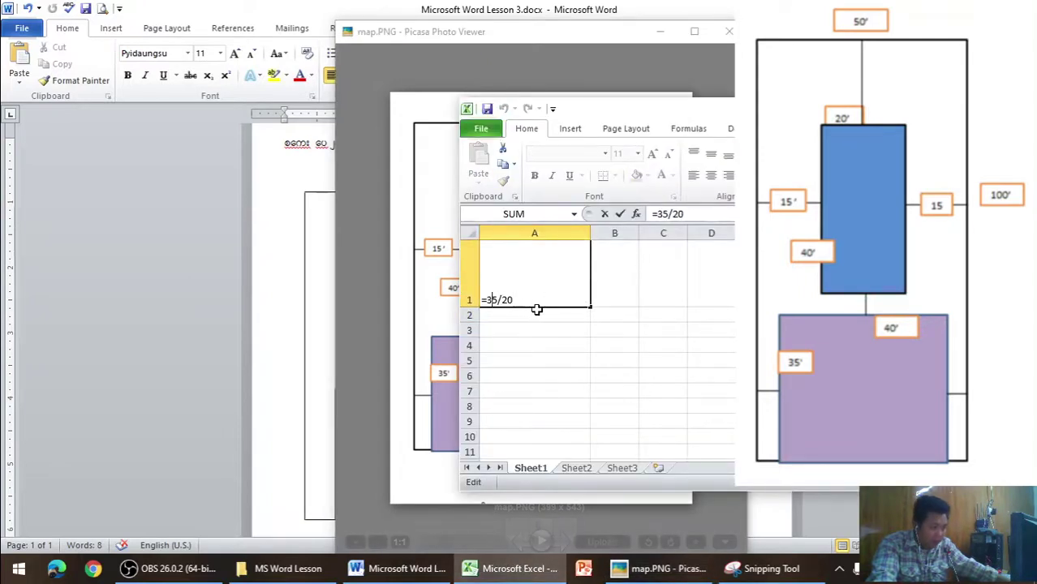
{"action": "key", "text": "BackSpace"}
{"action": "key", "text": "BackSpace"}
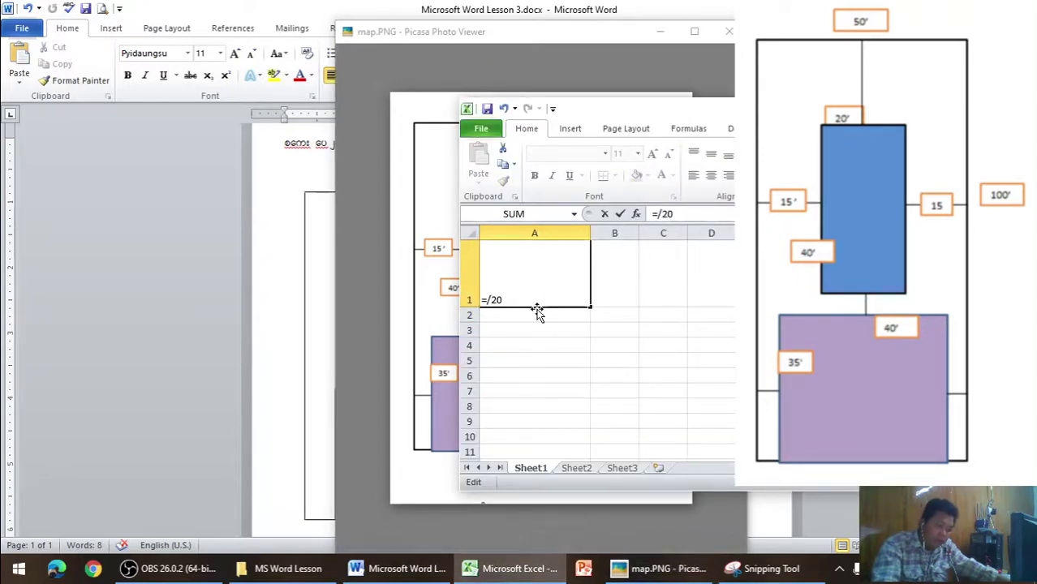
{"action": "type", "text": "15"}
{"action": "key", "text": "Return"}
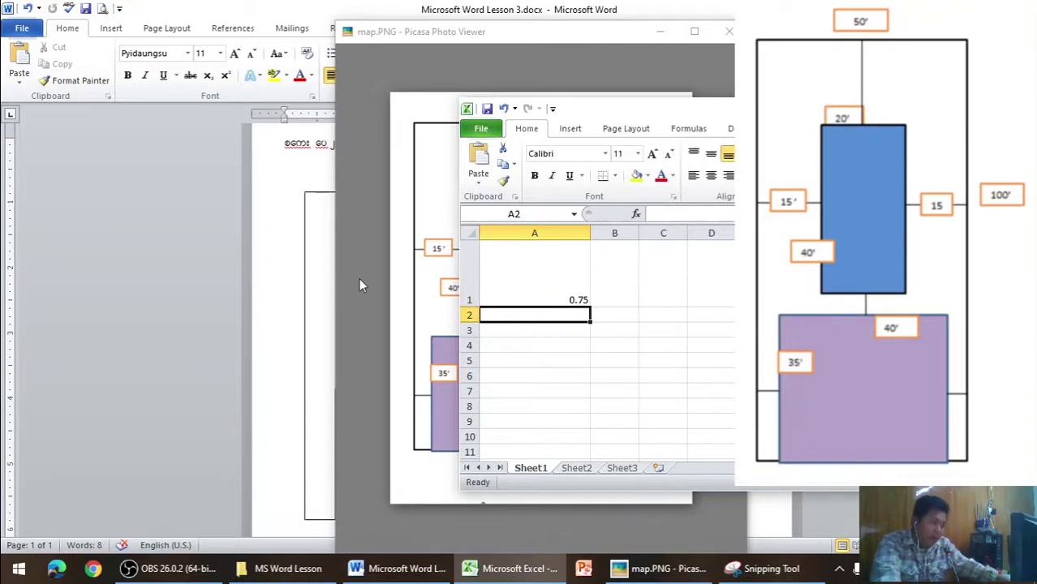
{"action": "left_click", "coordinate": [328, 266]}
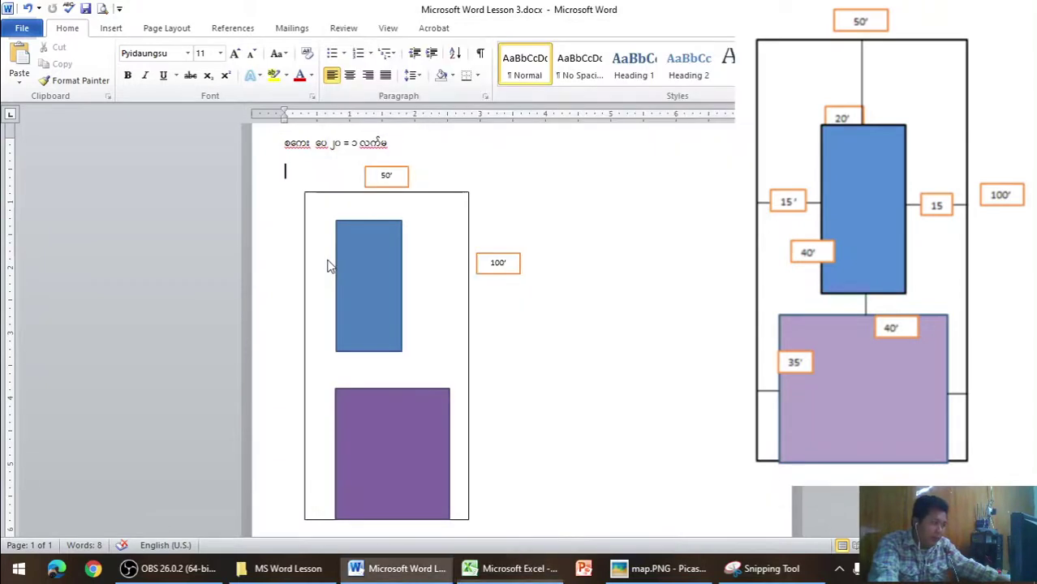
Draw a short horizontal straight line to the right of the plot outline
{"action": "left_click", "coordinate": [118, 34]}
{"action": "left_click", "coordinate": [224, 69]}
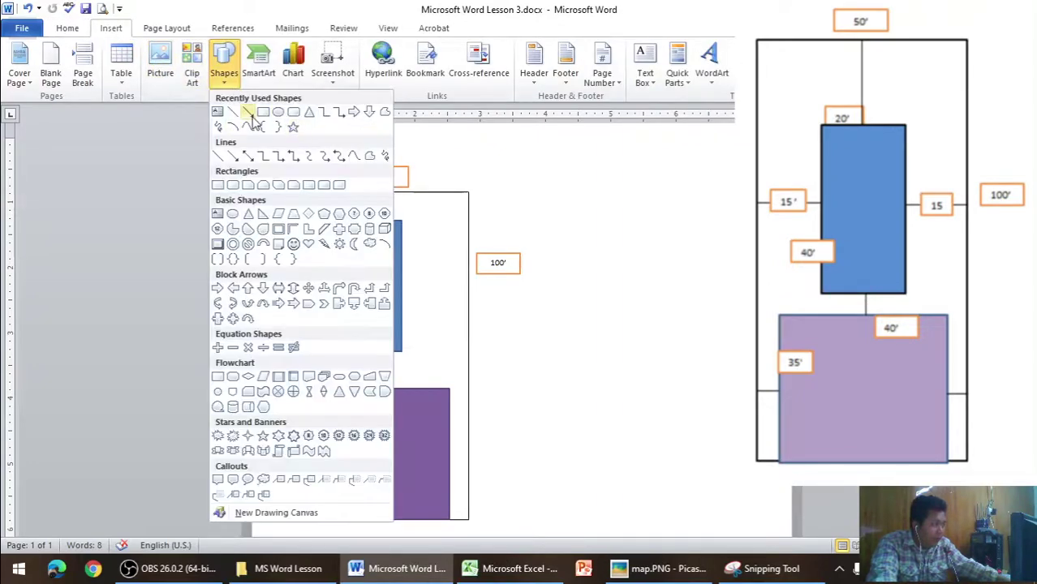
{"action": "left_click", "coordinate": [248, 113]}
{"action": "left_click_drag", "start_coordinate": [614, 274], "coordinate": [664, 274]}
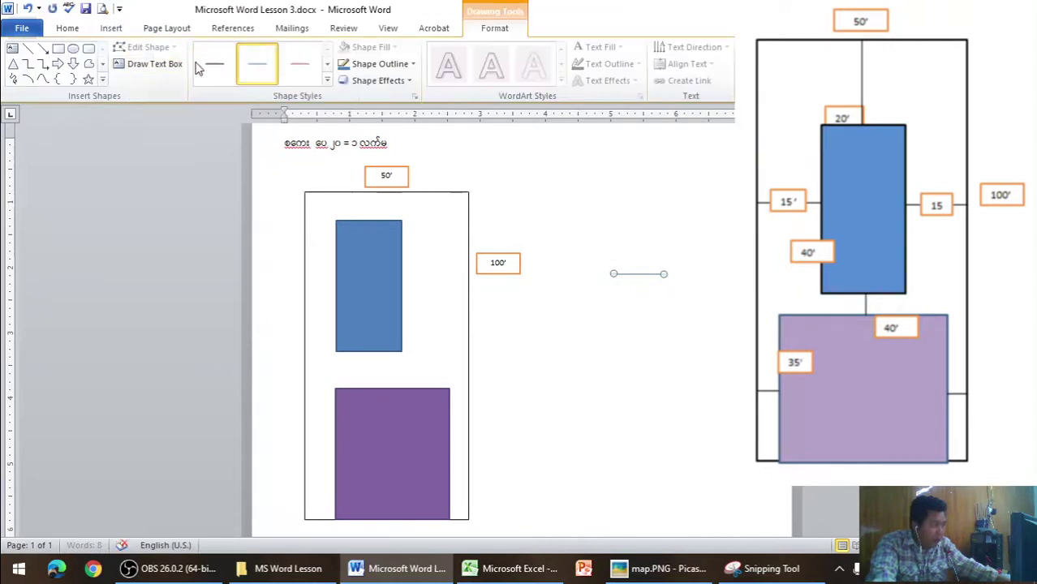
Set the new line's absolute width to 0.75" in Layout size settings
{"action": "right_click", "coordinate": [638, 276]}
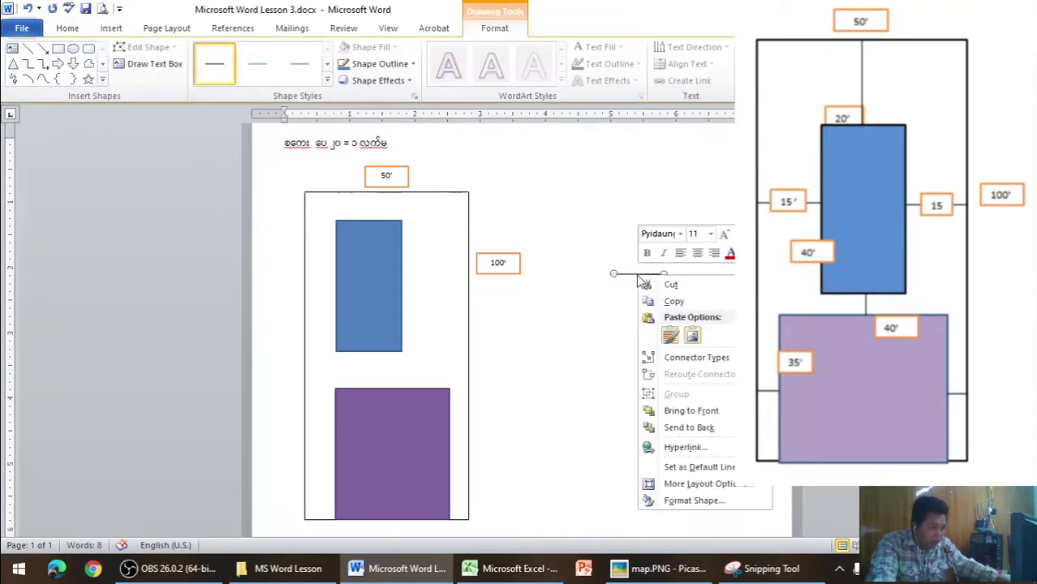
{"action": "left_click", "coordinate": [698, 484]}
{"action": "left_click", "coordinate": [688, 136]}
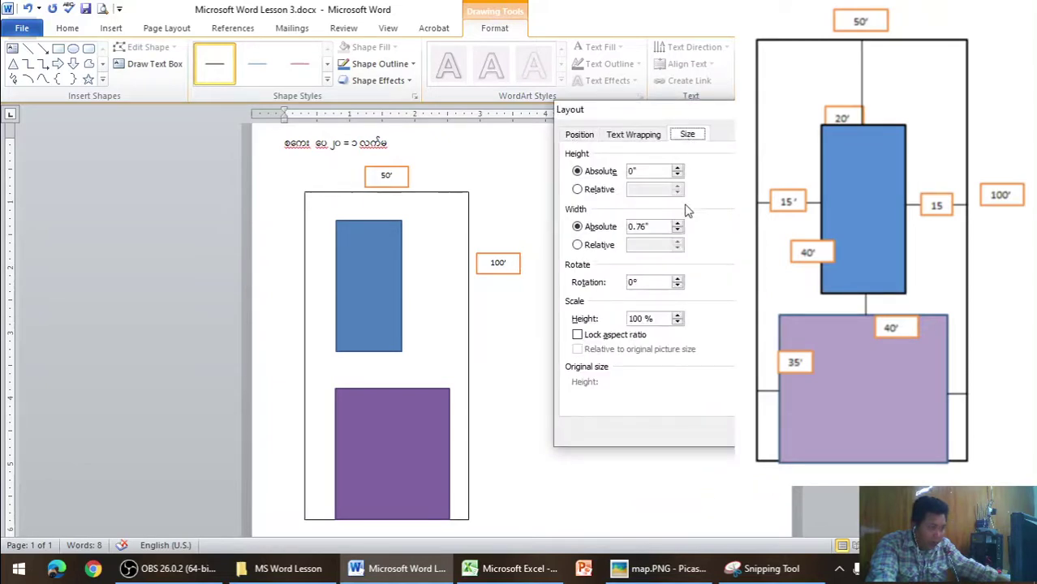
{"action": "double_click", "coordinate": [663, 226]}
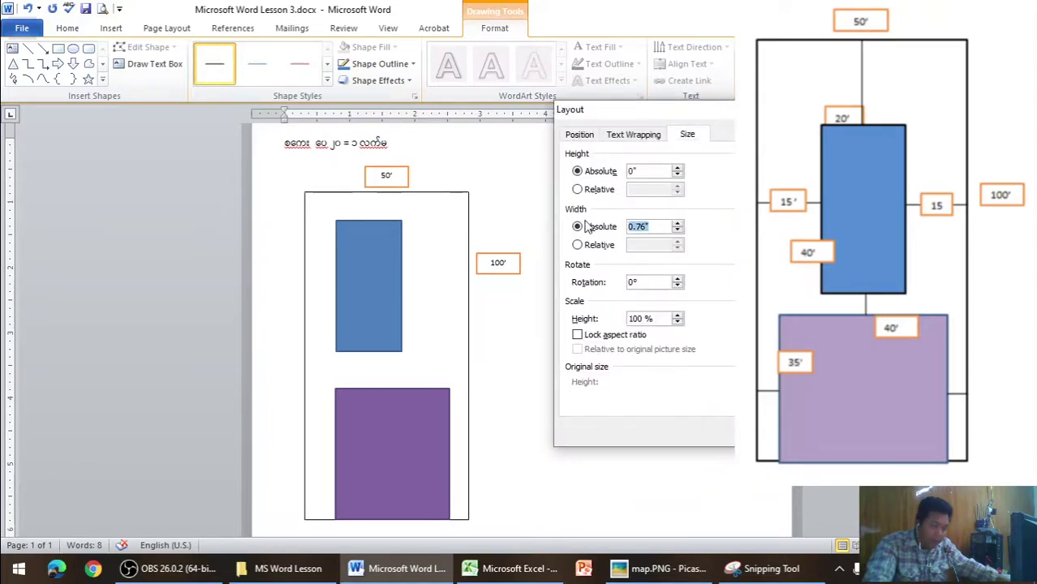
{"action": "type", "text": "0."}
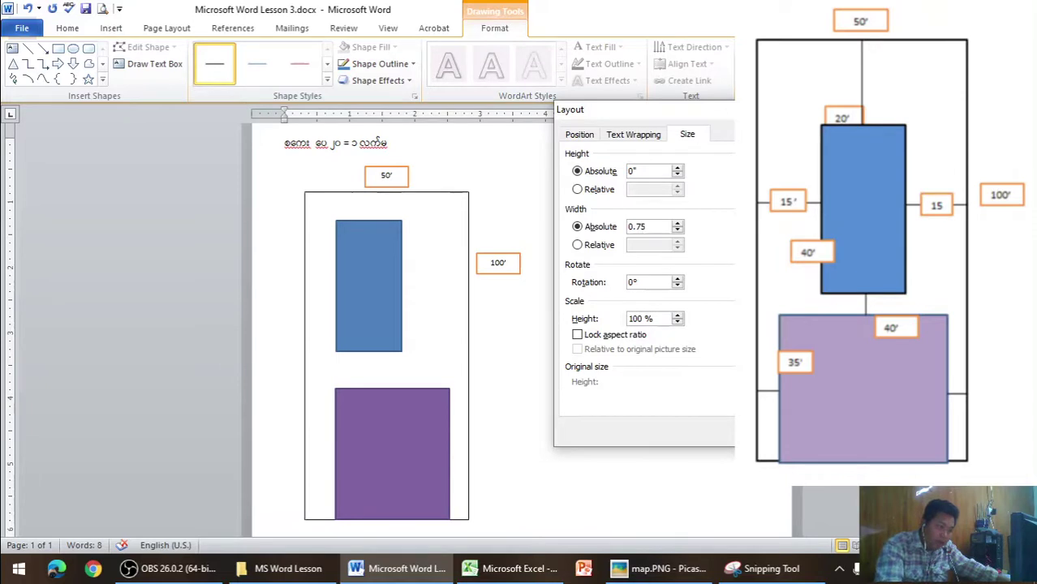
{"action": "key", "text": "Return"}
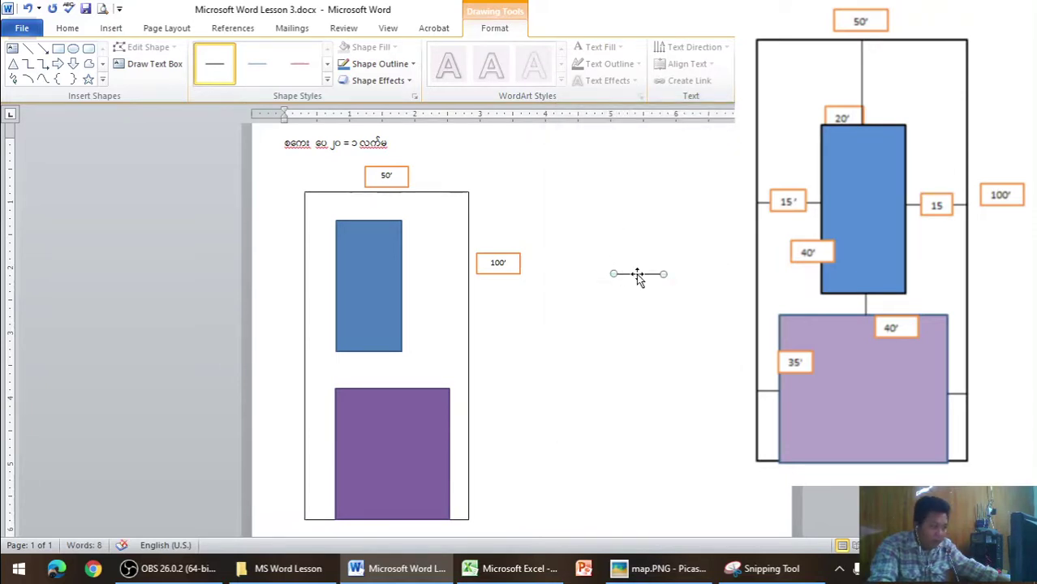
Nudge the 0.75" line left into the outer frame, level with the 100' label
{"action": "key", "text": "Left"}
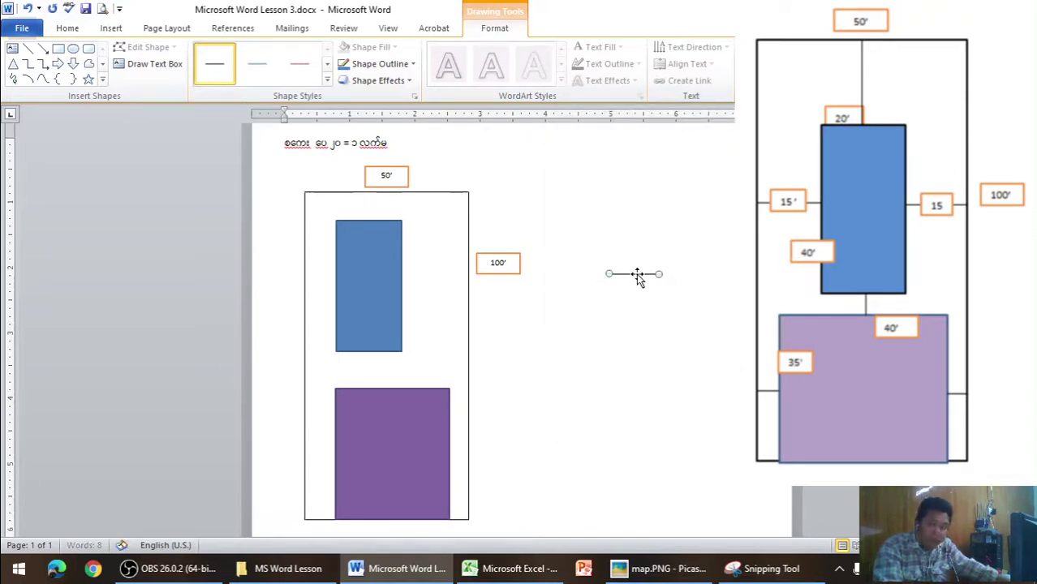
{"action": "key", "text": "Left"}
{"action": "key", "text": "Left"}
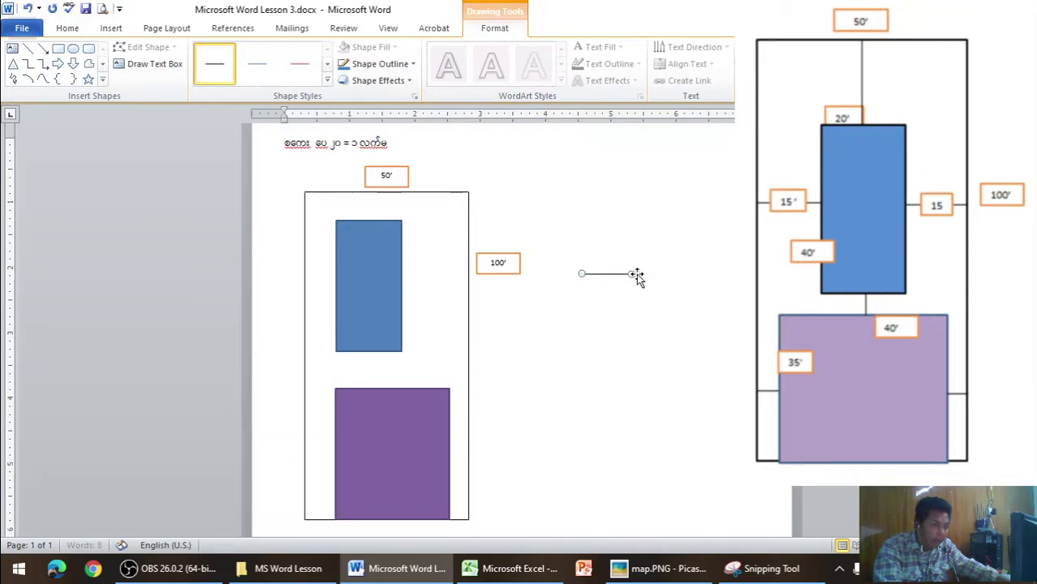
{"action": "key", "text": "Left"}
{"action": "key", "text": "Left"}
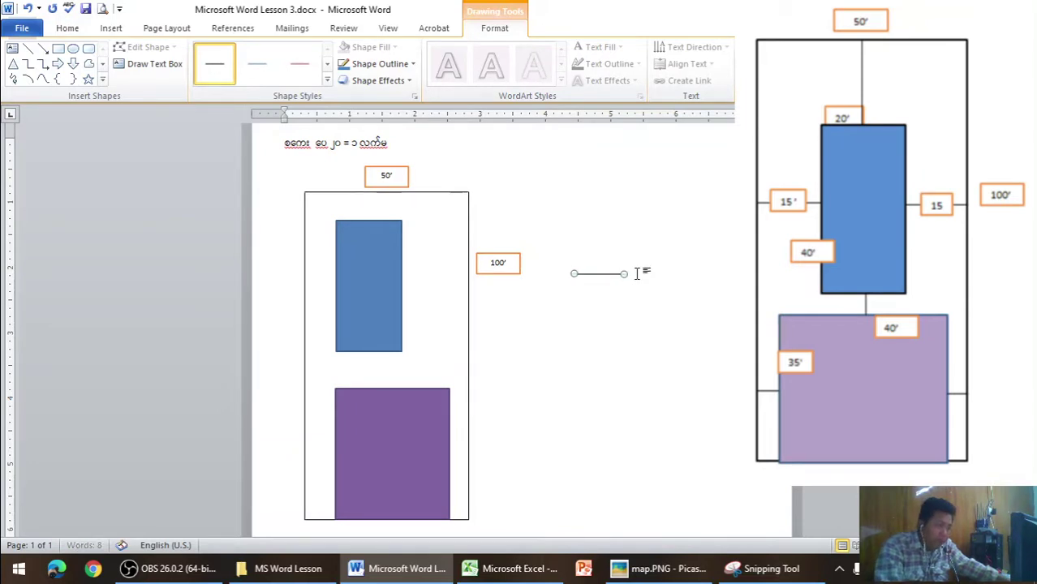
{"action": "key", "text": "Left"}
{"action": "key", "text": "Left"}
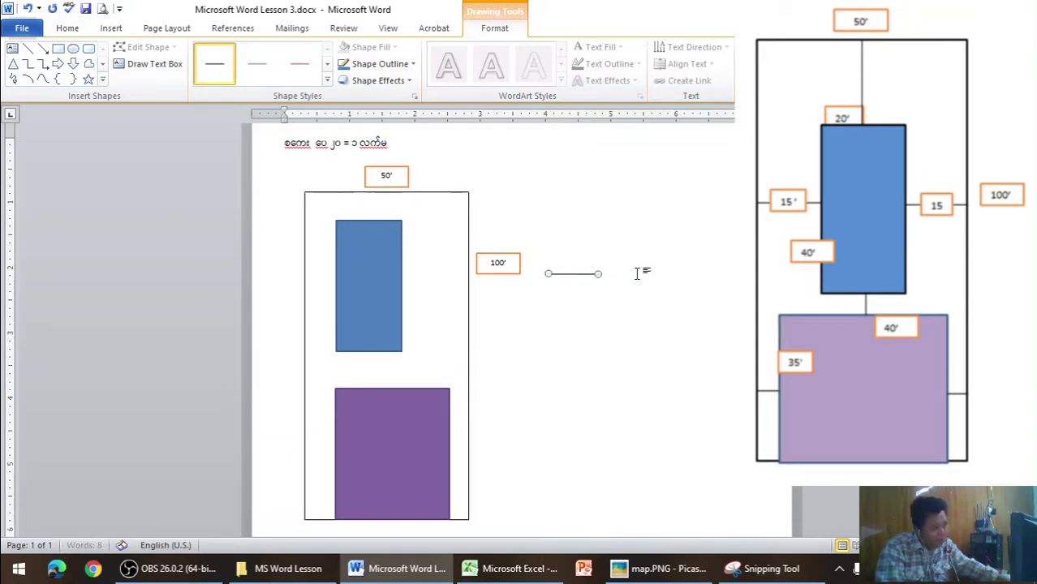
{"action": "key", "text": "Left"}
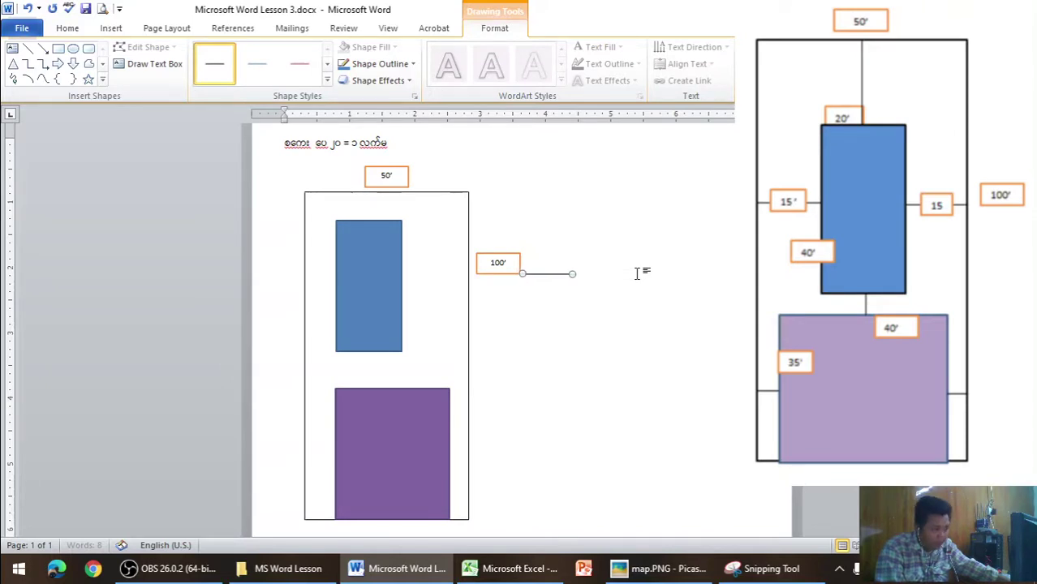
{"action": "key", "text": "Left"}
{"action": "key", "text": "Left"}
{"action": "key", "text": "Left"}
{"action": "key", "text": "Left"}
{"action": "key", "text": "Left"}
{"action": "key", "text": "Left"}
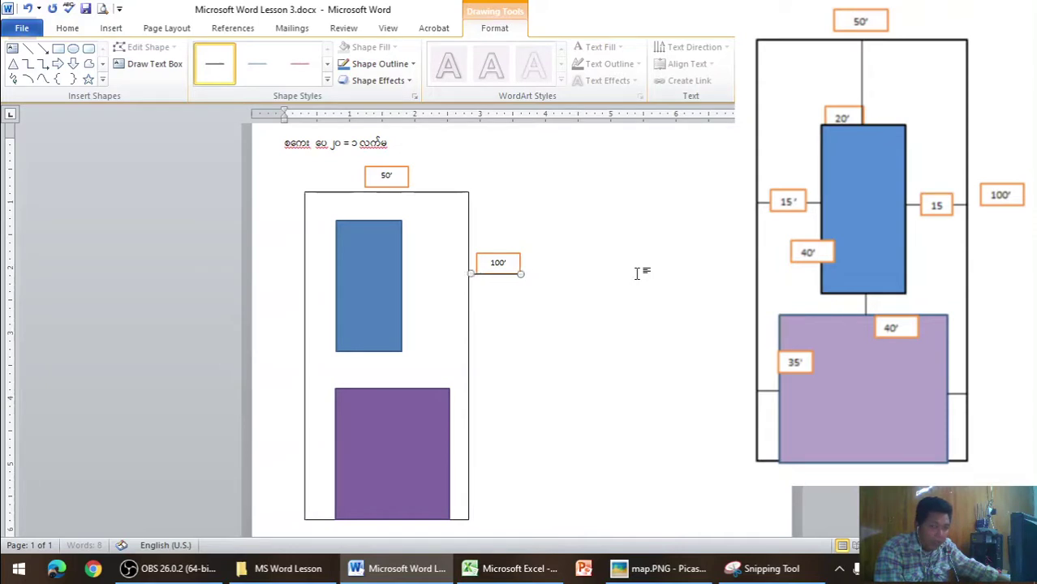
{"action": "key", "text": "Left"}
{"action": "key", "text": "Left"}
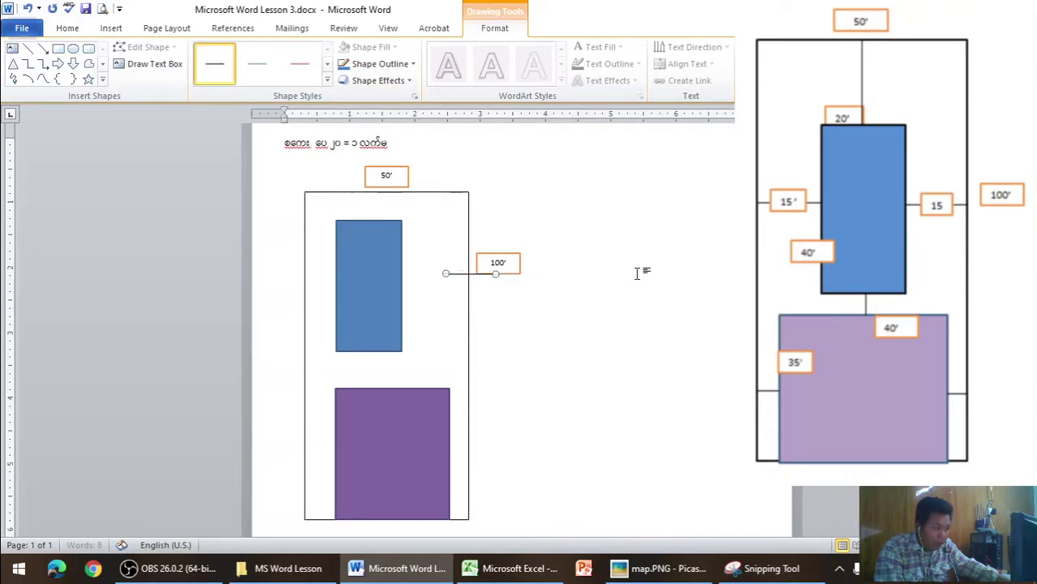
{"action": "key", "text": "Left"}
{"action": "key", "text": "Left"}
{"action": "left_click", "coordinate": [638, 273]}
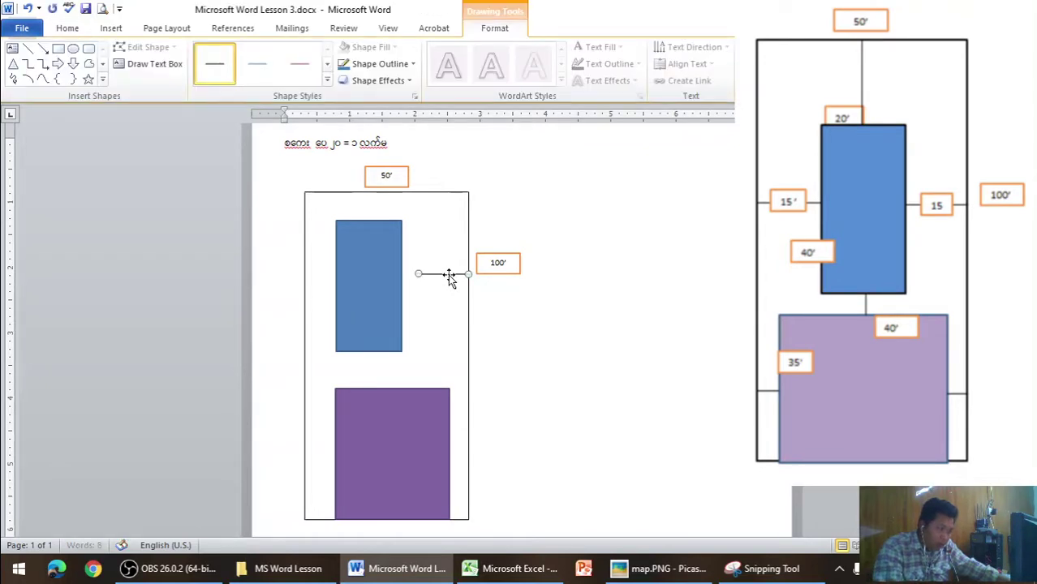
Shift the blue block two nudges right so it meets the setback line
{"action": "left_click", "coordinate": [698, 228]}
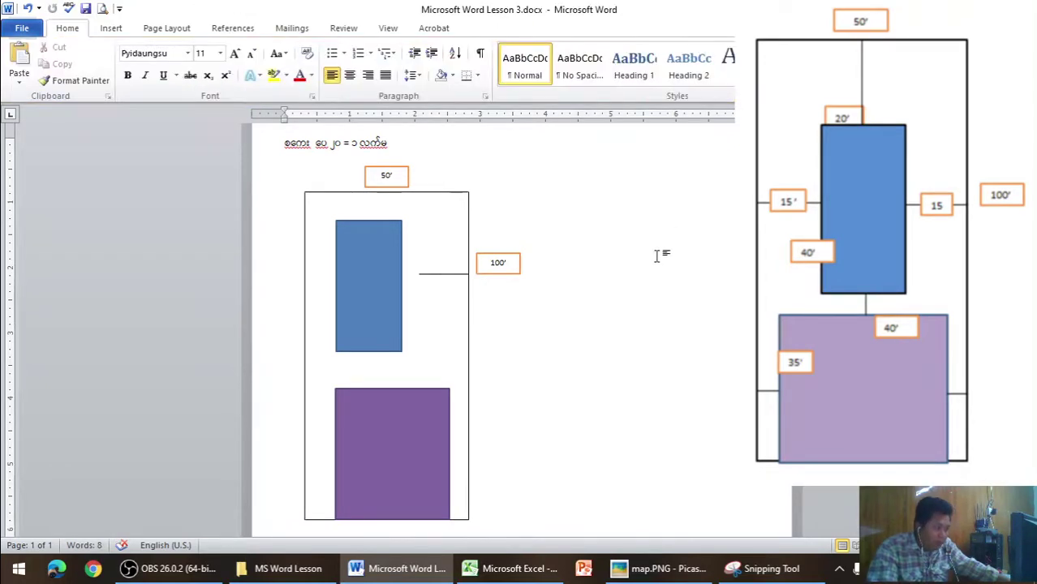
{"action": "left_click", "coordinate": [386, 261]}
{"action": "key", "text": "Right"}
{"action": "key", "text": "Right"}
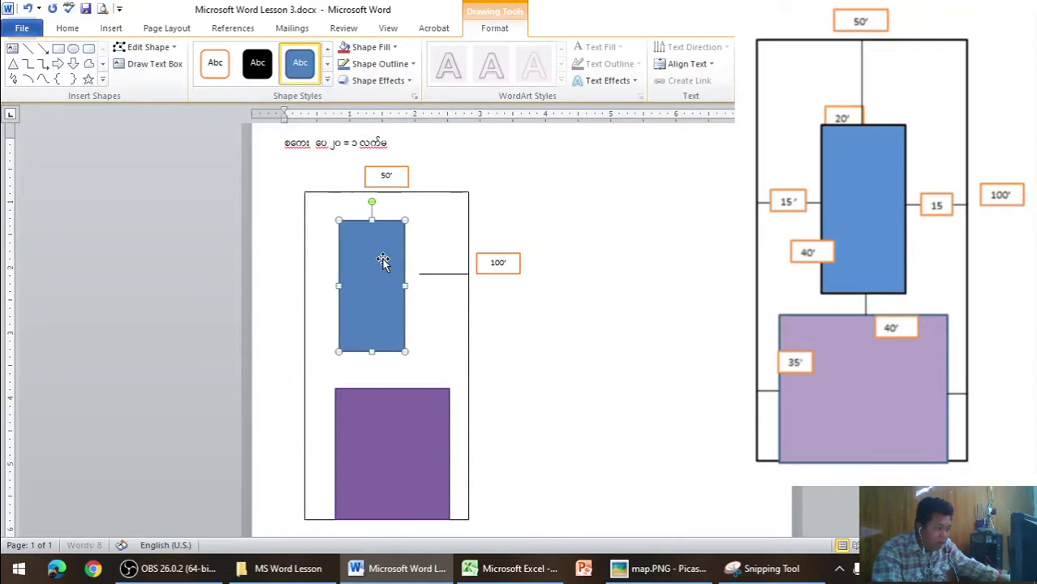
{"action": "key", "text": "Right"}
{"action": "key", "text": "Right"}
{"action": "key", "text": "Right"}
{"action": "key", "text": "Right"}
{"action": "key", "text": "Right"}
{"action": "key", "text": "Right"}
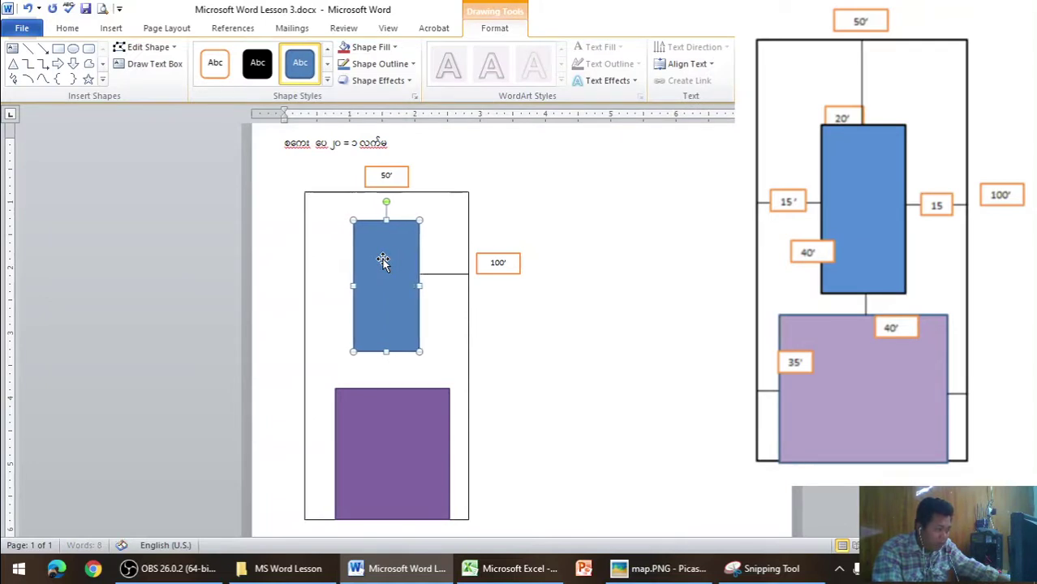
{"action": "left_click", "coordinate": [558, 275]}
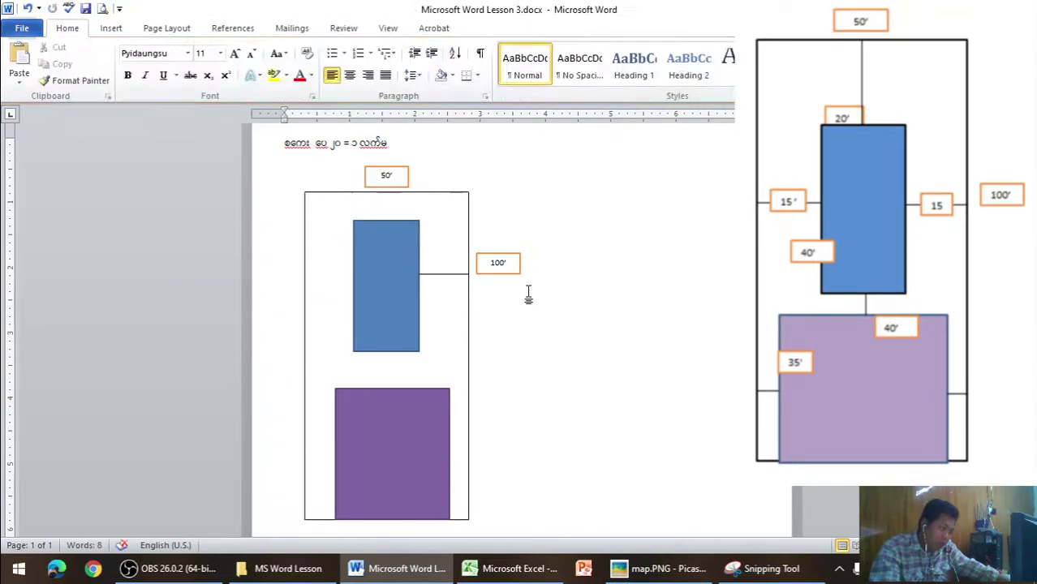
Delete the connector line, then restore it with Ctrl+Z
{"action": "left_click", "coordinate": [445, 276]}
{"action": "key", "text": "Delete"}
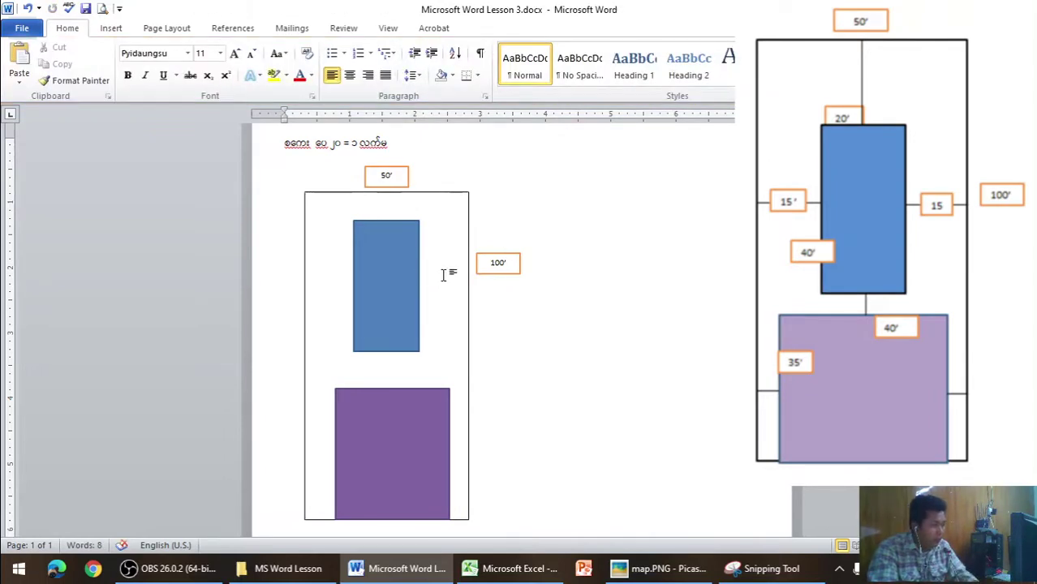
{"action": "key", "text": "ctrl+z"}
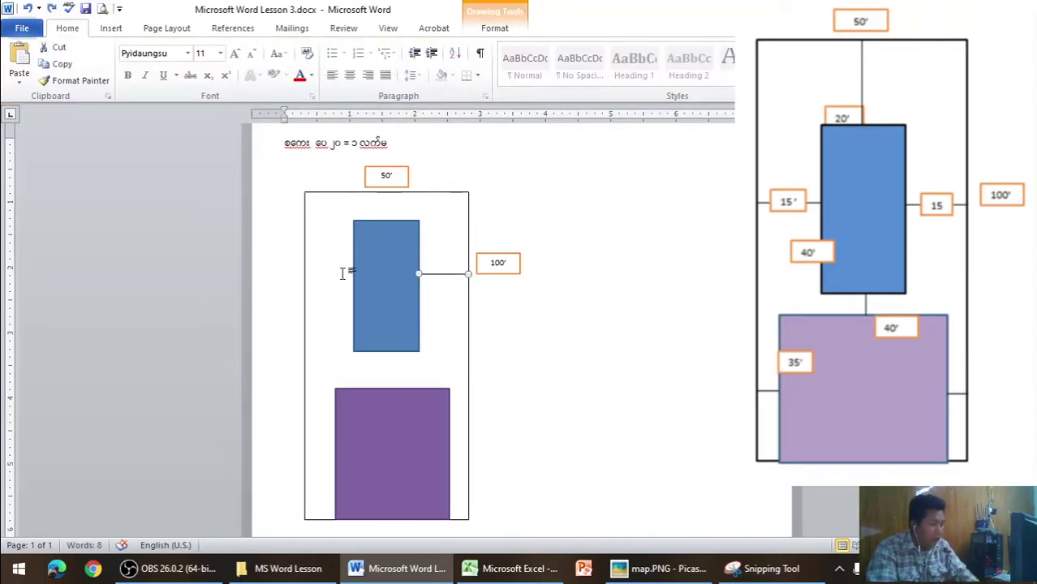
Duplicate the connector line and align the copy's height with the original
{"action": "left_click", "coordinate": [334, 274]}
{"action": "key", "text": "ctrl+v"}
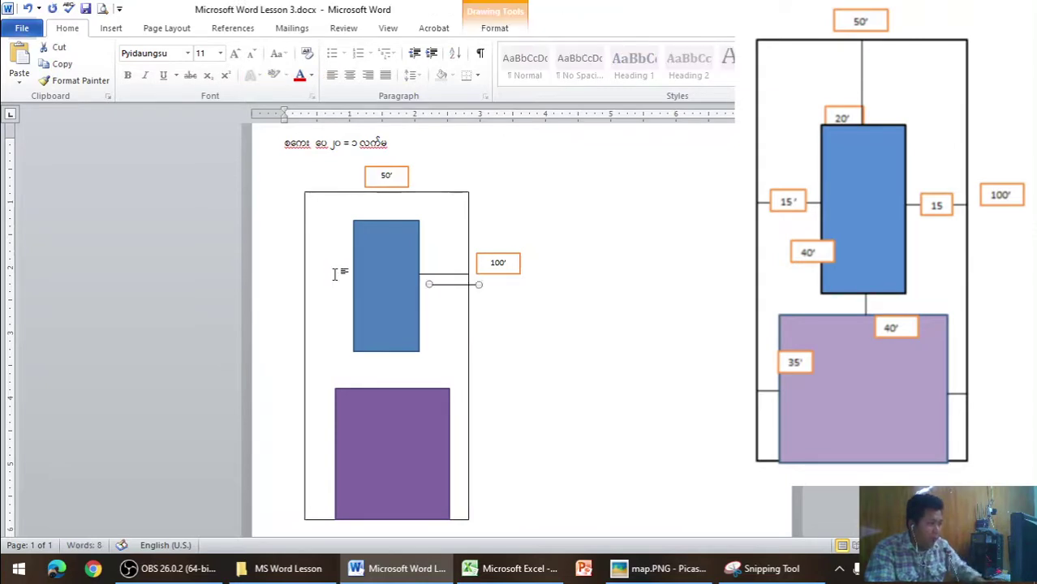
{"action": "key", "text": "Left"}
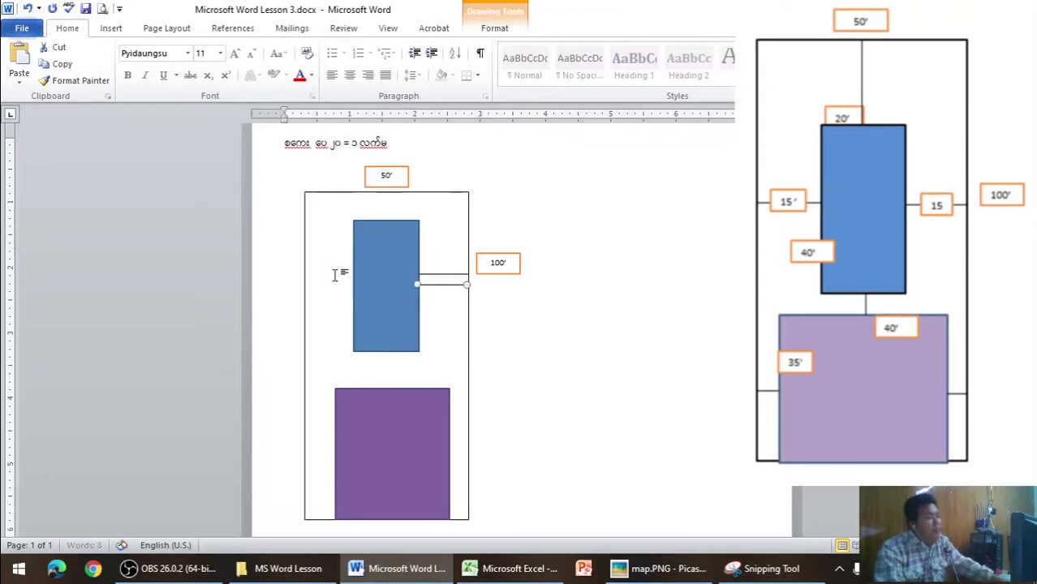
{"action": "key", "text": "Left"}
{"action": "key", "text": "Left"}
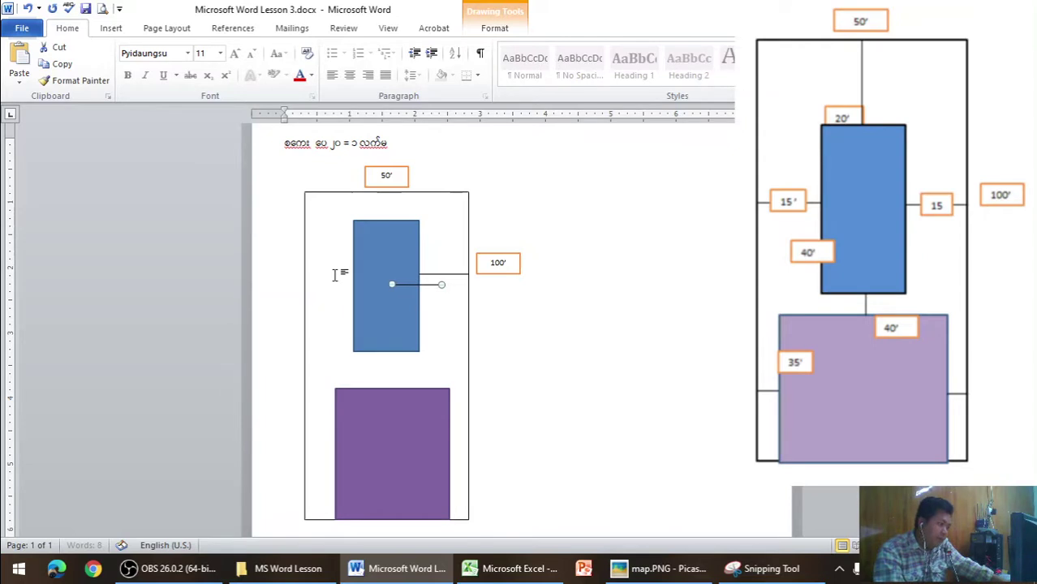
{"action": "key", "text": "Left"}
{"action": "key", "text": "Up"}
{"action": "key", "text": "ctrl+Up"}
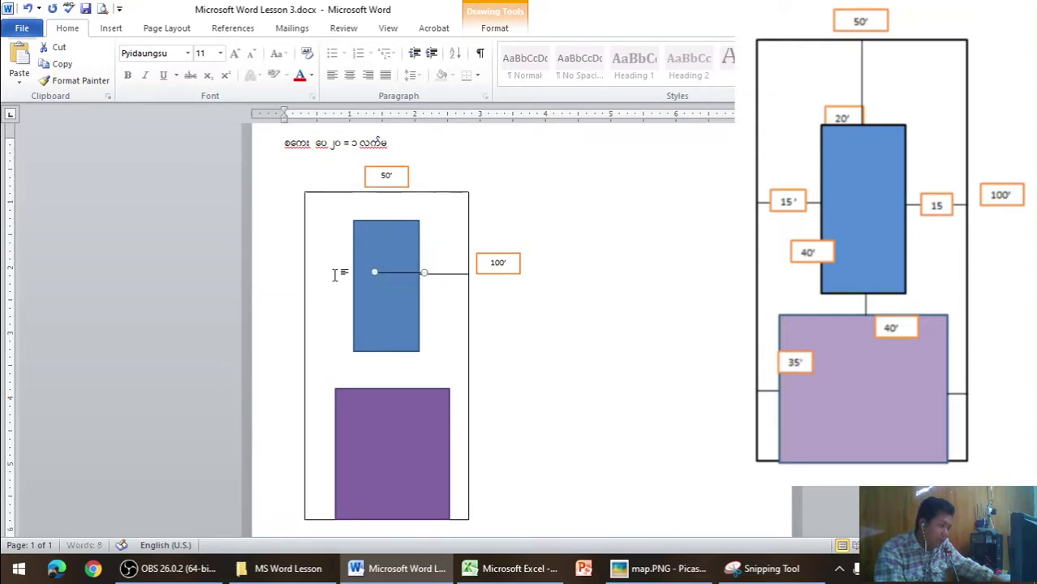
Move the copied line left so it joins the blue block's left edge to the frame
{"action": "key", "text": "ctrl+Left"}
{"action": "key", "text": "ctrl+Left"}
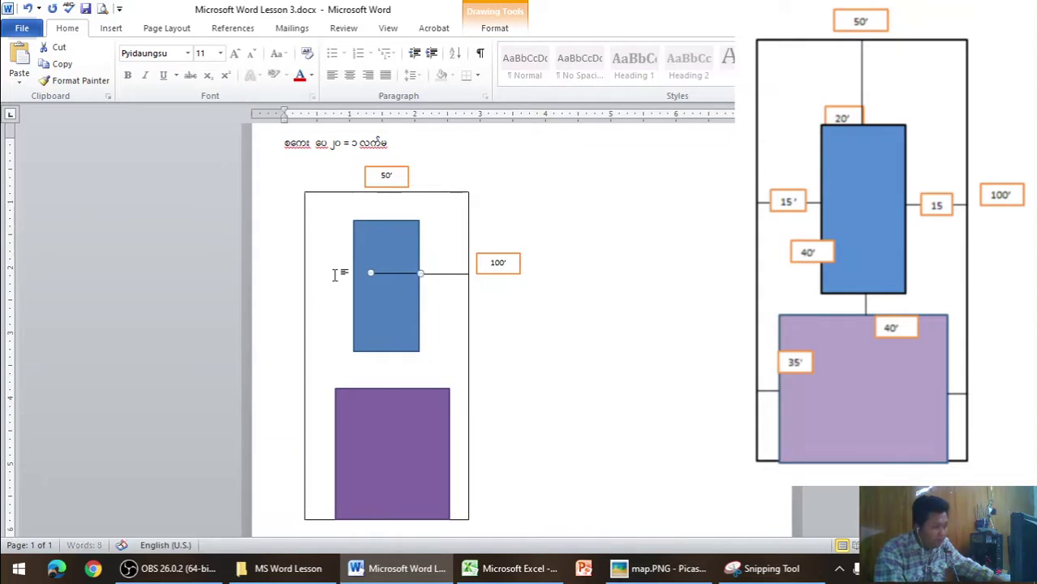
{"action": "key", "text": "ctrl+Left"}
{"action": "key", "text": "ctrl+Left"}
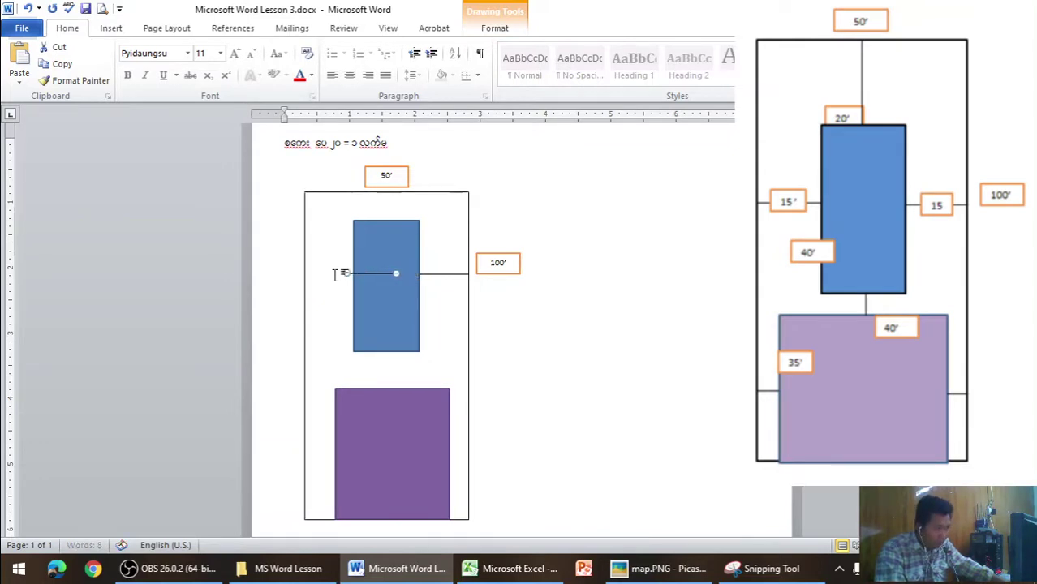
{"action": "key", "text": "Left"}
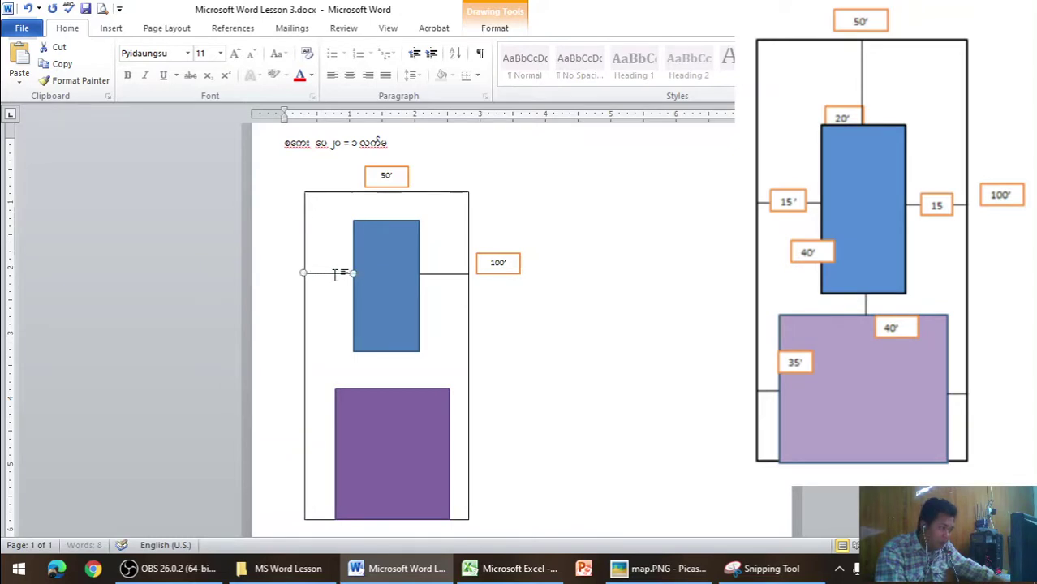
{"action": "left_click", "coordinate": [670, 283]}
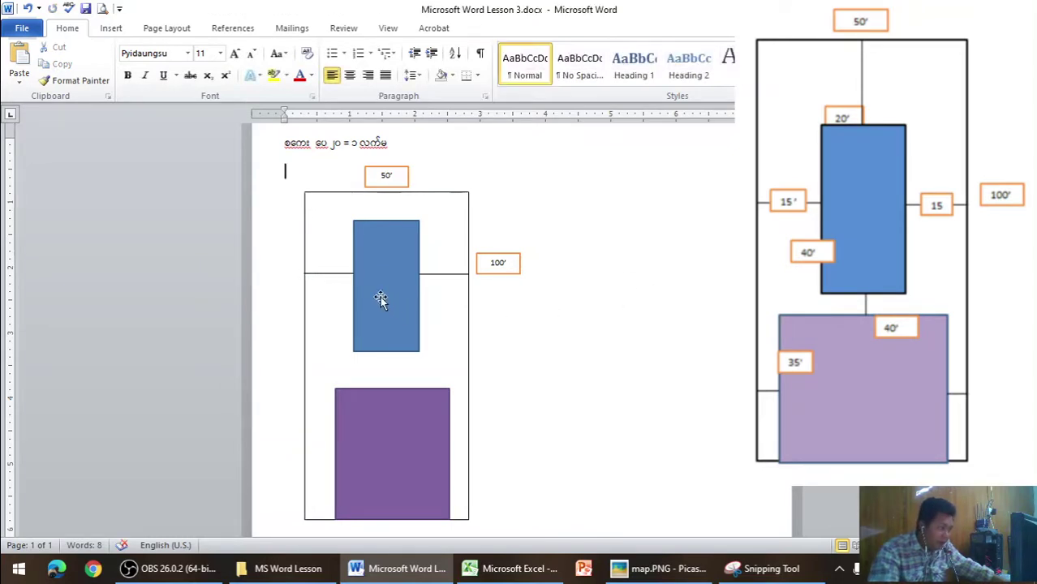
{"action": "left_click", "coordinate": [349, 274]}
{"action": "left_click", "coordinate": [638, 282]}
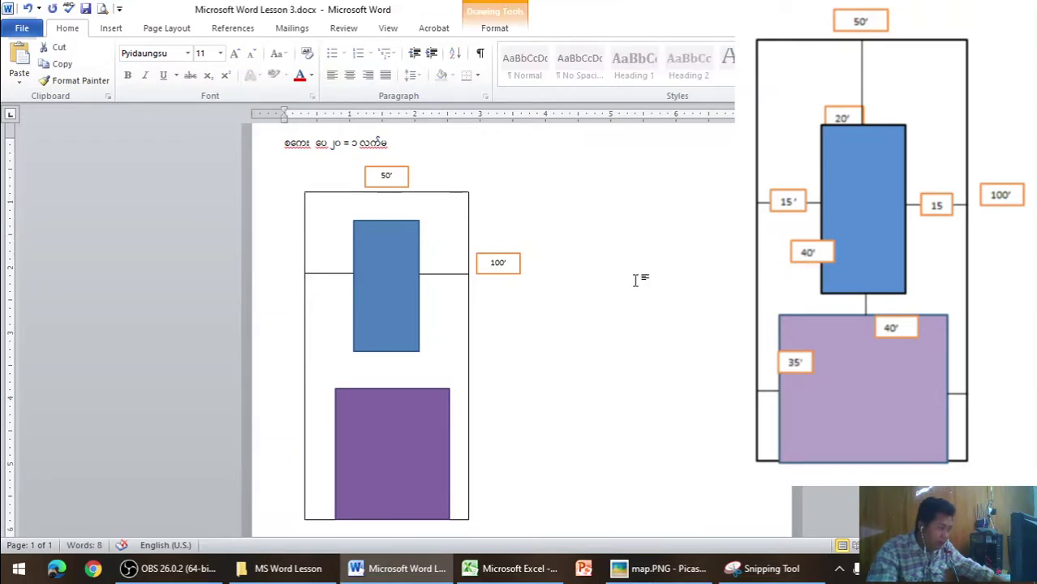
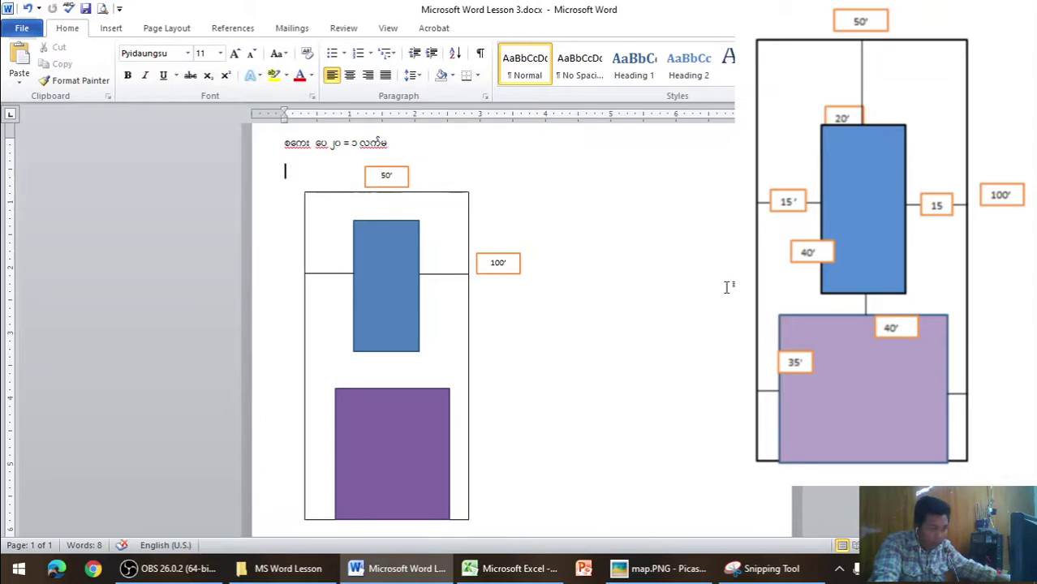
Check the reference map, change Excel's A1 formula from =15/20 to =5/20 (0.25), and return to Word
{"action": "left_click", "coordinate": [699, 569]}
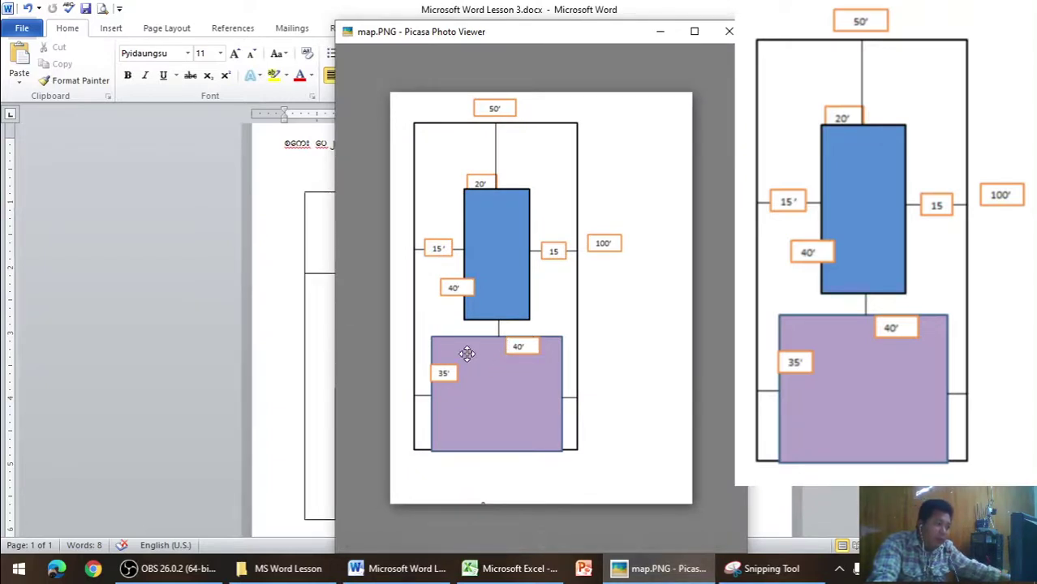
{"action": "mouse_move", "coordinate": [519, 365]}
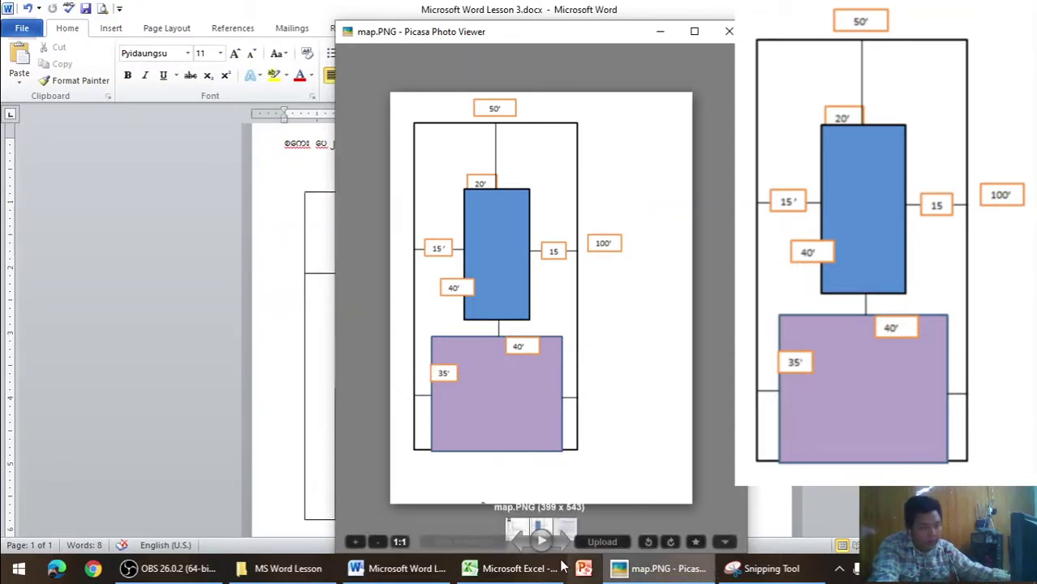
{"action": "left_click", "coordinate": [519, 569]}
{"action": "double_click", "coordinate": [514, 293]}
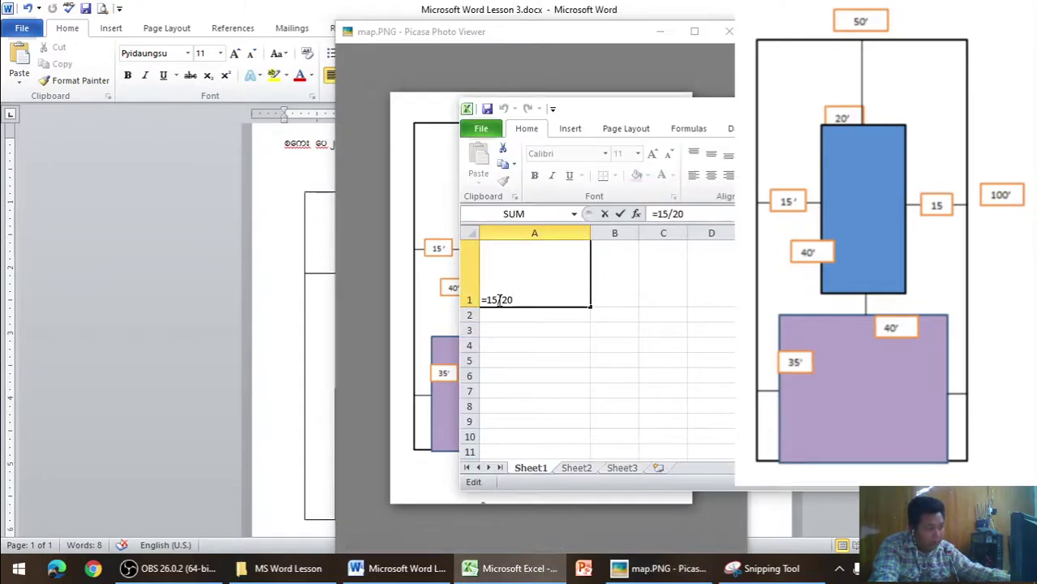
{"action": "key", "text": "BackSpace"}
{"action": "key", "text": "BackSpace"}
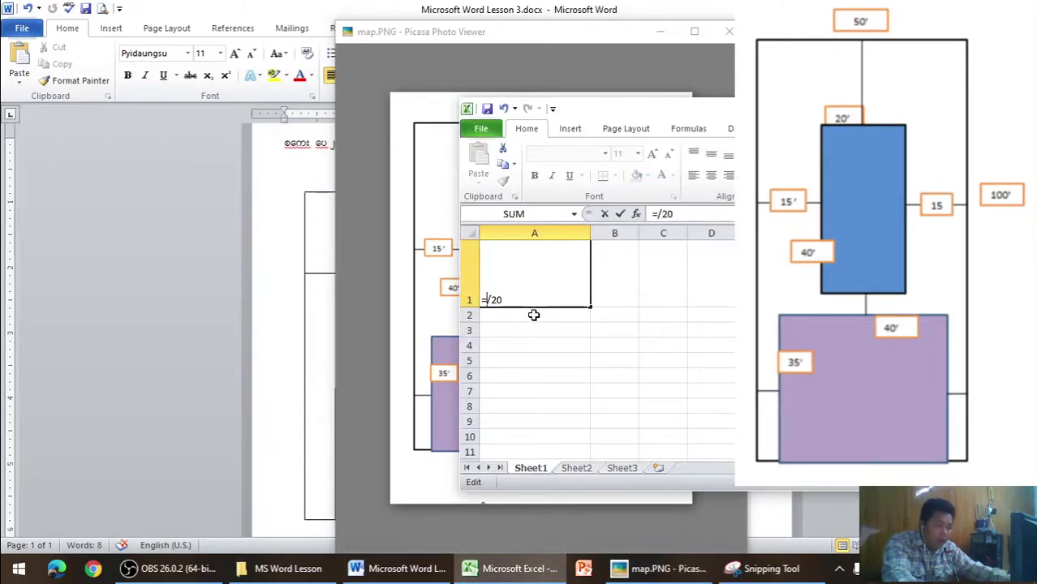
{"action": "type", "text": "5"}
{"action": "key", "text": "Return"}
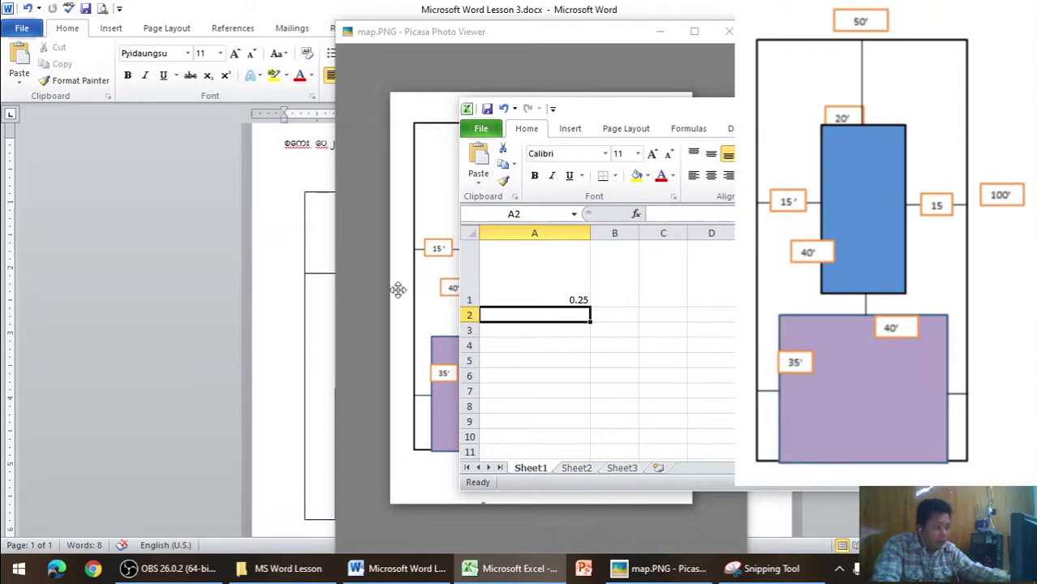
{"action": "left_click", "coordinate": [286, 197]}
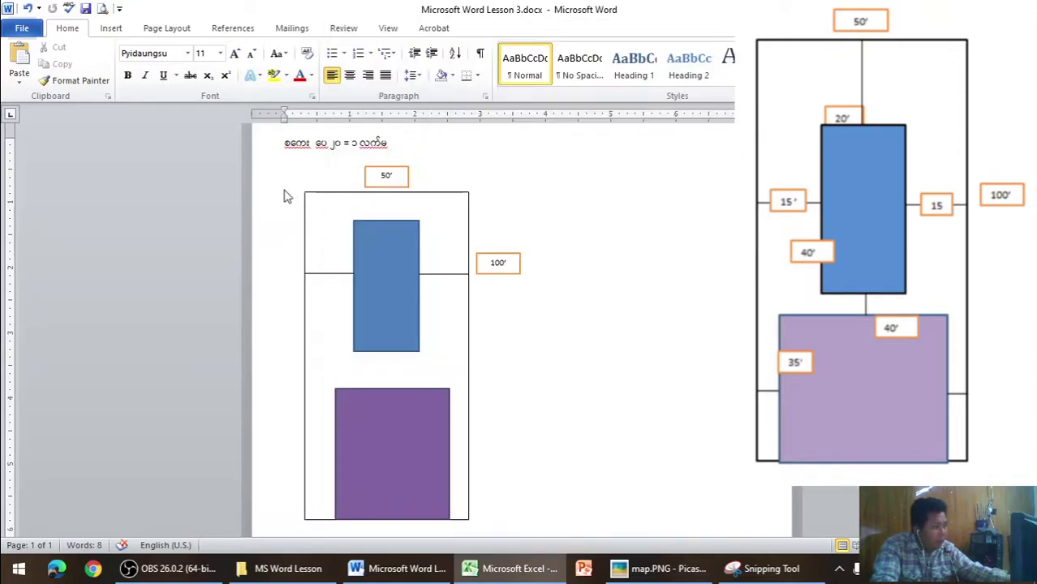
Draw a short horizontal line right of the plot and give it the solid black shape style
{"action": "left_click", "coordinate": [111, 27]}
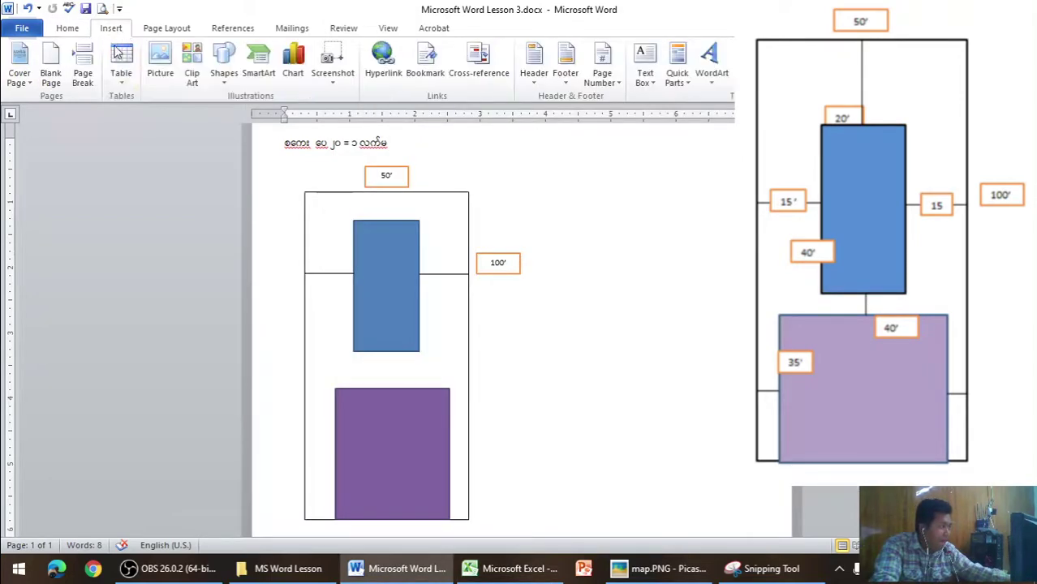
{"action": "left_click", "coordinate": [224, 69]}
{"action": "left_click", "coordinate": [232, 111]}
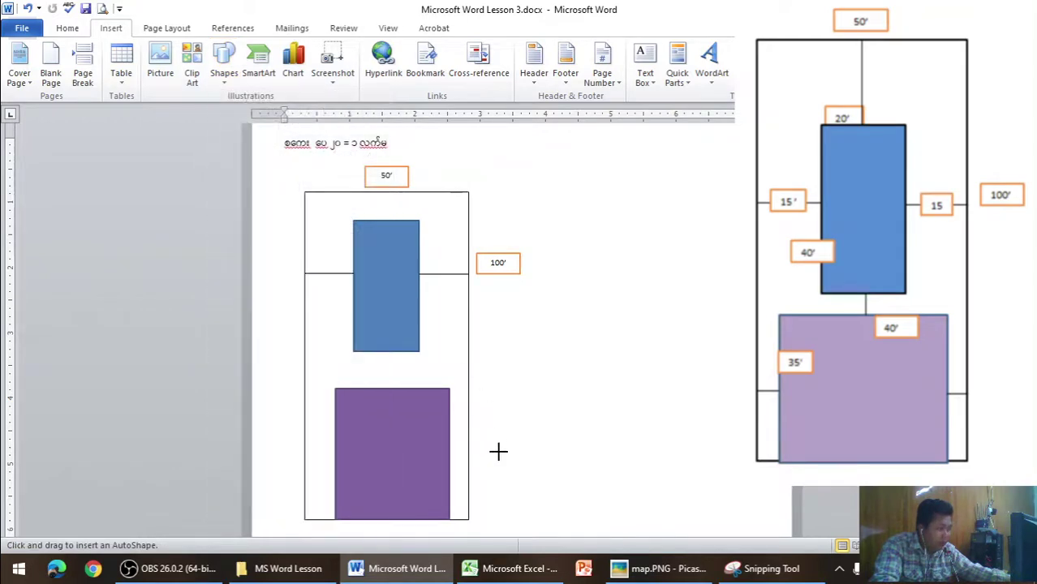
{"action": "left_click_drag", "start_coordinate": [499, 451], "coordinate": [549, 458]}
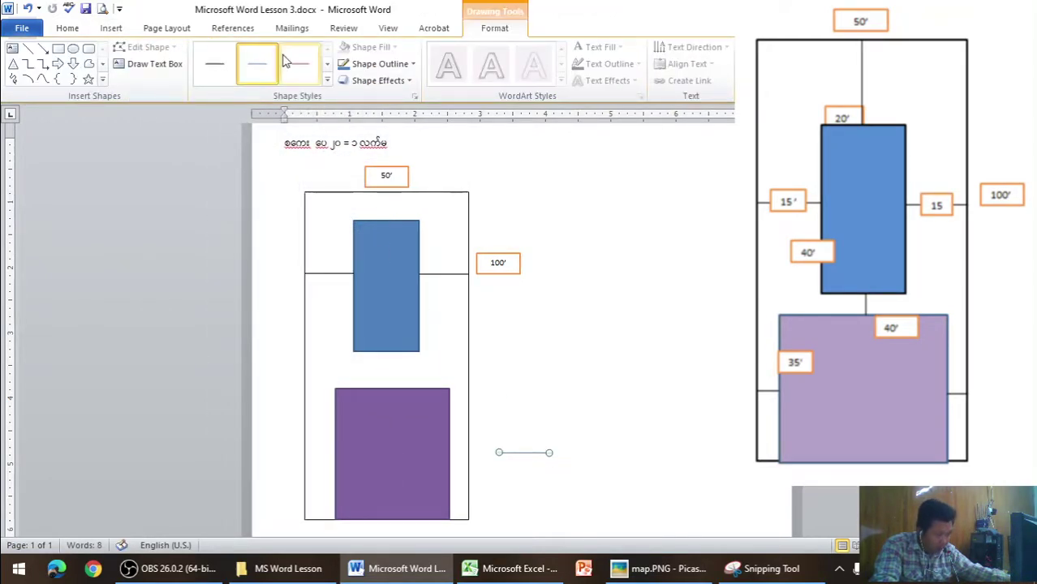
{"action": "left_click", "coordinate": [225, 71]}
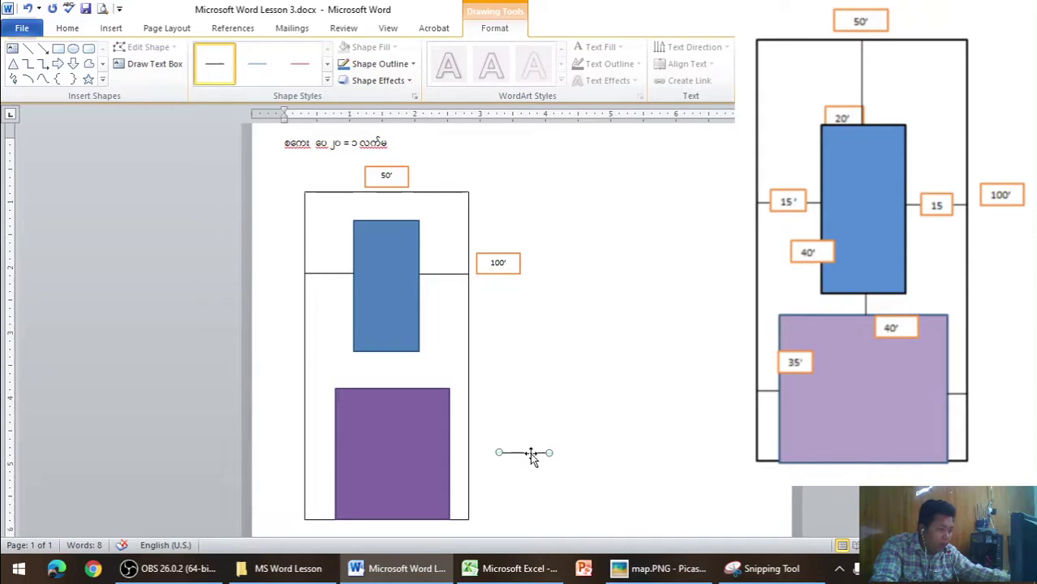
Set the line's width to 0.25 inches and nudge it left to meet the plot outline
{"action": "right_click", "coordinate": [536, 452]}
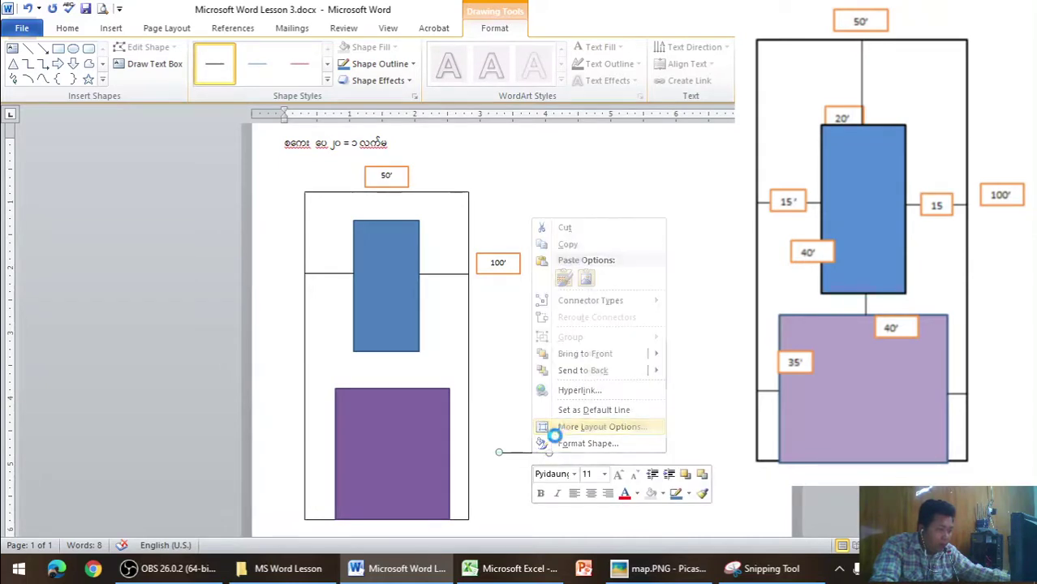
{"action": "left_click", "coordinate": [560, 433]}
{"action": "left_click", "coordinate": [687, 135]}
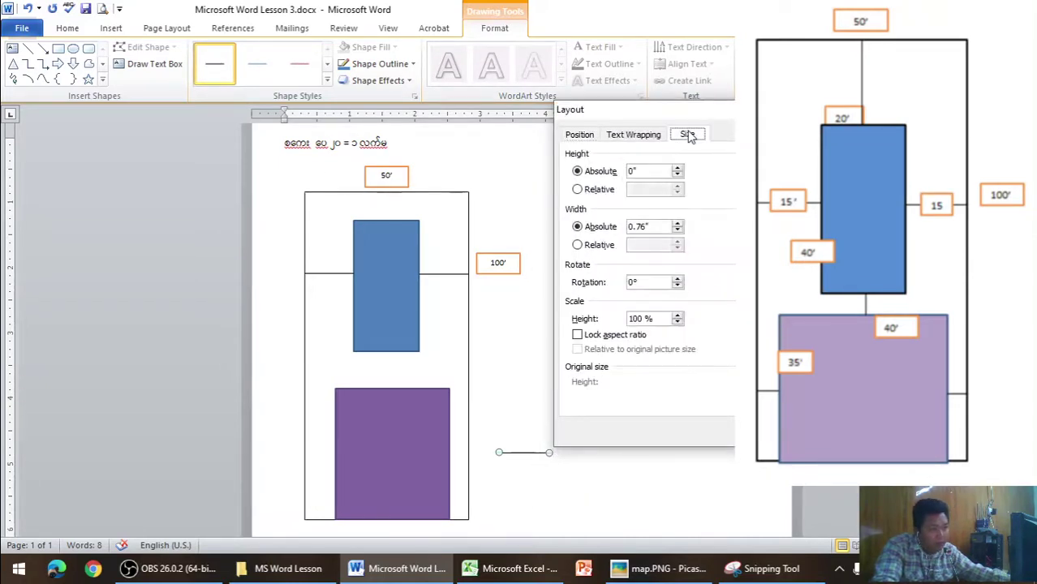
{"action": "left_click", "coordinate": [552, 570]}
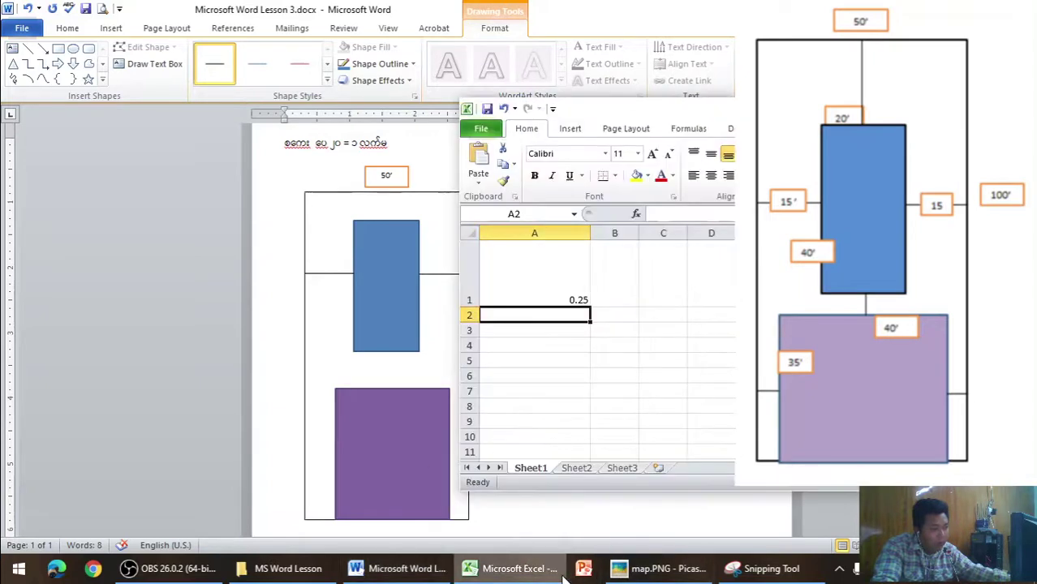
{"action": "left_click", "coordinate": [560, 573]}
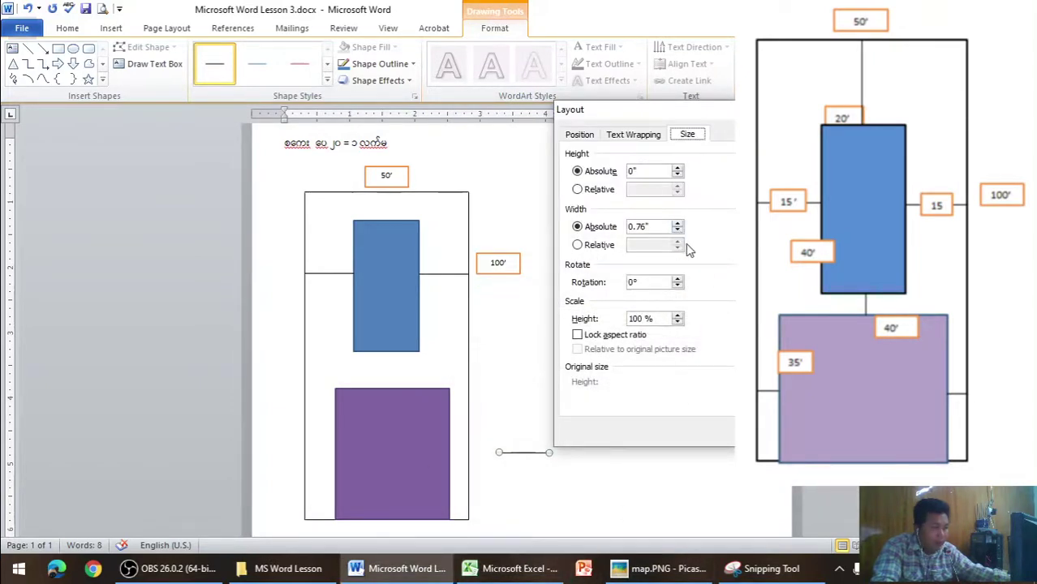
{"action": "left_click_drag", "start_coordinate": [665, 227], "coordinate": [572, 230]}
{"action": "type", "text": "0."}
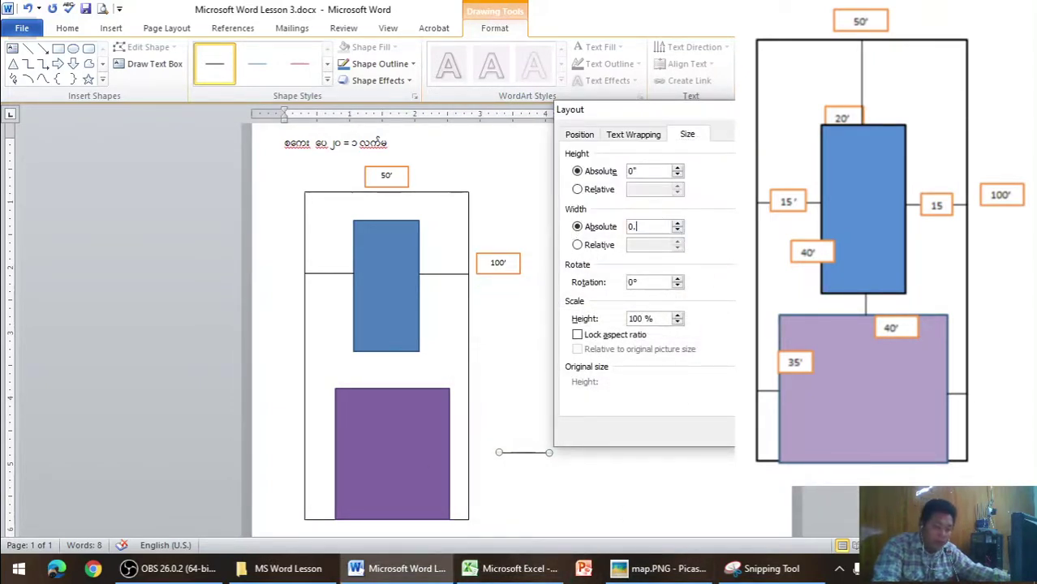
{"action": "type", "text": "25"}
{"action": "key", "text": "Return"}
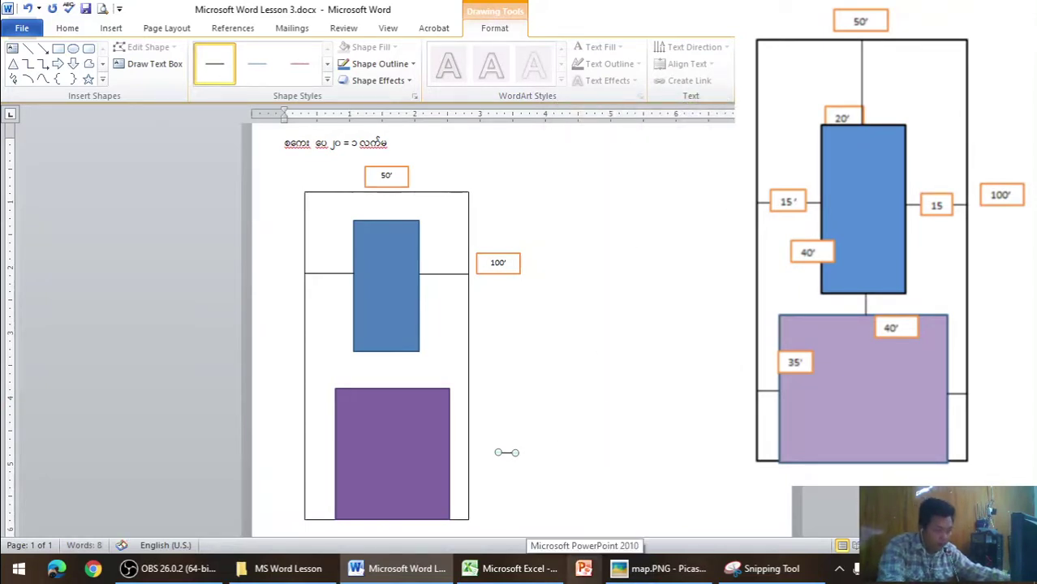
{"action": "key", "text": "Left"}
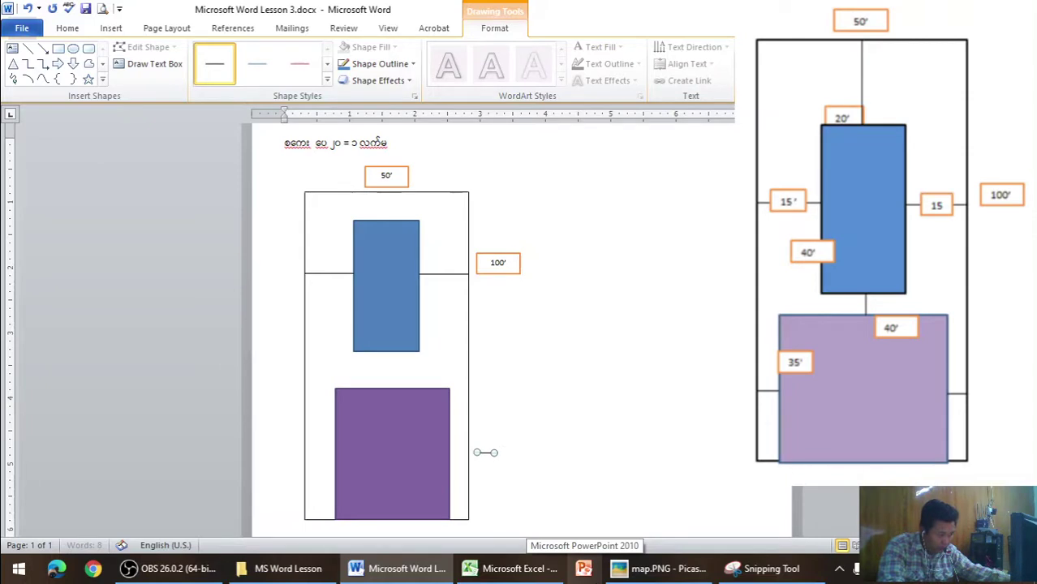
{"action": "key", "text": "Left"}
Nudge the purple rectangle slightly right so its edge meets the short line
{"action": "left_click", "coordinate": [556, 450]}
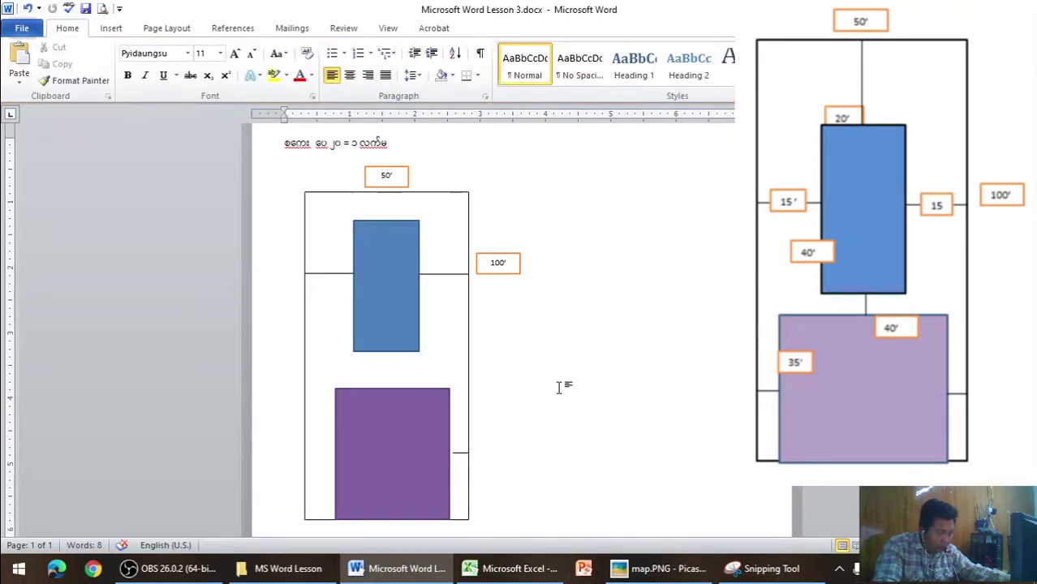
{"action": "left_click", "coordinate": [397, 470]}
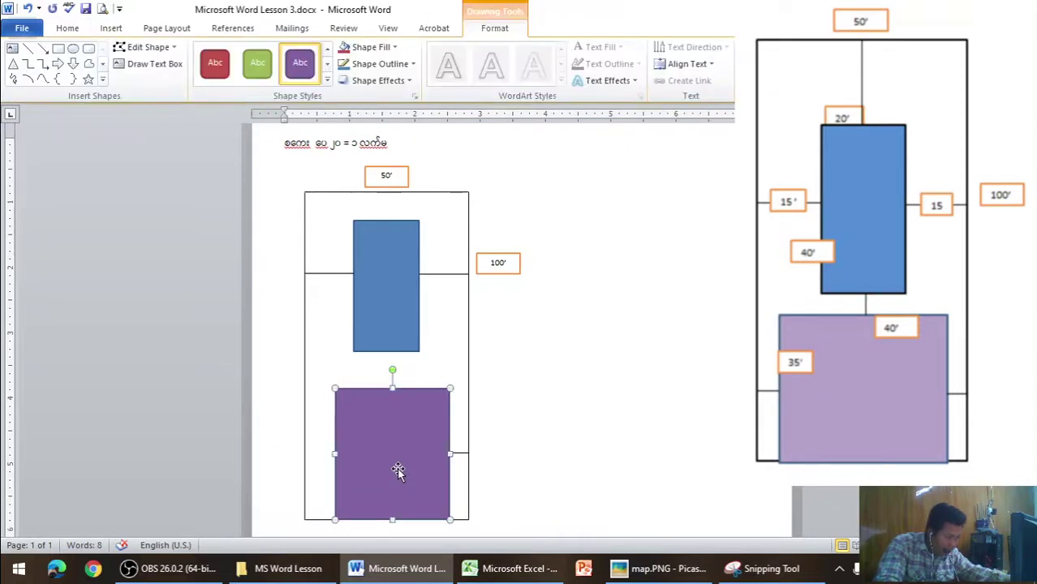
{"action": "key", "text": "Right"}
{"action": "key", "text": "Right"}
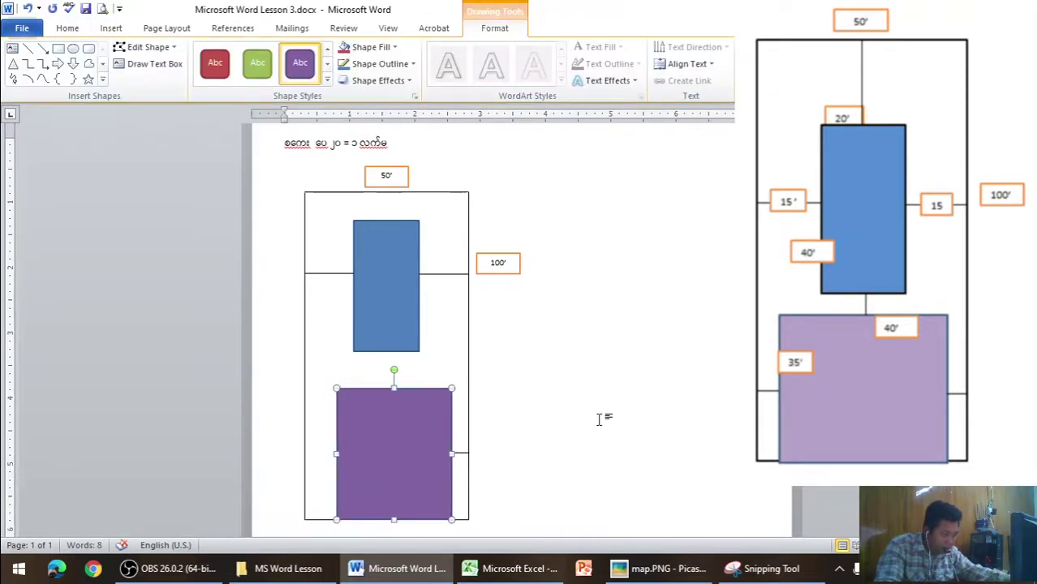
{"action": "left_click", "coordinate": [637, 513]}
Compare against the reference map and the A1 scale formula in Excel, then return to Word
{"action": "left_click", "coordinate": [669, 569]}
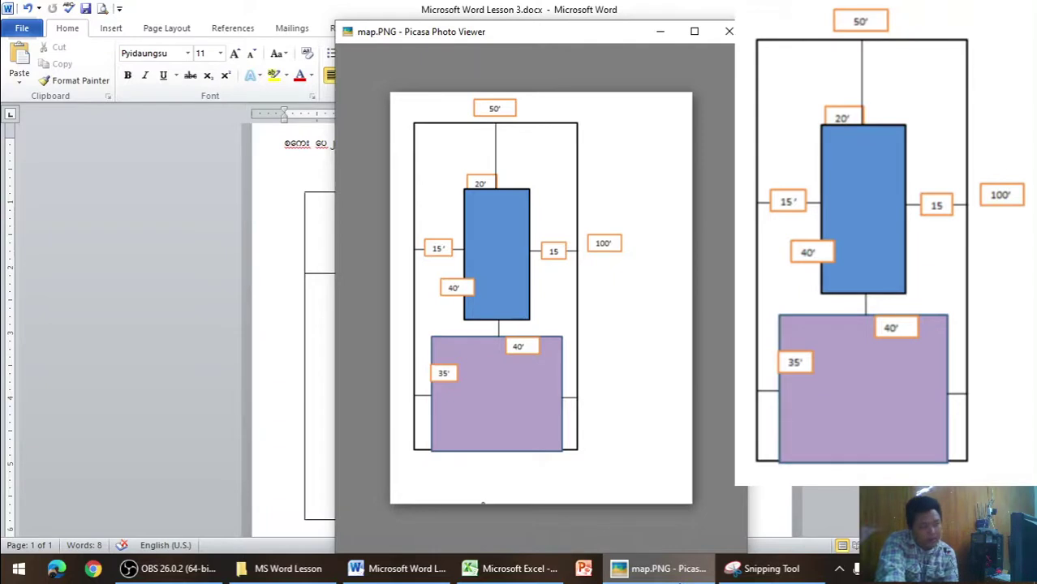
{"action": "left_click", "coordinate": [556, 573]}
{"action": "double_click", "coordinate": [568, 287]}
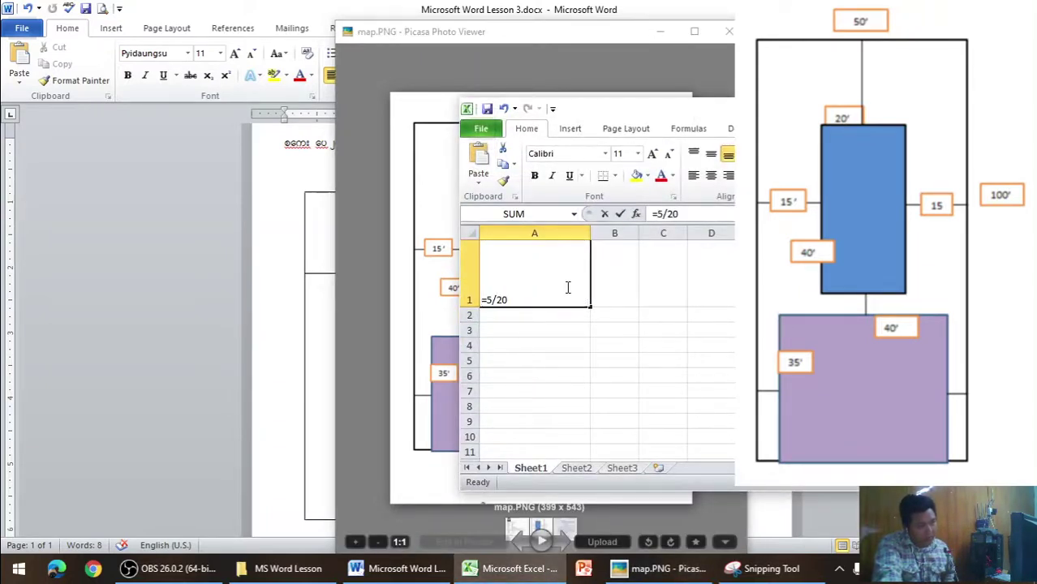
{"action": "left_click", "coordinate": [319, 401]}
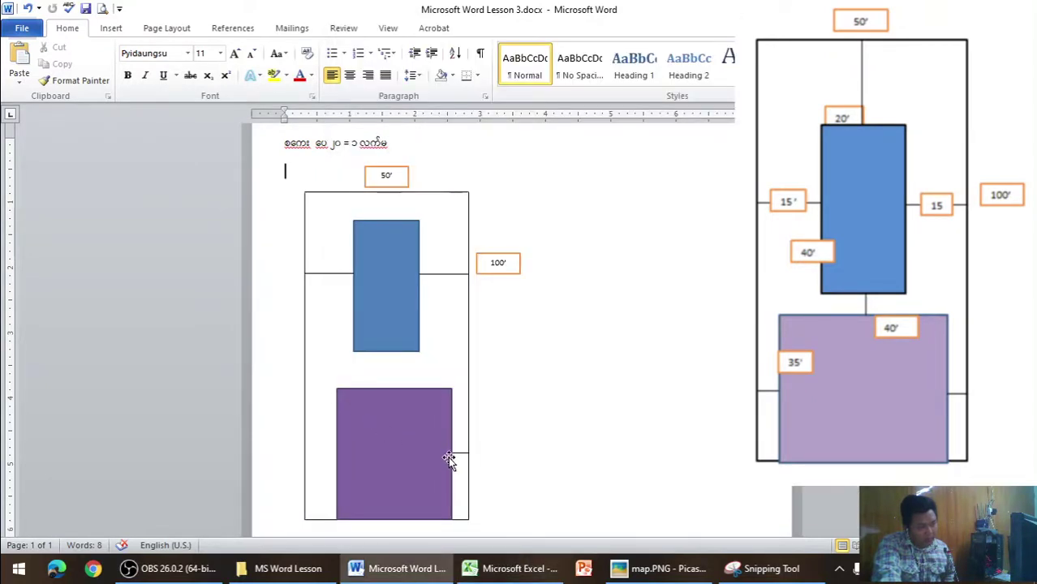
Glance at the reference map and open the purple rectangle's formatting settings, closing them unchanged
{"action": "right_click", "coordinate": [433, 437]}
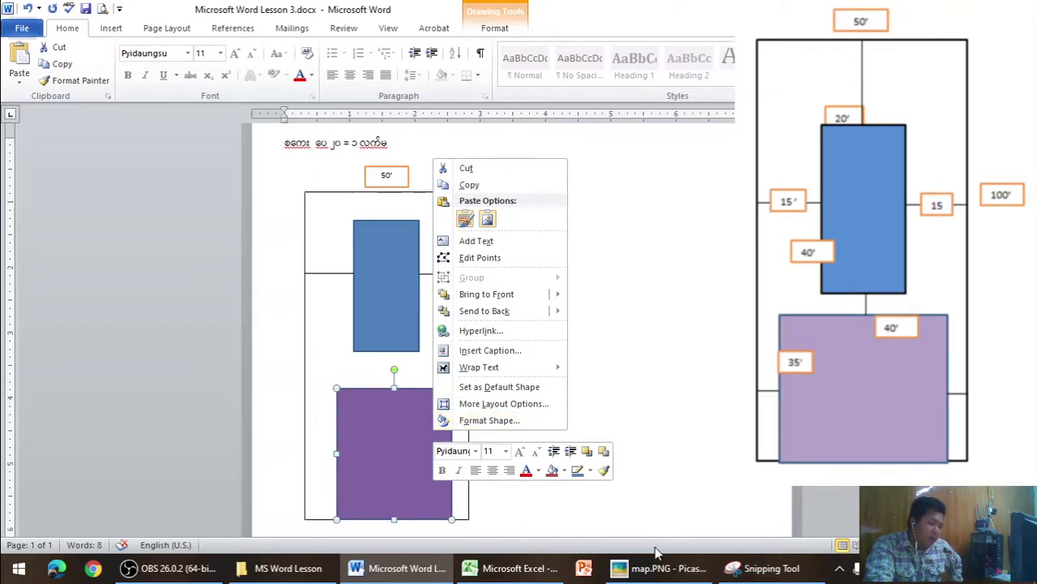
{"action": "left_click", "coordinate": [662, 571]}
{"action": "left_click", "coordinate": [657, 568]}
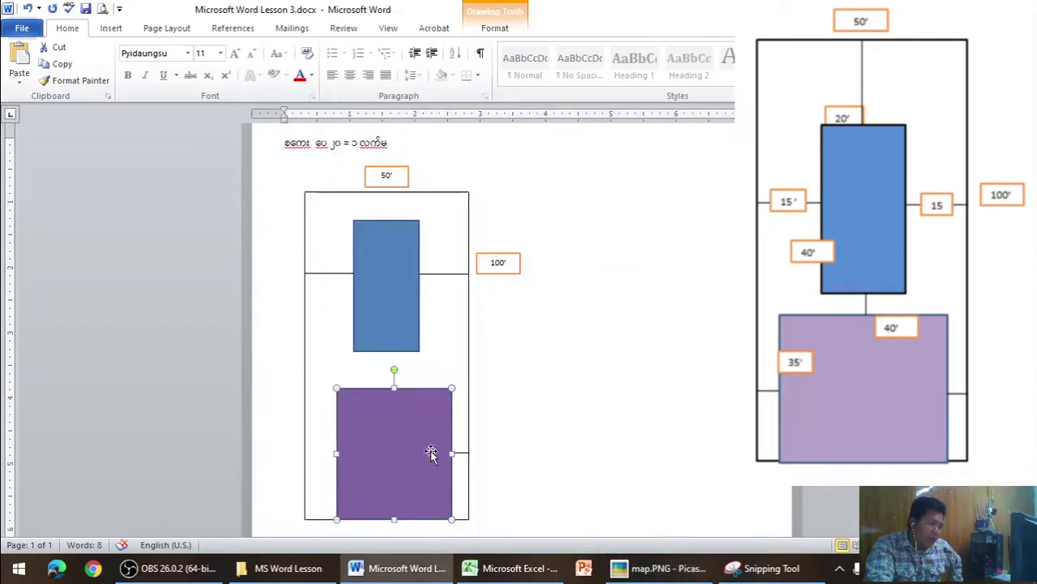
{"action": "right_click", "coordinate": [395, 425]}
{"action": "left_click", "coordinate": [455, 415]}
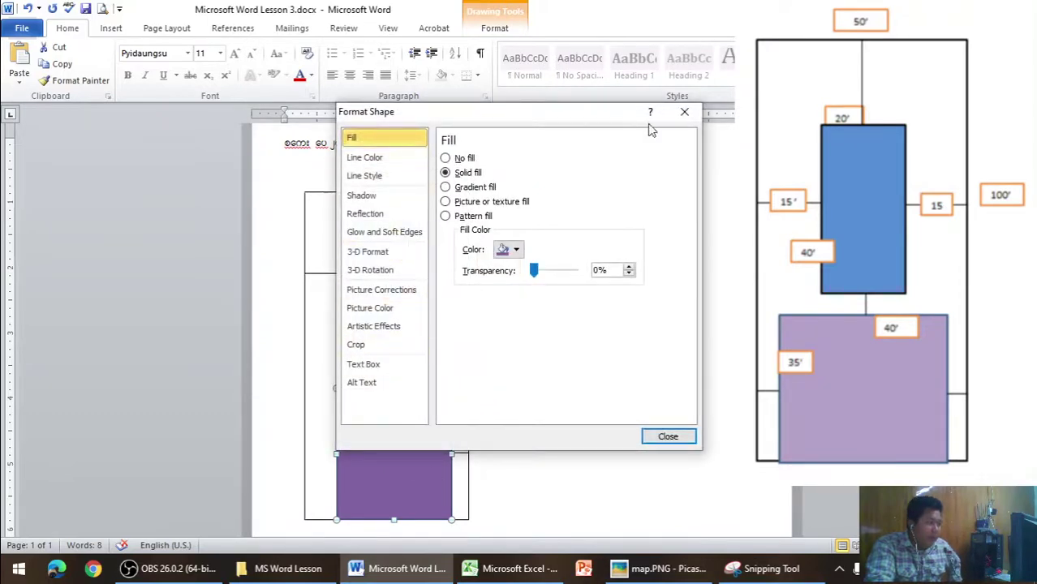
{"action": "left_click", "coordinate": [684, 111]}
Resize the purple rectangle to width 2 and height 1.75 in its layout Size settings
{"action": "right_click", "coordinate": [411, 392]}
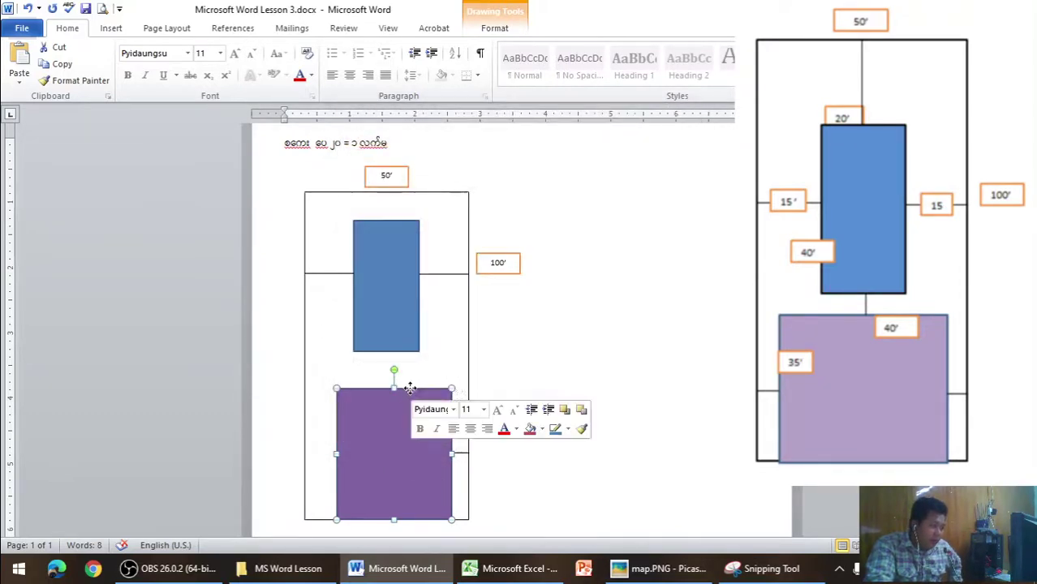
{"action": "left_click", "coordinate": [486, 362]}
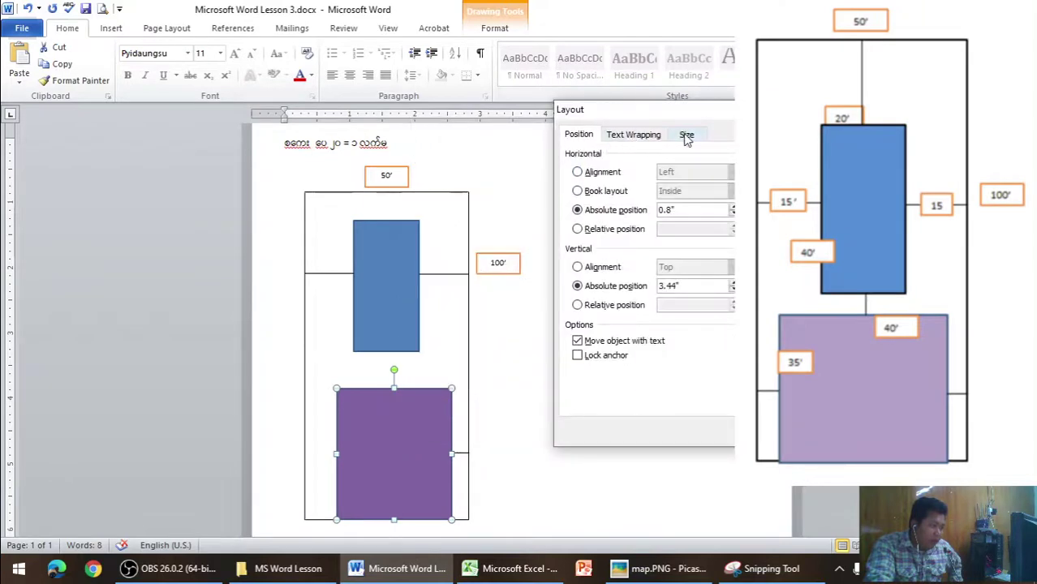
{"action": "left_click", "coordinate": [687, 135]}
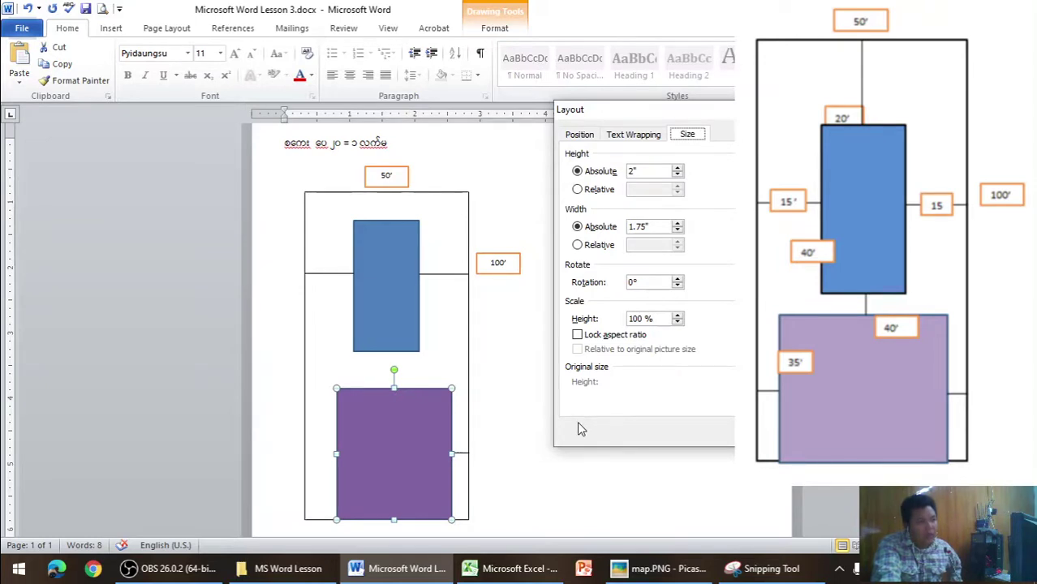
{"action": "left_click_drag", "start_coordinate": [658, 227], "coordinate": [571, 231]}
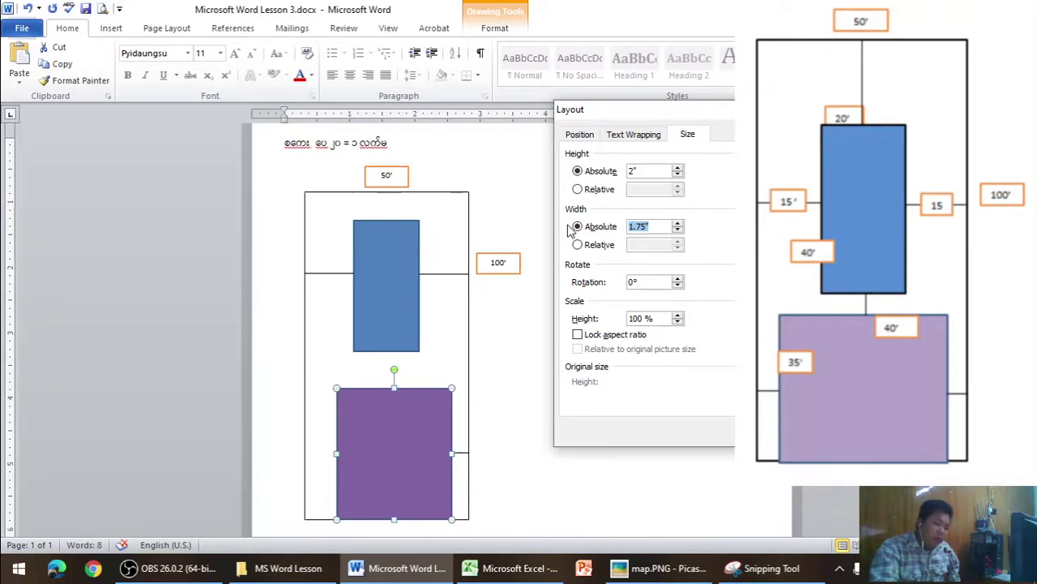
{"action": "type", "text": "2"}
{"action": "left_click_drag", "start_coordinate": [658, 171], "coordinate": [589, 170]}
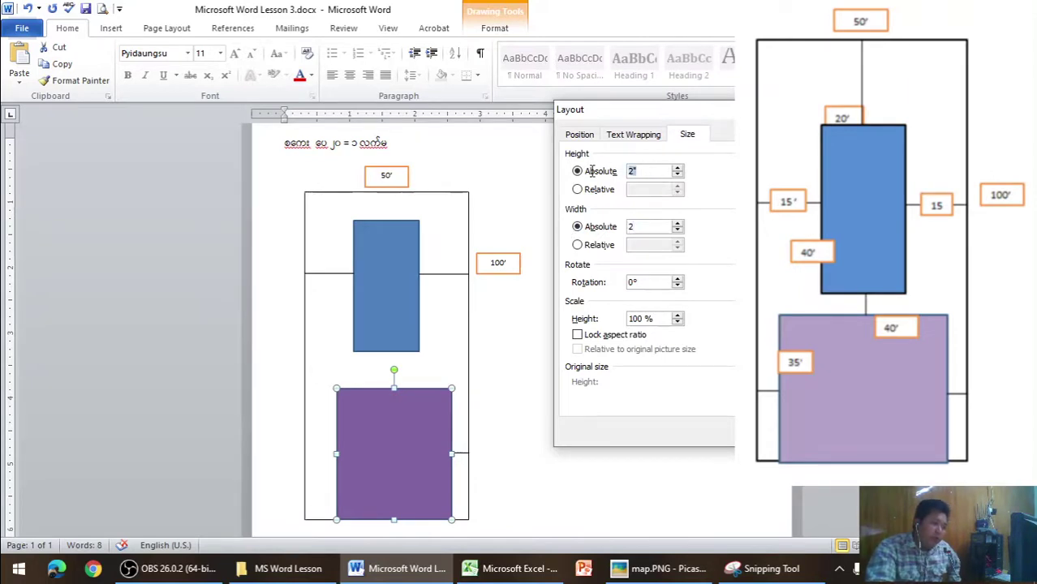
{"action": "type", "text": "1.75"}
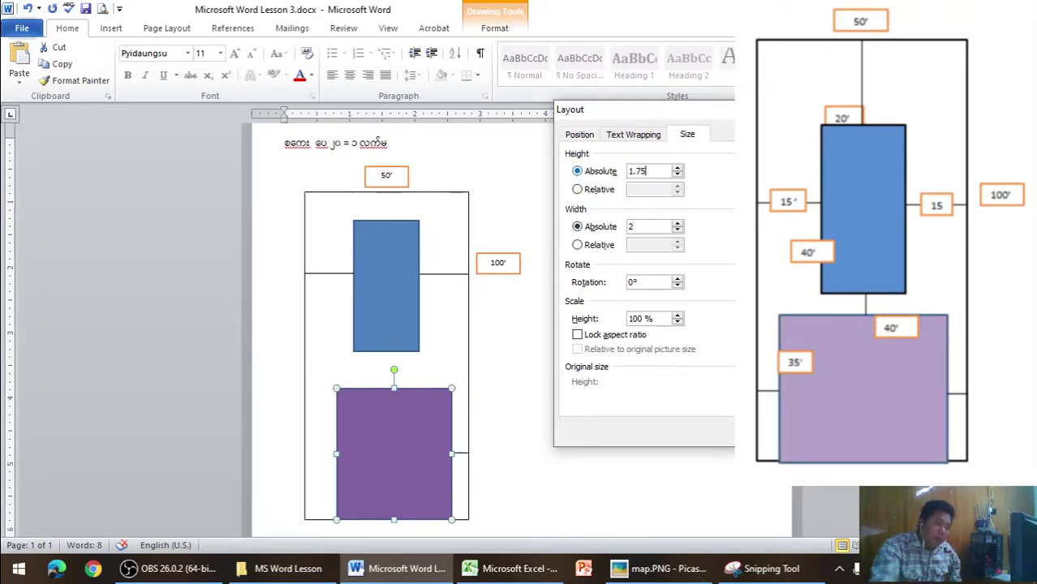
{"action": "key", "text": "Return"}
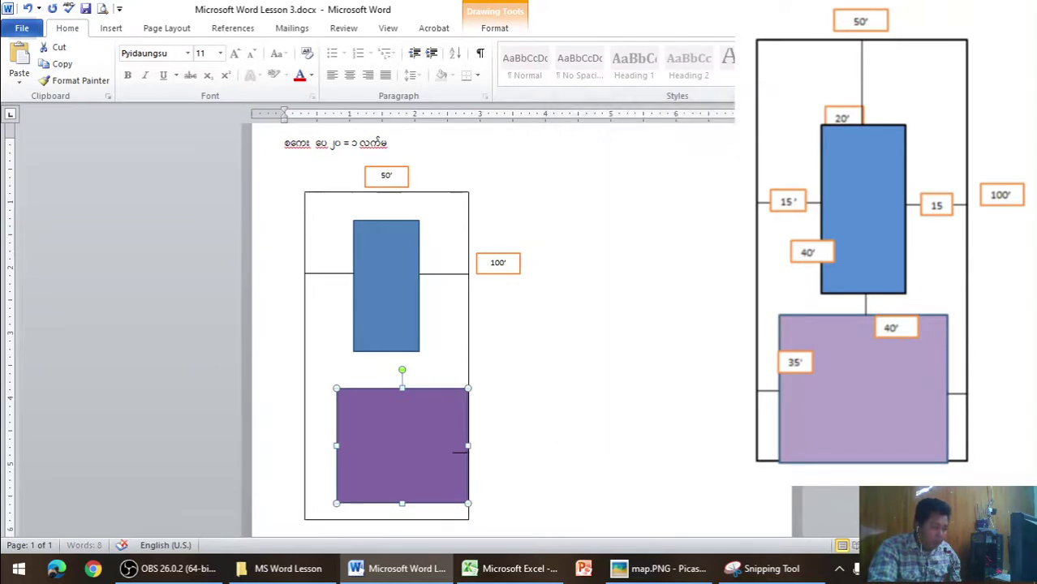
Nudge the purple rectangle left and down to rest on the plot's bottom edge
{"action": "key", "text": "Left"}
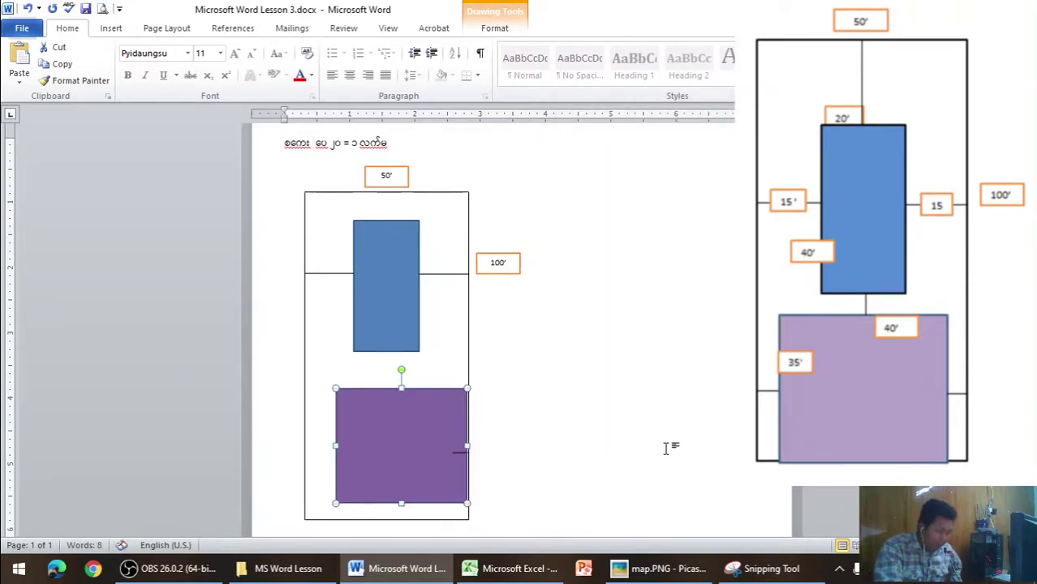
{"action": "key", "text": "Left"}
{"action": "key", "text": "Left"}
{"action": "key", "text": "Left"}
{"action": "key", "text": "Left"}
{"action": "key", "text": "Left"}
{"action": "key", "text": "Left"}
{"action": "key", "text": "Down"}
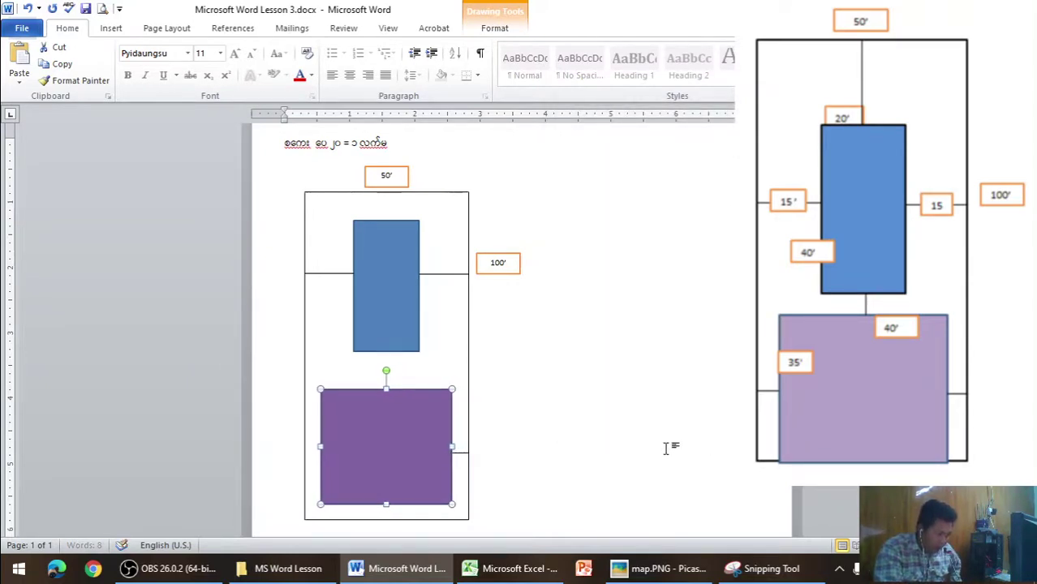
{"action": "key", "text": "Down"}
{"action": "key", "text": "Down"}
{"action": "key", "text": "Down"}
{"action": "key", "text": "Down"}
{"action": "key", "text": "Down"}
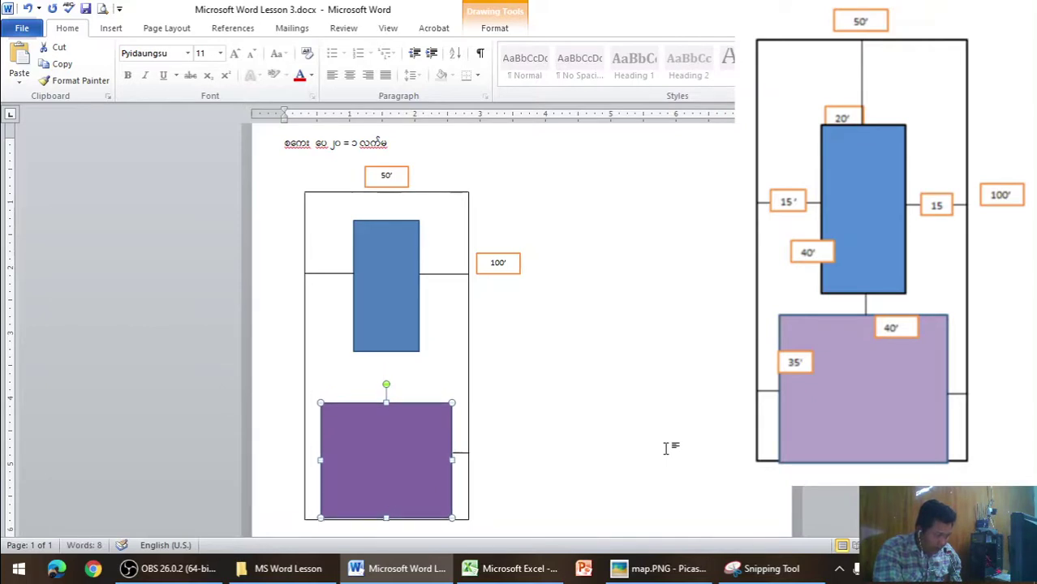
{"action": "key", "text": "Down"}
{"action": "key", "text": "Down"}
{"action": "key", "text": "Down"}
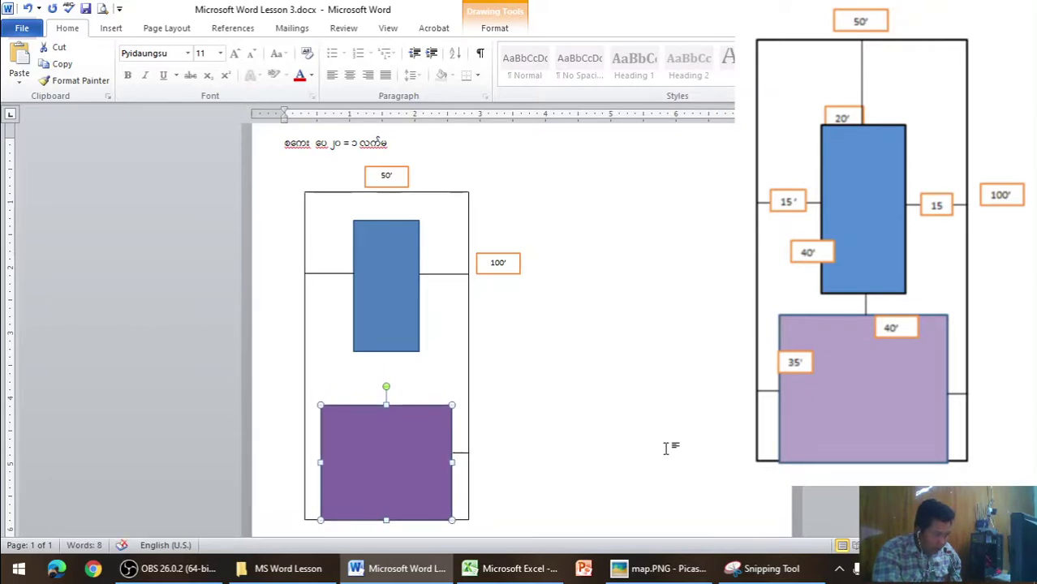
{"action": "left_click", "coordinate": [677, 406]}
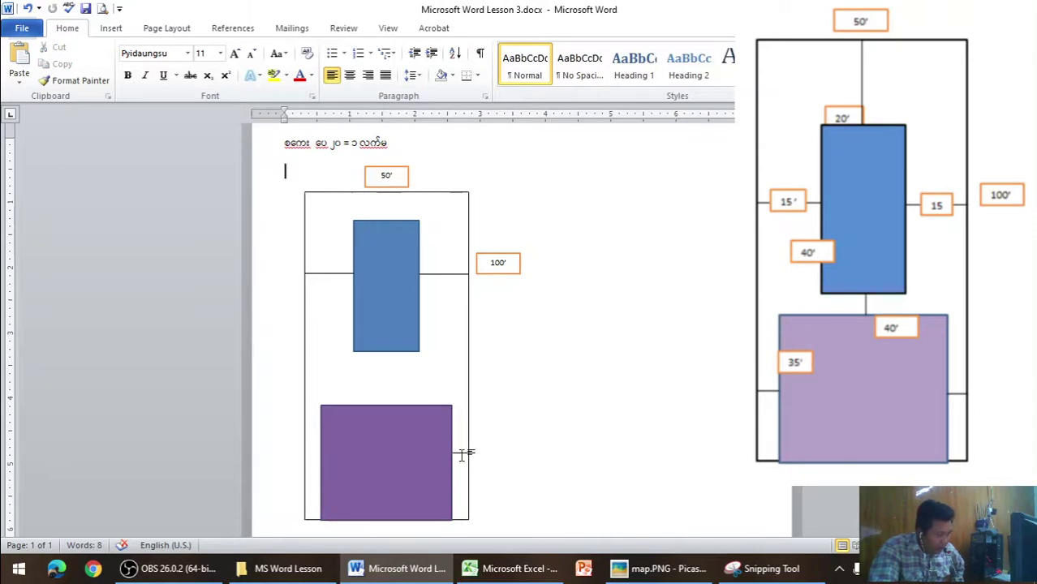
Draw a short line joining the purple rectangle's right side to the plot outline
{"action": "left_click_drag", "start_coordinate": [452, 452], "coordinate": [468, 452]}
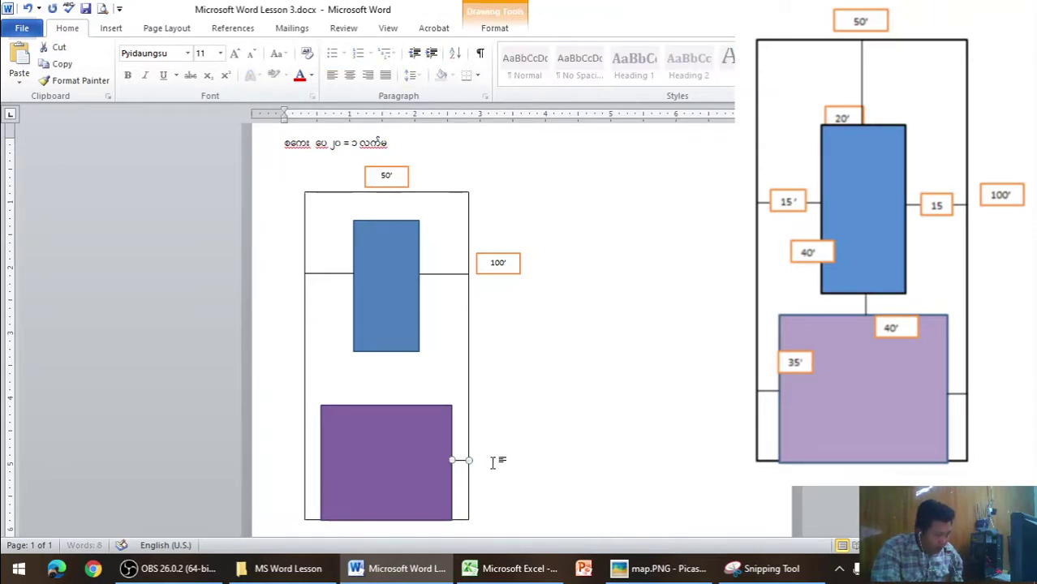
{"action": "left_click", "coordinate": [492, 462]}
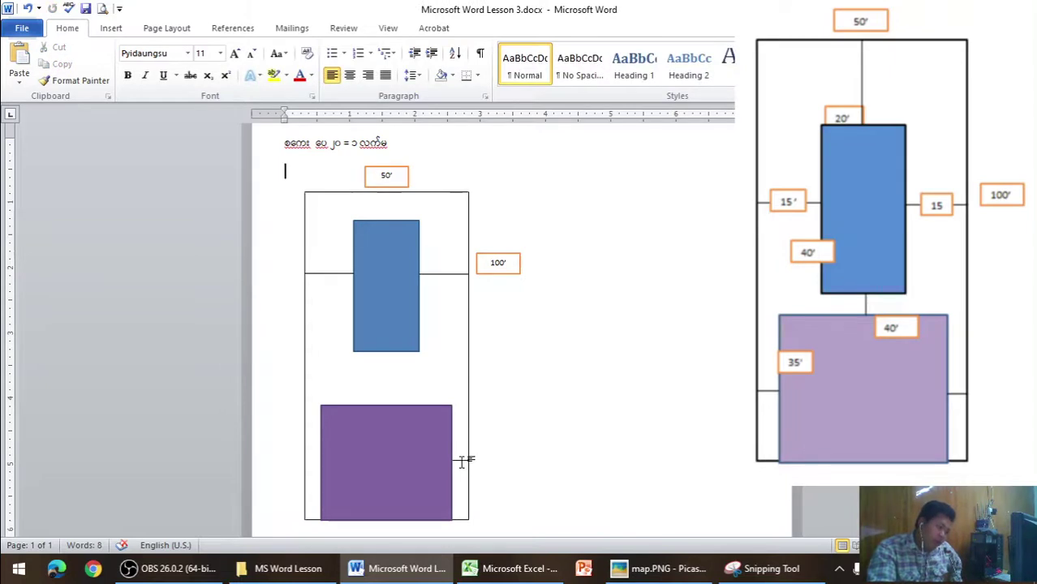
{"action": "left_click", "coordinate": [460, 461]}
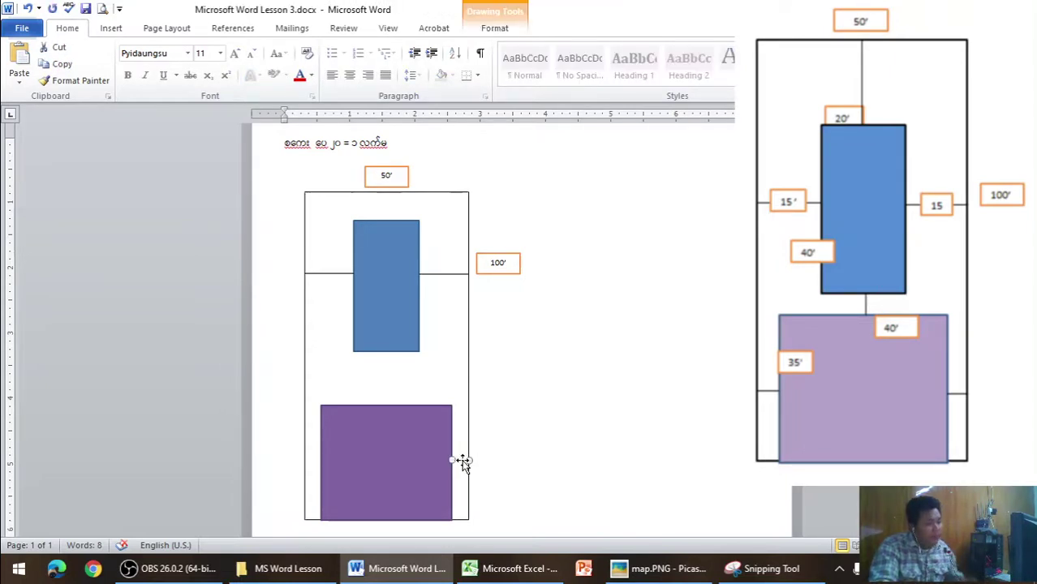
{"action": "left_click_drag", "start_coordinate": [467, 468], "coordinate": [463, 464]}
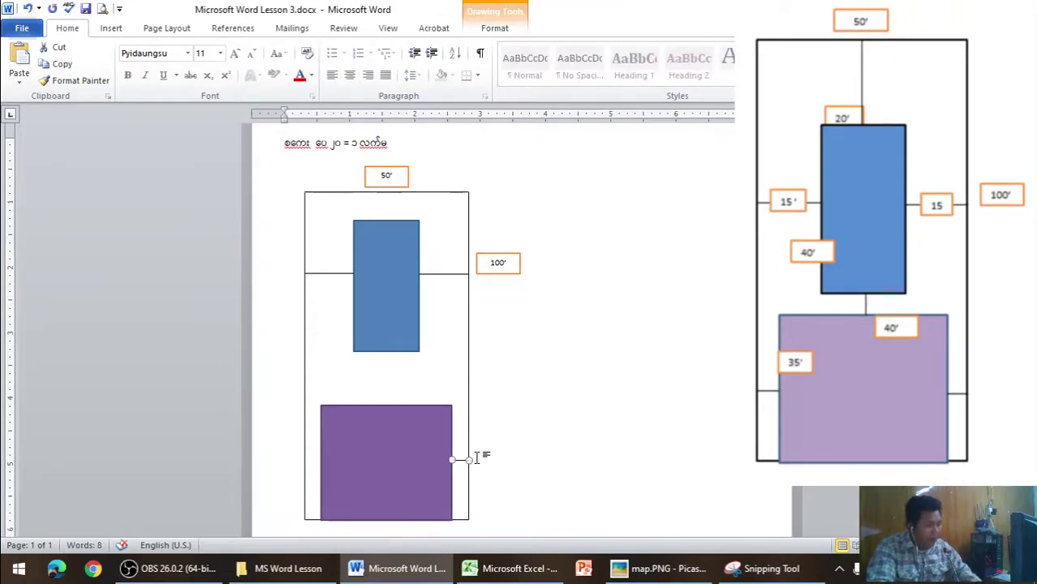
{"action": "key", "text": "Left"}
{"action": "key", "text": "Left"}
{"action": "key", "text": "Left"}
{"action": "key", "text": "Left"}
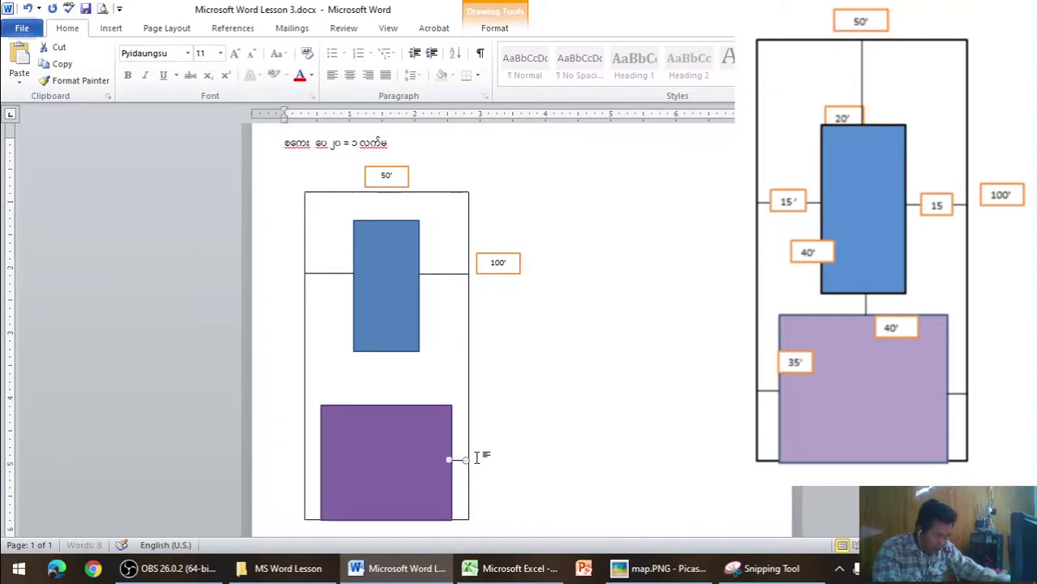
{"action": "left_click", "coordinate": [602, 462]}
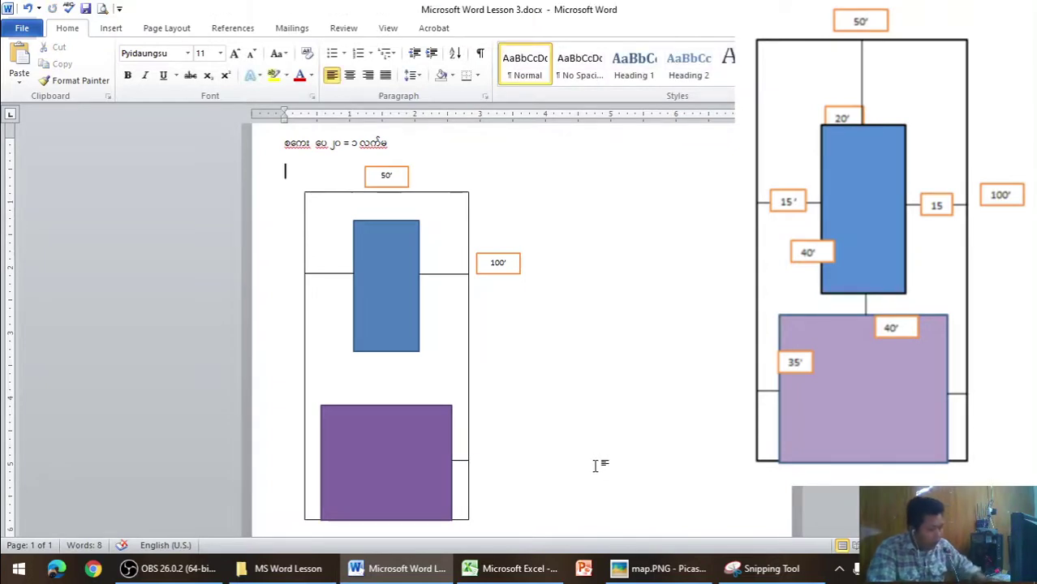
Paste a copy of the line and move it to join the rectangle's left side to the outline, then compare with the map
{"action": "key", "text": "ctrl+v"}
{"action": "key", "text": "Left"}
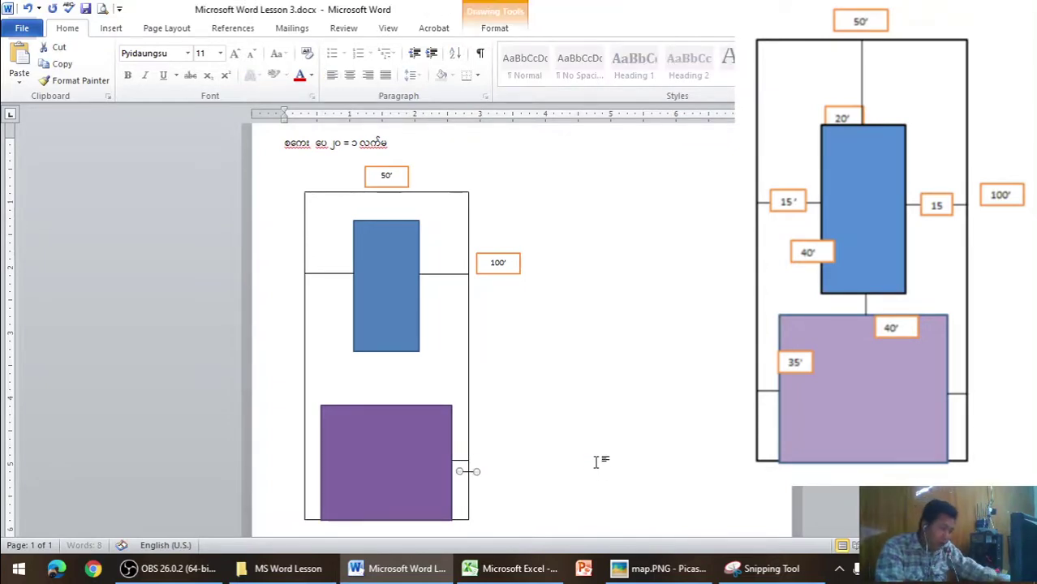
{"action": "key", "text": "Left"}
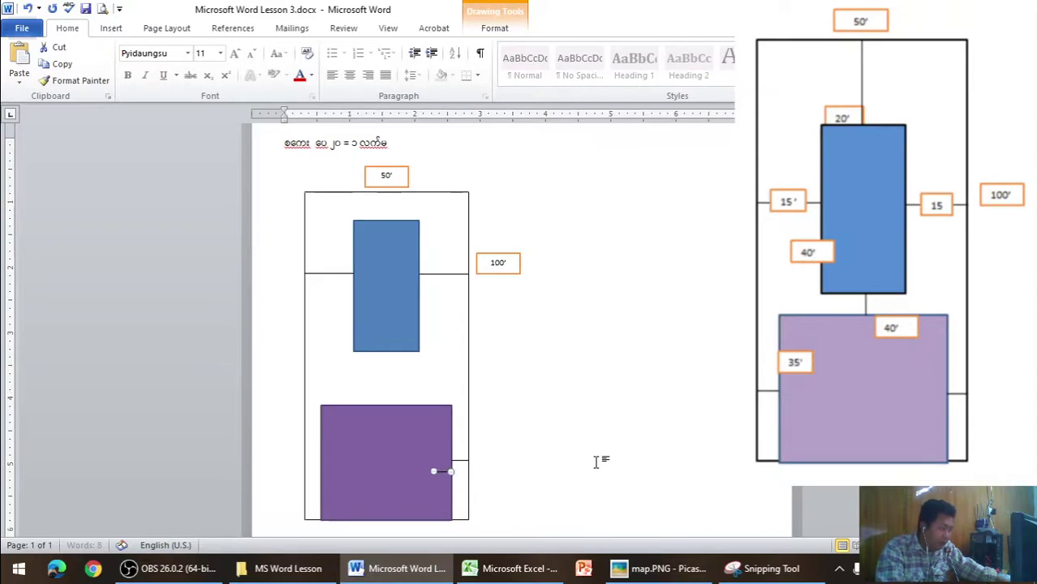
{"action": "key", "text": "Left"}
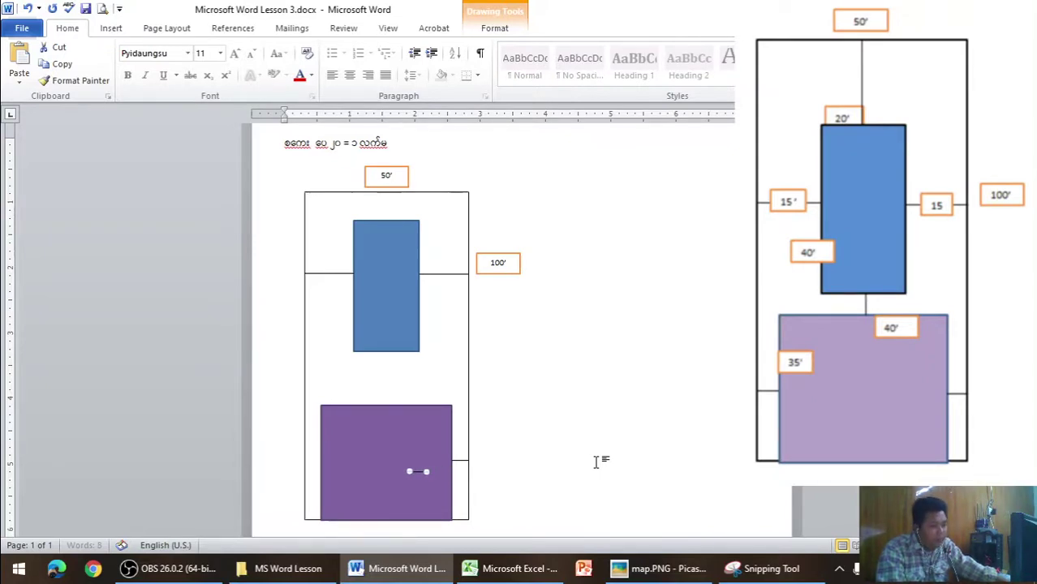
{"action": "key", "text": "Left"}
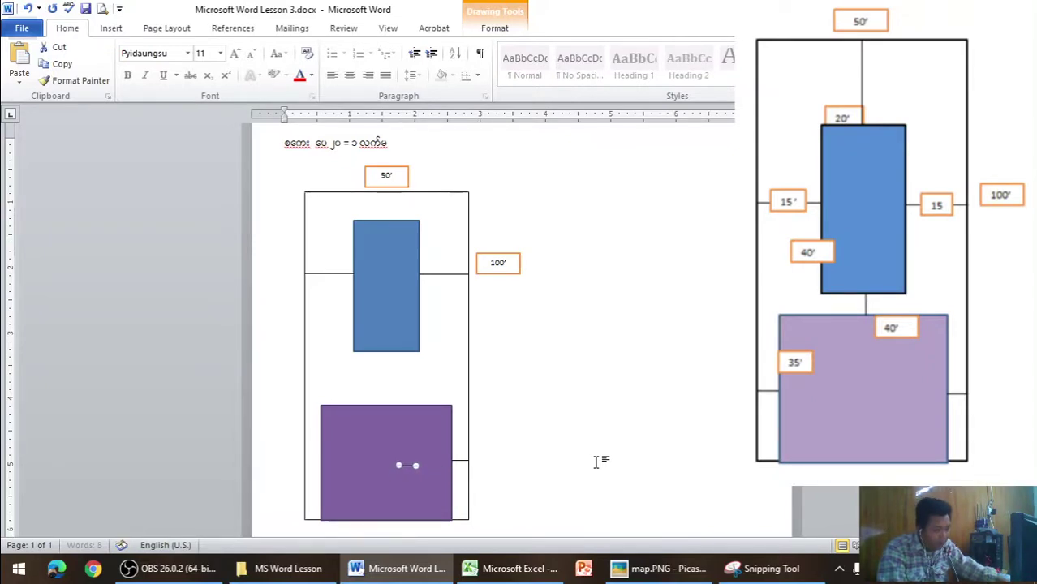
{"action": "key", "text": "Left"}
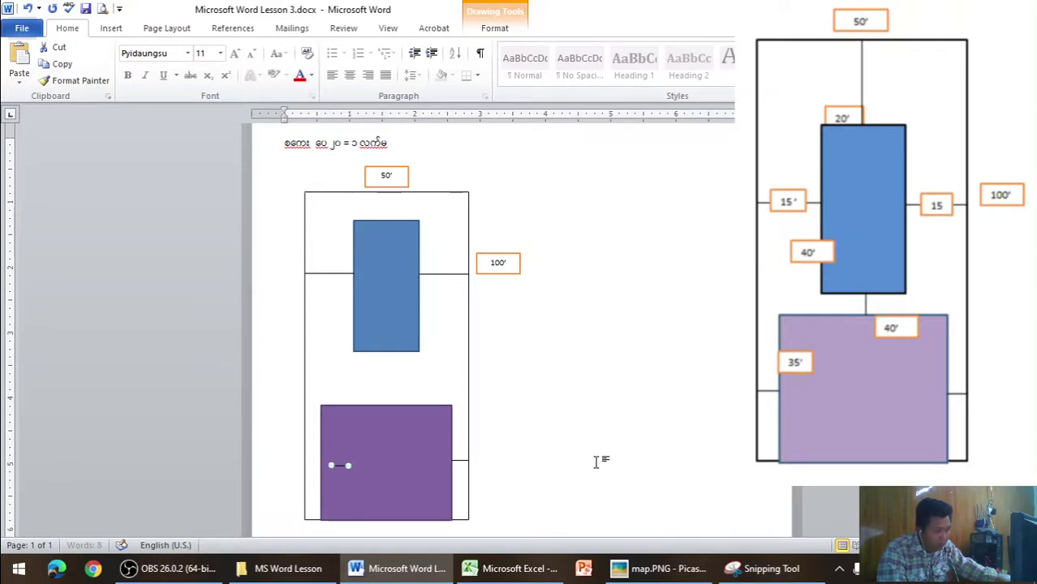
{"action": "key", "text": "Left"}
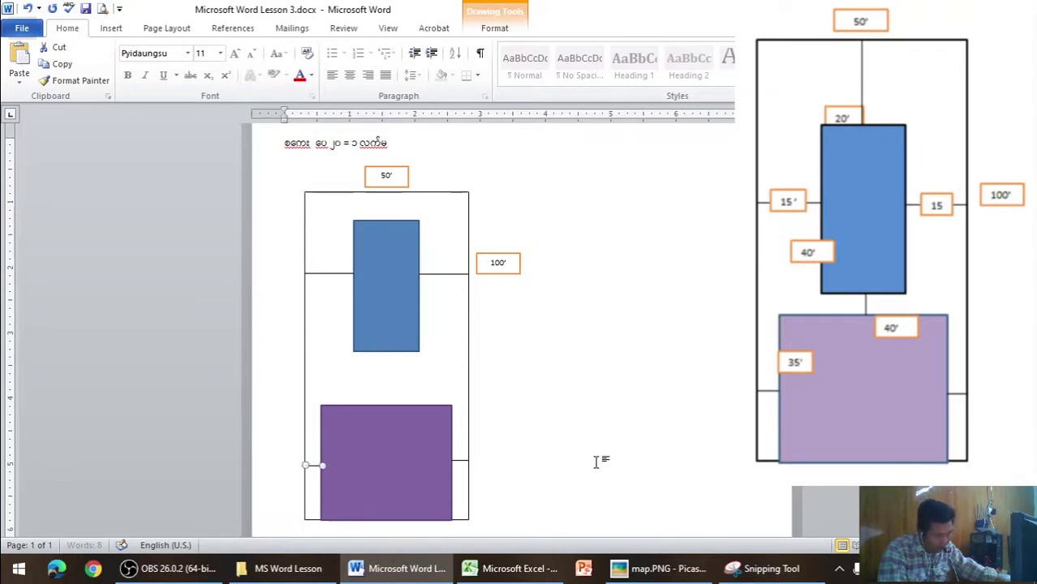
{"action": "key", "text": "Left"}
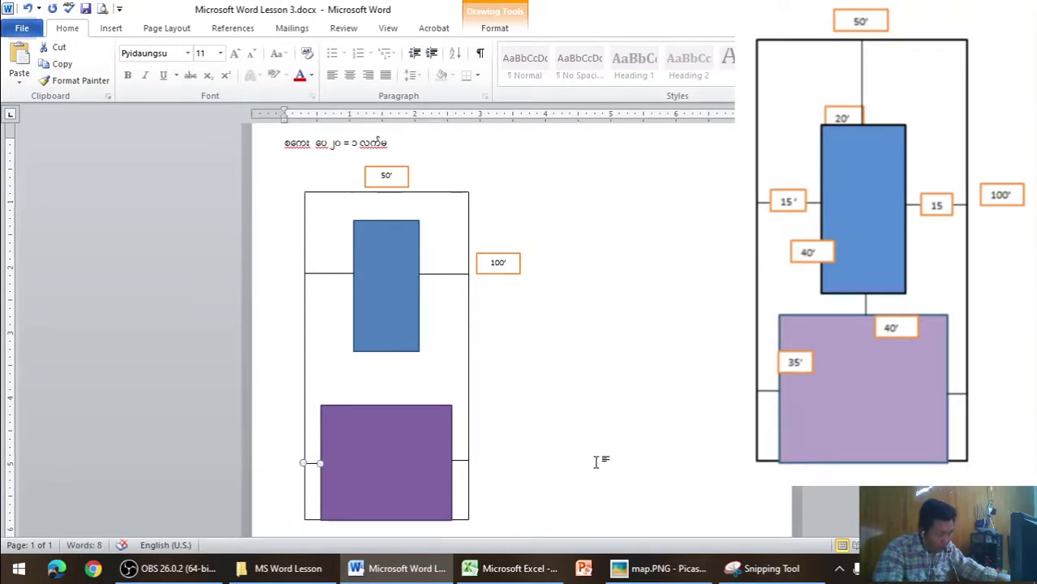
{"action": "left_click", "coordinate": [600, 461]}
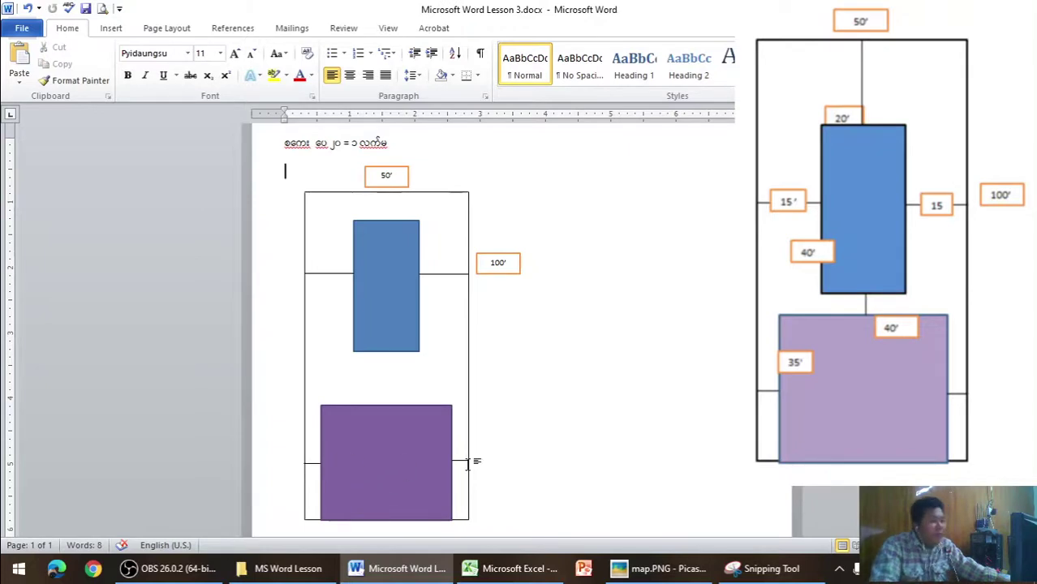
{"action": "left_click", "coordinate": [666, 569]}
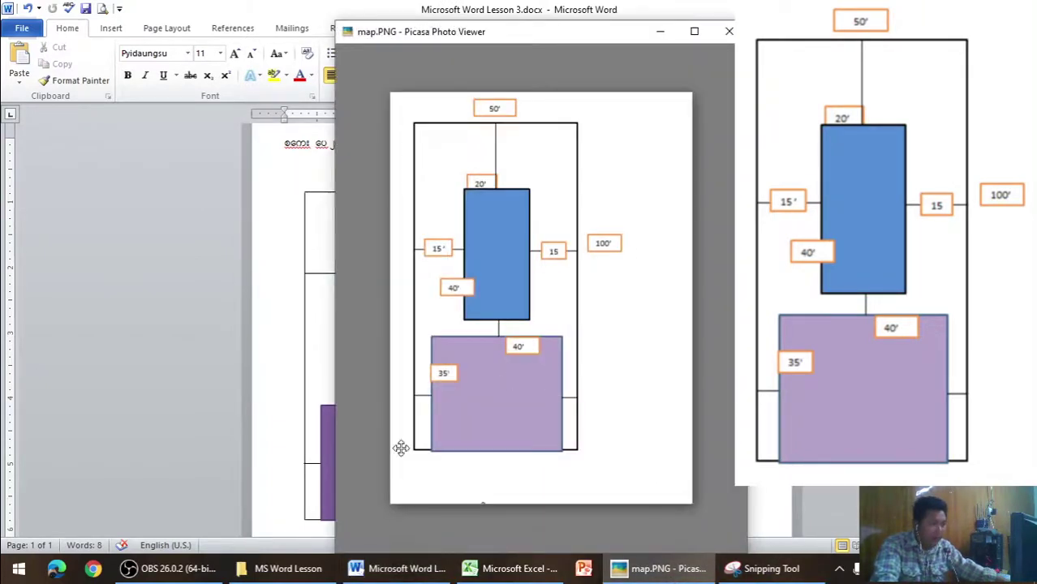
{"action": "left_click", "coordinate": [324, 352]}
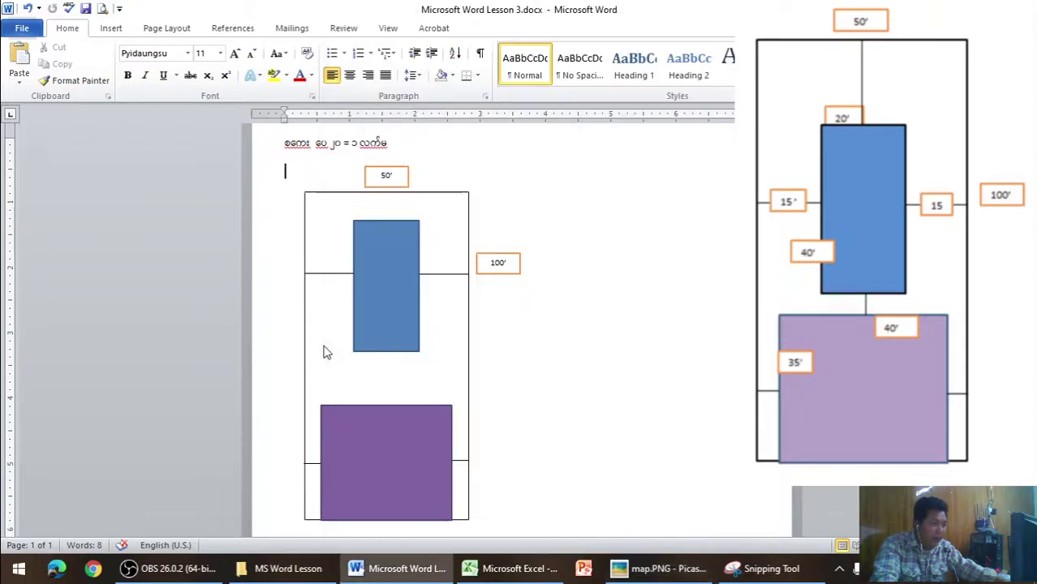
Copy the 100' label box and paste several duplicates, checking the map for the next label
{"action": "left_click", "coordinate": [505, 254]}
{"action": "right_click", "coordinate": [505, 253]}
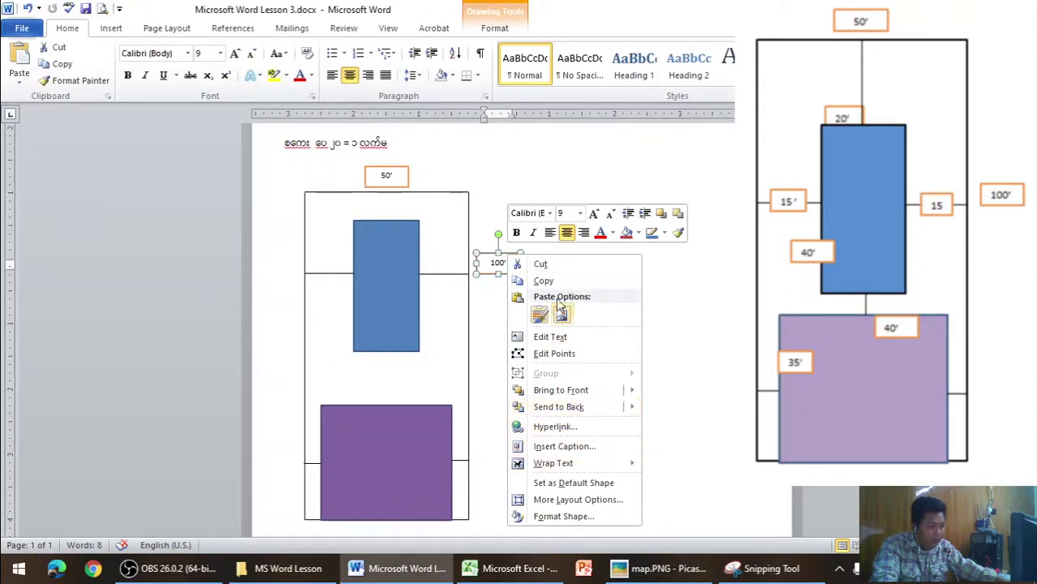
{"action": "left_click", "coordinate": [542, 281]}
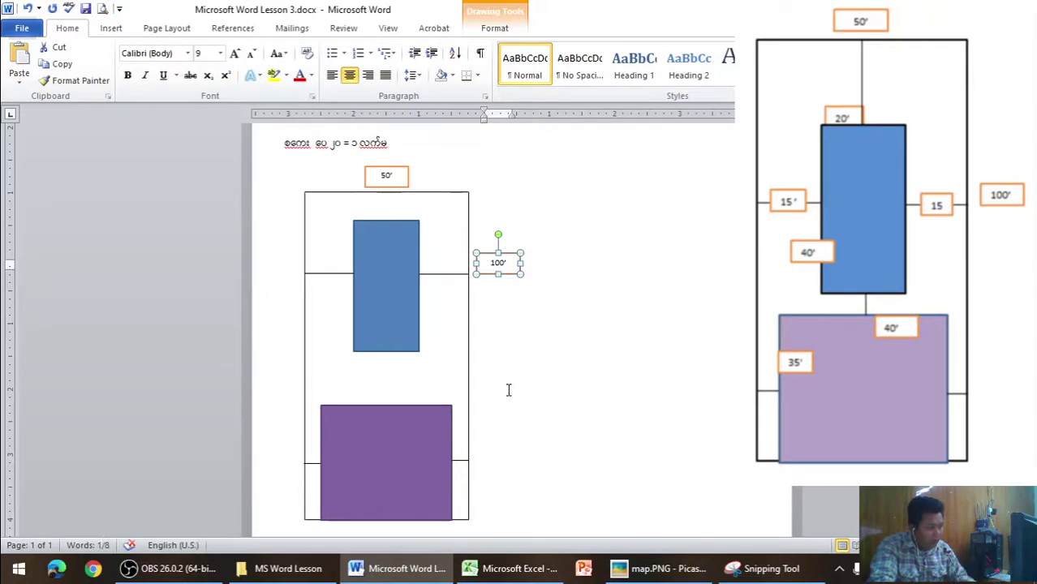
{"action": "key", "text": "ctrl+v"}
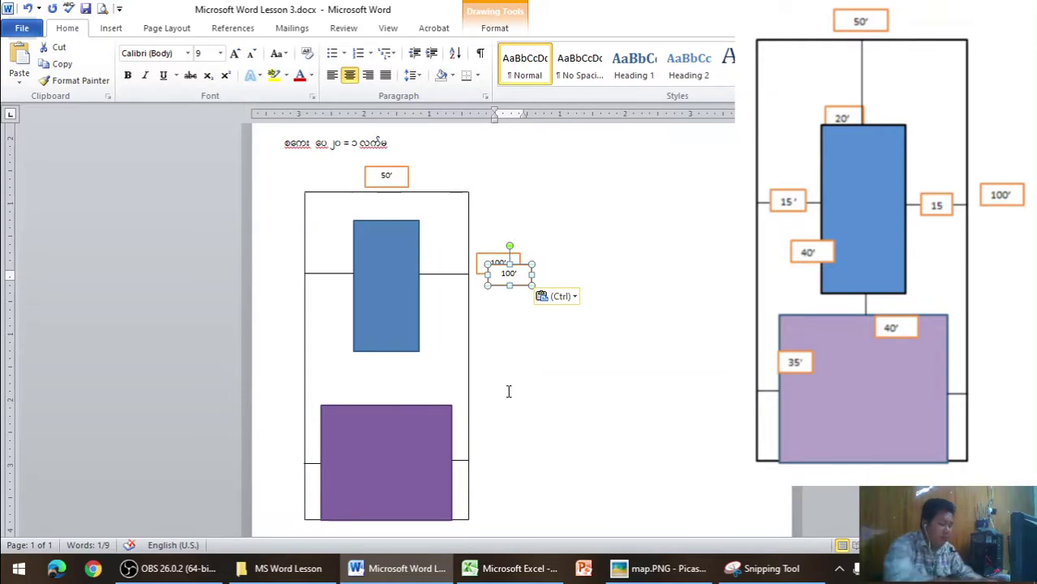
{"action": "key", "text": "ctrl+v"}
{"action": "left_click", "coordinate": [575, 305]}
{"action": "key", "text": "ctrl+v"}
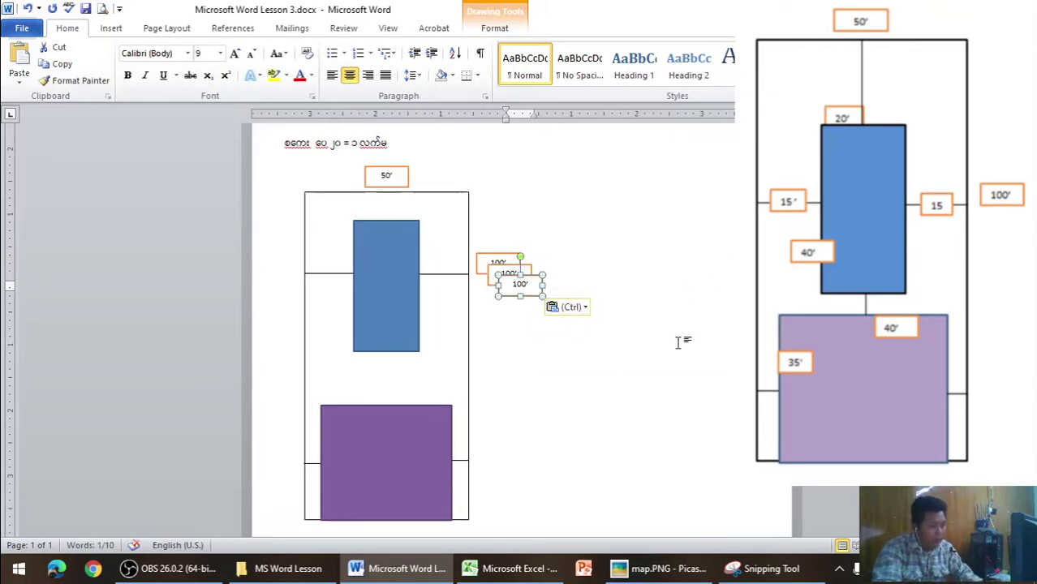
{"action": "left_click", "coordinate": [663, 569]}
{"action": "left_click", "coordinate": [669, 572]}
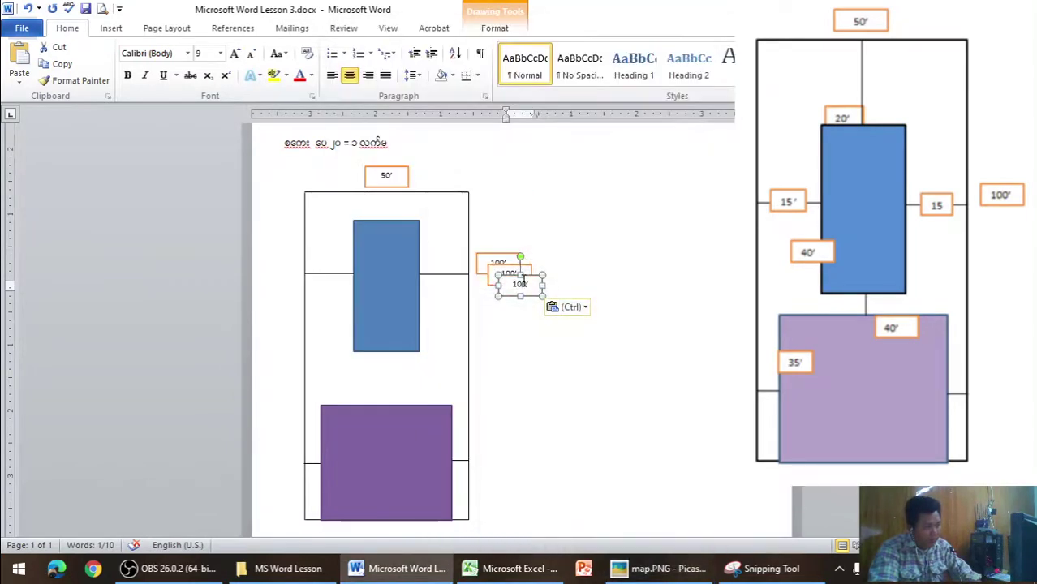
Change one duplicate to 40' and place it on the purple rectangle's top edge
{"action": "double_click", "coordinate": [519, 282]}
{"action": "type", "text": "40"}
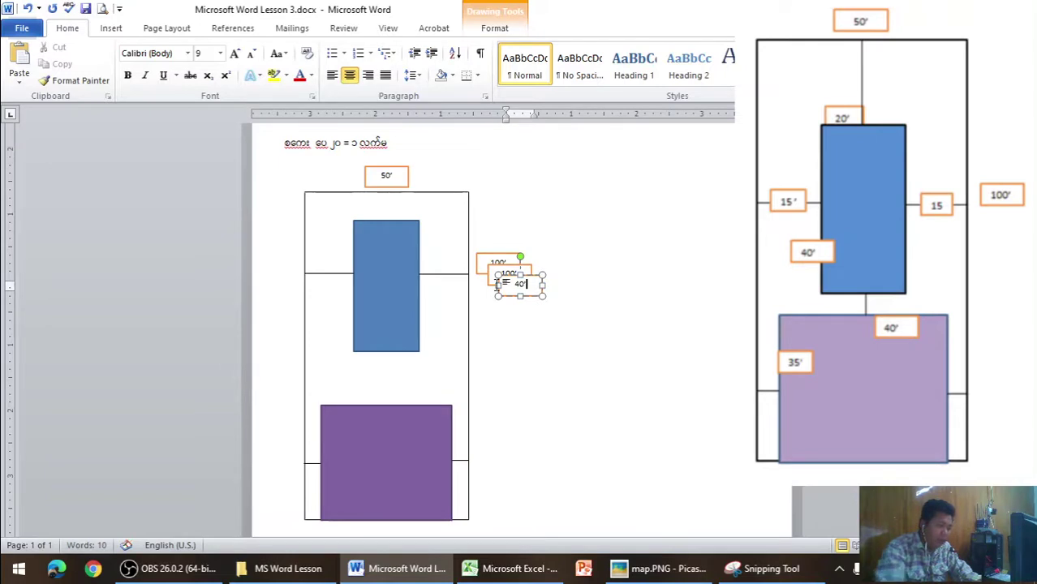
{"action": "left_click_drag", "start_coordinate": [533, 273], "coordinate": [412, 389]}
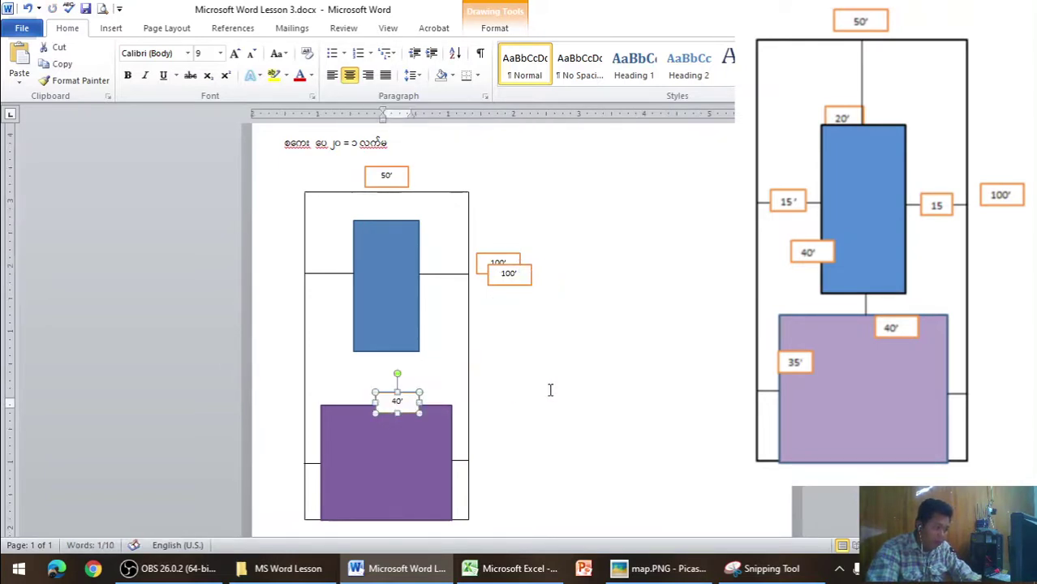
{"action": "left_click", "coordinate": [590, 380]}
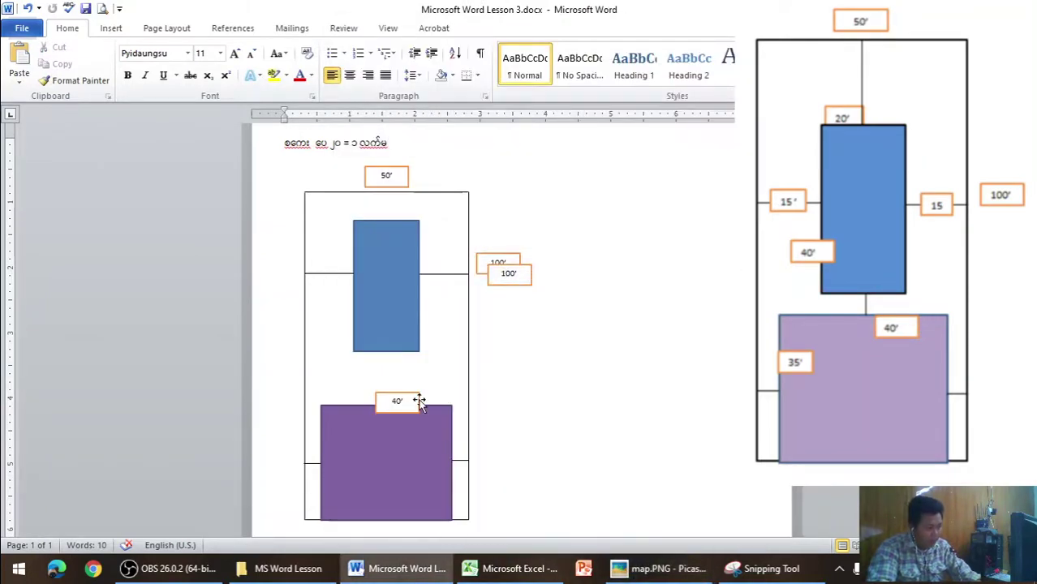
{"action": "left_click", "coordinate": [395, 399]}
{"action": "left_click_drag", "start_coordinate": [405, 396], "coordinate": [423, 409]}
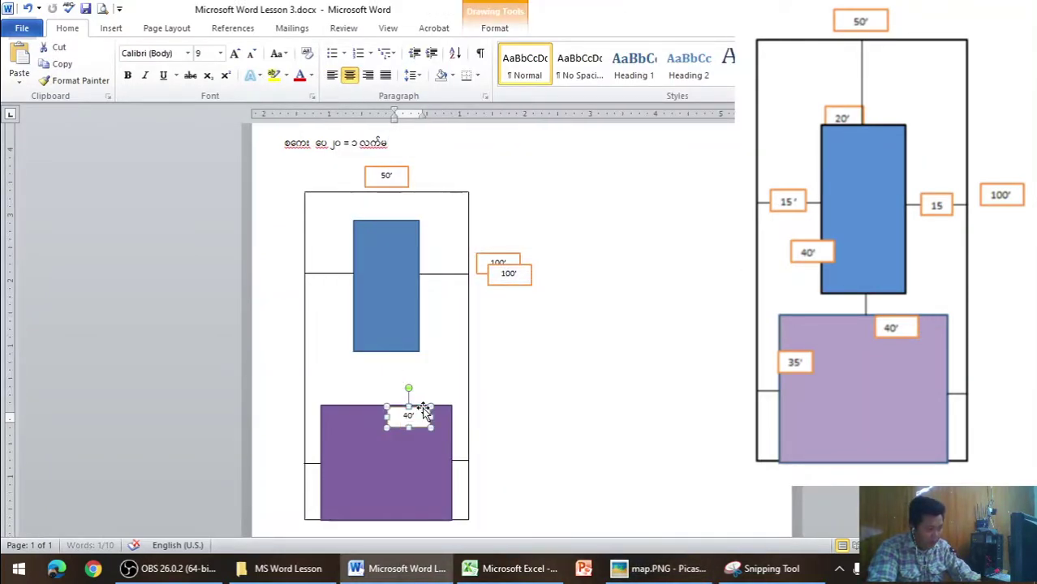
{"action": "left_click", "coordinate": [674, 349]}
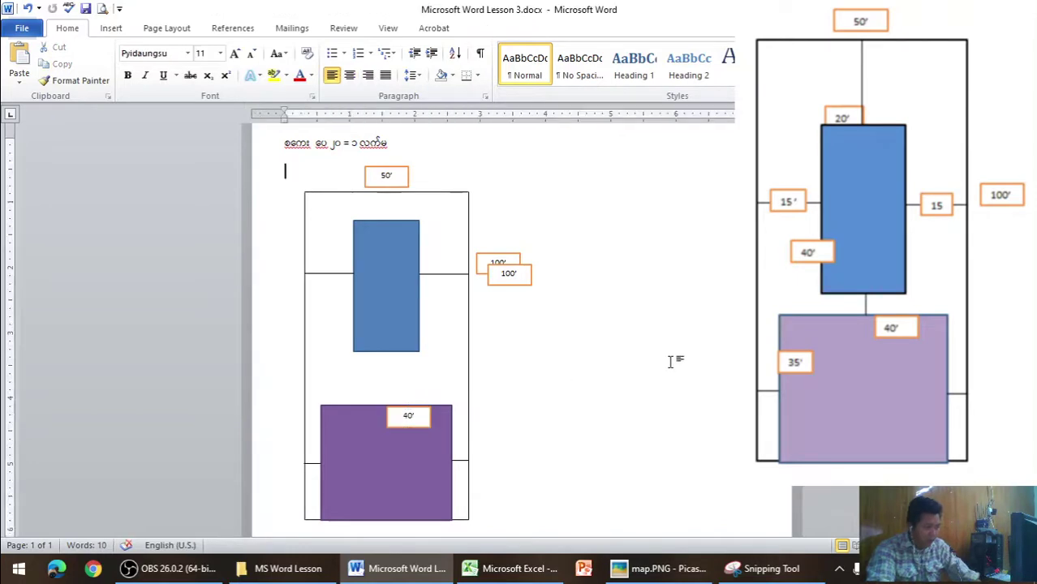
Retype the duplicate 100' label as 35' and move it to the purple rectangle's left side
{"action": "double_click", "coordinate": [509, 273]}
{"action": "type", "text": "35'"}
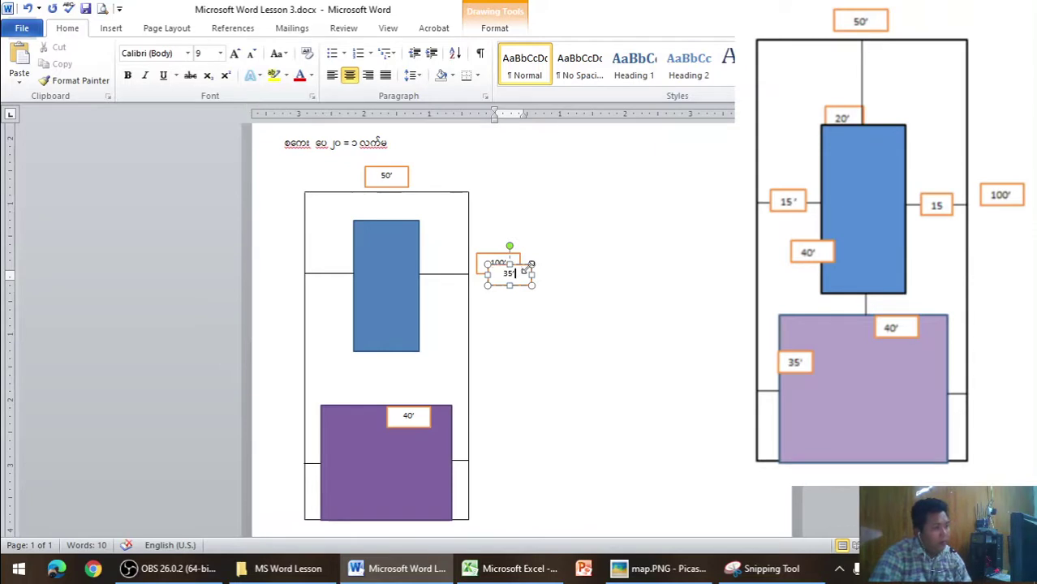
{"action": "left_click_drag", "start_coordinate": [526, 268], "coordinate": [362, 431]}
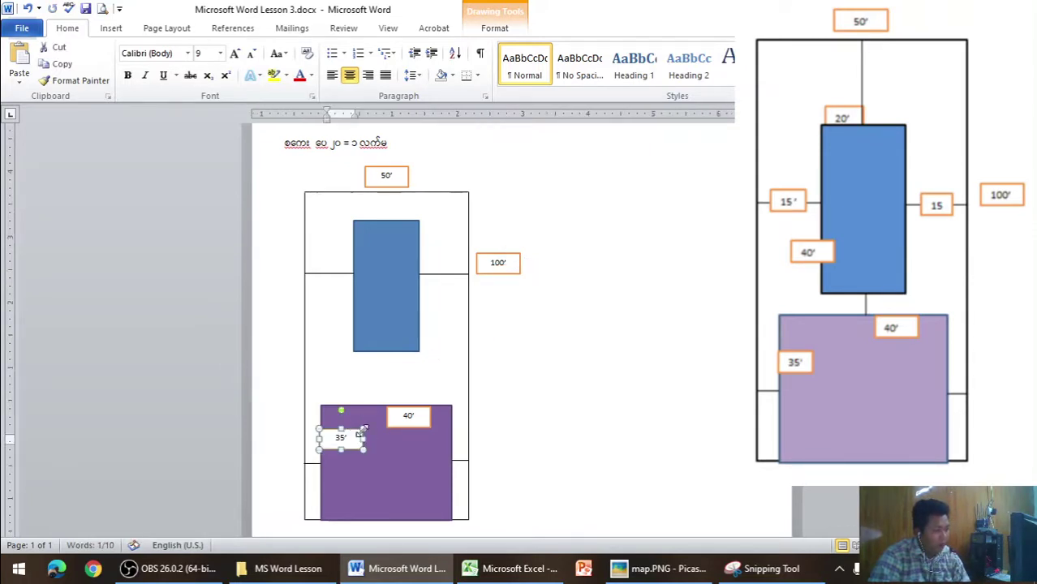
{"action": "left_click", "coordinate": [553, 376]}
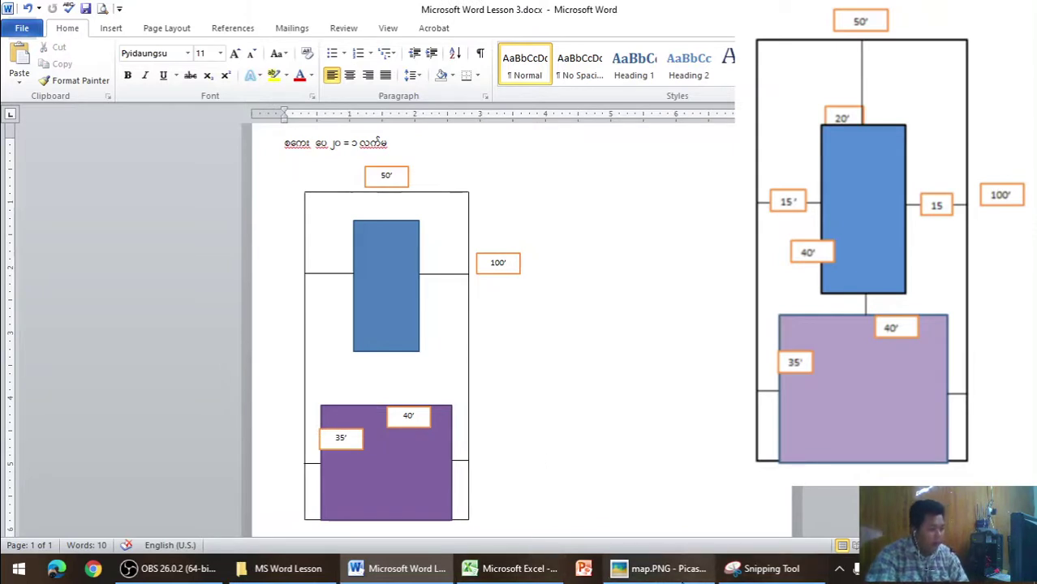
{"action": "left_click", "coordinate": [625, 570]}
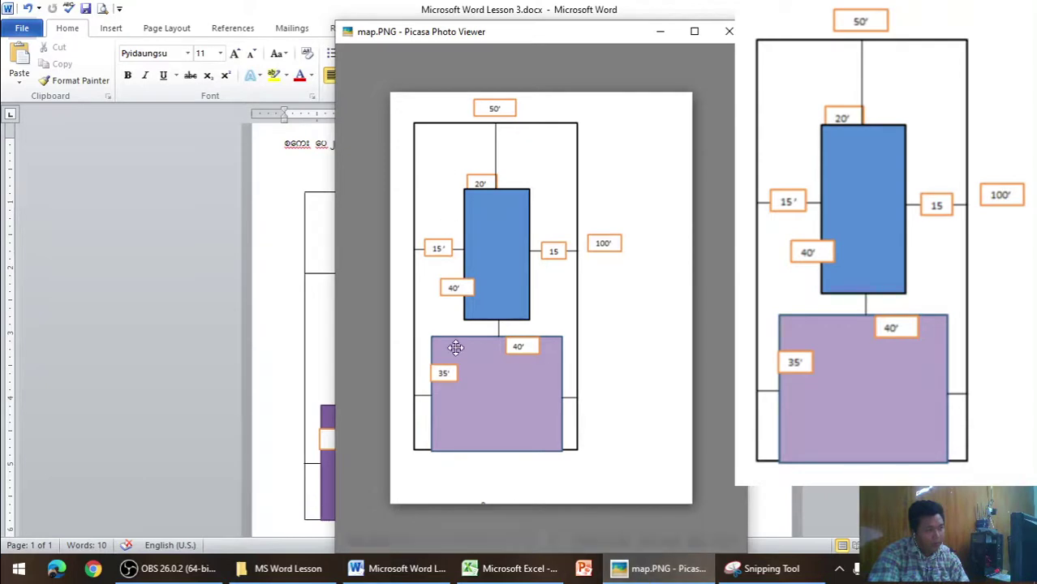
Minimize the Picasa map viewer to bring the Word drawing back
{"action": "left_click", "coordinate": [640, 572]}
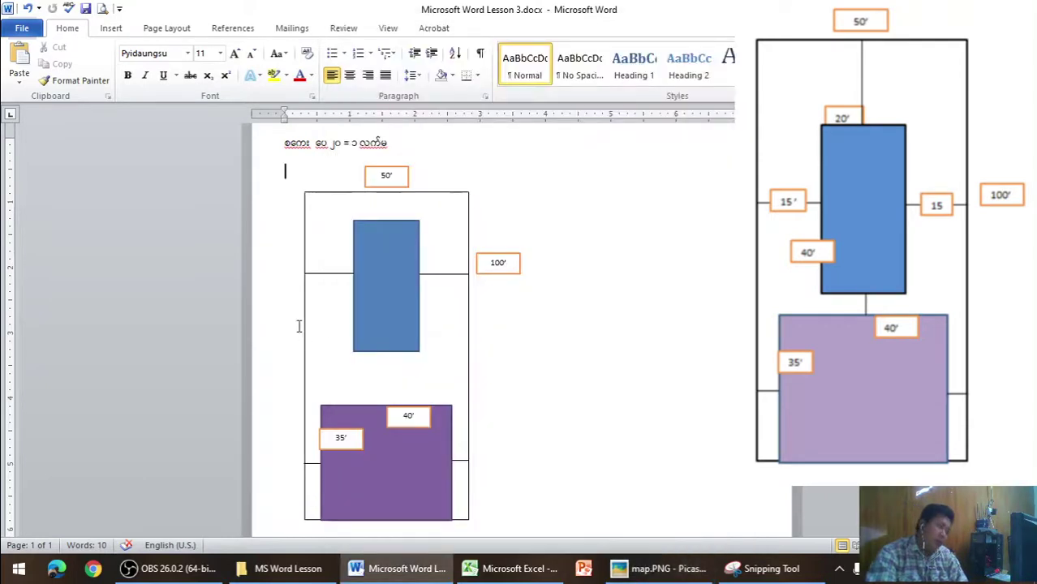
{"action": "left_click", "coordinate": [404, 257]}
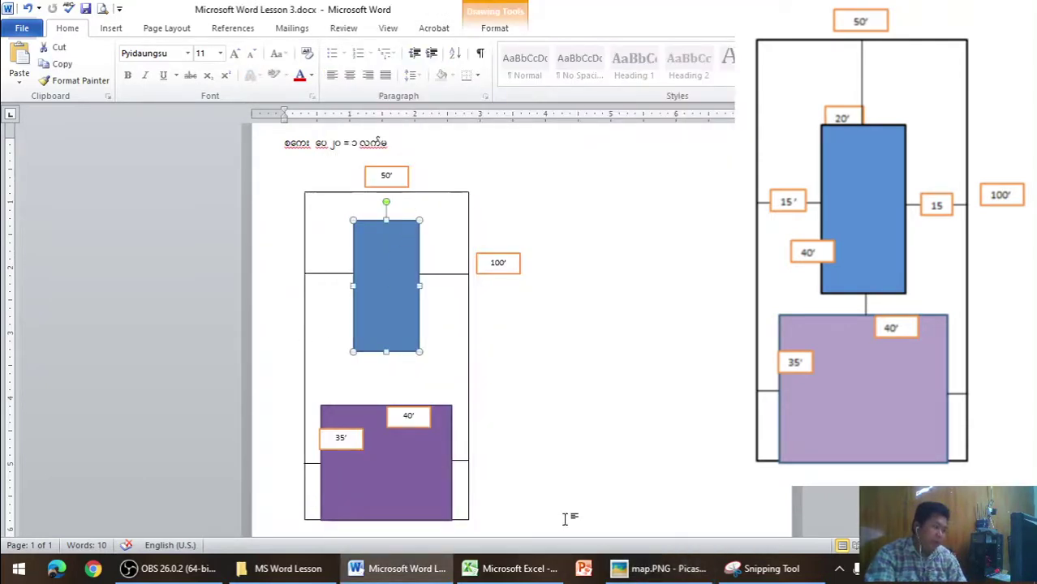
{"action": "left_click", "coordinate": [777, 571]}
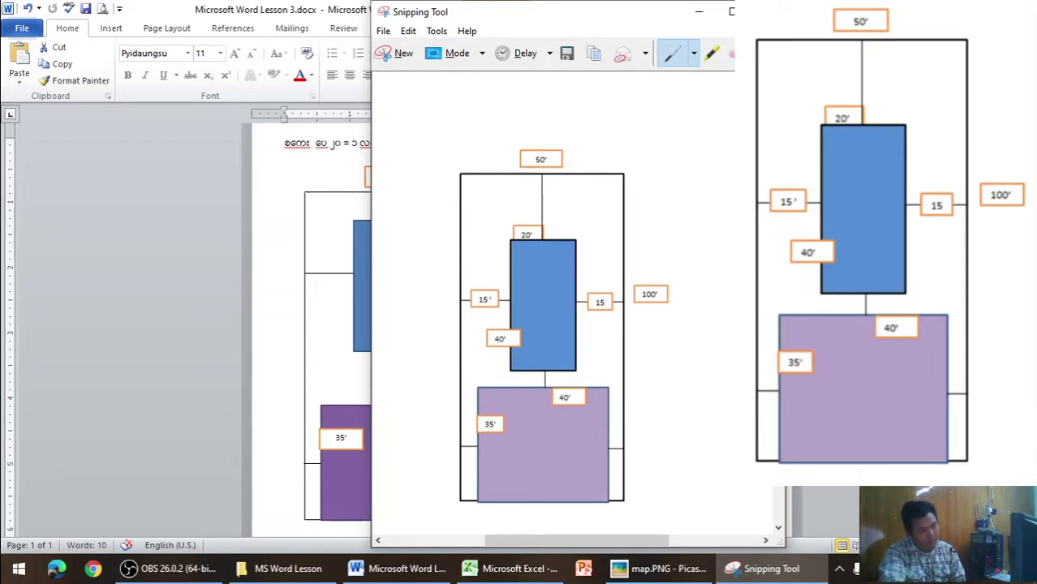
{"action": "left_click", "coordinate": [698, 11]}
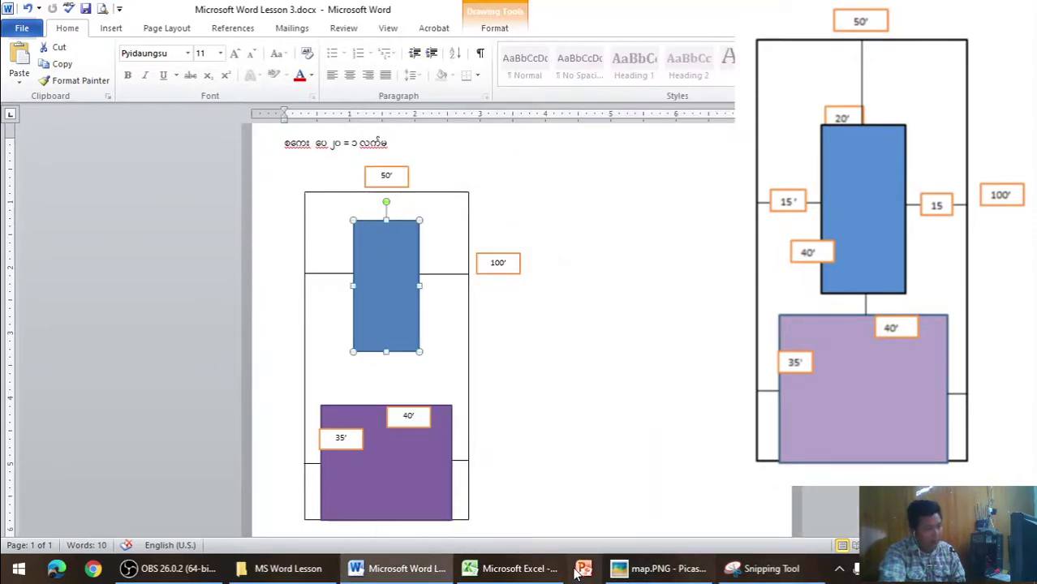
Commit =5/20 (0.25) in Excel's A1, then return to Word with the Shapes gallery open
{"action": "left_click", "coordinate": [511, 567]}
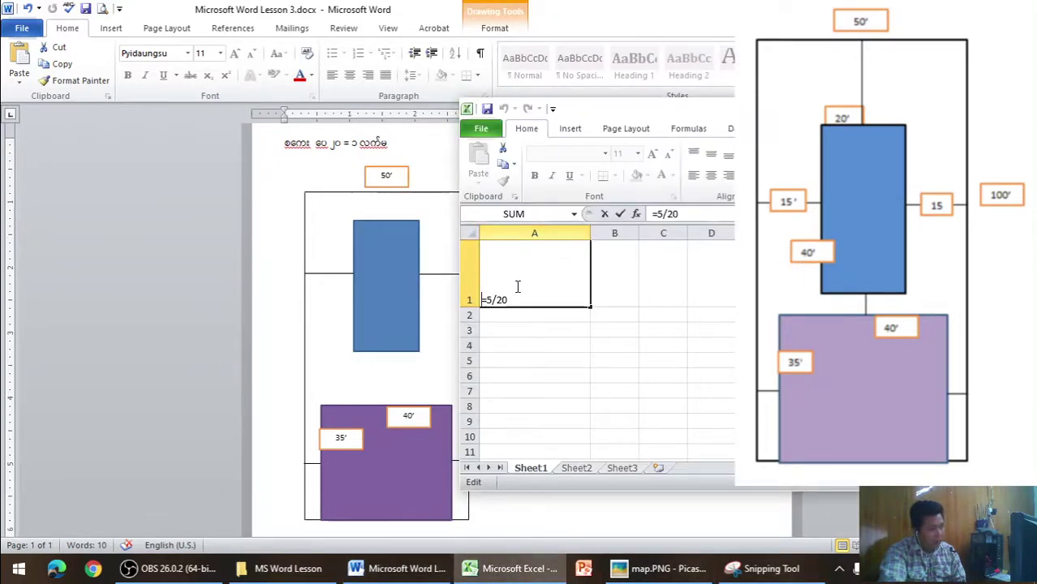
{"action": "key", "text": "Return"}
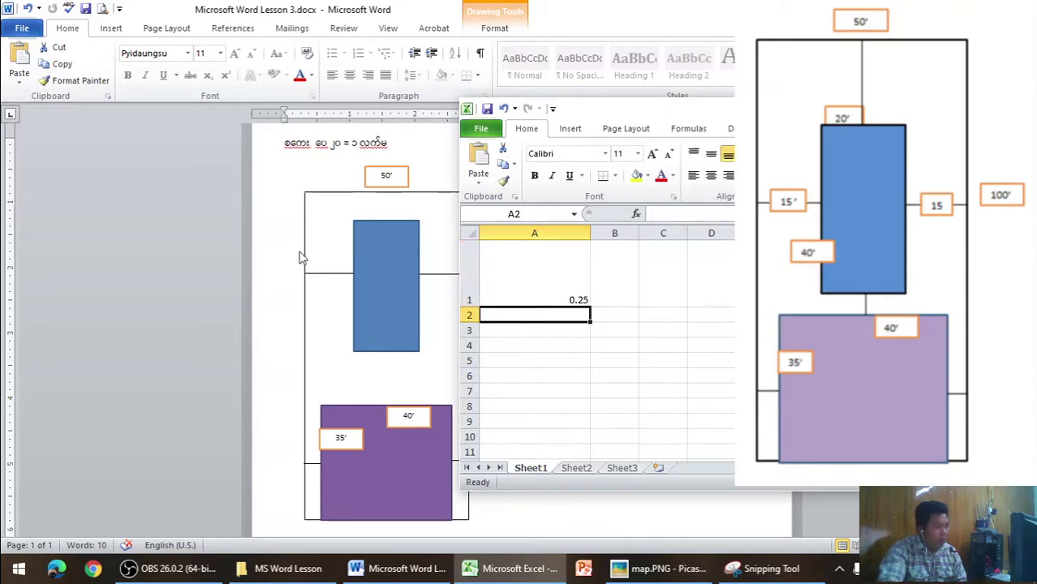
{"action": "left_click", "coordinate": [251, 222]}
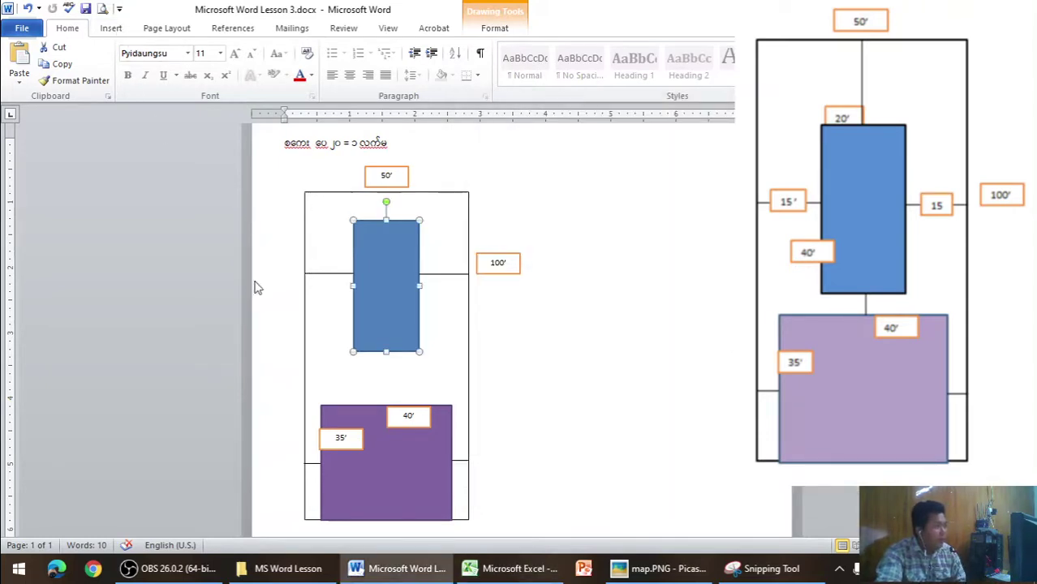
{"action": "left_click", "coordinate": [118, 28]}
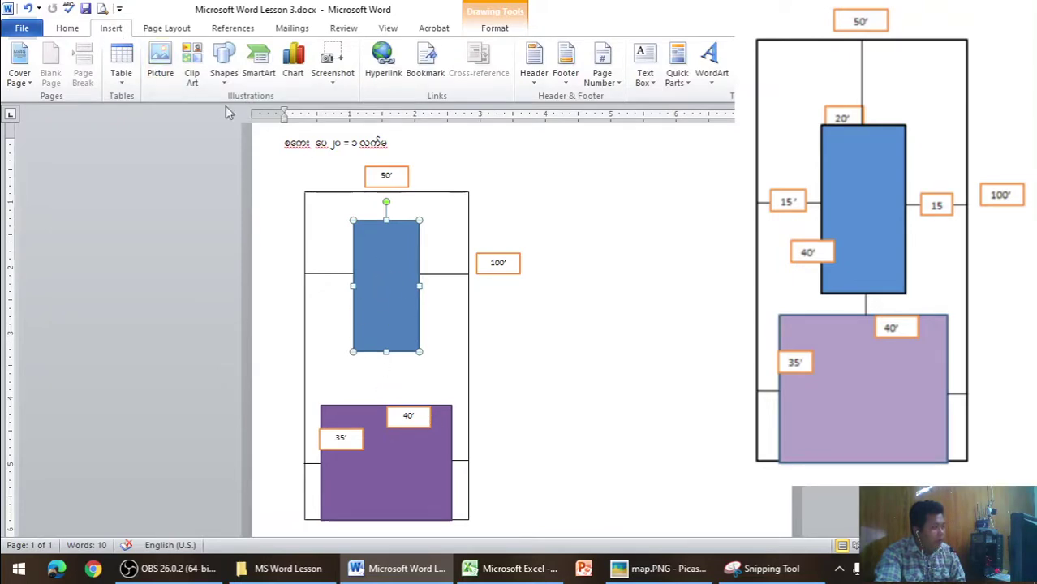
{"action": "left_click", "coordinate": [216, 83]}
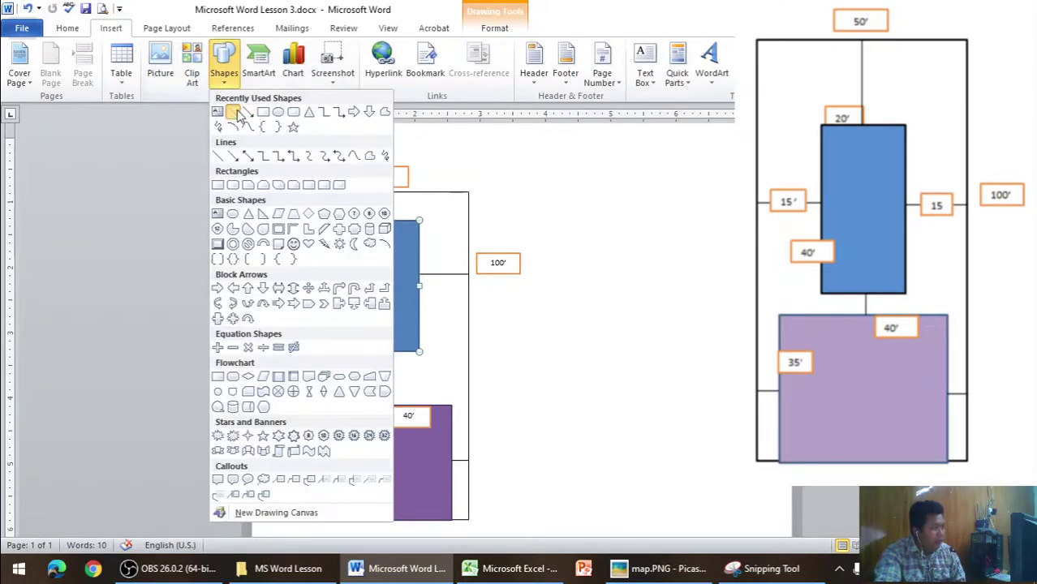
Draw a vertical line between the blue and purple rectangles and set its height to 0.25 inches
{"action": "left_click", "coordinate": [231, 113]}
{"action": "left_click_drag", "start_coordinate": [442, 368], "coordinate": [442, 382]}
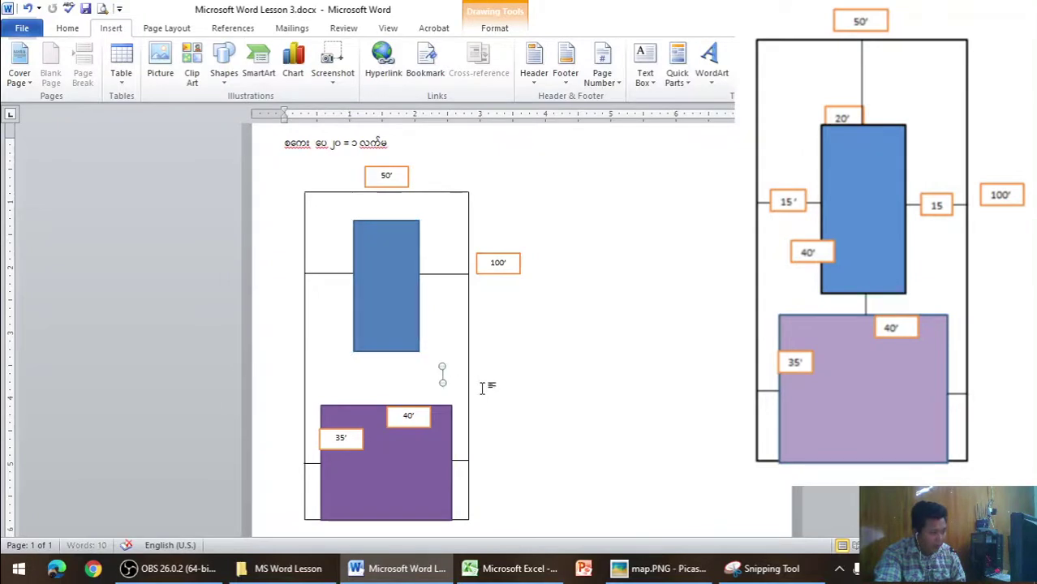
{"action": "right_click", "coordinate": [439, 367]}
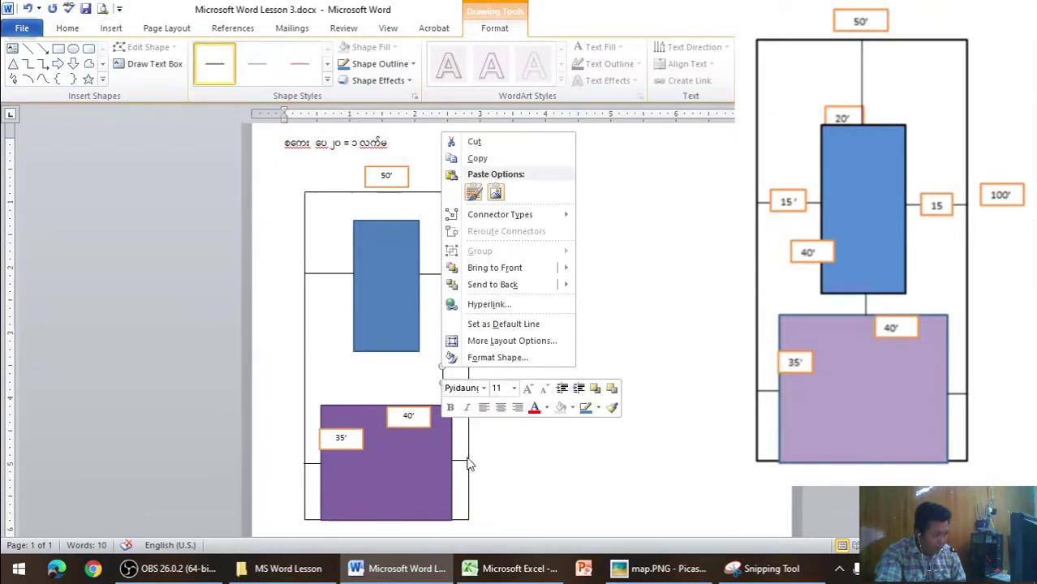
{"action": "left_click", "coordinate": [494, 340]}
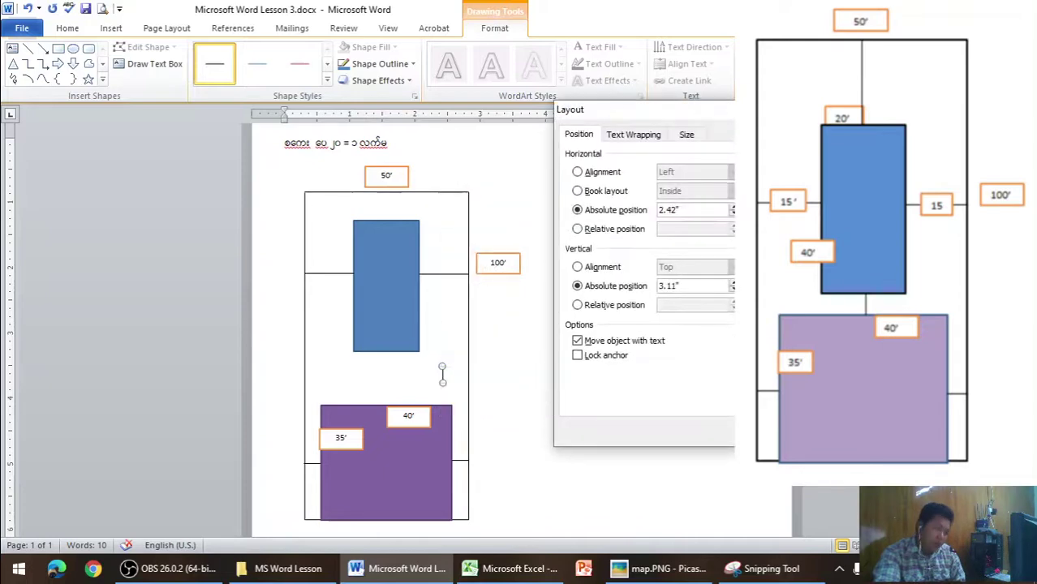
{"action": "left_click", "coordinate": [686, 134]}
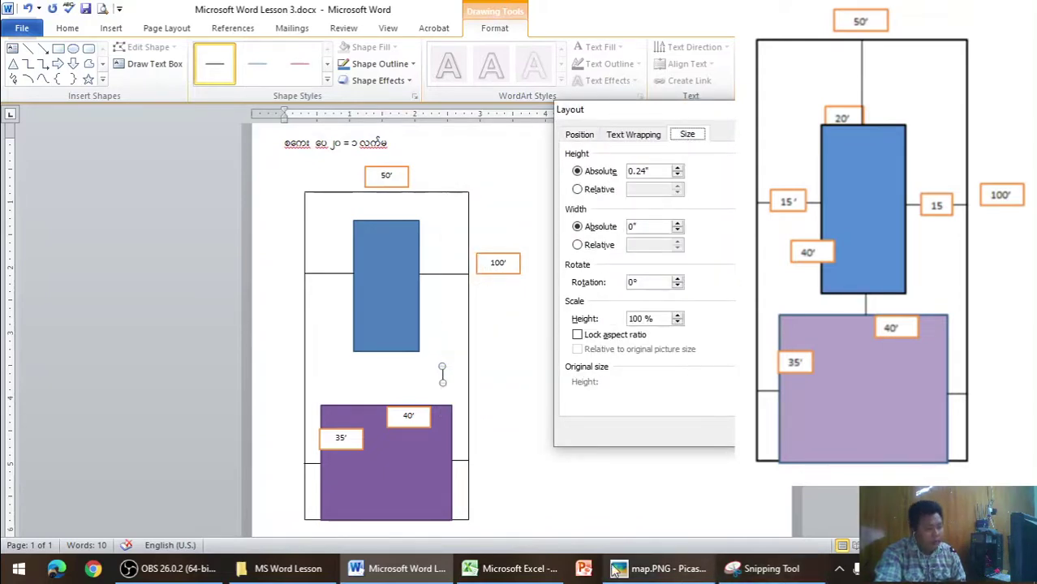
{"action": "left_click", "coordinate": [558, 572]}
{"action": "left_click", "coordinate": [558, 572]}
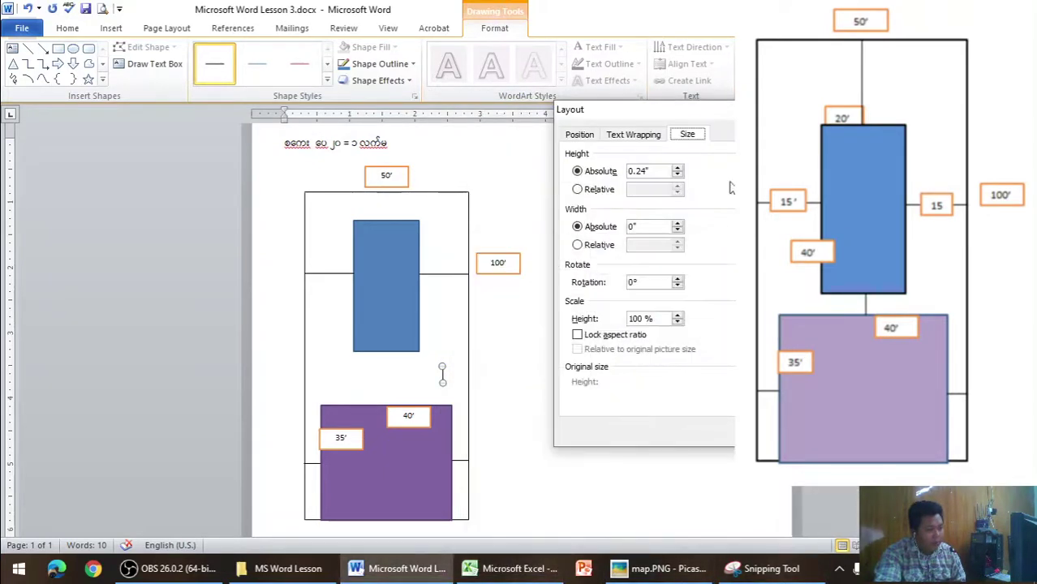
{"action": "double_click", "coordinate": [638, 172]}
{"action": "type", "text": "0"}
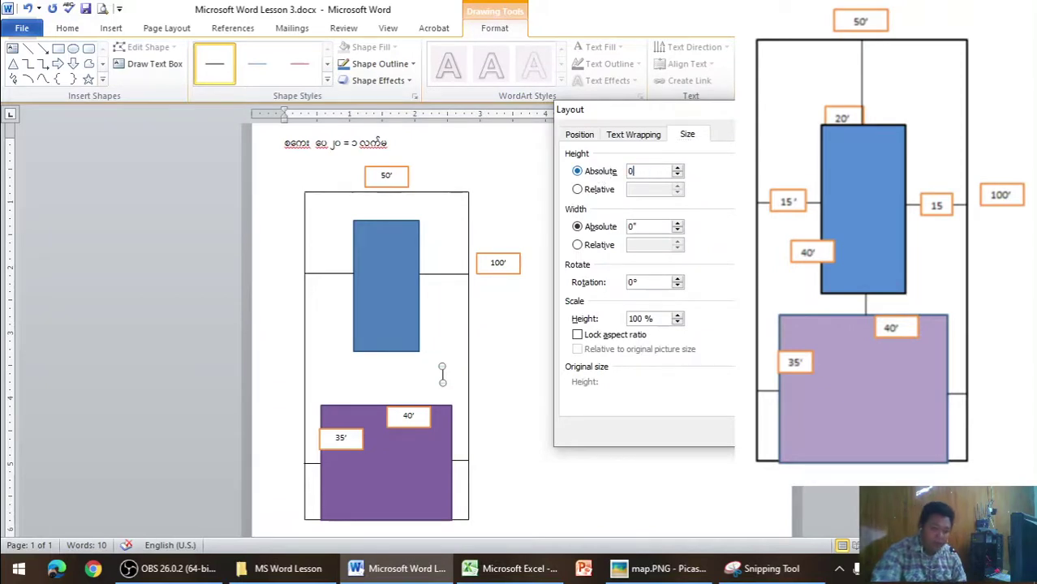
{"action": "type", "text": ".25"}
{"action": "key", "text": "Return"}
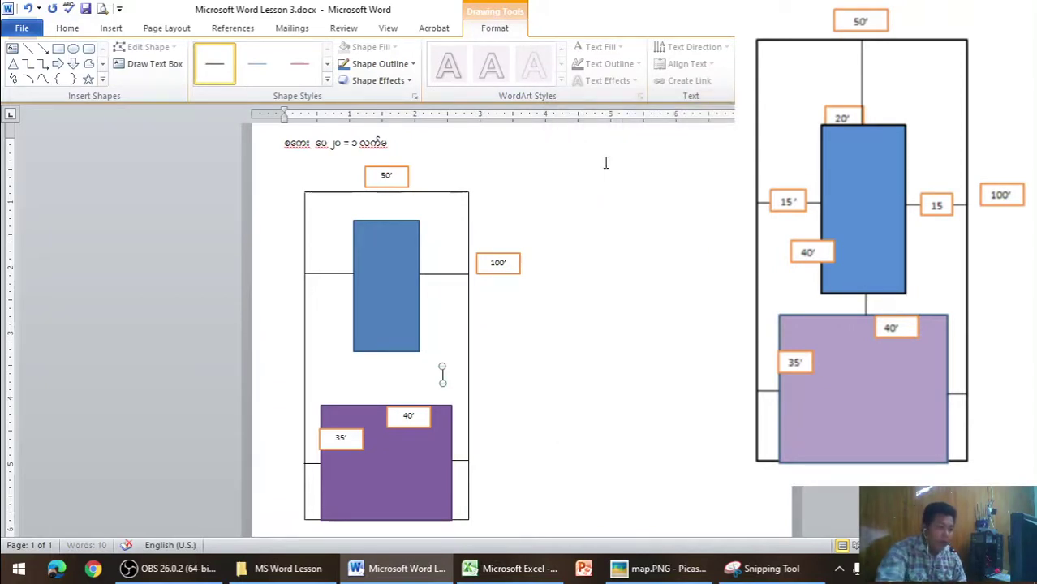
Nudge the connector line left so it sits above the purple rectangle
{"action": "key", "text": "Left"}
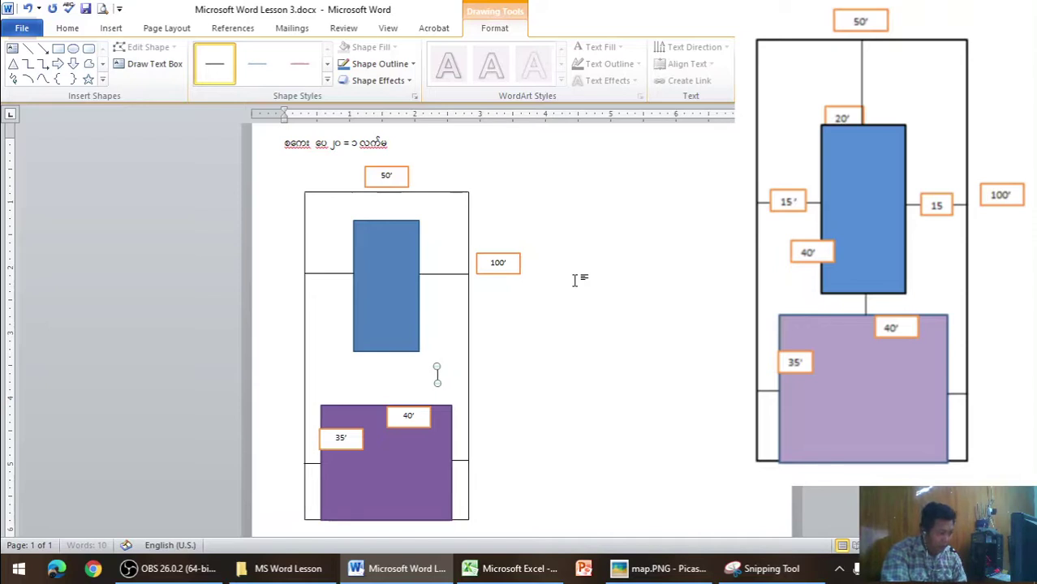
{"action": "key", "text": "ctrl+Left"}
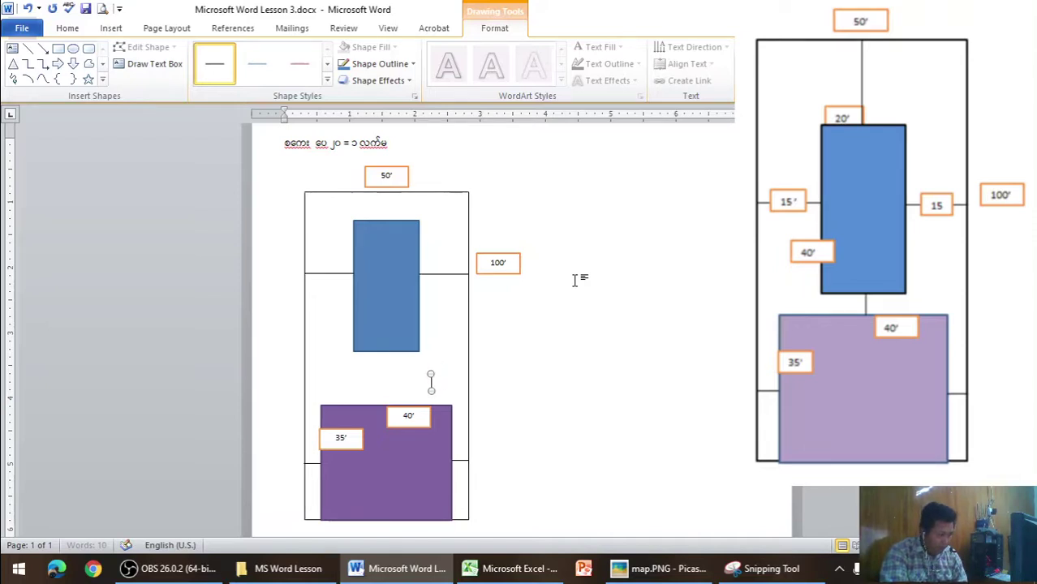
{"action": "key", "text": "Left"}
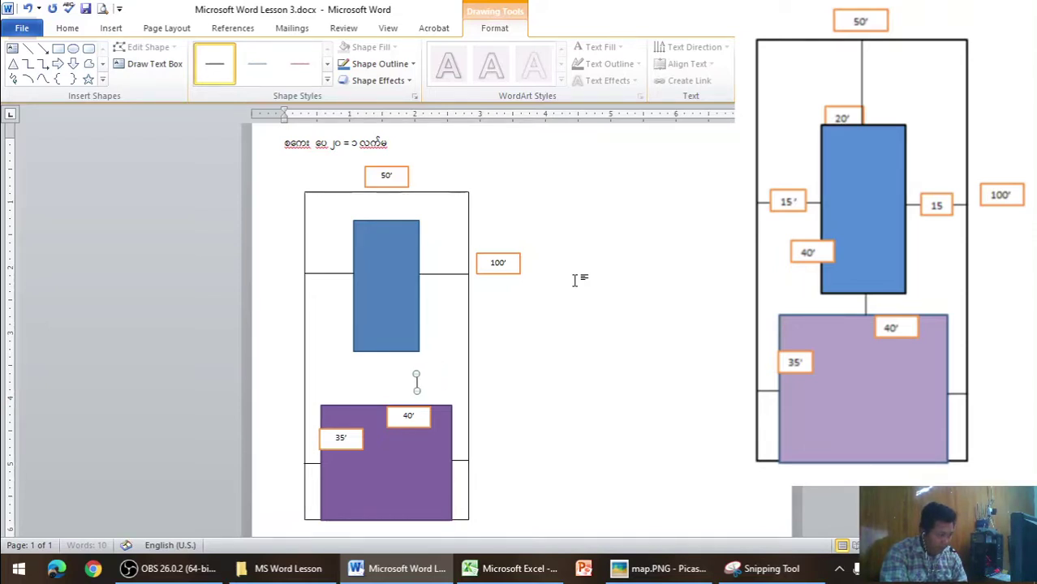
{"action": "key", "text": "Left"}
{"action": "key", "text": "Left"}
{"action": "left_click", "coordinate": [575, 280]}
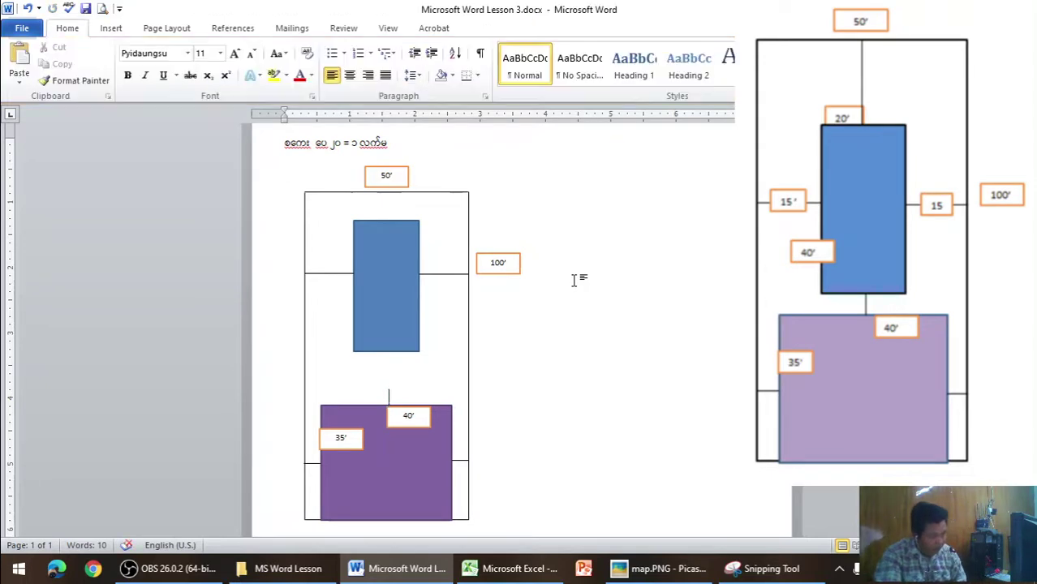
Nudge the blue rectangle down until its bottom edge meets the short connector above the purple rectangle
{"action": "left_click", "coordinate": [387, 393]}
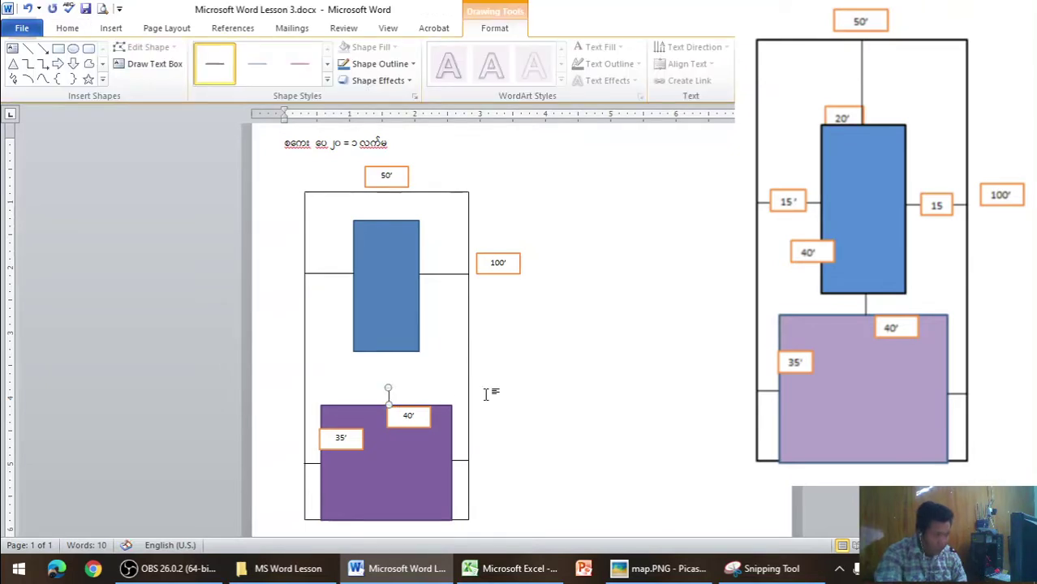
{"action": "left_click", "coordinate": [518, 383]}
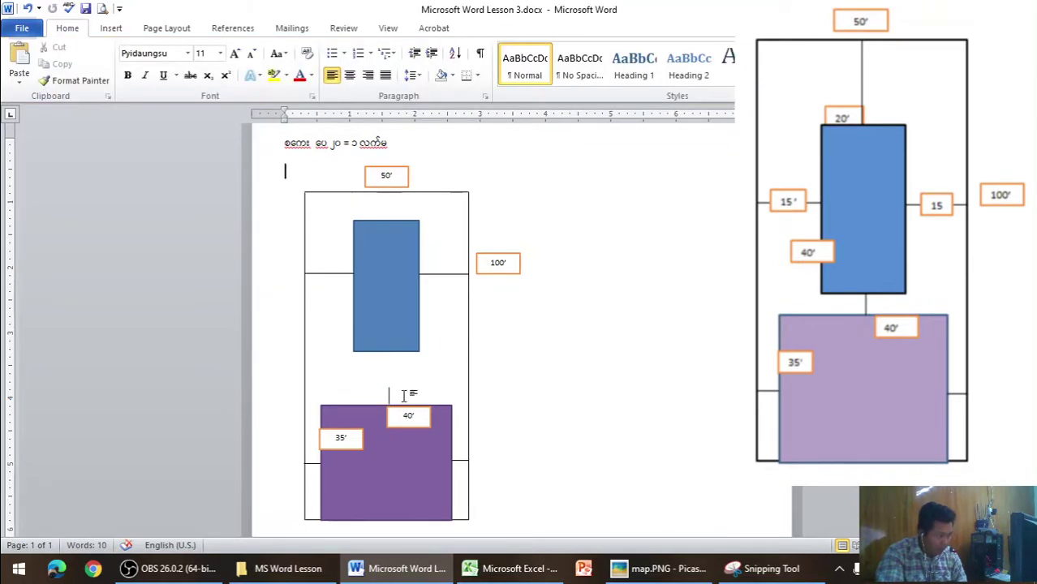
{"action": "left_click", "coordinate": [389, 397]}
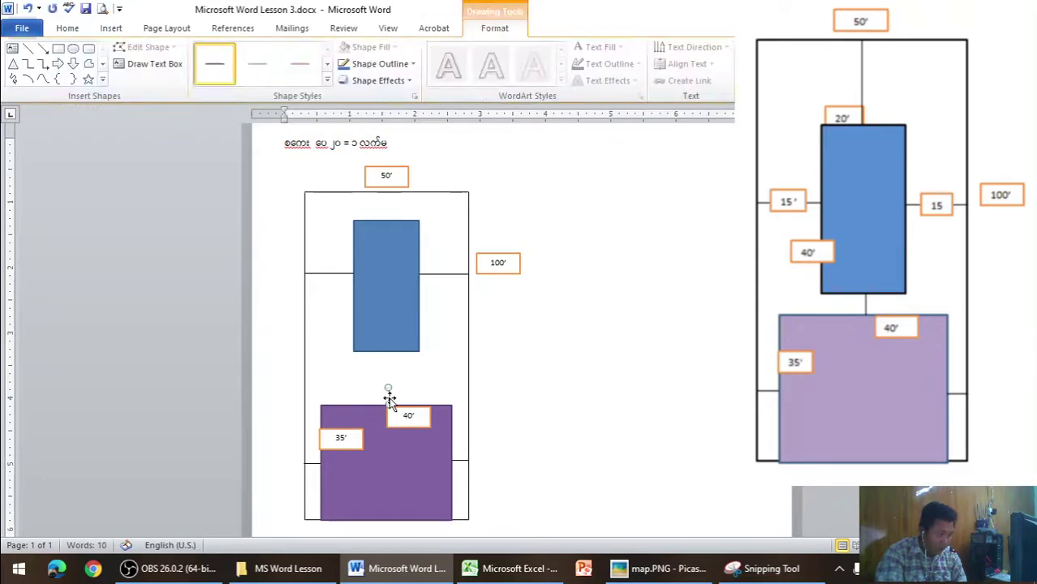
{"action": "left_click", "coordinate": [639, 308]}
{"action": "left_click", "coordinate": [397, 271]}
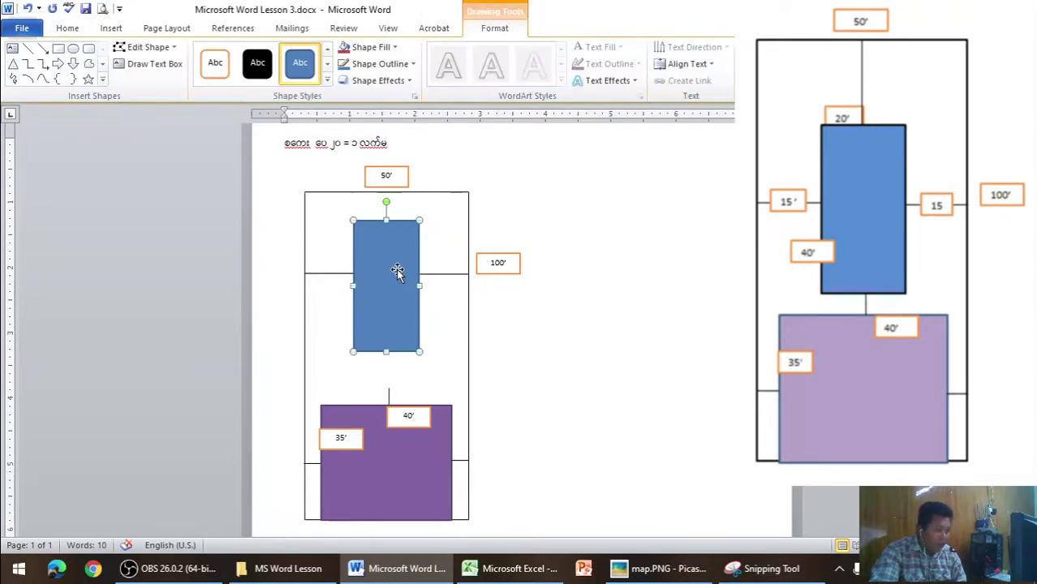
{"action": "key", "text": "Down"}
{"action": "key", "text": "Down"}
{"action": "key", "text": "Down"}
{"action": "key", "text": "Down"}
{"action": "key", "text": "Down"}
{"action": "key", "text": "Down"}
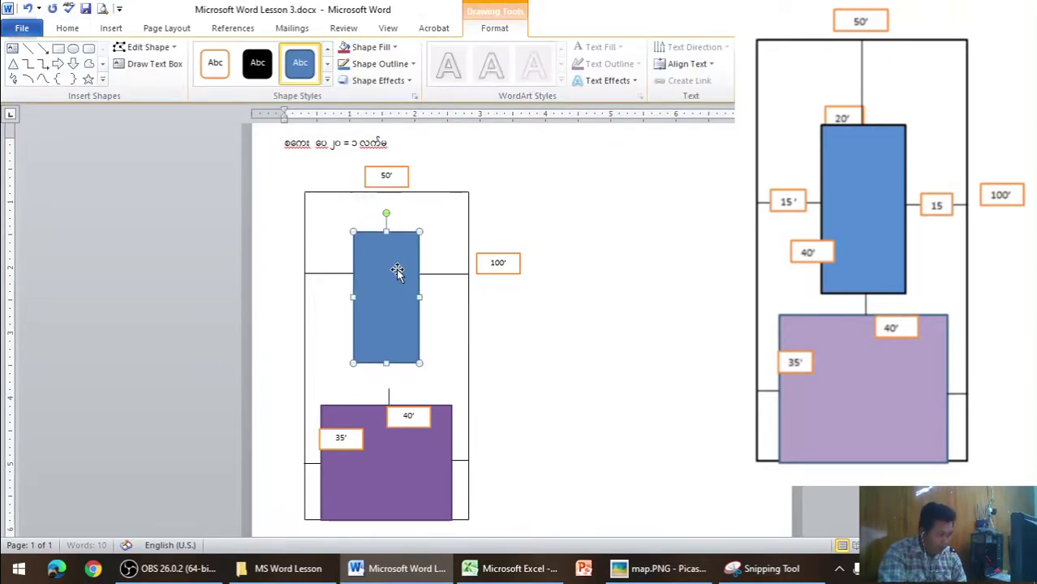
{"action": "key", "text": "Down"}
{"action": "key", "text": "Down"}
{"action": "key", "text": "Down"}
{"action": "key", "text": "Down"}
{"action": "key", "text": "Down"}
{"action": "key", "text": "Down"}
{"action": "key", "text": "Down"}
{"action": "key", "text": "Down"}
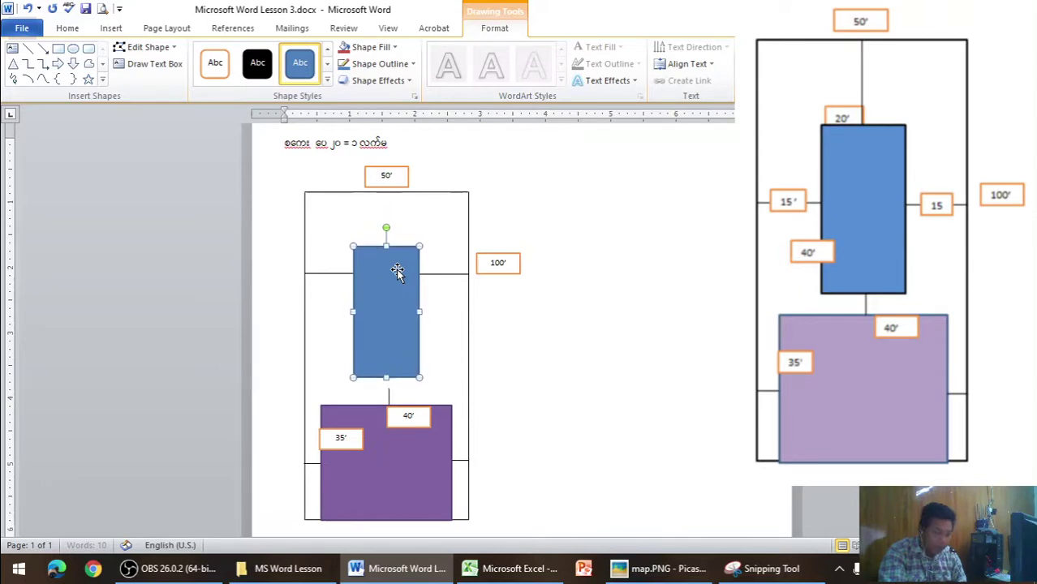
{"action": "key", "text": "Down"}
{"action": "key", "text": "Down"}
{"action": "key", "text": "Down"}
{"action": "key", "text": "Down"}
{"action": "key", "text": "Down"}
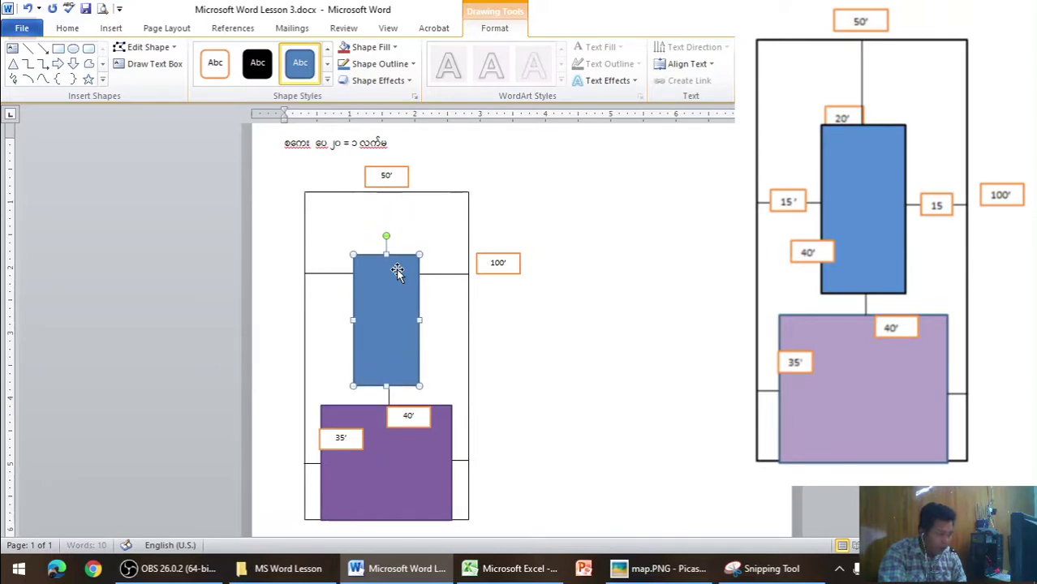
{"action": "key", "text": "Down"}
{"action": "left_click", "coordinate": [641, 343]}
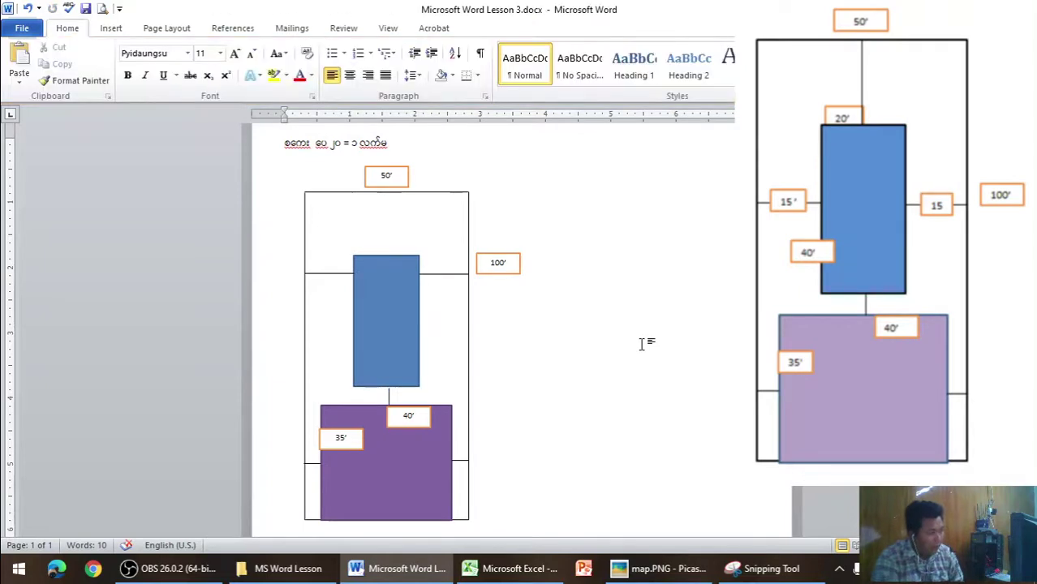
{"action": "left_click", "coordinate": [415, 311]}
{"action": "key", "text": "Down"}
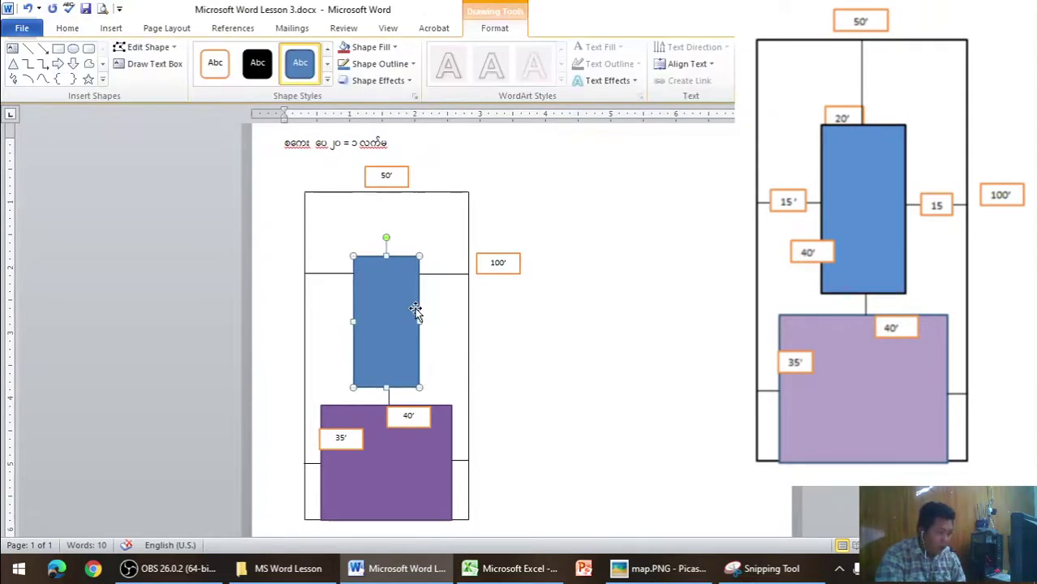
Lower the connector line right of the blue rectangle to the rectangle's mid-height
{"action": "left_click", "coordinate": [446, 273]}
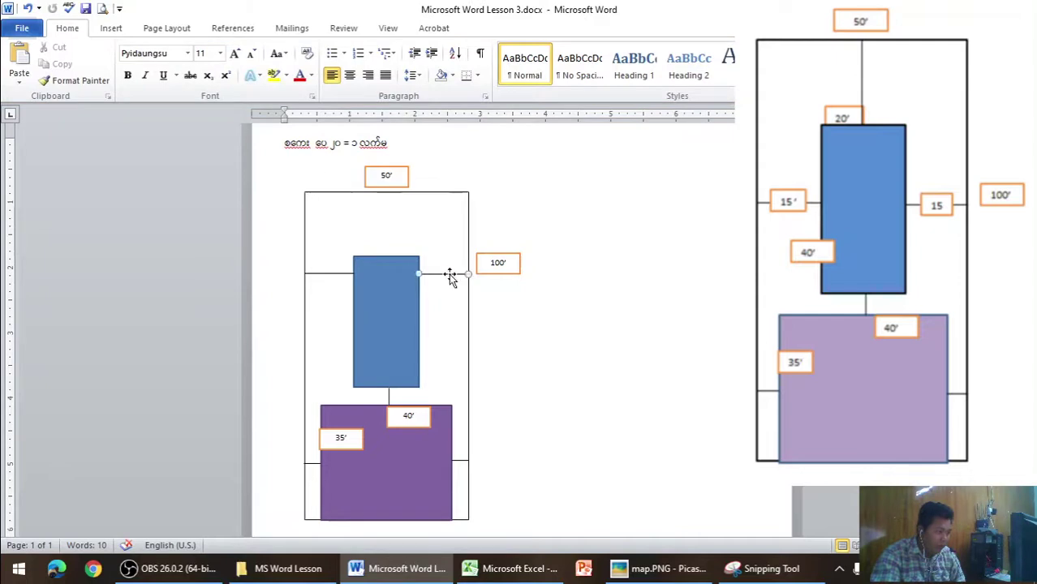
{"action": "key", "text": "Down"}
{"action": "key", "text": "Down"}
{"action": "key", "text": "Down"}
{"action": "key", "text": "Down"}
{"action": "key", "text": "Down"}
{"action": "key", "text": "Down"}
{"action": "key", "text": "Down"}
{"action": "key", "text": "Down"}
{"action": "key", "text": "Down"}
{"action": "key", "text": "Down"}
{"action": "key", "text": "Down"}
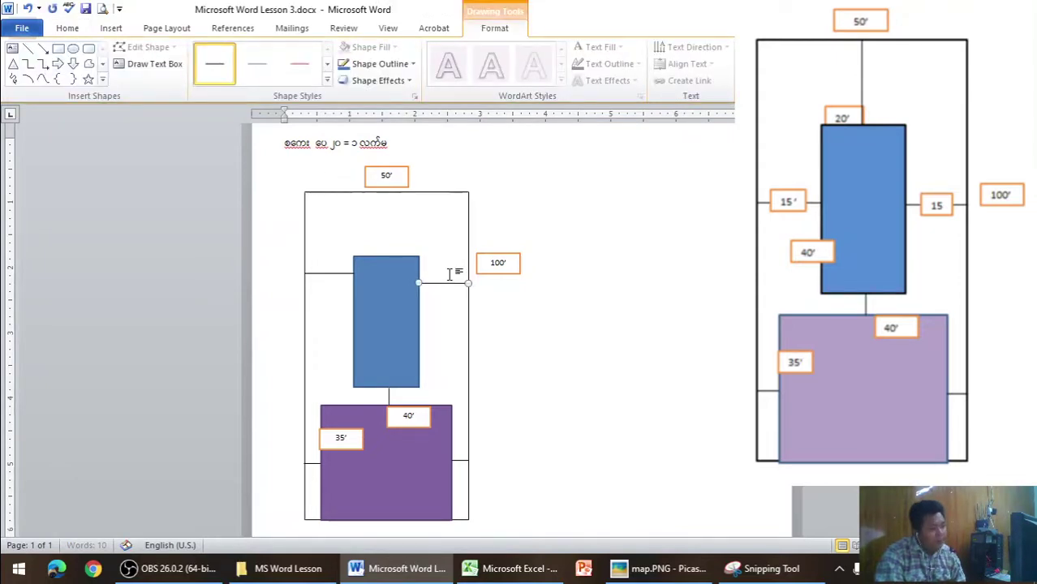
{"action": "key", "text": "Down"}
{"action": "key", "text": "Down"}
{"action": "key", "text": "Down"}
{"action": "key", "text": "Down"}
{"action": "key", "text": "Down"}
{"action": "key", "text": "Down"}
{"action": "key", "text": "Down"}
{"action": "key", "text": "Down"}
{"action": "key", "text": "Down"}
{"action": "key", "text": "Down"}
{"action": "key", "text": "Down"}
{"action": "key", "text": "Down"}
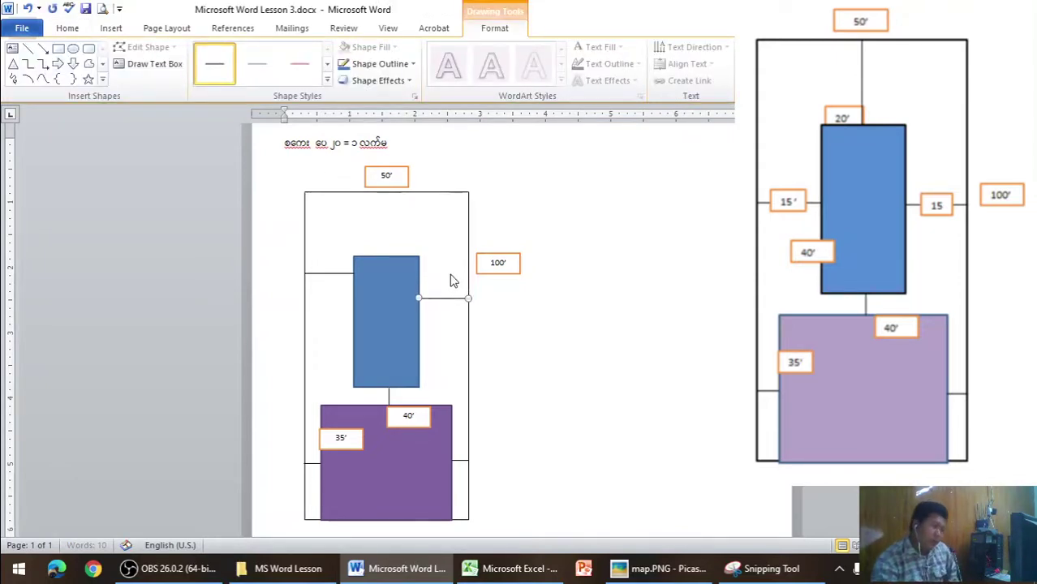
{"action": "key", "text": "Down"}
{"action": "key", "text": "Down"}
{"action": "key", "text": "Down"}
{"action": "key", "text": "Down"}
{"action": "key", "text": "Down"}
{"action": "key", "text": "Down"}
{"action": "key", "text": "Down"}
{"action": "key", "text": "Down"}
{"action": "key", "text": "Down"}
{"action": "key", "text": "Down"}
{"action": "key", "text": "Down"}
{"action": "key", "text": "Down"}
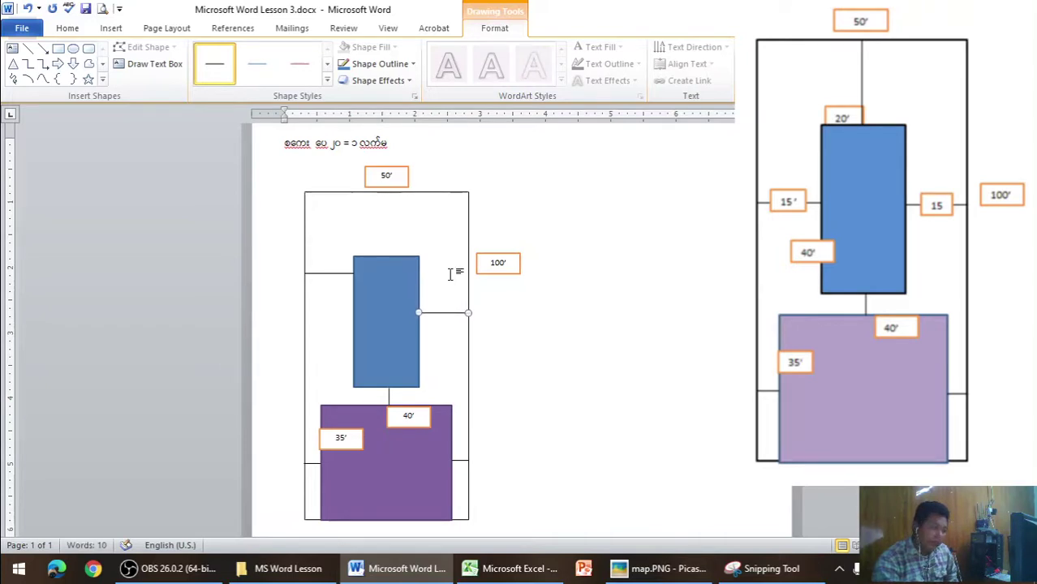
{"action": "left_click", "coordinate": [583, 213]}
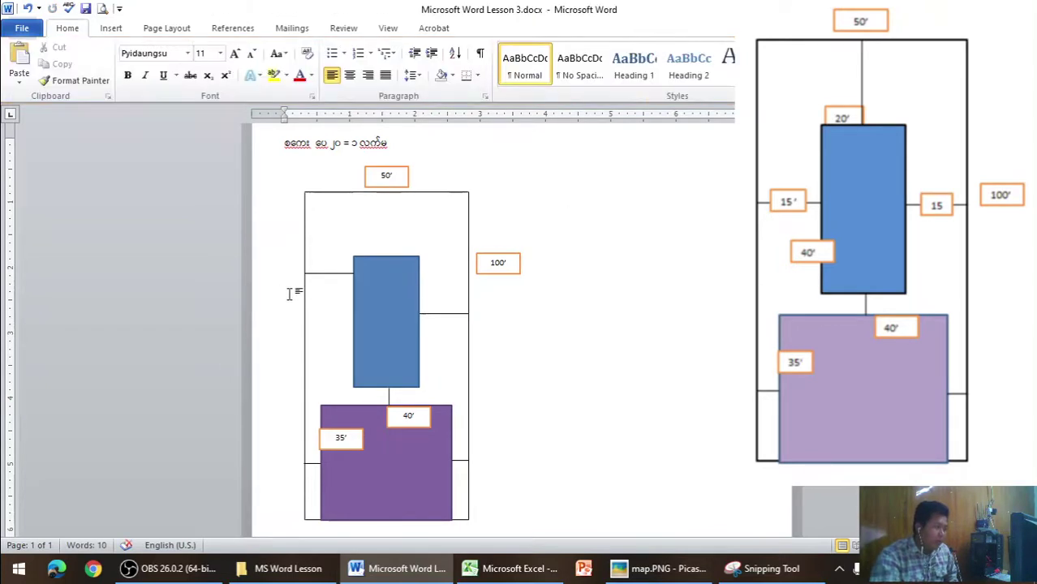
Lower the connector line left of the blue rectangle until it is level with the right one
{"action": "left_click", "coordinate": [334, 275]}
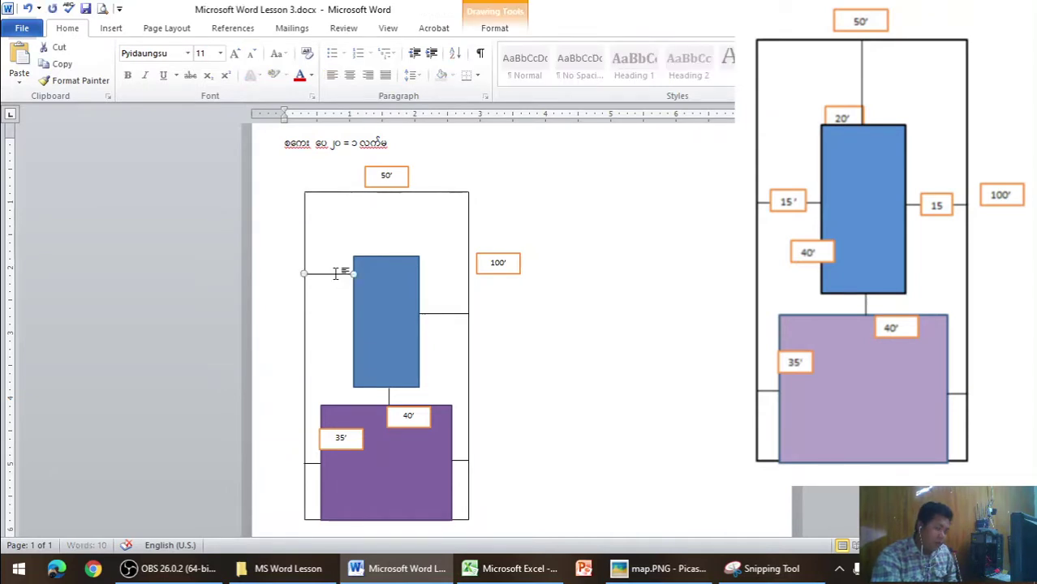
{"action": "key", "text": "Down"}
{"action": "key", "text": "Down"}
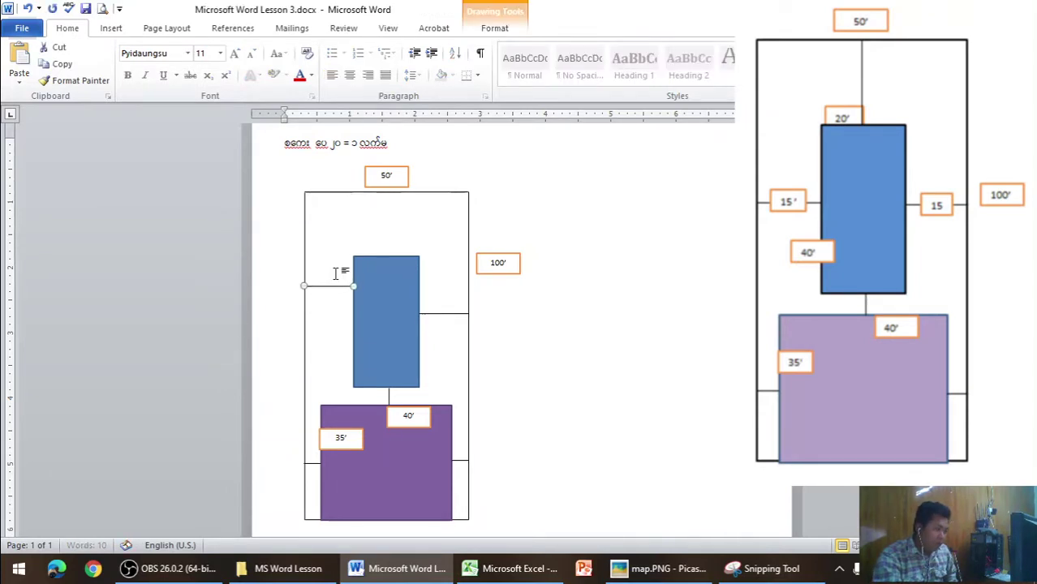
{"action": "key", "text": "Down"}
{"action": "key", "text": "Down"}
{"action": "key", "text": "Down"}
{"action": "key", "text": "Down"}
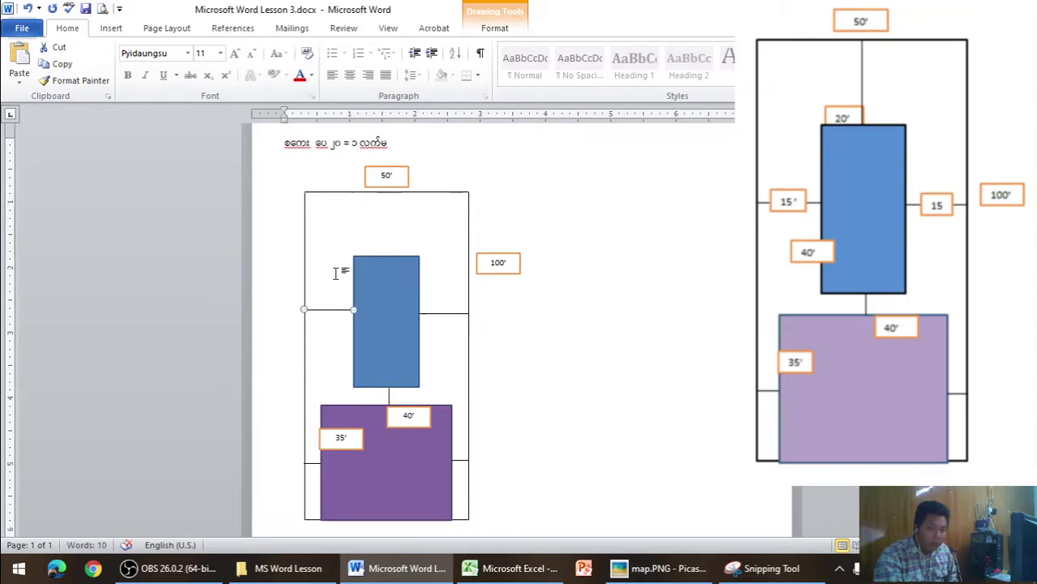
{"action": "key", "text": "Down"}
{"action": "key", "text": "Down"}
{"action": "key", "text": "Down"}
{"action": "key", "text": "Down"}
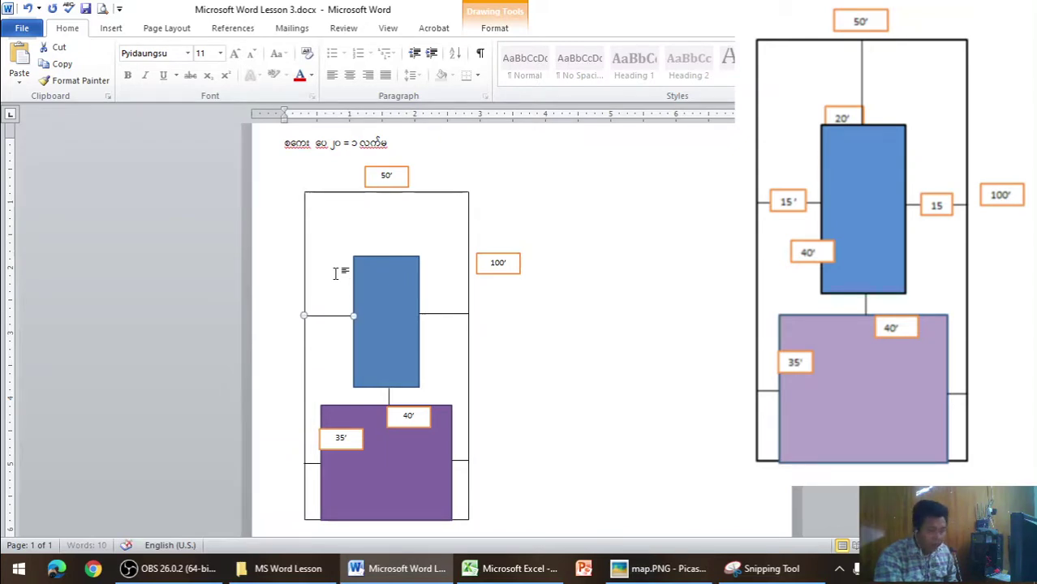
{"action": "left_click", "coordinate": [667, 232]}
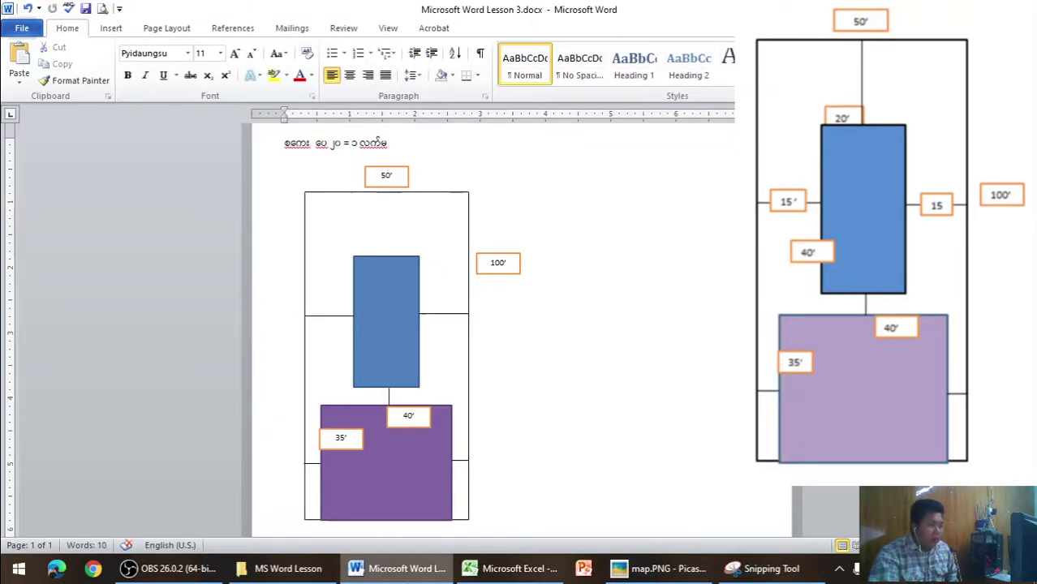
Paste two copies of the 100' label and retype one as 20'
{"action": "left_click", "coordinate": [515, 257]}
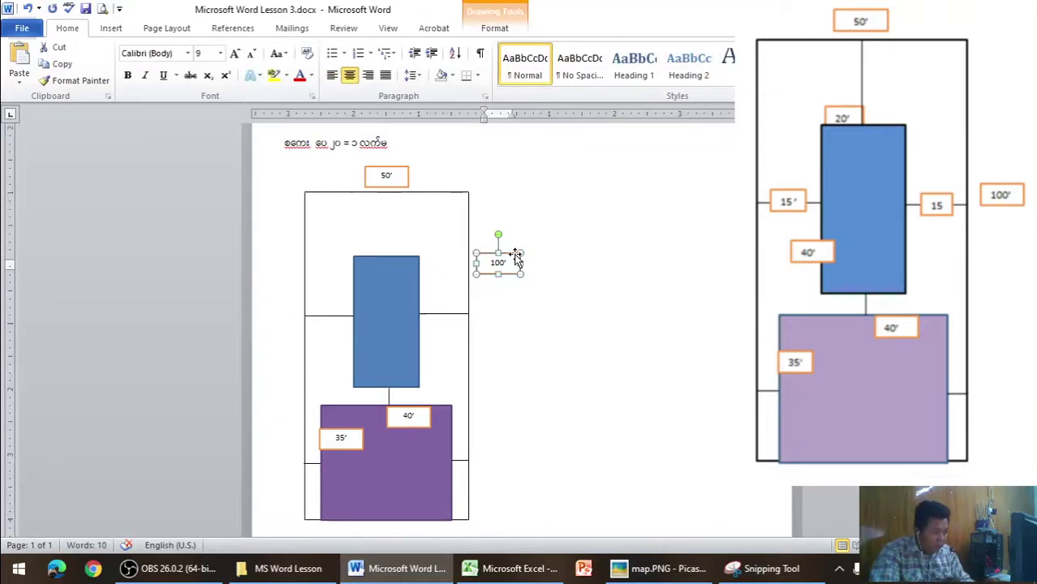
{"action": "key", "text": "ctrl+v"}
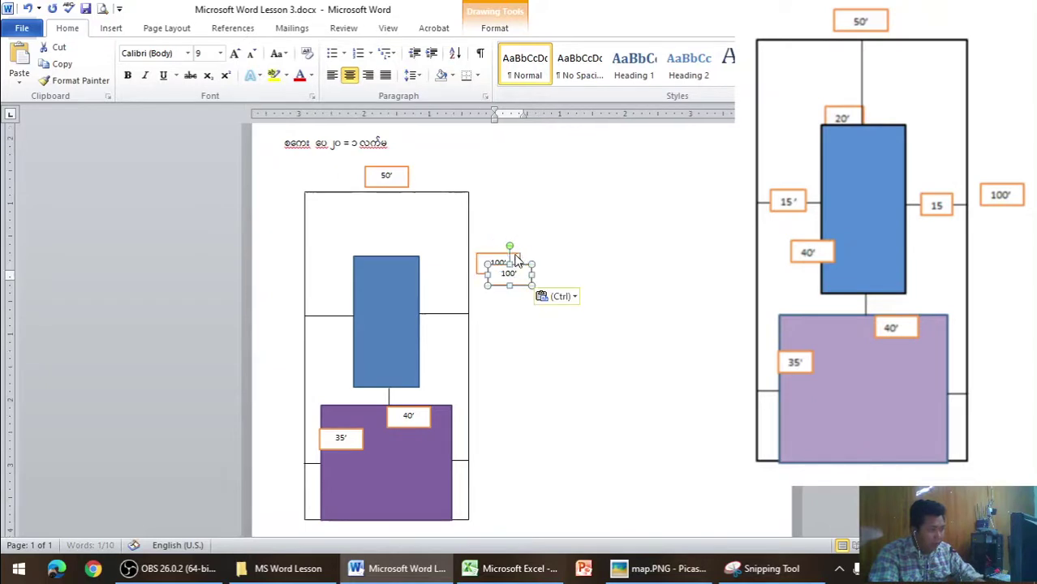
{"action": "key", "text": "ctrl+v"}
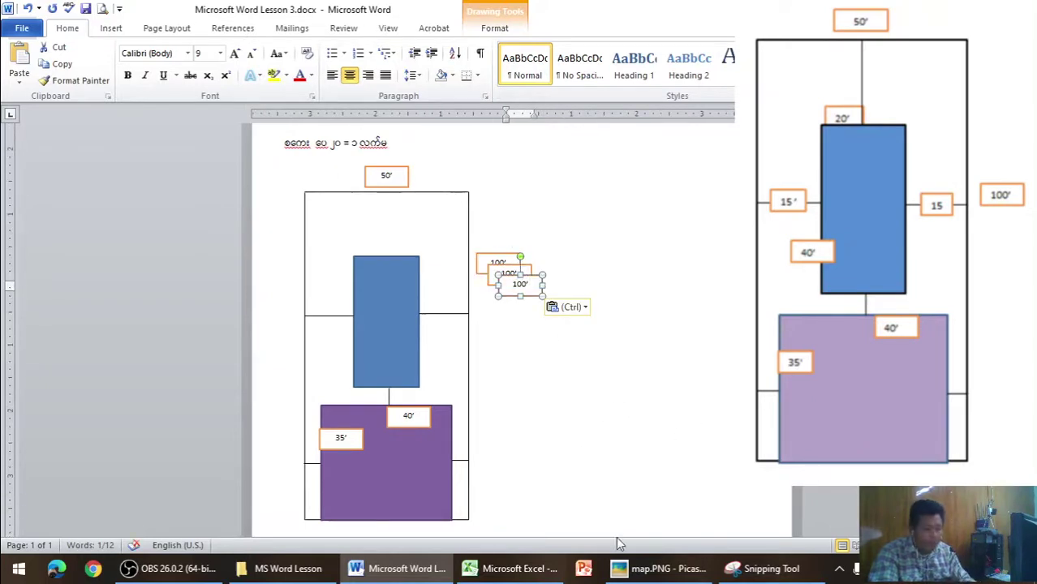
{"action": "left_click", "coordinate": [653, 569]}
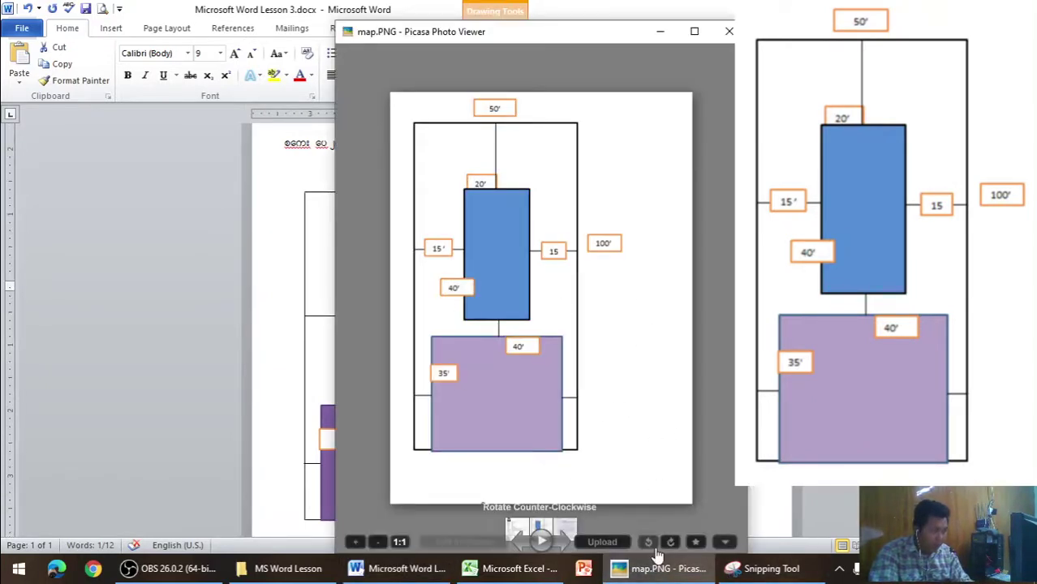
{"action": "left_click", "coordinate": [653, 569]}
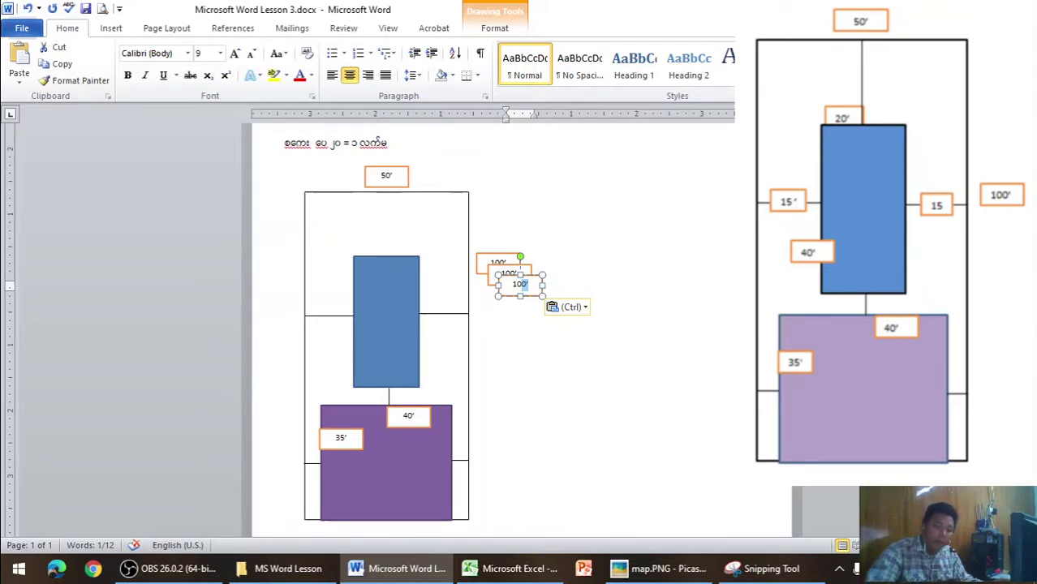
{"action": "type", "text": "20"}
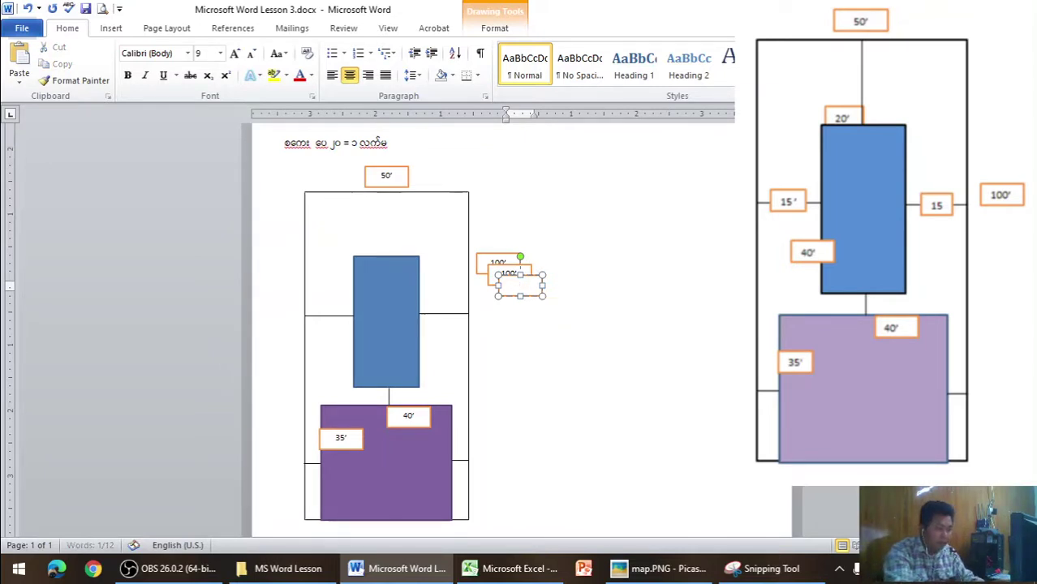
{"action": "type", "text": "'"}
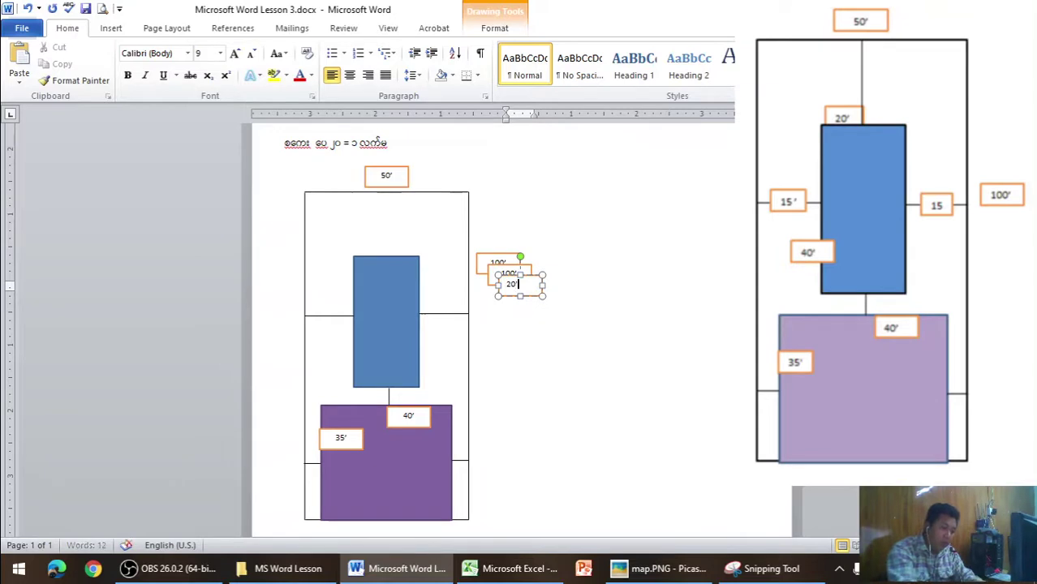
{"action": "left_click", "coordinate": [511, 361]}
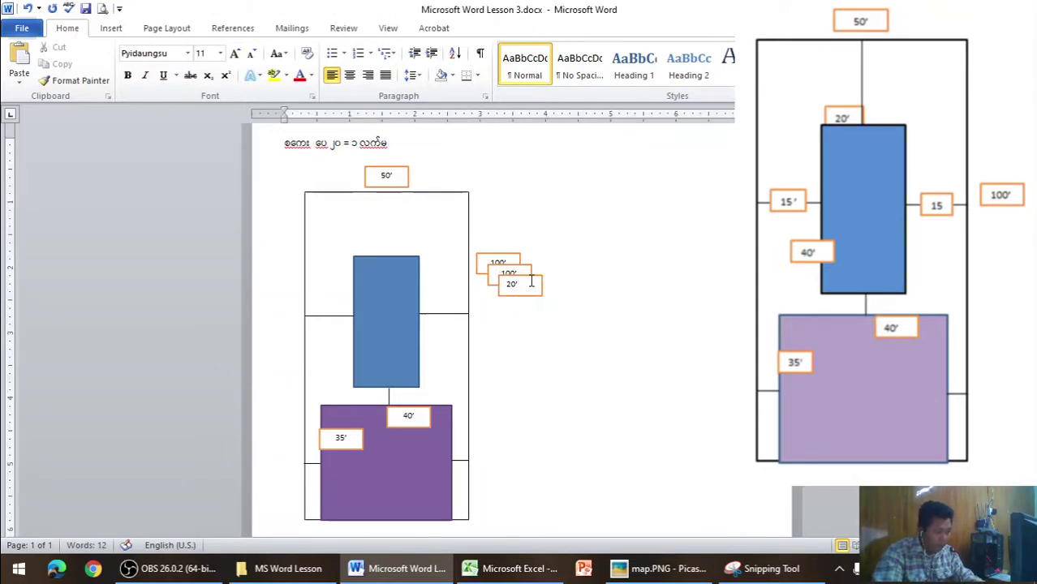
{"action": "left_click", "coordinate": [541, 283]}
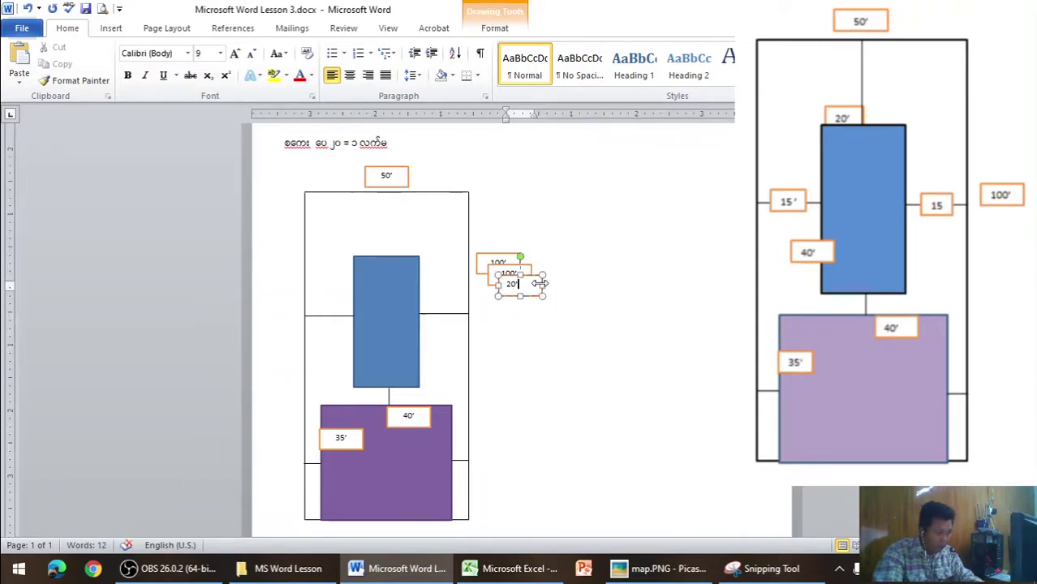
{"action": "left_click_drag", "start_coordinate": [523, 276], "coordinate": [520, 316]}
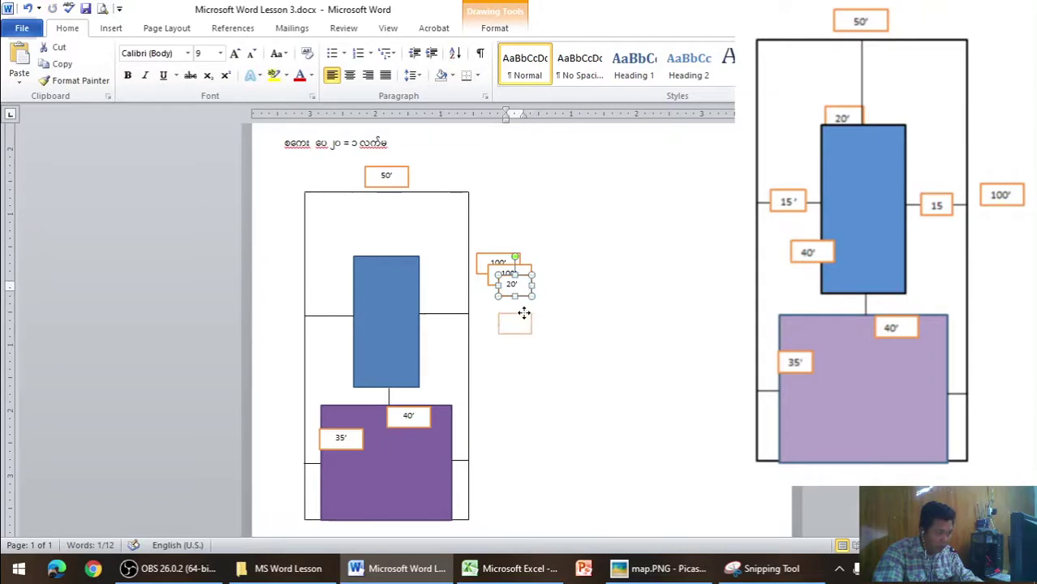
Retype the other copy as 40' and place it beside the blue rectangle's left side
{"action": "left_click", "coordinate": [513, 275]}
{"action": "key", "text": "BackSpace"}
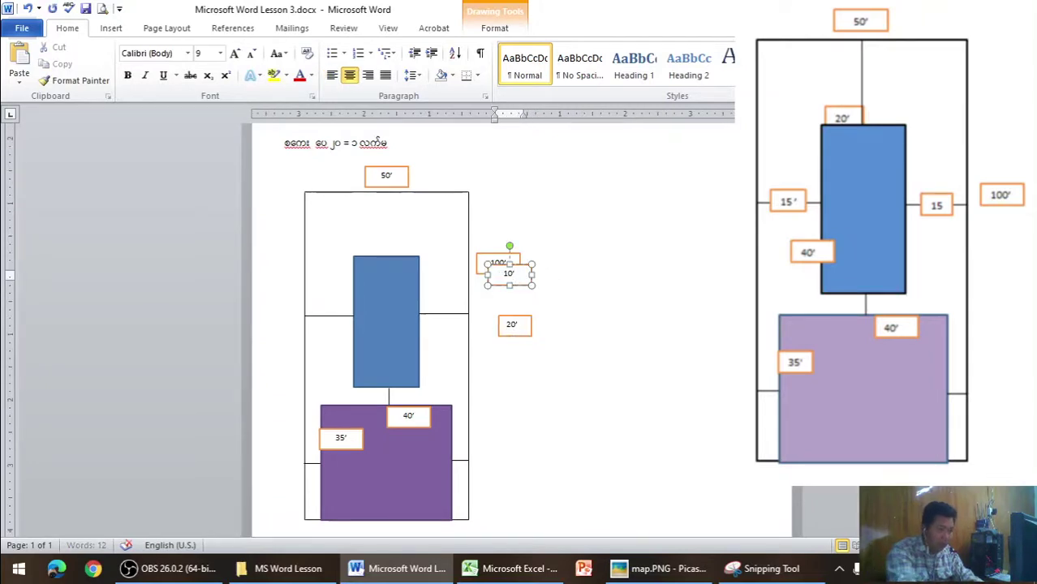
{"action": "key", "text": "BackSpace"}
{"action": "key", "text": "BackSpace"}
{"action": "type", "text": "40"}
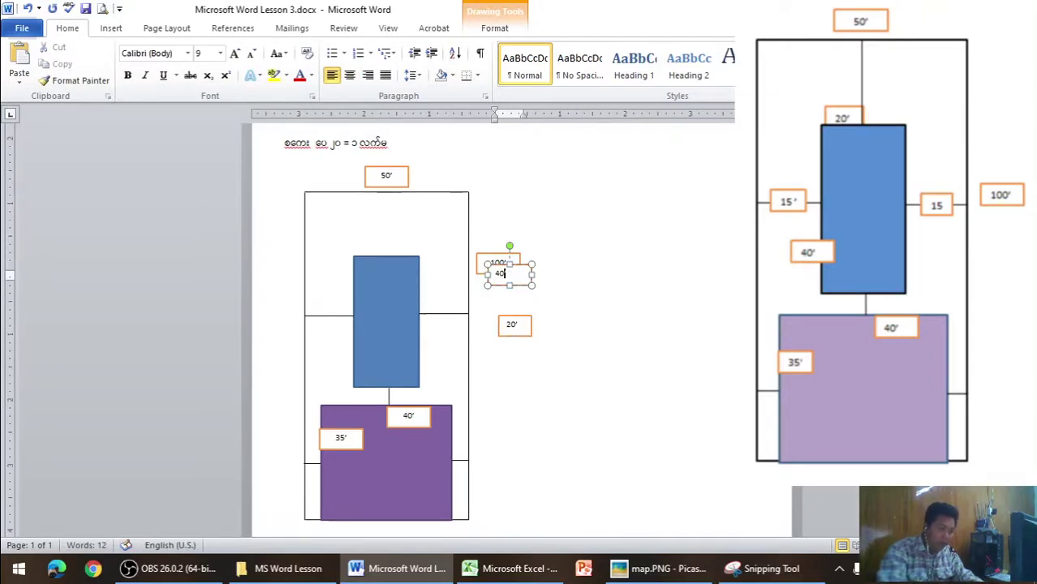
{"action": "type", "text": "'"}
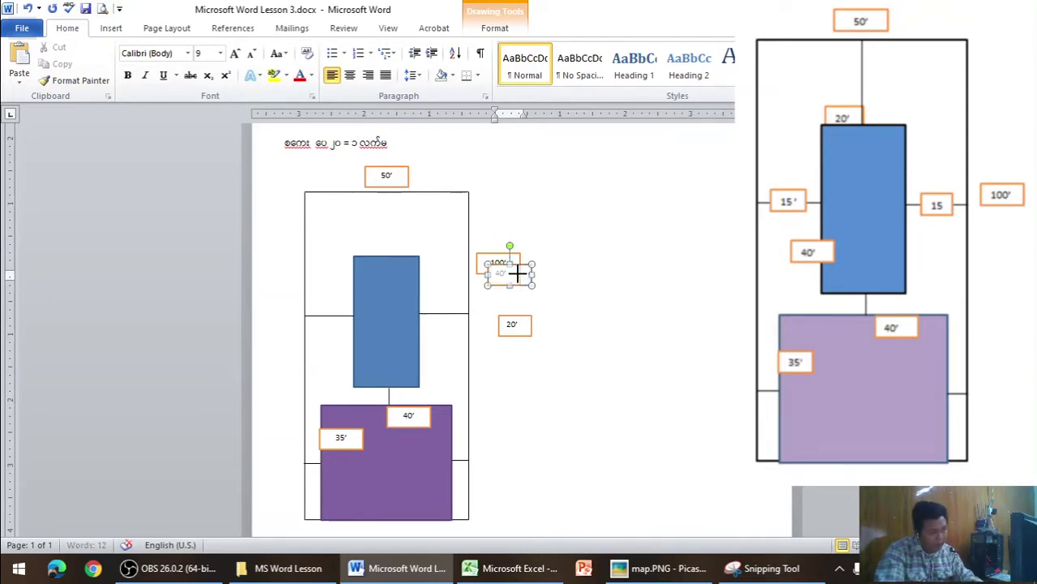
{"action": "mouse_move", "coordinate": [516, 280]}
{"action": "left_mouse_down"}
{"action": "mouse_move", "coordinate": [366, 285]}
{"action": "mouse_move", "coordinate": [358, 347]}
{"action": "left_mouse_up"}
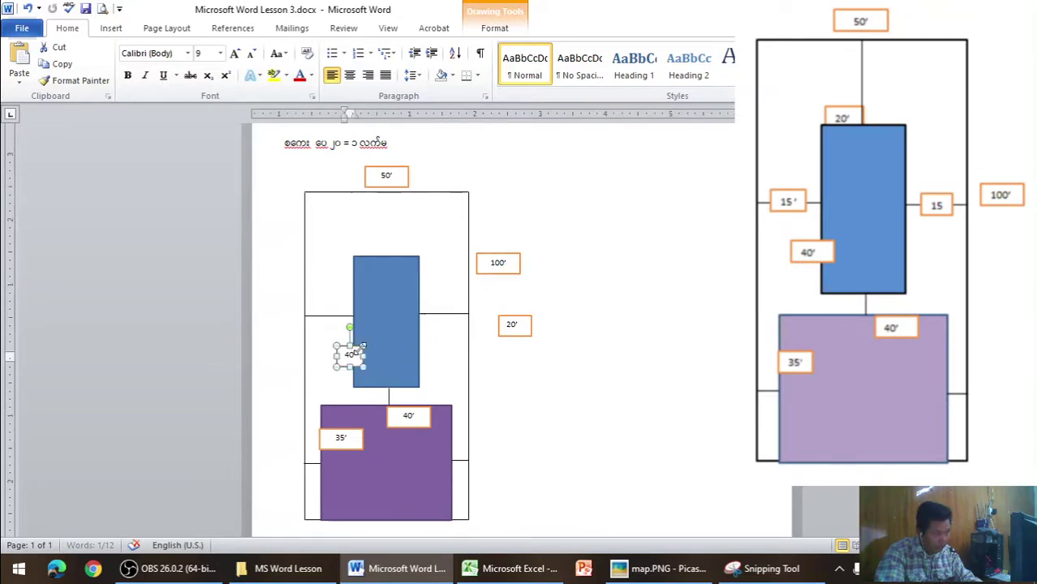
Move the 20' label onto the blue rectangle's top edge
{"action": "left_click", "coordinate": [539, 294]}
{"action": "left_click", "coordinate": [516, 318]}
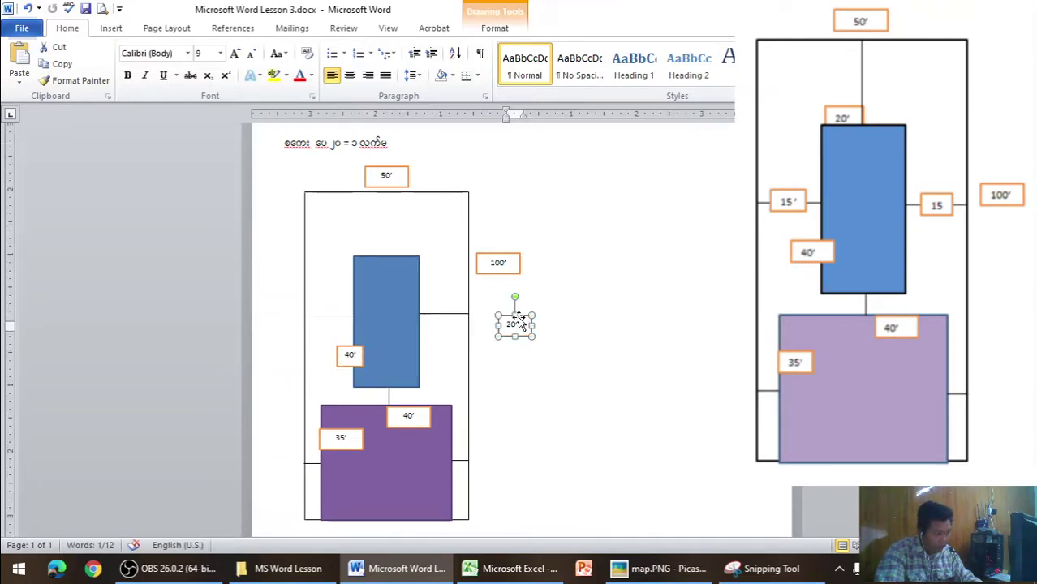
{"action": "left_click_drag", "start_coordinate": [516, 318], "coordinate": [386, 260]}
{"action": "left_click", "coordinate": [669, 299]}
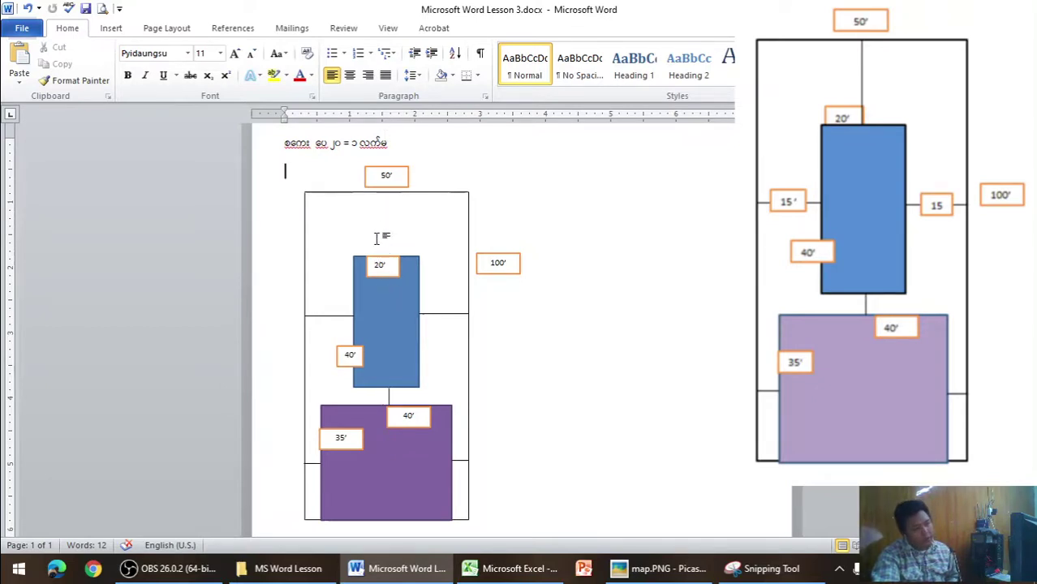
{"action": "left_click", "coordinate": [404, 172]}
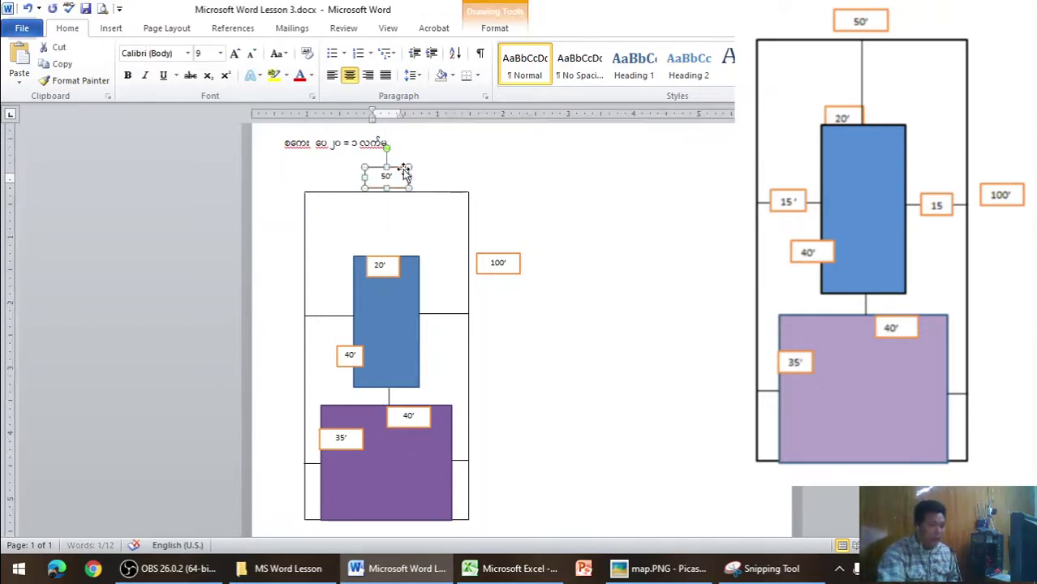
Change the Excel formula in A1 from =5/20 to =20/20, then return to Word
{"action": "left_click", "coordinate": [520, 568]}
{"action": "left_click", "coordinate": [528, 305]}
{"action": "double_click", "coordinate": [528, 295]}
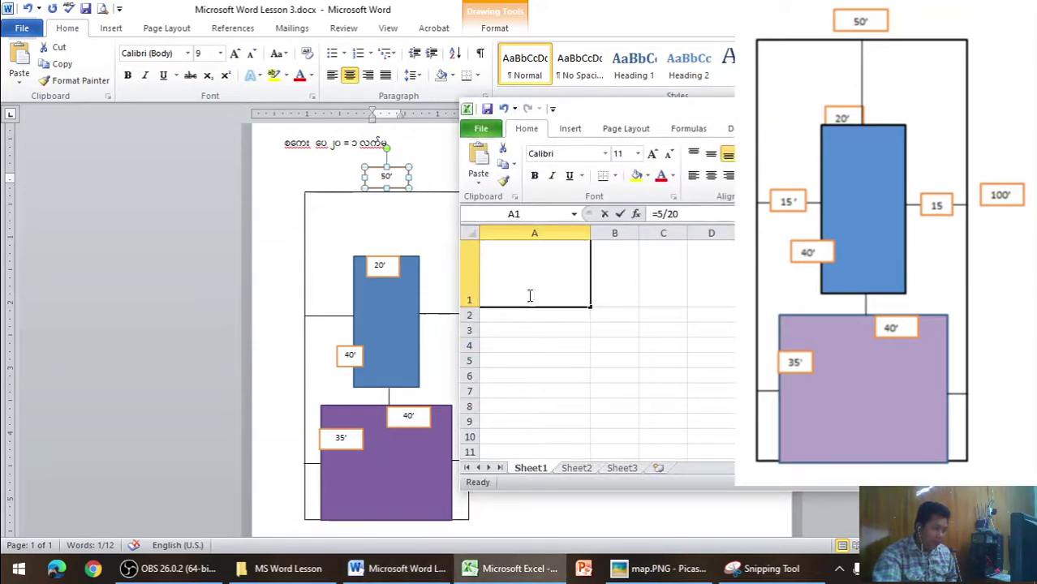
{"action": "left_click", "coordinate": [494, 300]}
{"action": "key", "text": "BackSpace"}
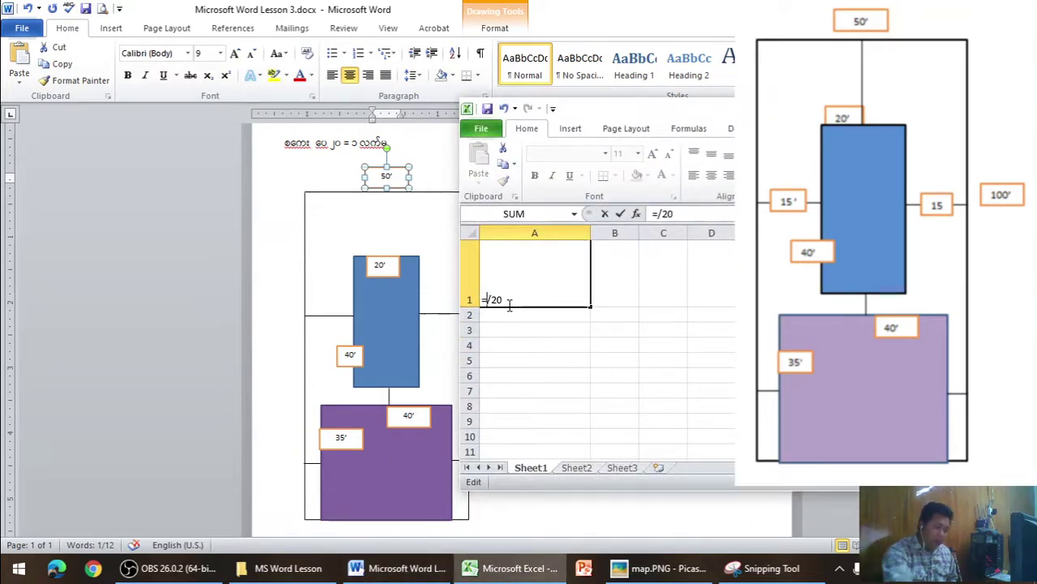
{"action": "type", "text": "20"}
{"action": "key", "text": "Return"}
{"action": "type", "text": "."}
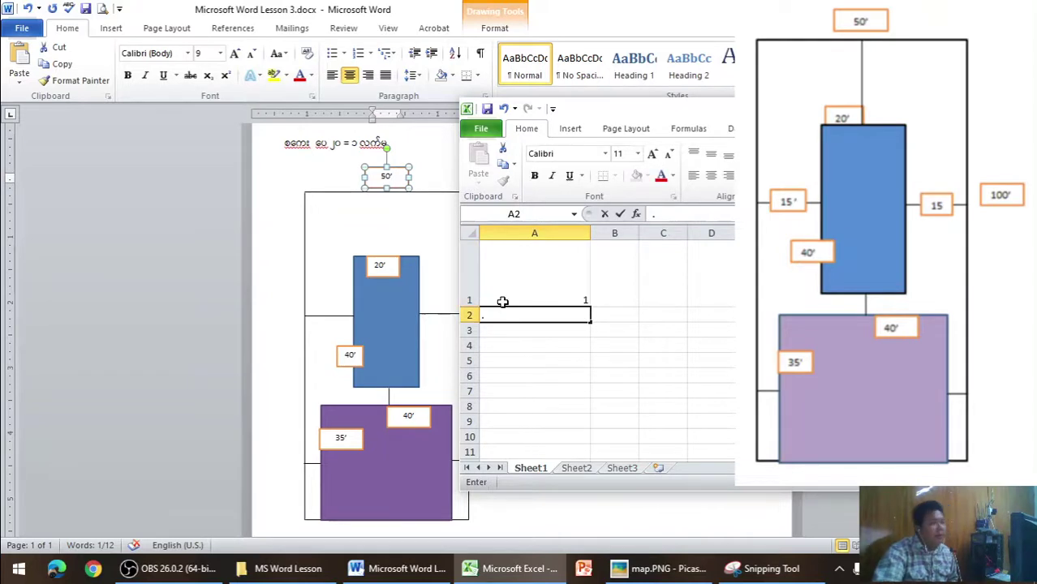
{"action": "left_click", "coordinate": [434, 227]}
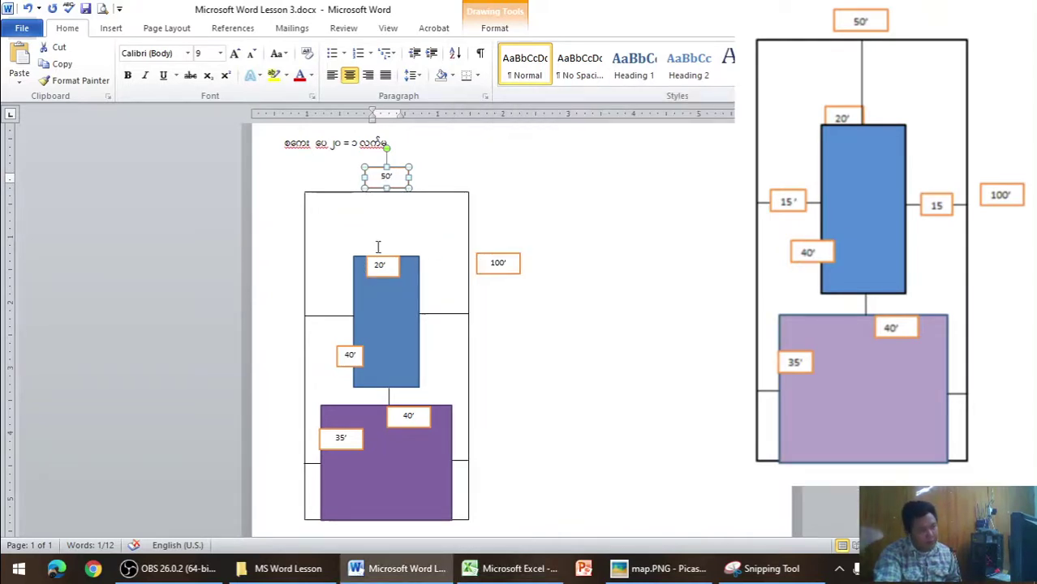
Draw a short dark vertical line right of the plot and make it the default line style
{"action": "left_click", "coordinate": [119, 31]}
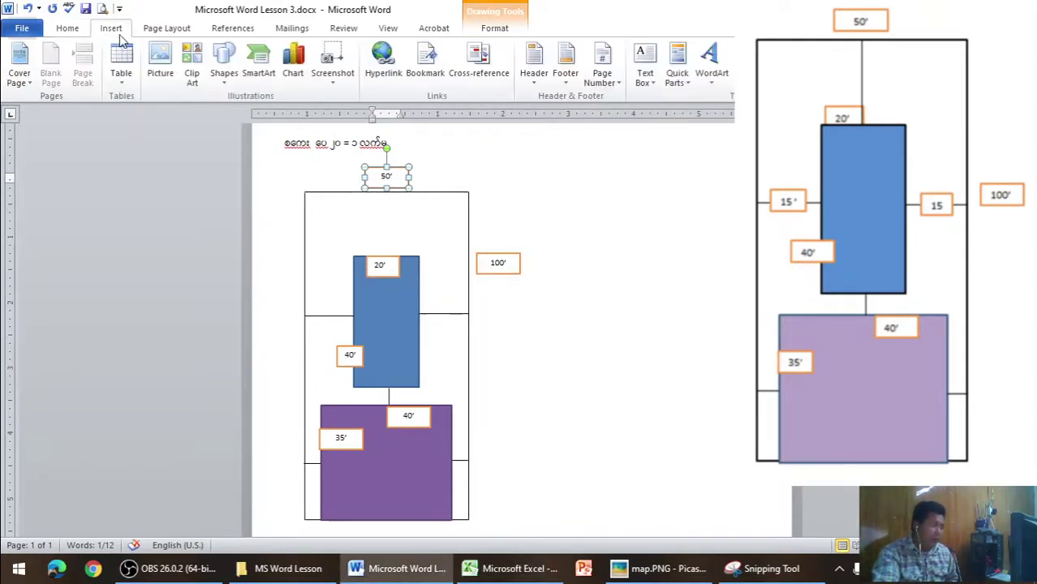
{"action": "left_click", "coordinate": [174, 31]}
{"action": "left_click", "coordinate": [111, 28]}
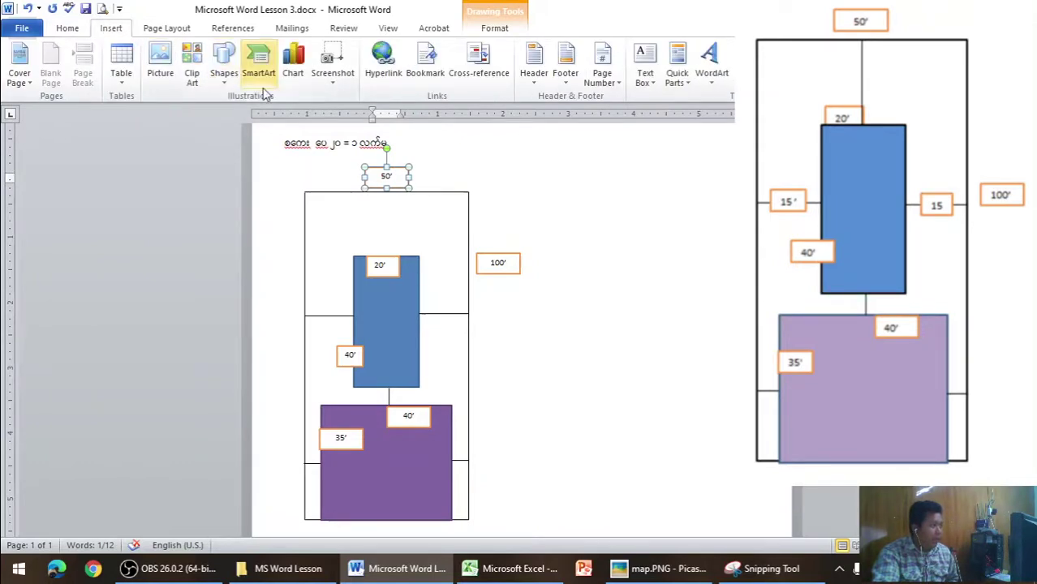
{"action": "left_click", "coordinate": [225, 77]}
{"action": "left_click", "coordinate": [233, 111]}
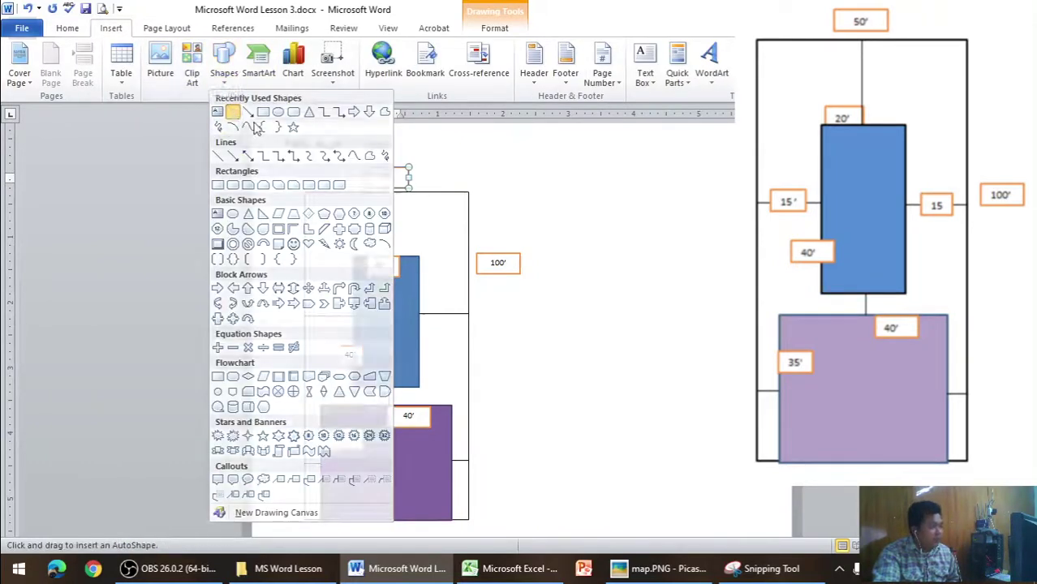
{"action": "left_click_drag", "start_coordinate": [568, 213], "coordinate": [574, 234]}
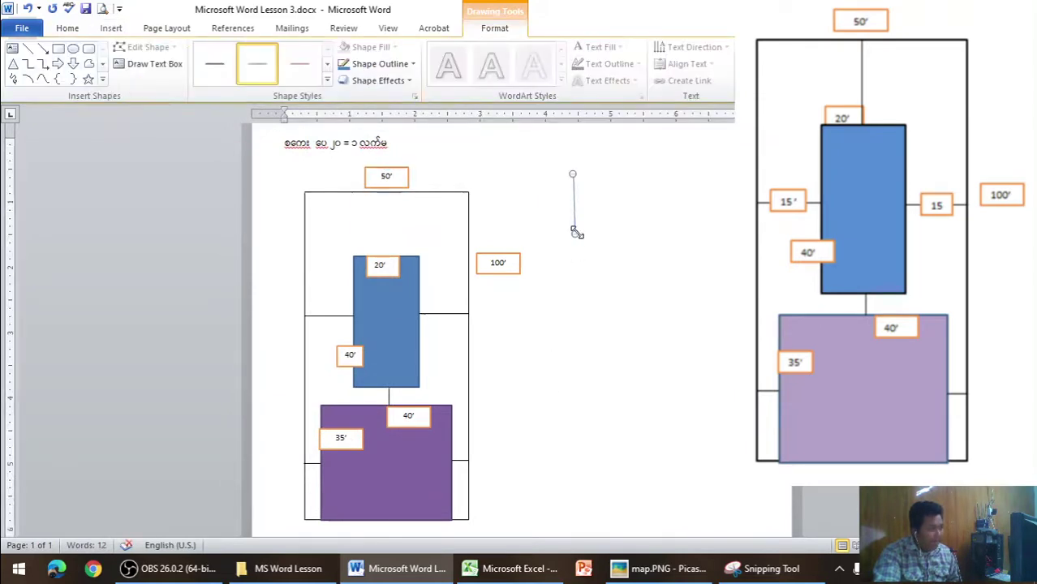
{"action": "left_click", "coordinate": [214, 65]}
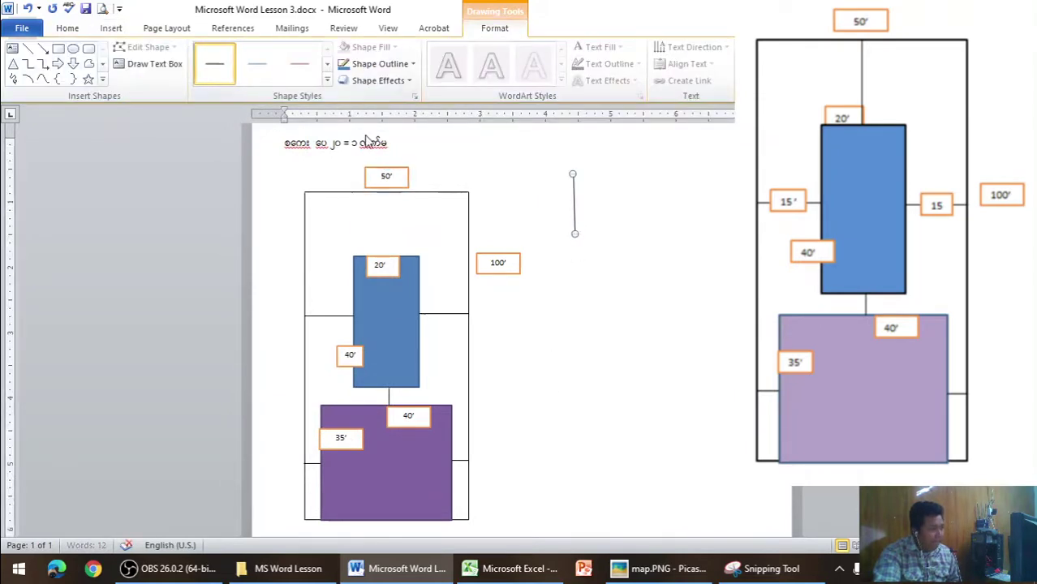
{"action": "right_click", "coordinate": [574, 173]}
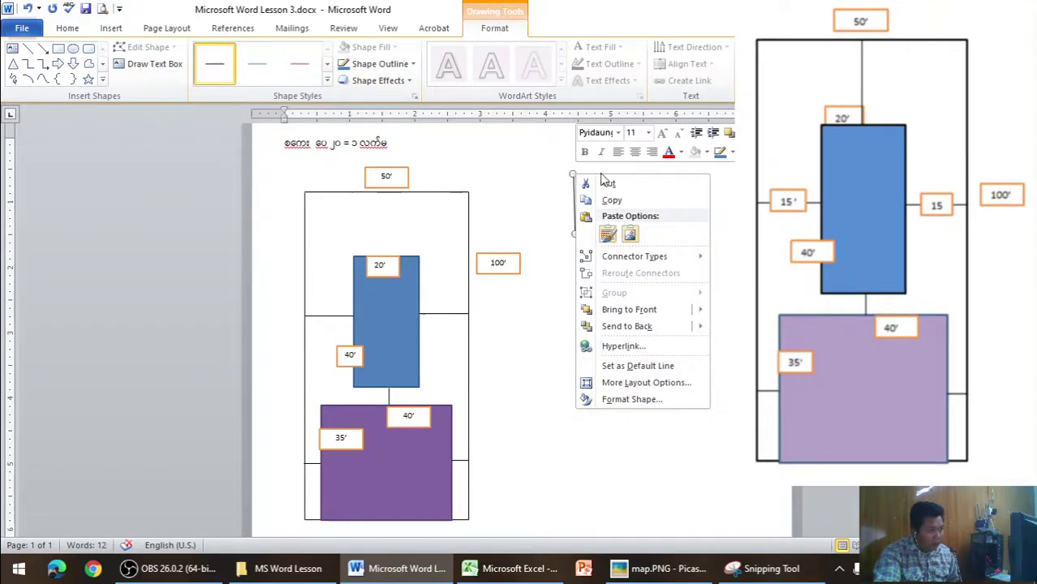
{"action": "left_click", "coordinate": [627, 369]}
Size the line to 1" height and 0 width in its layout settings
{"action": "right_click", "coordinate": [576, 180]}
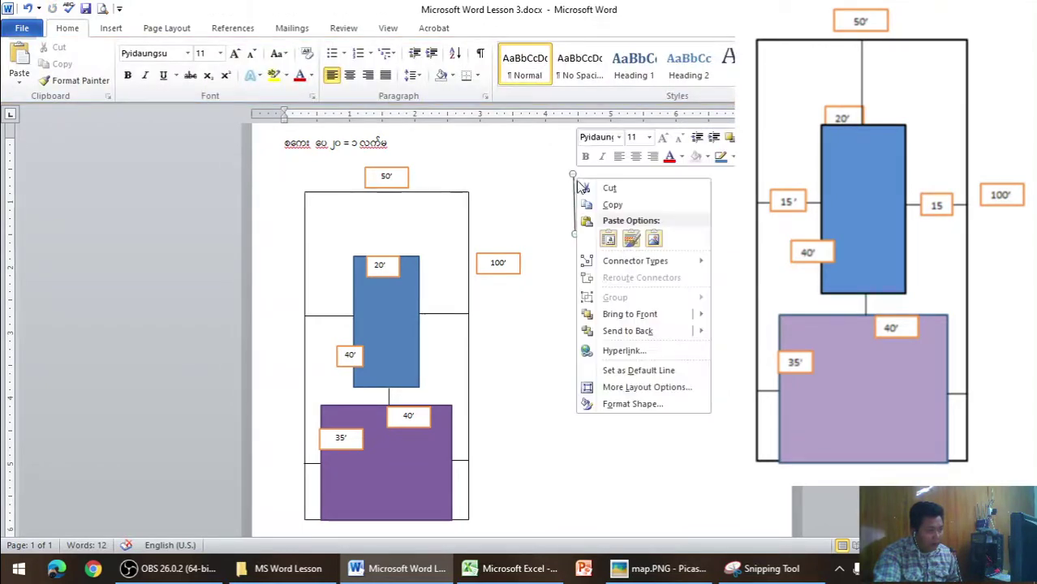
{"action": "left_click", "coordinate": [621, 387]}
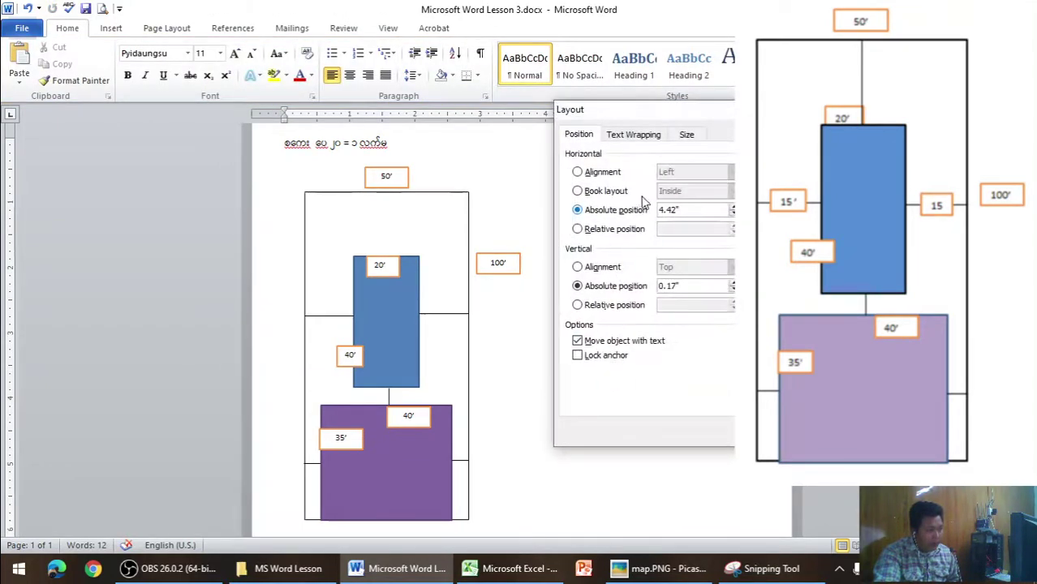
{"action": "left_click", "coordinate": [696, 135]}
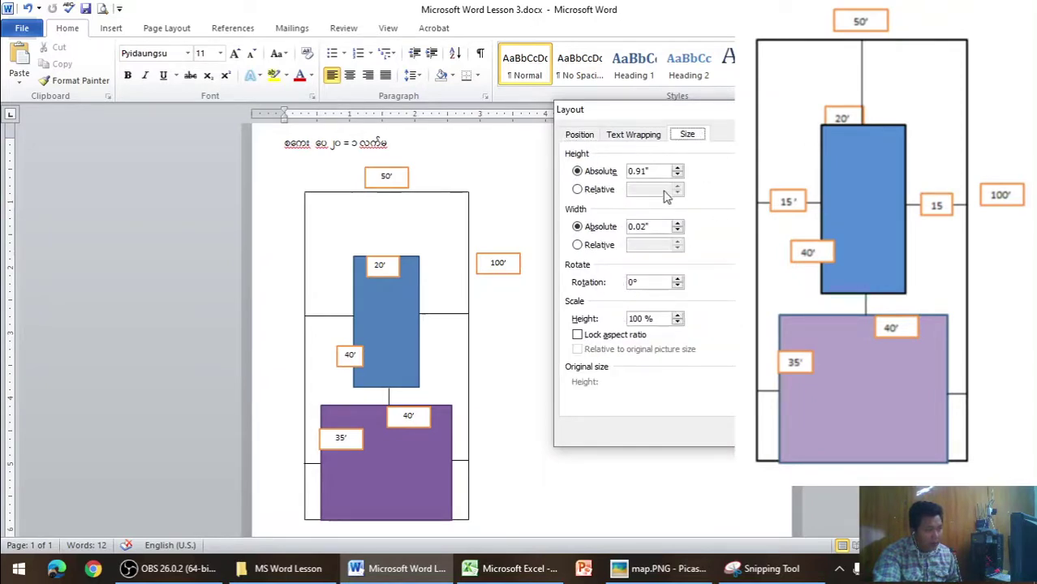
{"action": "left_click_drag", "start_coordinate": [649, 171], "coordinate": [596, 171]}
{"action": "type", "text": "1"}
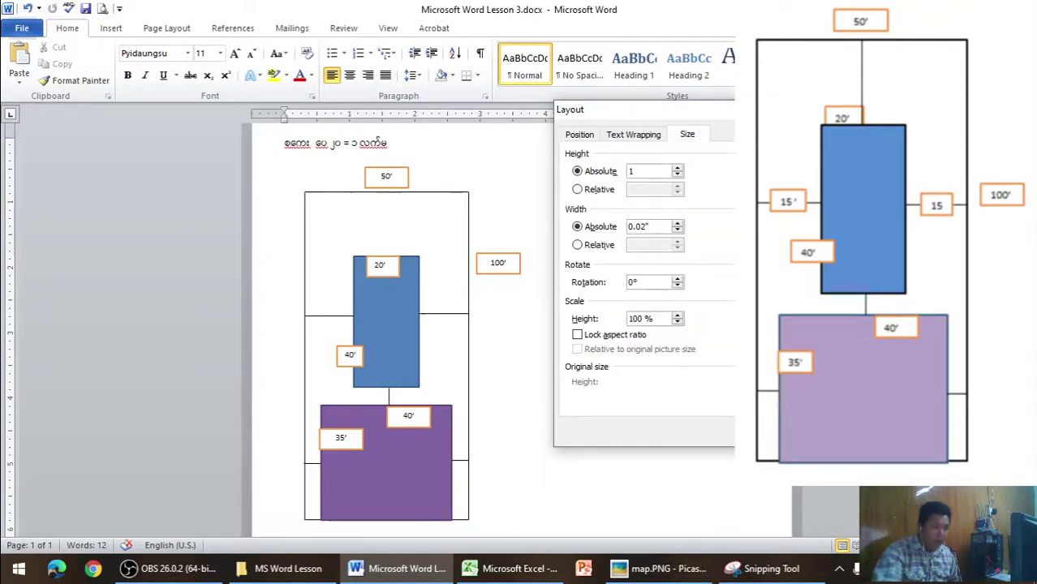
{"action": "left_click_drag", "start_coordinate": [666, 227], "coordinate": [574, 226]}
{"action": "type", "text": "0"}
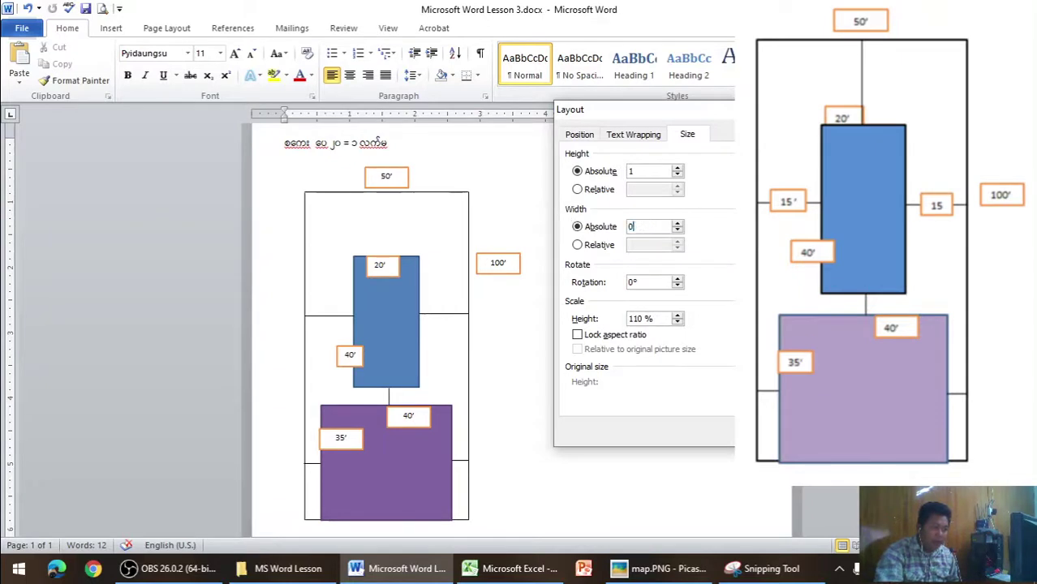
{"action": "key", "text": "Return"}
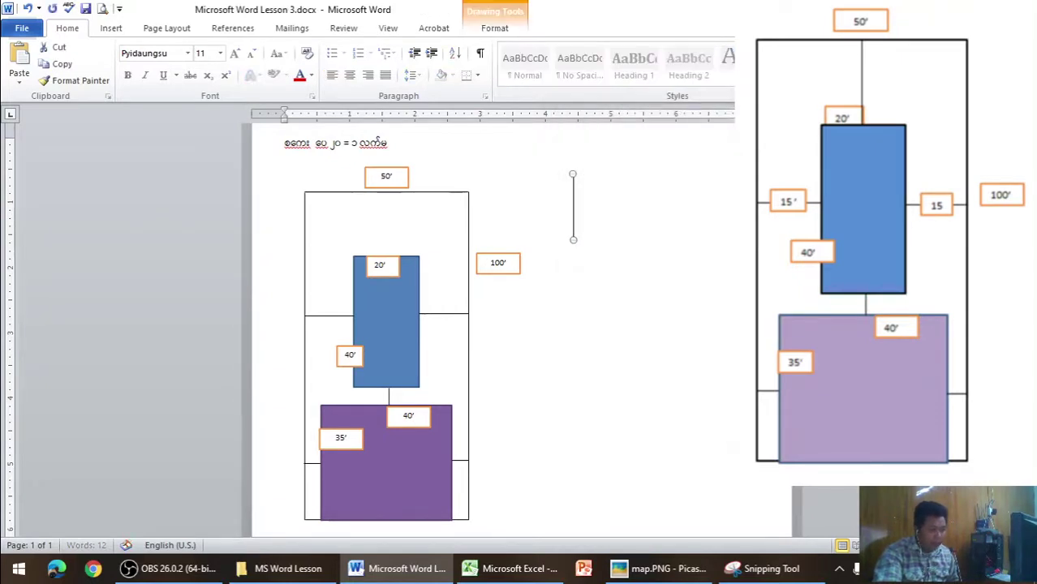
Move the 1-inch line under the 50' label so it links the plot's top border to the blue rectangle
{"action": "key", "text": "Left"}
{"action": "key", "text": "Left"}
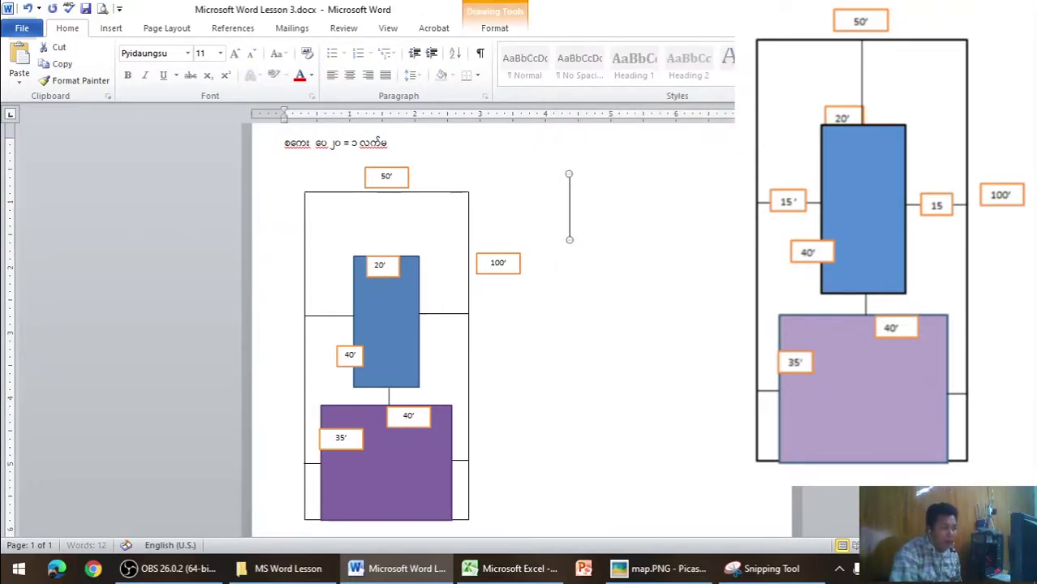
{"action": "key", "text": "Left"}
{"action": "key", "text": "Left"}
{"action": "key", "text": "Left"}
{"action": "key", "text": "Left"}
{"action": "key", "text": "Left"}
{"action": "key", "text": "Left"}
{"action": "key", "text": "Left"}
{"action": "key", "text": "Left"}
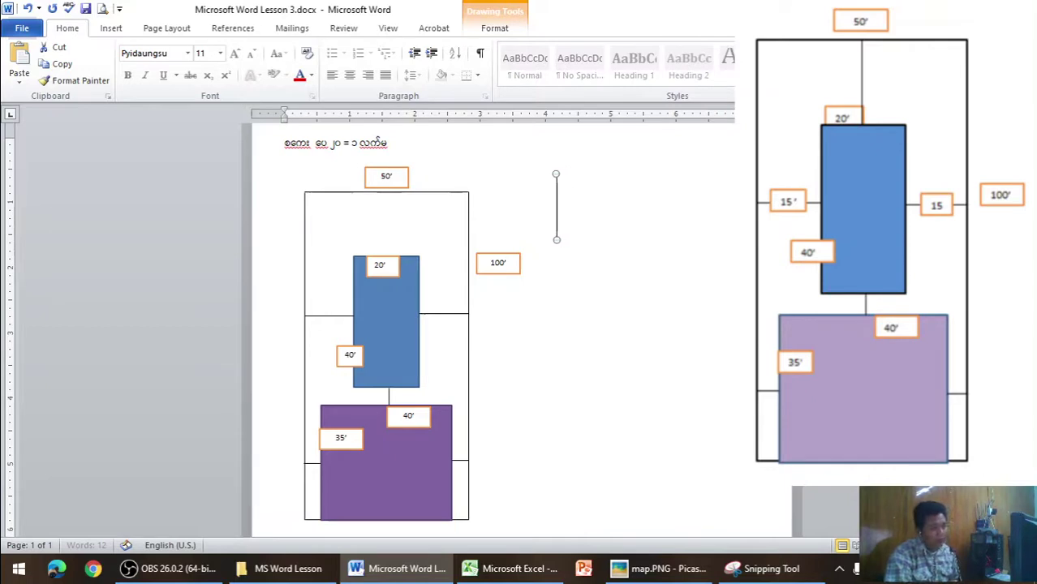
{"action": "key", "text": "Left"}
{"action": "key", "text": "Left"}
{"action": "key", "text": "Left"}
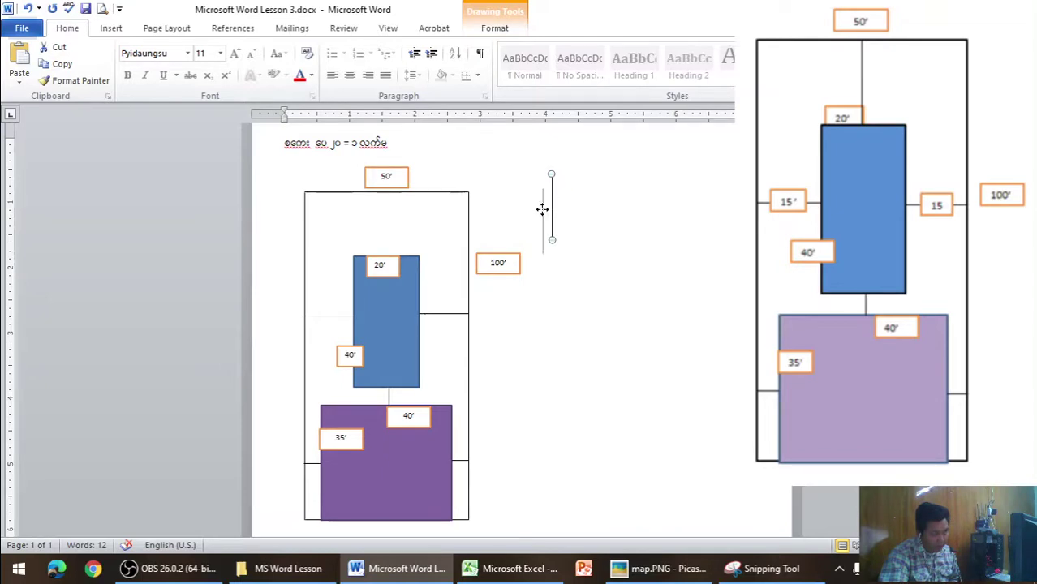
{"action": "left_click_drag", "start_coordinate": [552, 202], "coordinate": [389, 213]}
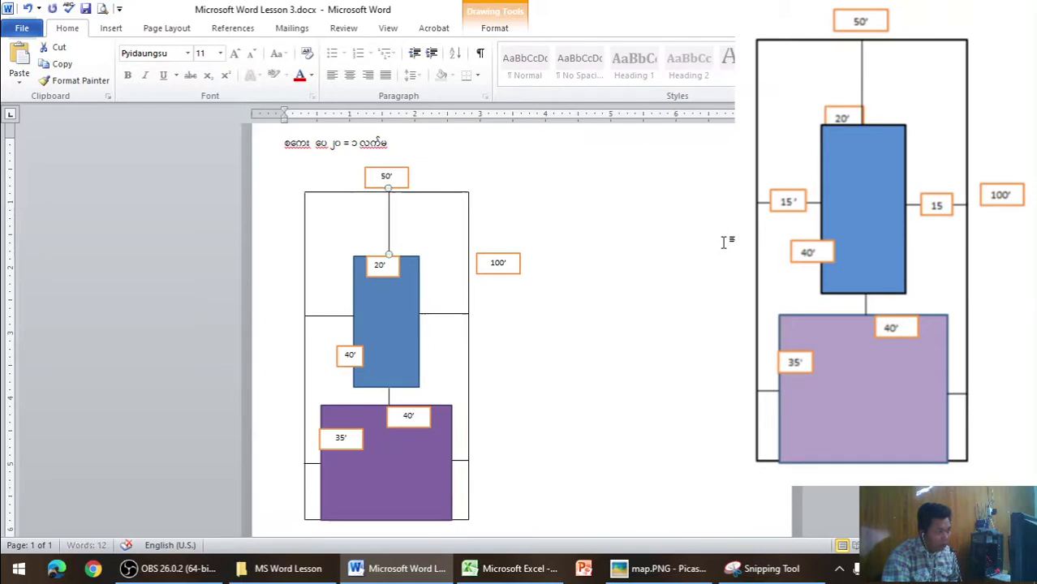
{"action": "key", "text": "ctrl+Left"}
{"action": "key", "text": "ctrl+Left"}
{"action": "key", "text": "ctrl+Left"}
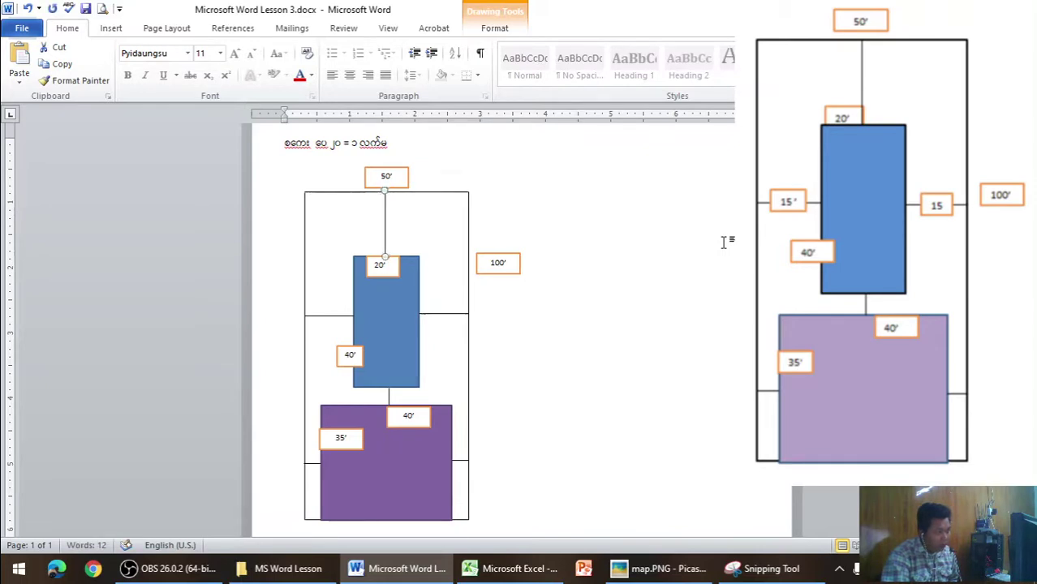
{"action": "left_click", "coordinate": [727, 234]}
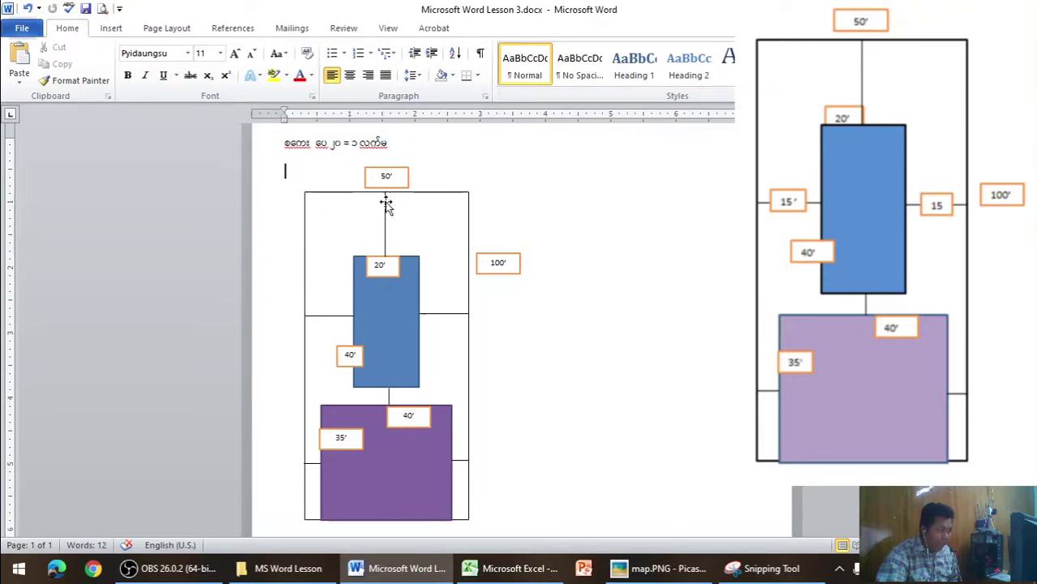
{"action": "left_click", "coordinate": [386, 207]}
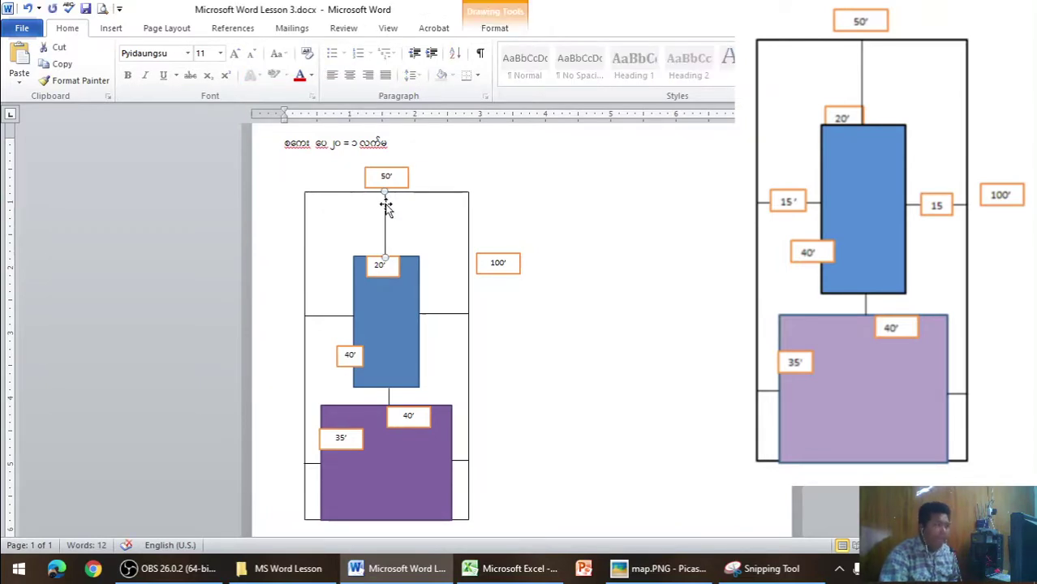
{"action": "left_click", "coordinate": [577, 319]}
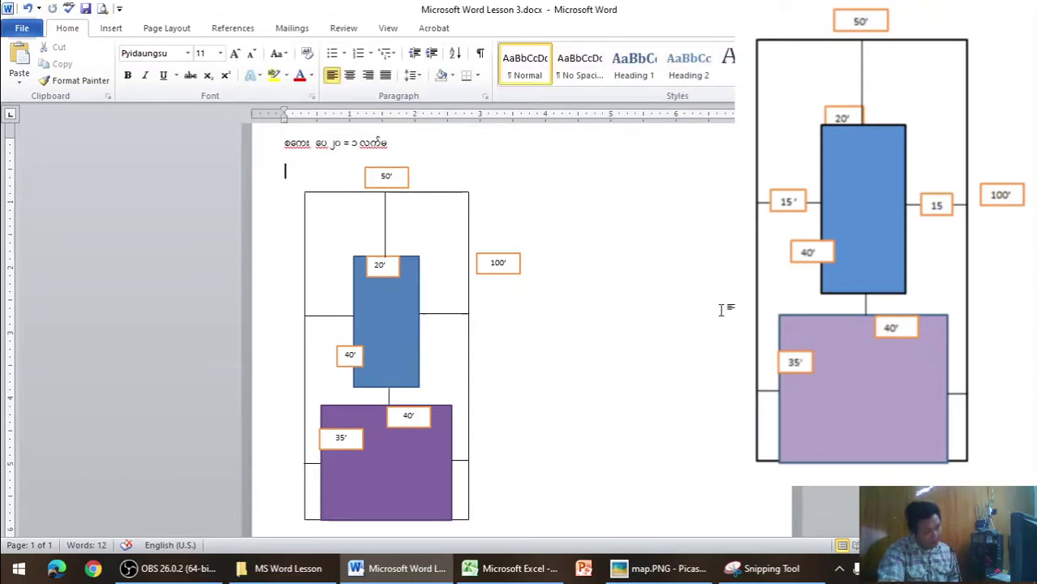
{"action": "left_click", "coordinate": [386, 200]}
Deselect the finished line and open the Insert shapes gallery for another connector
{"action": "left_click", "coordinate": [603, 216]}
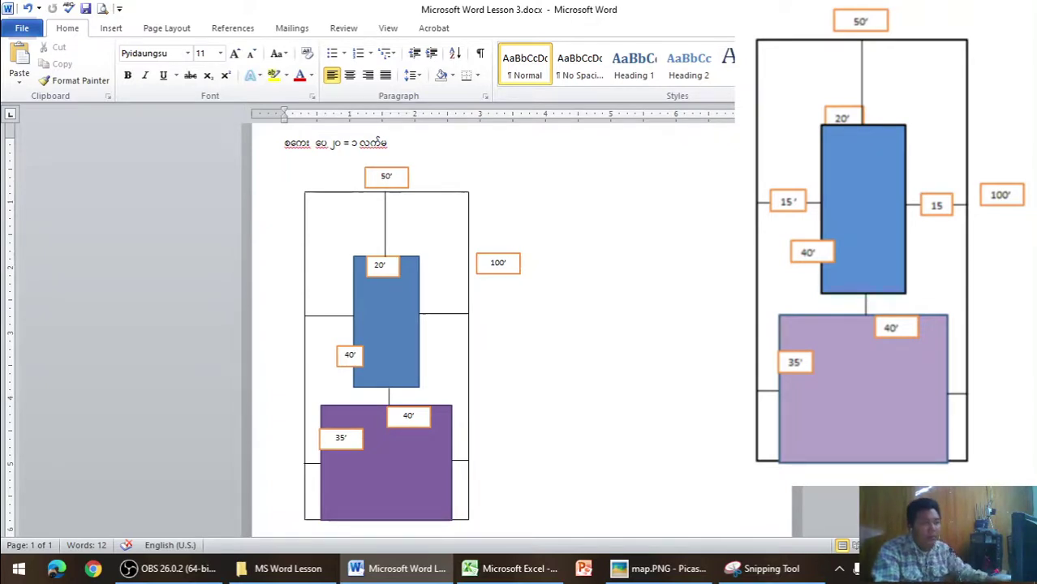
{"action": "left_click", "coordinate": [107, 30]}
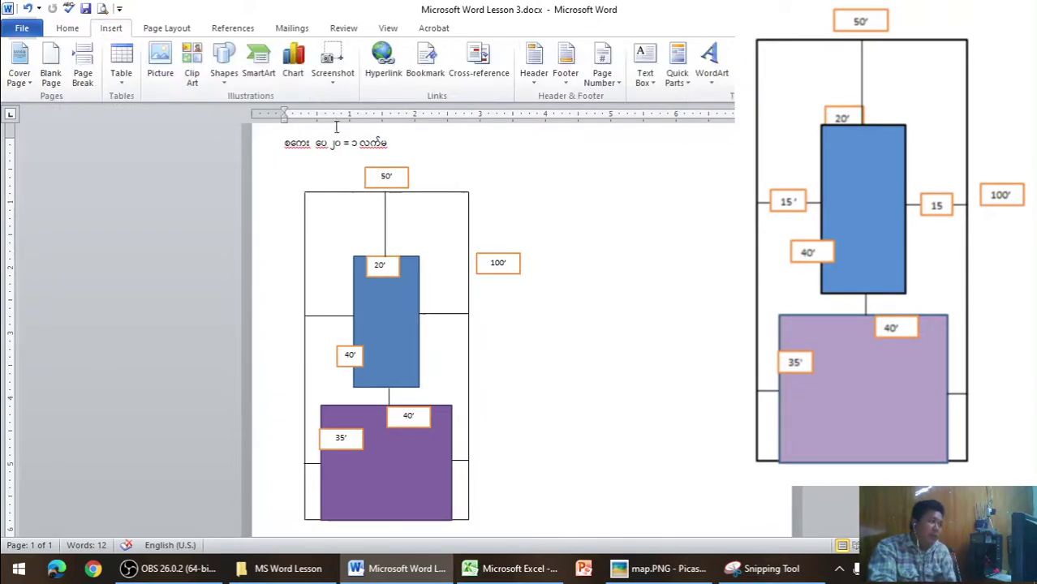
{"action": "left_click", "coordinate": [227, 77]}
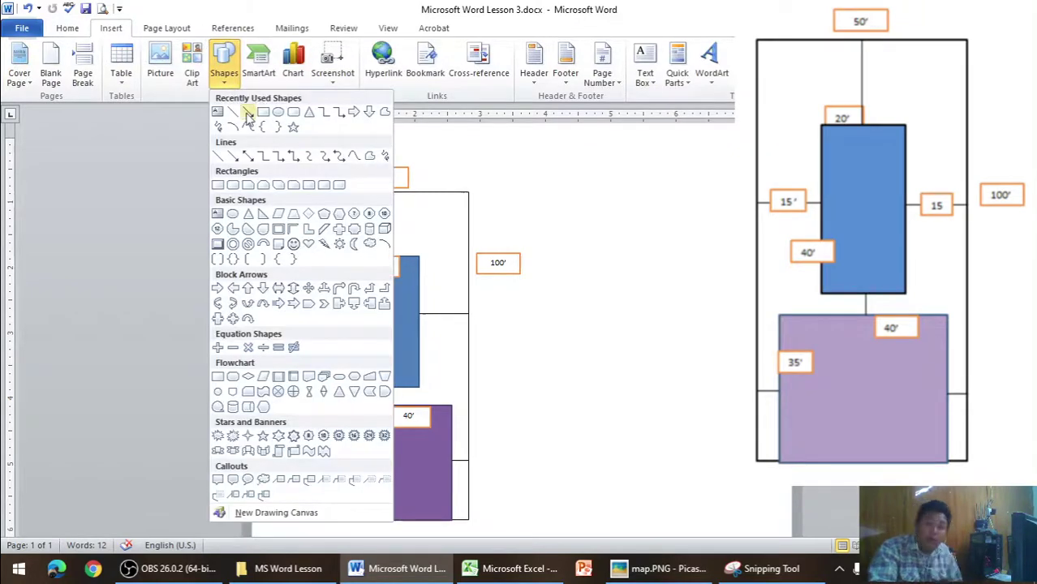